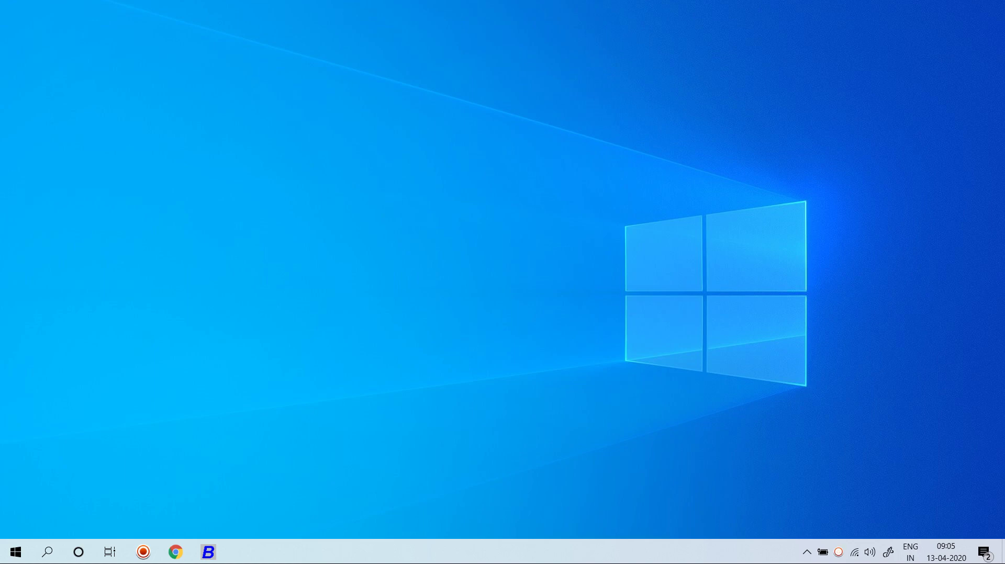
- Open the Accounts feature options under Administration > Configuration, review them and close them
click(208, 552)
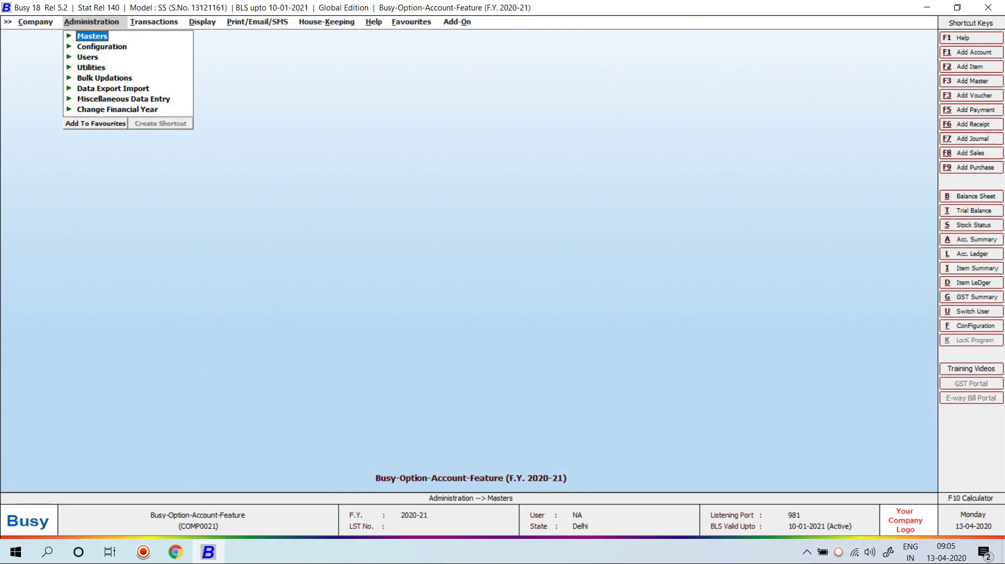
key(Down)
key(Return)
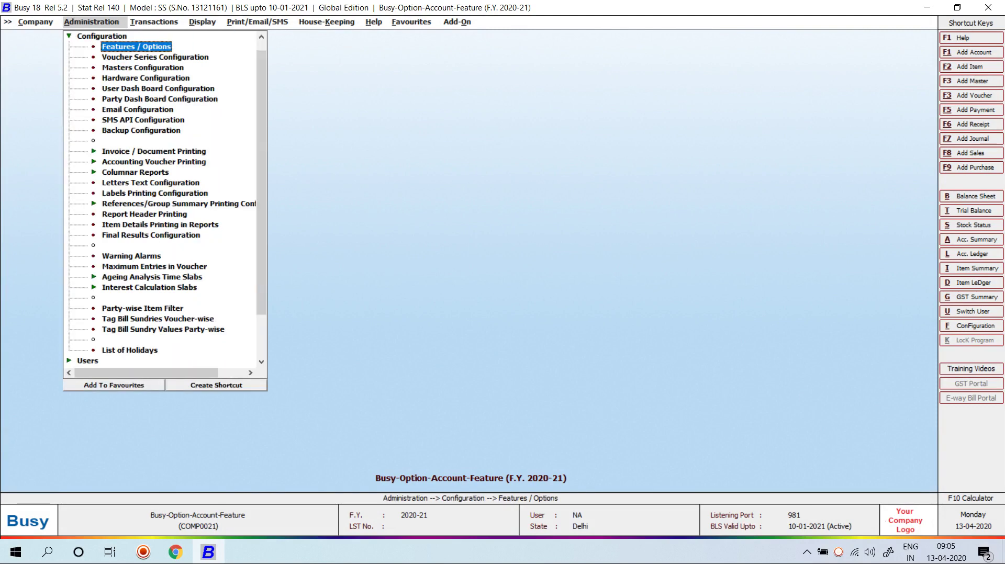
key(Return)
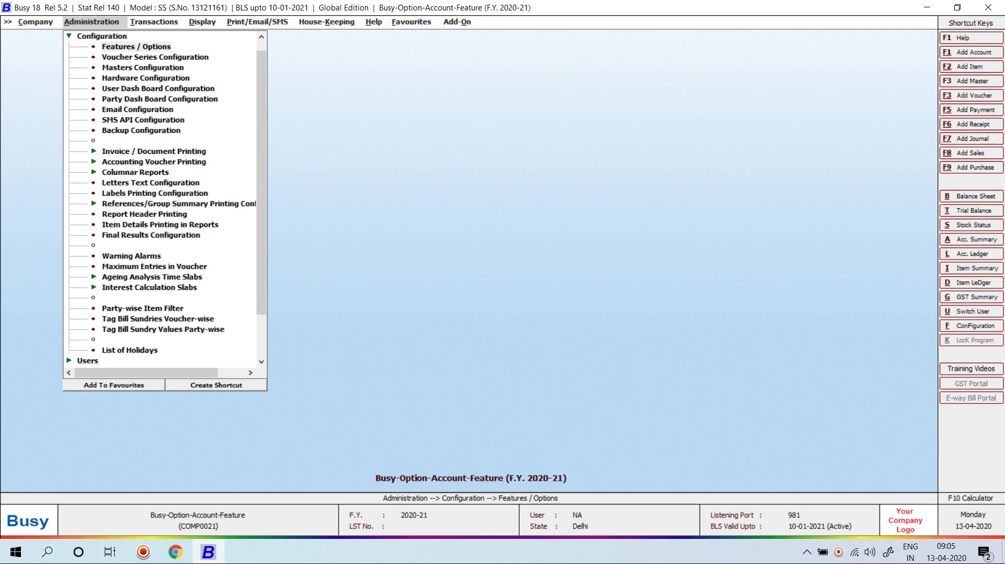
key(Down)
key(Down)
key(Down)
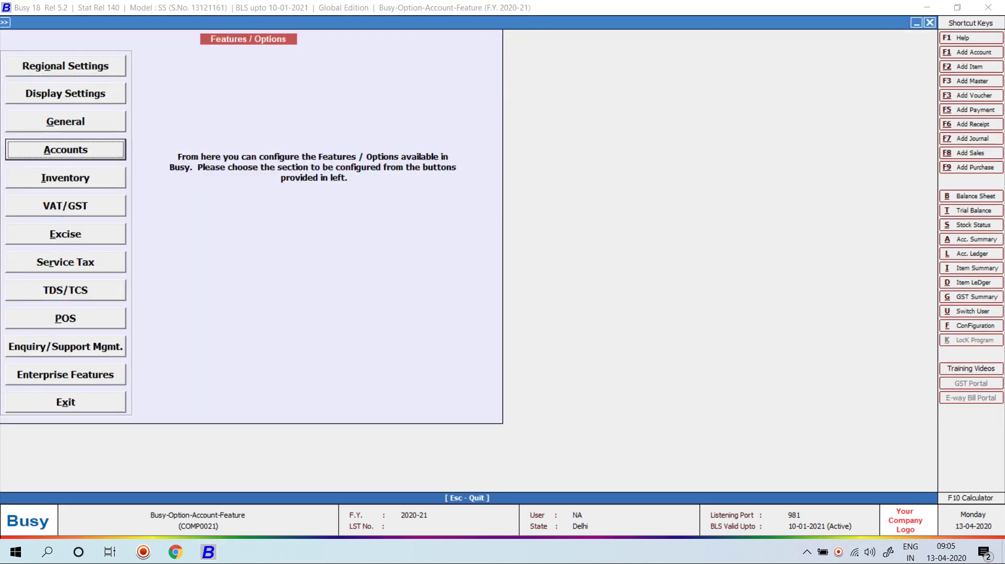
key(Return)
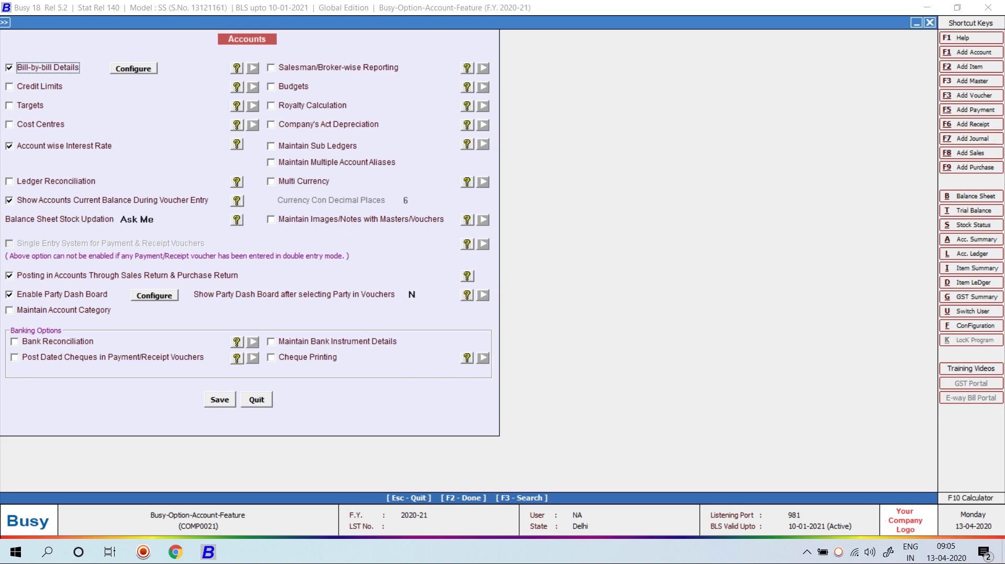
key(Escape)
- Back out of the configuration menus to the company's main screen
key(Escape)
key(Escape)
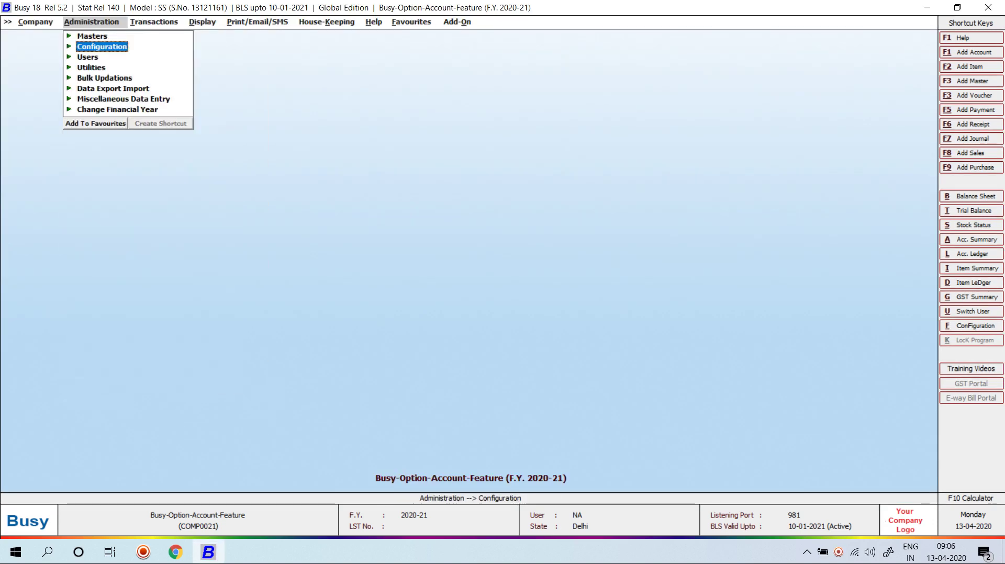
key(Escape)
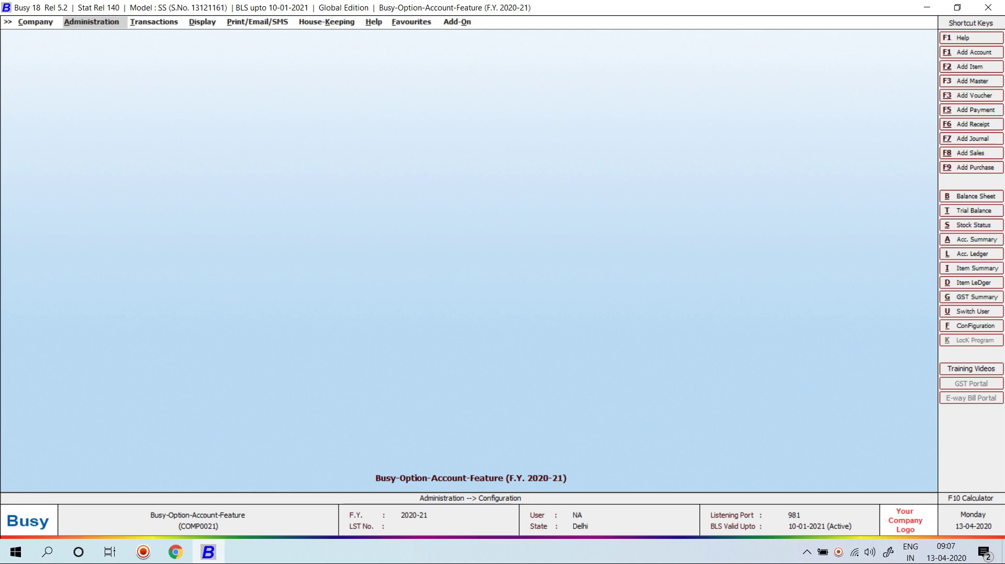
- Tick Salesman/Broker-wise Reporting in the Accounts feature options
key(Return)
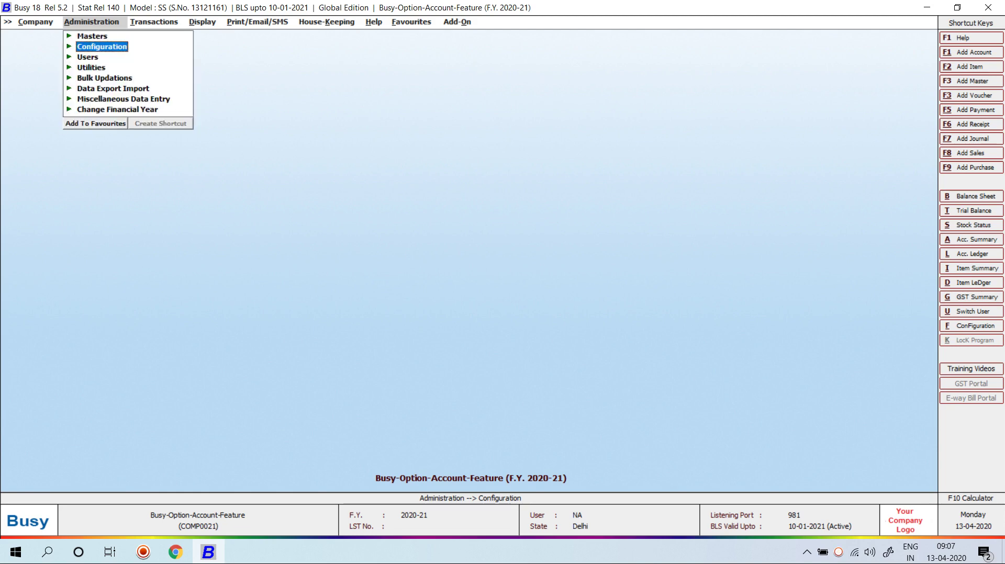
key(Return)
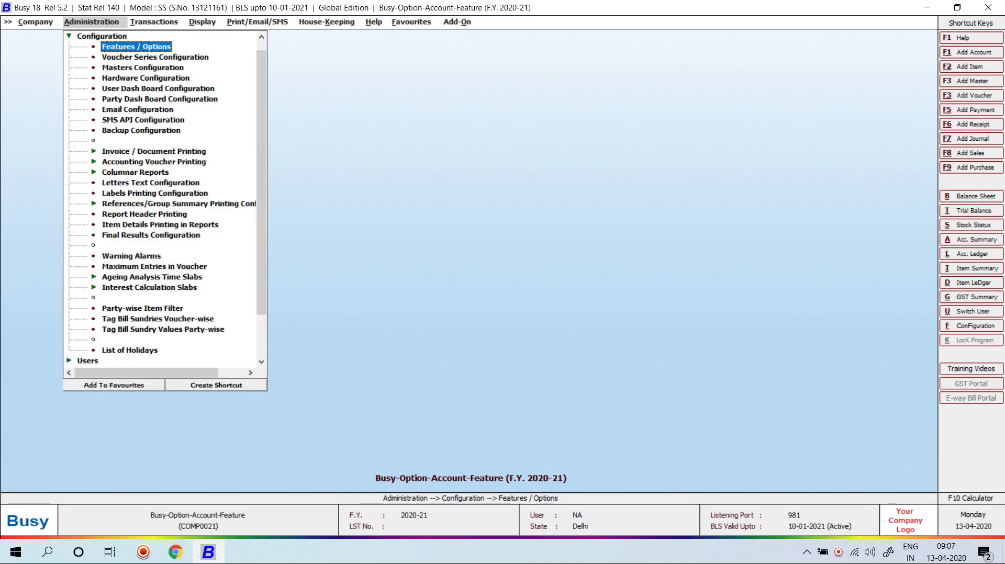
key(Return)
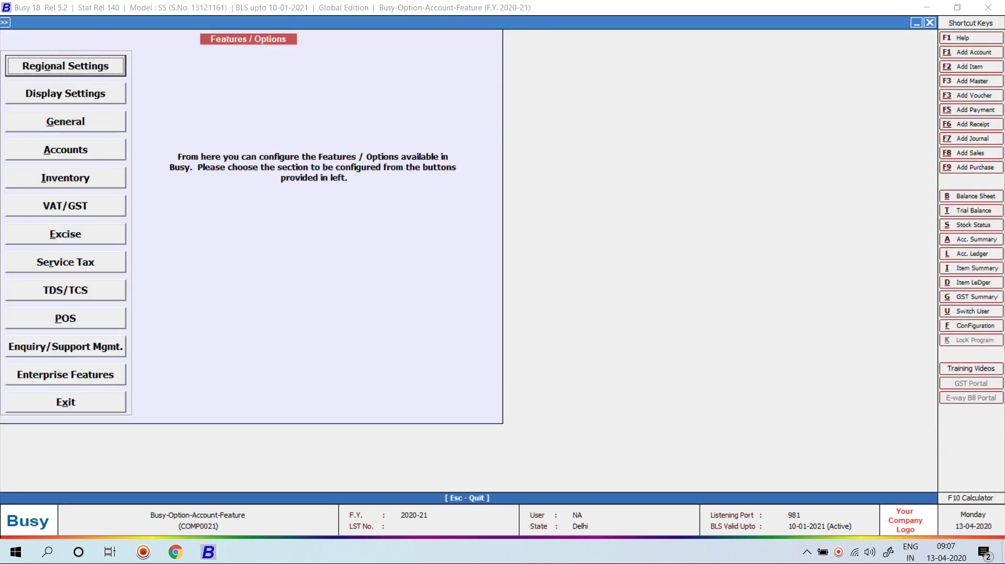
key(Down)
key(Down)
key(Down)
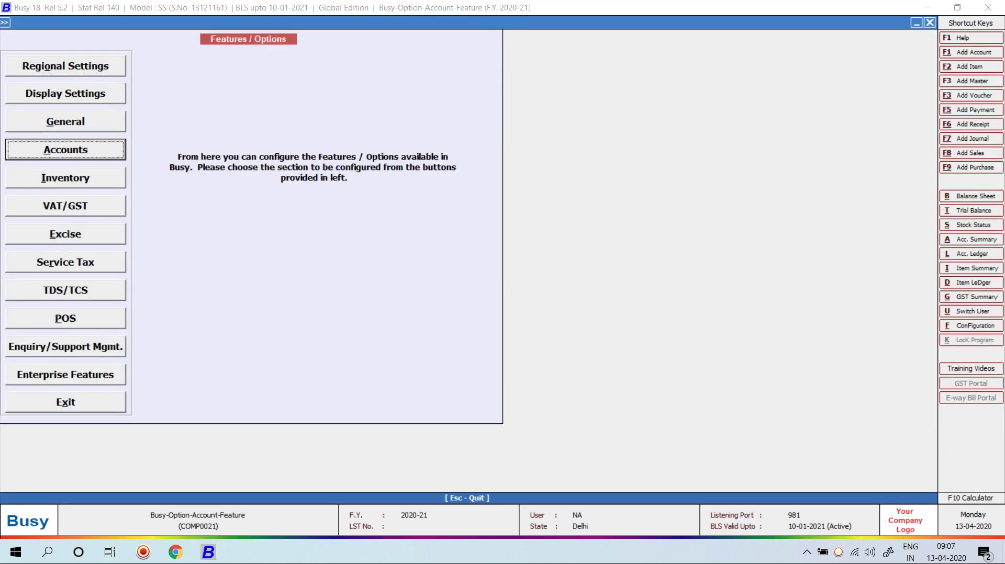
key(Return)
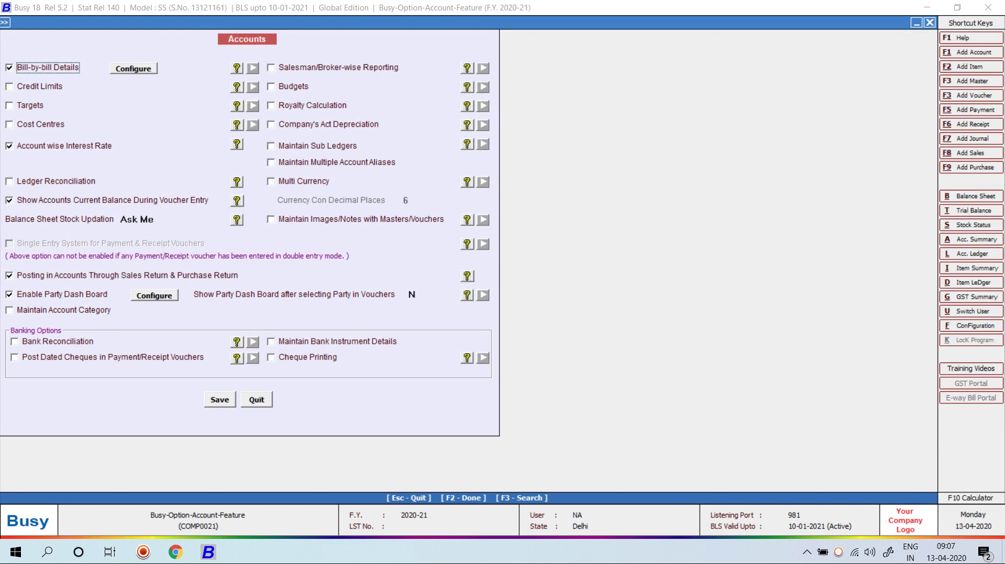
click(271, 68)
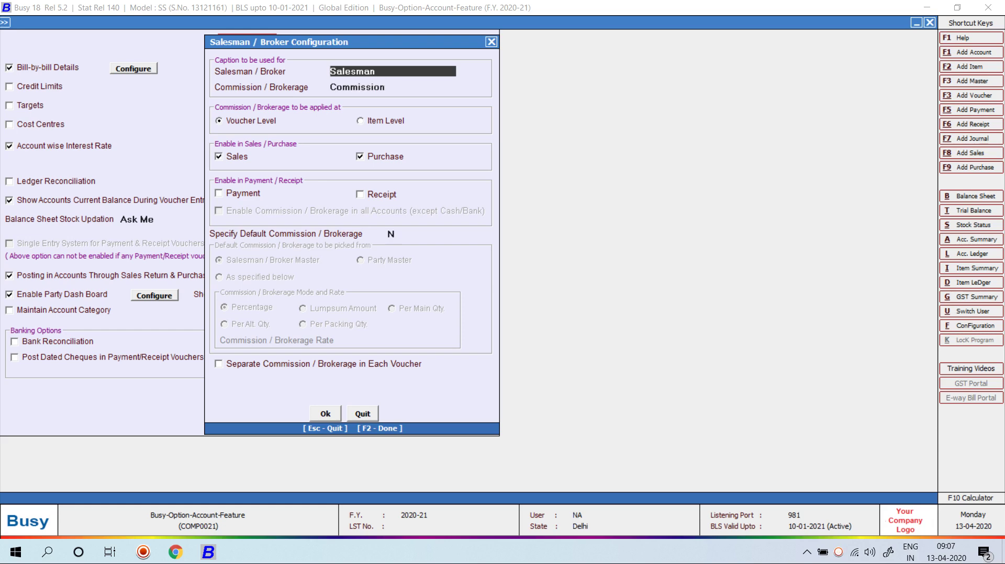
- Replace the Salesman caption with Brokerman in the broker configuration
drag(375, 71, 330, 71)
text(Br)
text(okerman)
key(Return)
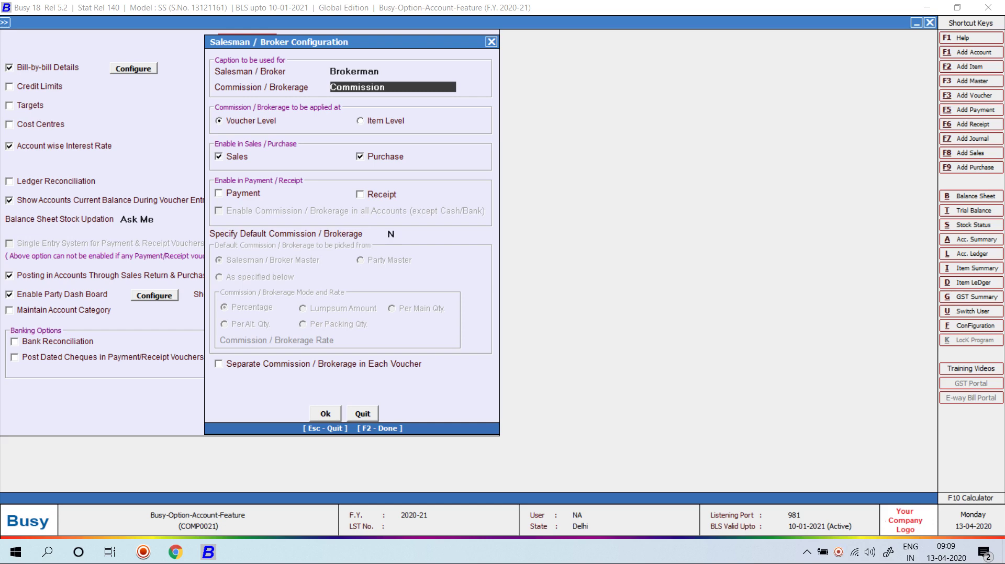
- Enable commission in Payment, Receipt and all accounts, with a 2% default rate, and save
click(218, 193)
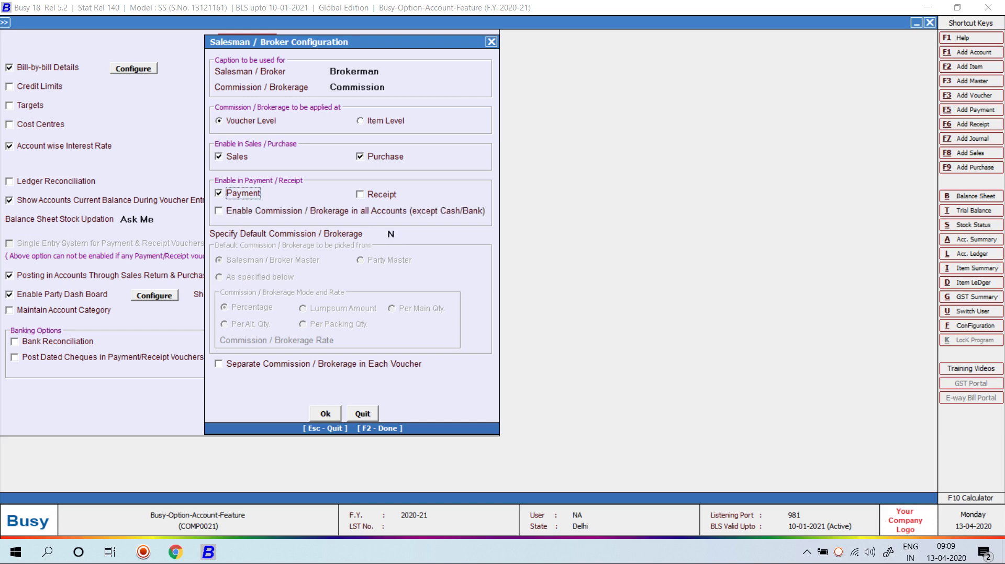
key(Tab)
click(219, 211)
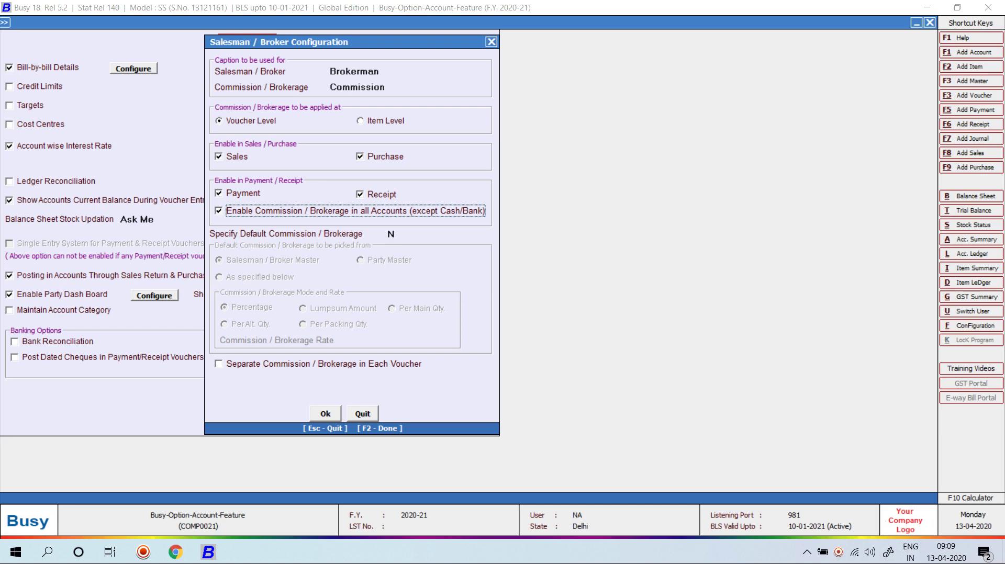
key(Return)
text(Y)
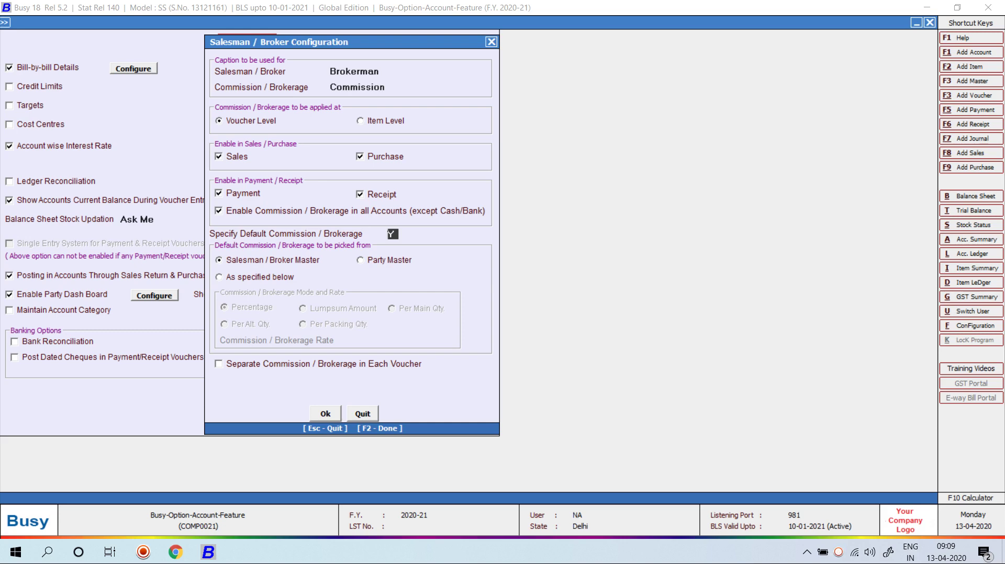
click(219, 277)
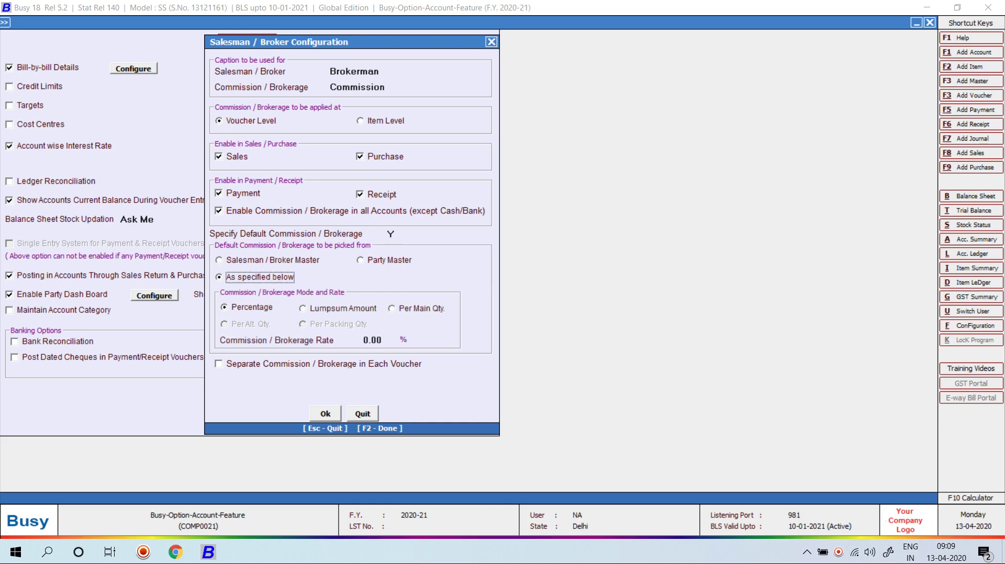
key(Return)
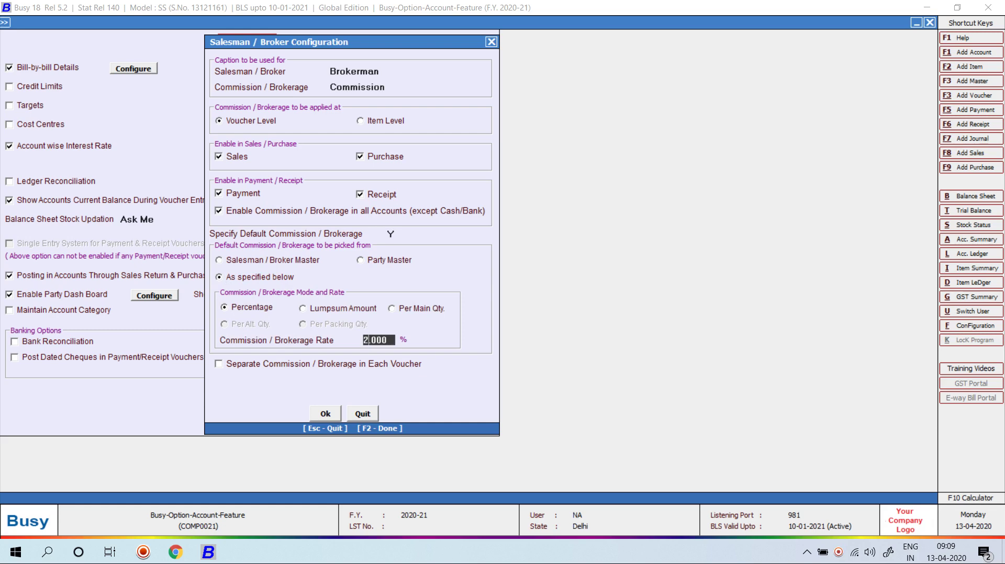
text(2)
key(Return)
key(F2)
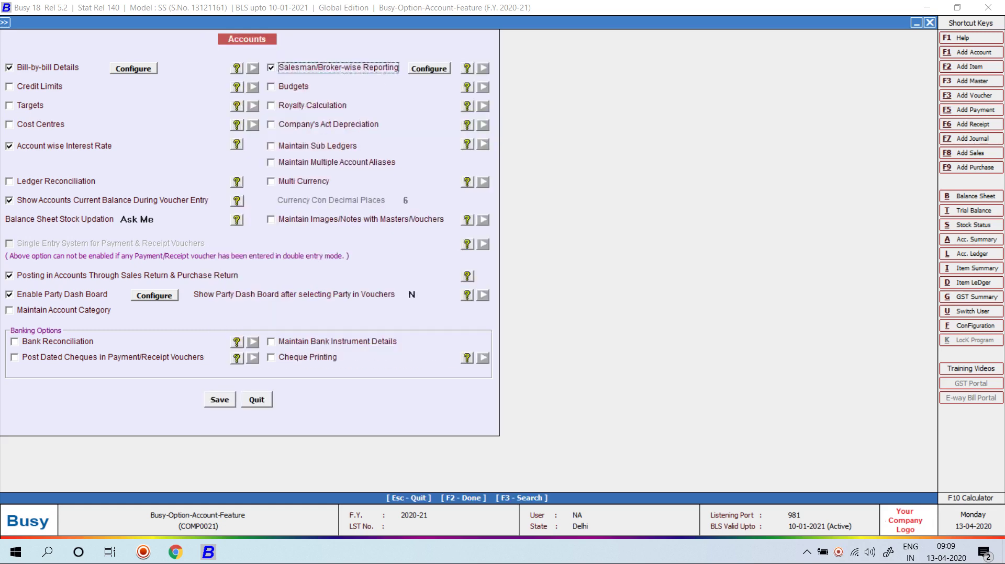
- Confirm the broker configuration and close the Accounts feature options
key(F2)
key(Return)
key(Escape)
key(Escape)
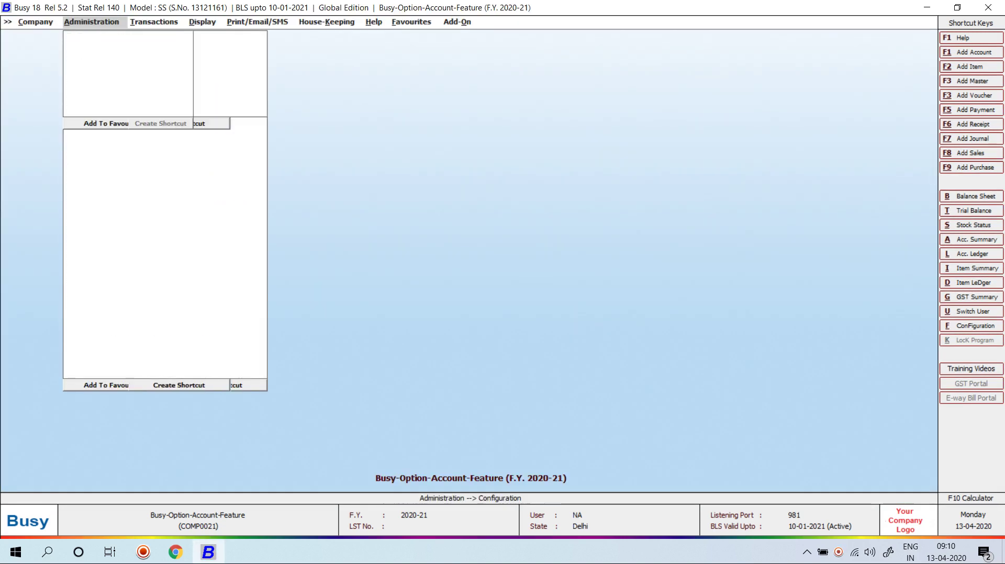
- Add a Brokerman master with the broker's name and create a new account to credit
key(Up)
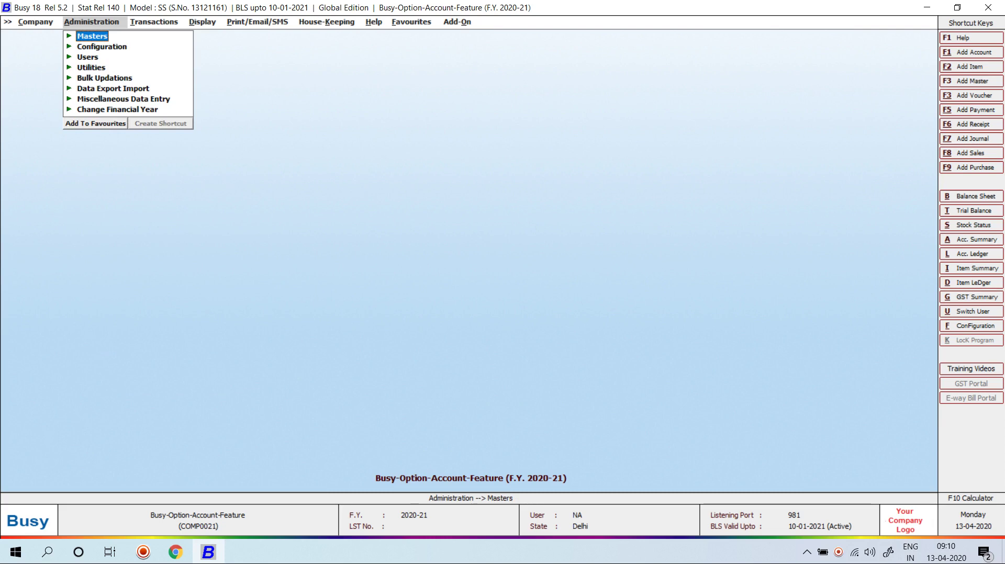
key(Return)
key(Down)
key(Down)
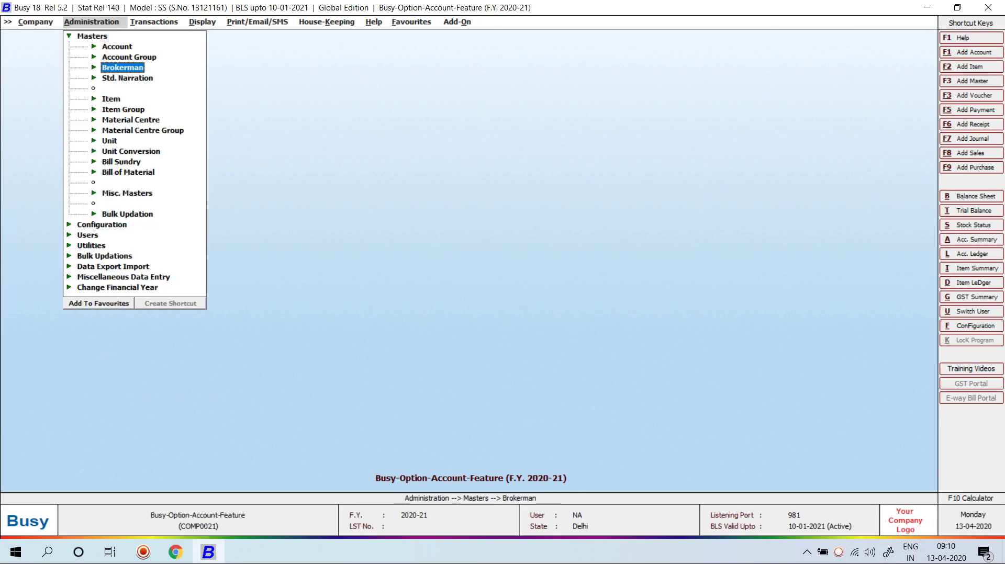
key(Return)
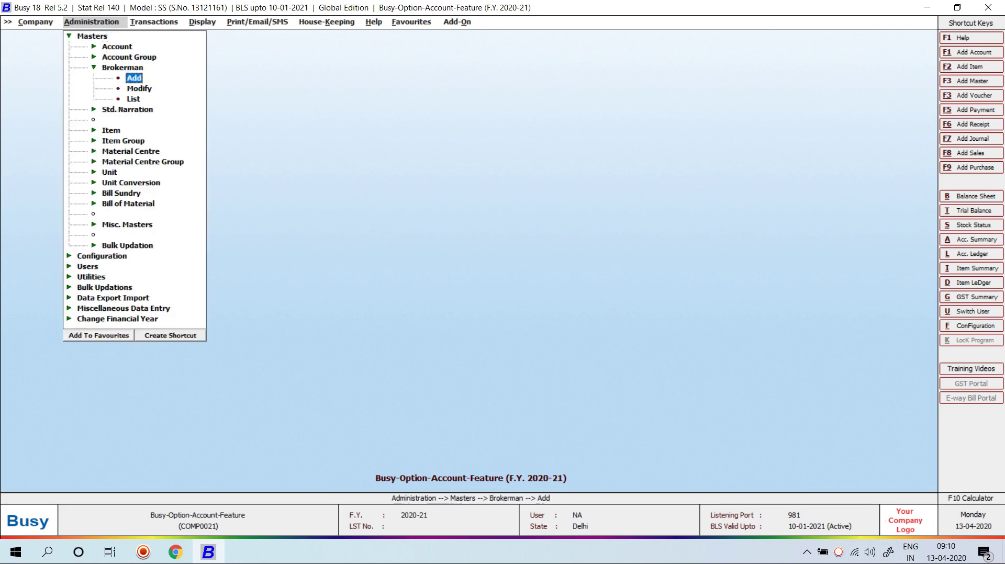
key(Return)
text(a)
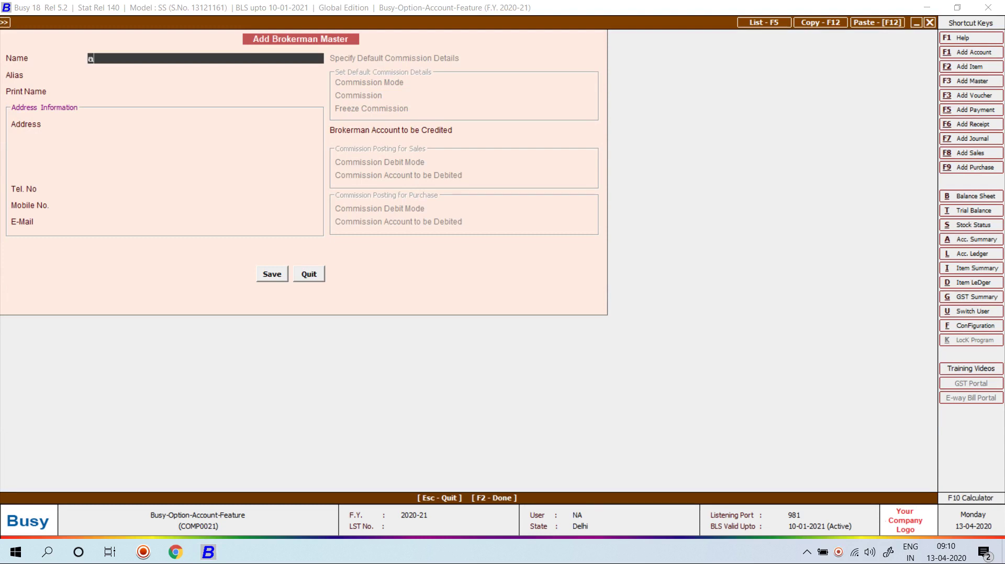
text(mit Kumar)
key(Return)
key(Return)
key(Return)
key(Return)
key(Return)
key(Return)
key(Return)
key(Return)
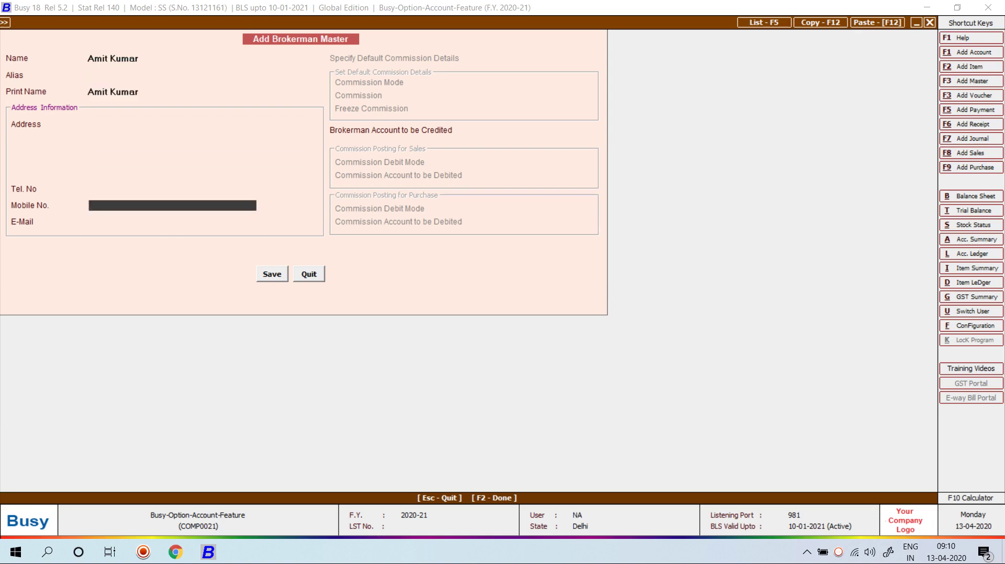
key(Return)
key(Return)
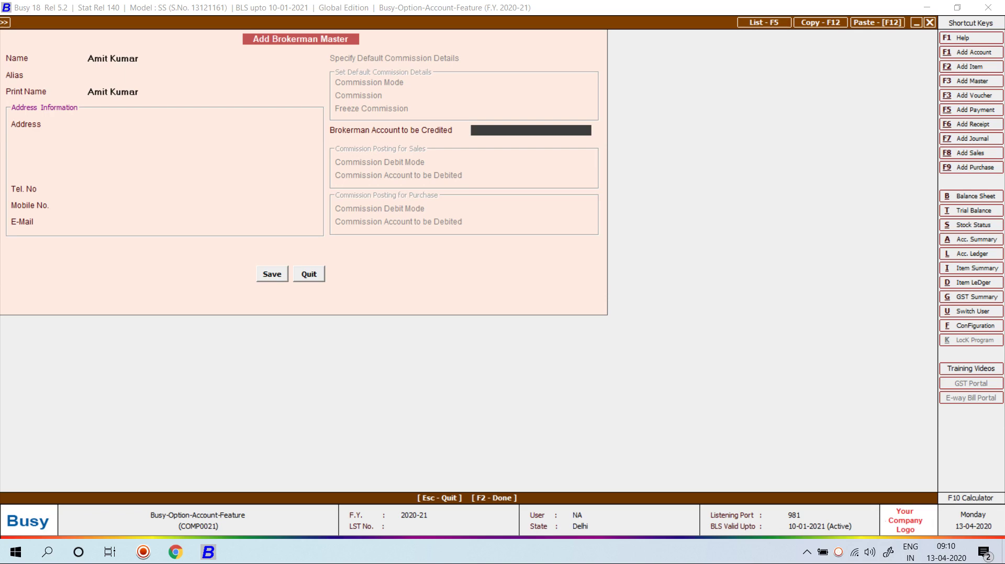
key(F3)
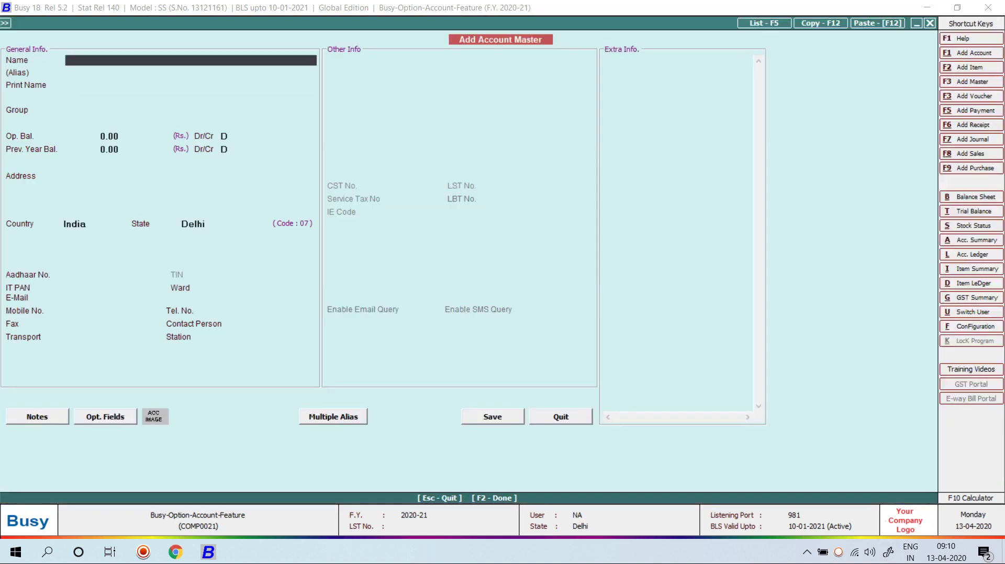
- Save the broker's account under Sundry Creditors with bill-by-bill balancing set to N
text(amit kumar)
key(Return)
key(Return)
text(sun)
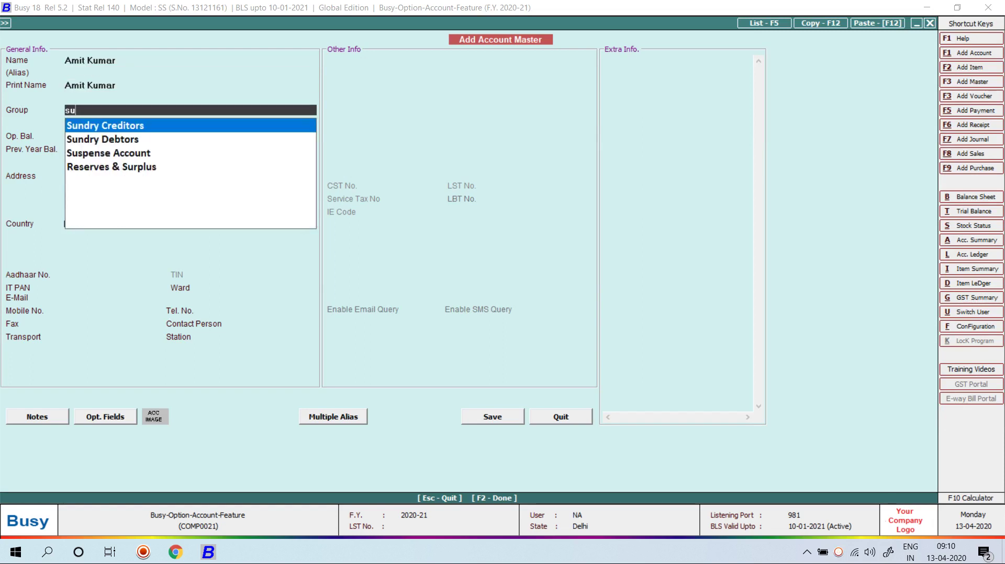
key(Return)
key(Return)
key(Return)
key(Return)
key(Return)
key(Return)
key(Return)
key(Return)
key(Return)
key(Return)
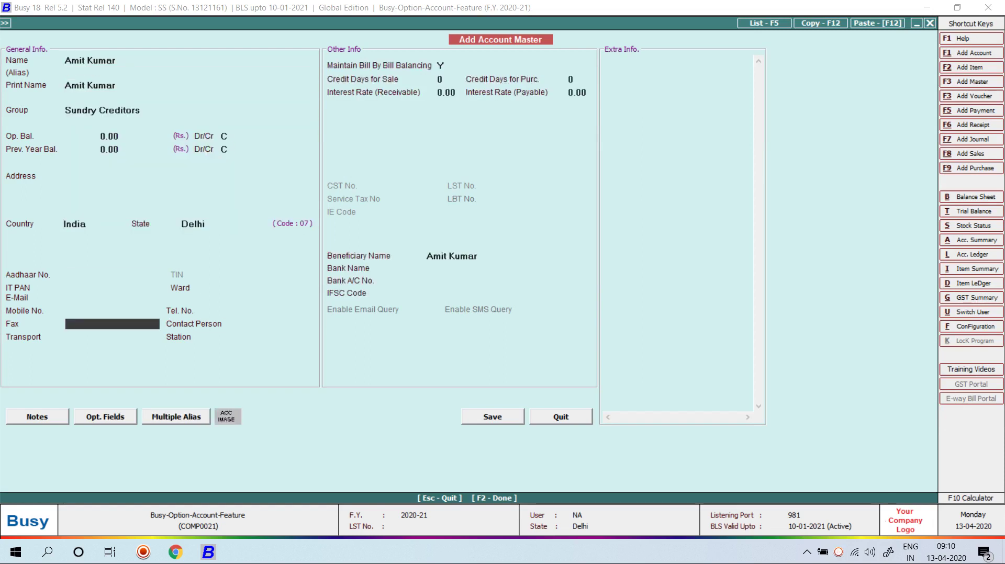
key(n)
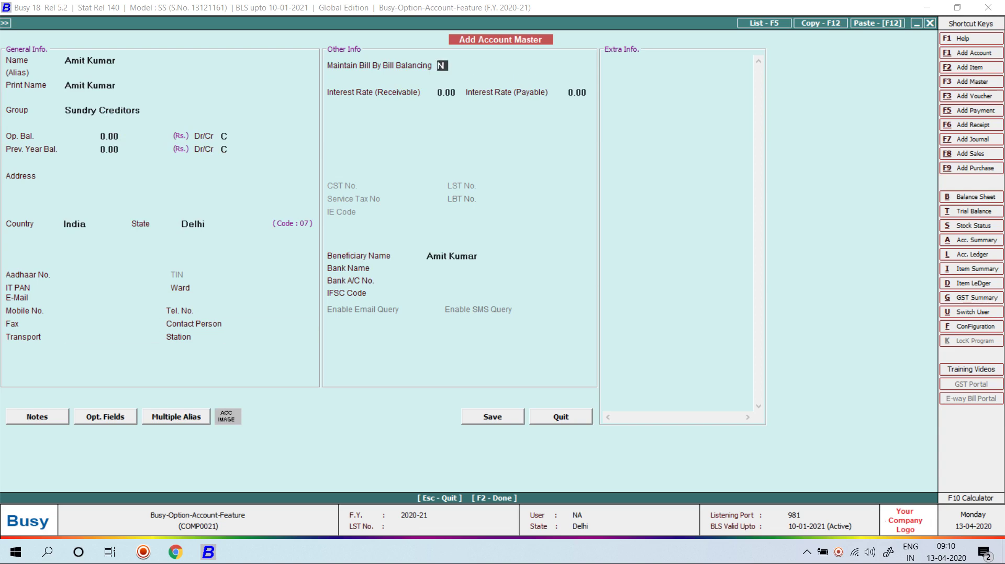
key(Return)
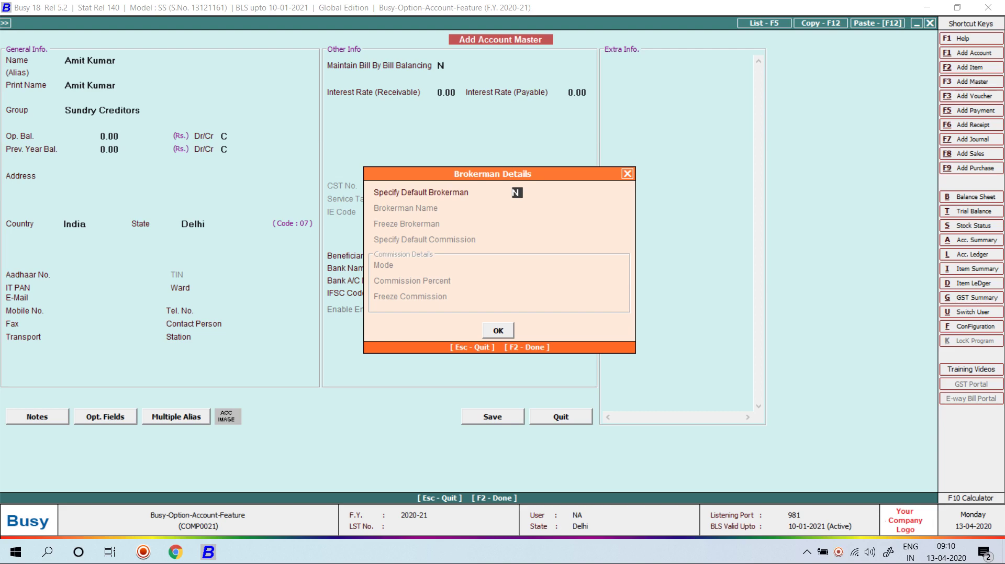
key(F2)
key(Return)
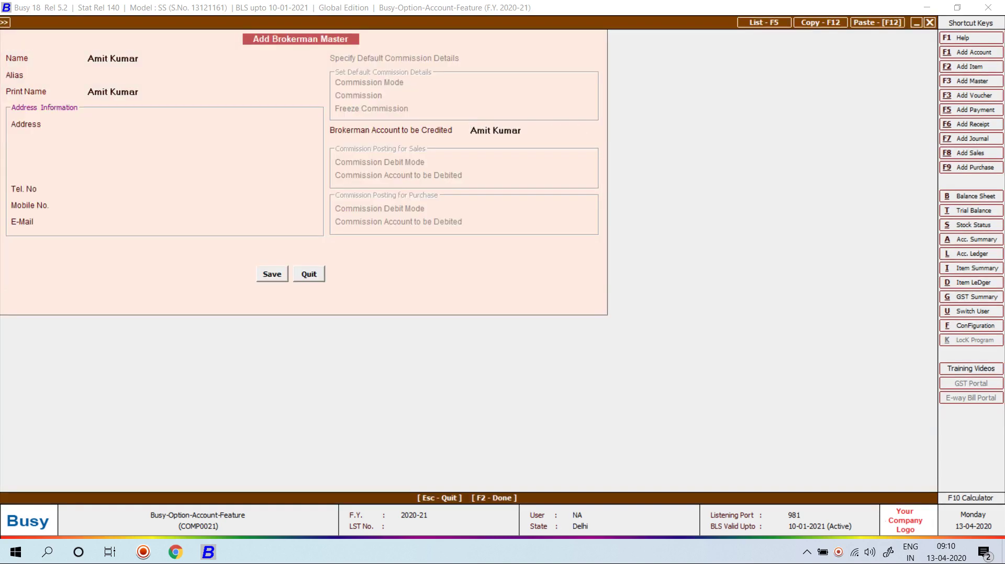
- Save the new Brokerman master credited to that account
key(F2)
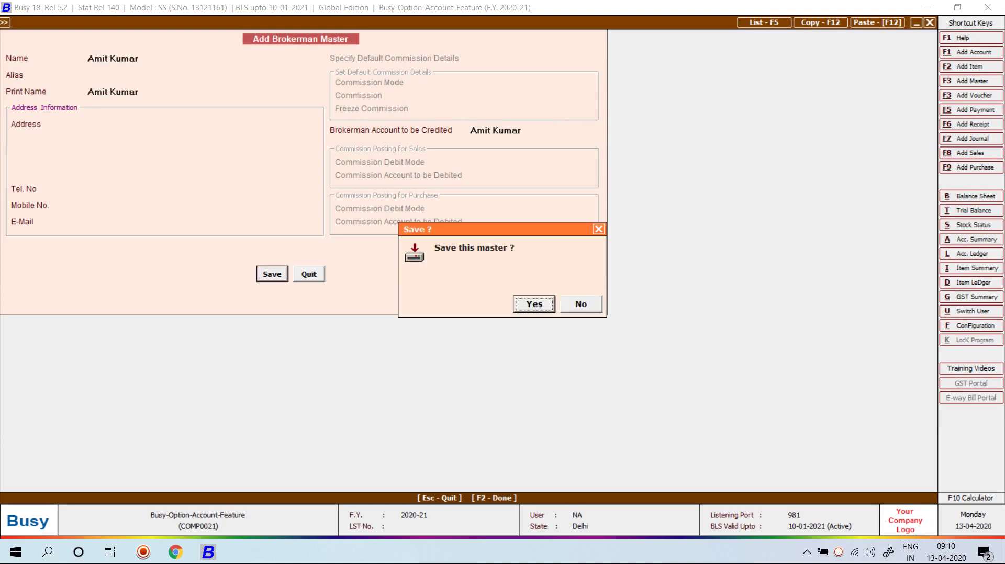
key(Return)
key(Escape)
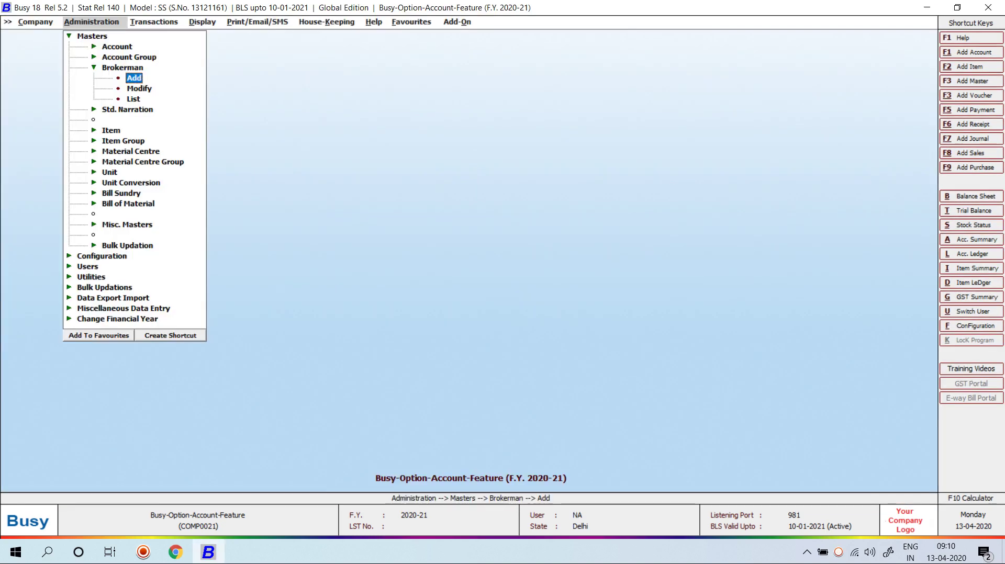
- Enter a new account SSK TRADING COMPANY in the Sundry Debtors group
key(Escape)
key(Up)
key(Up)
key(Return)
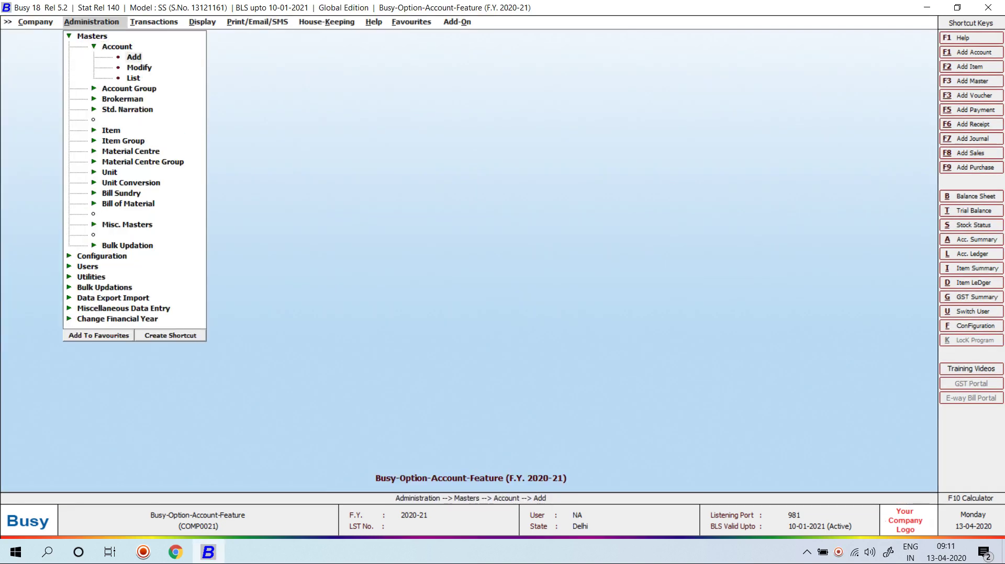
key(Return)
text(S)
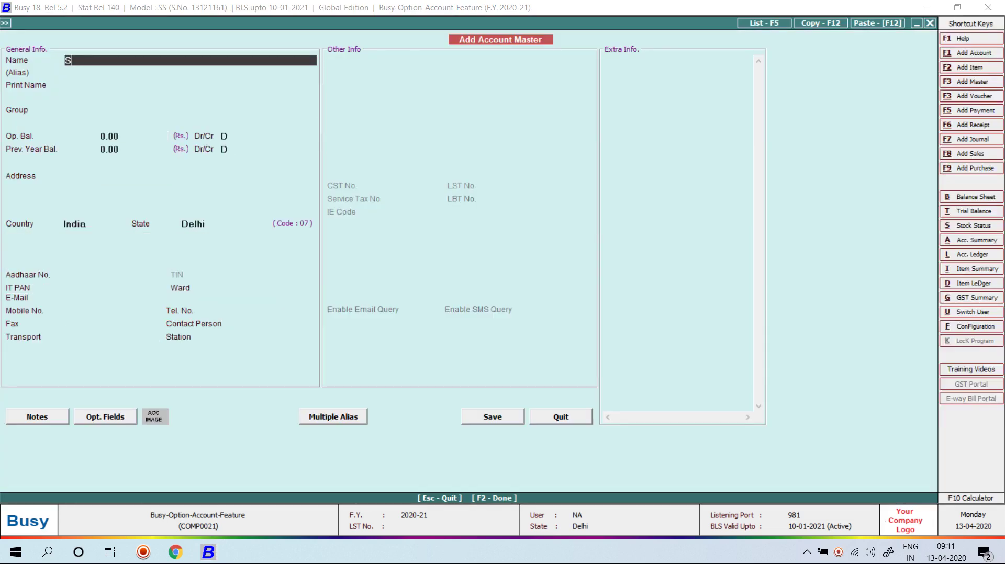
text(SK TRADING COMP)
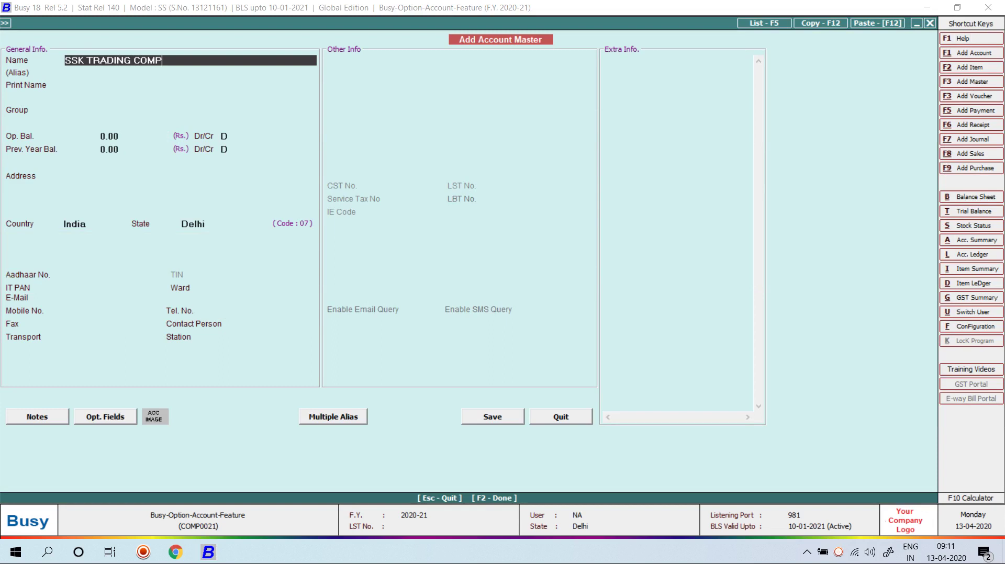
text(ANY)
key(Return)
key(Return)
key(Return)
text(SUN)
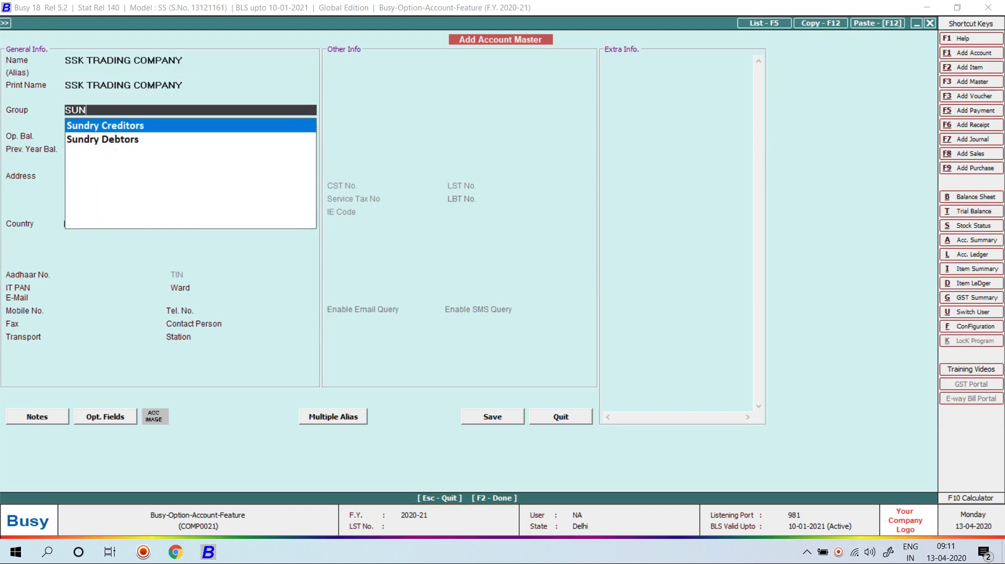
key(Down)
key(Return)
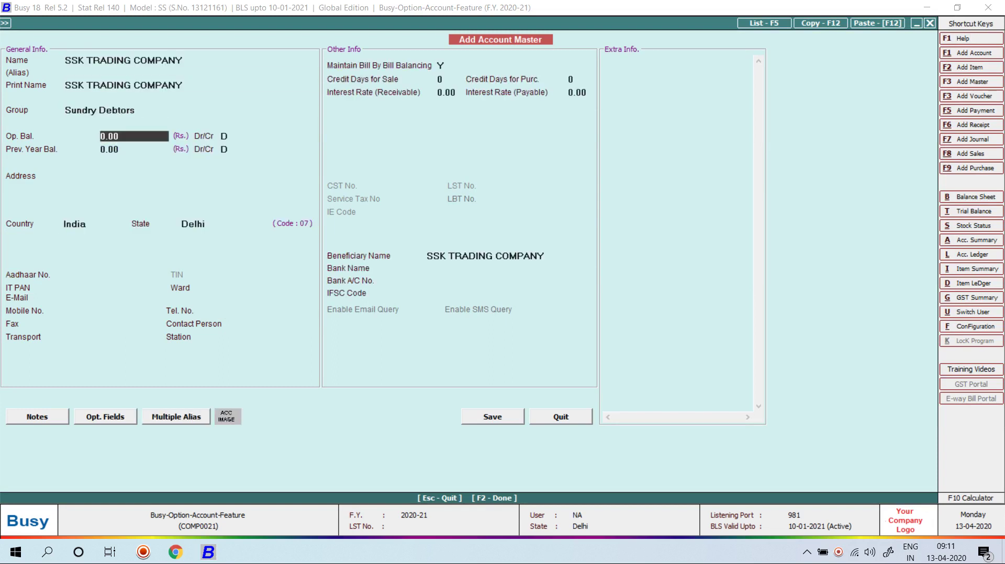
key(Return)
key(Return)
key(Return)
key(Return)
key(Return)
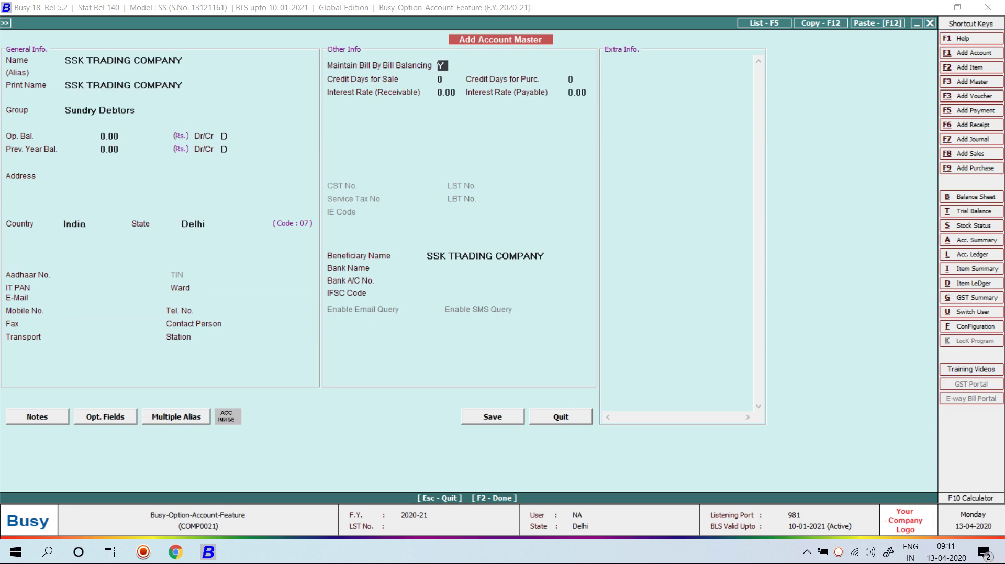
text(N)
key(Return)
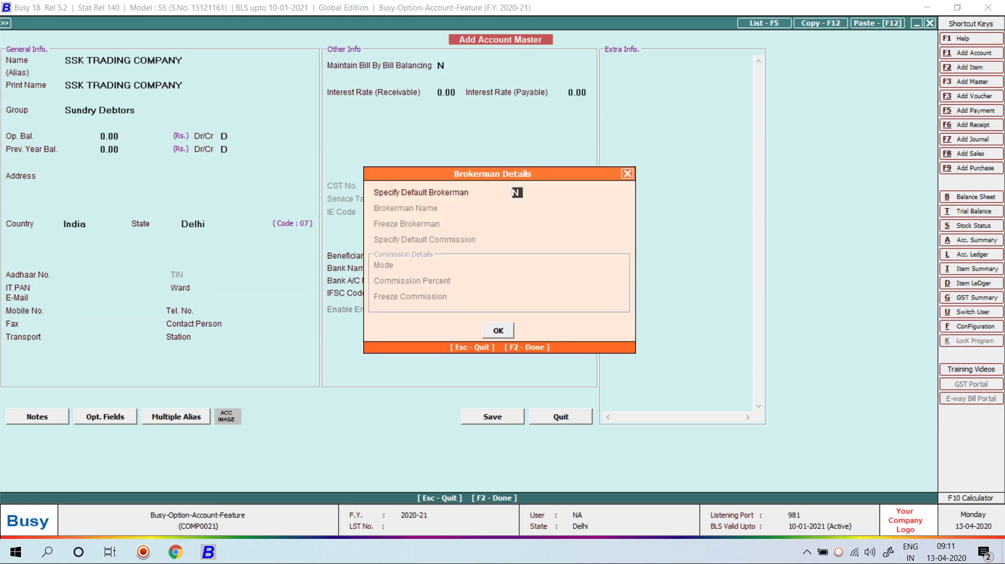
- Set the broker as its default brokerman and save the account
text(Y)
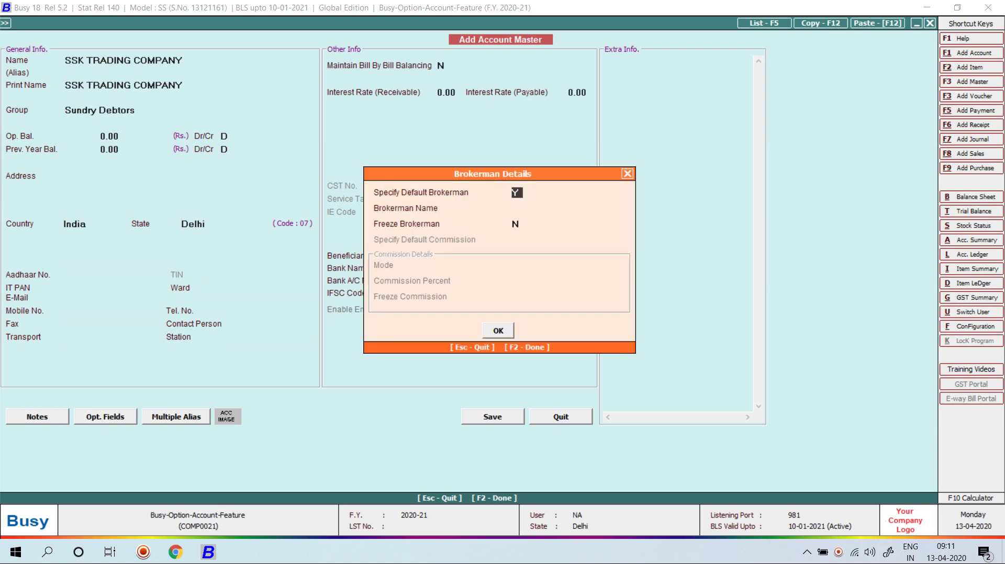
key(Return)
key(Return)
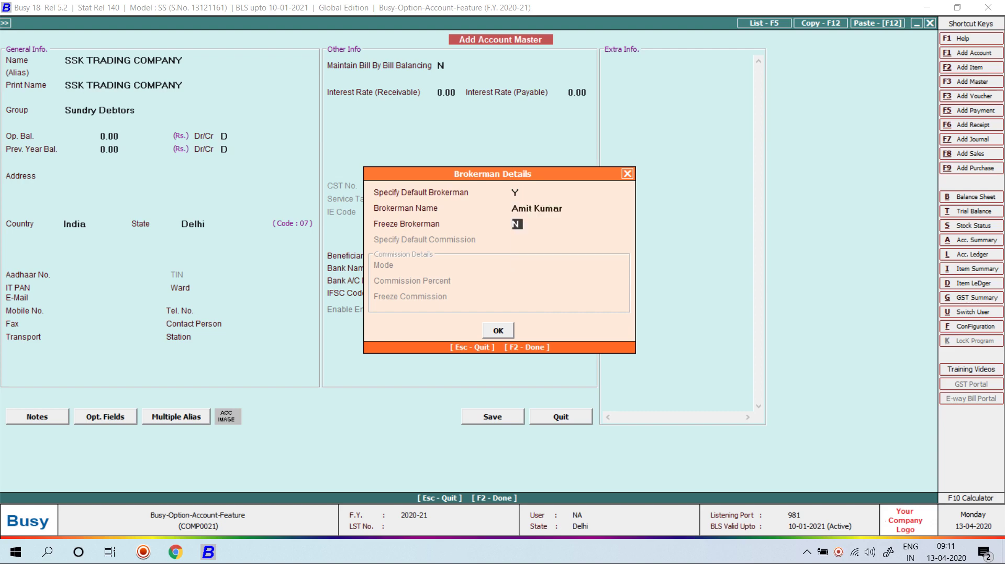
text(Y)
text(N)
key(F2)
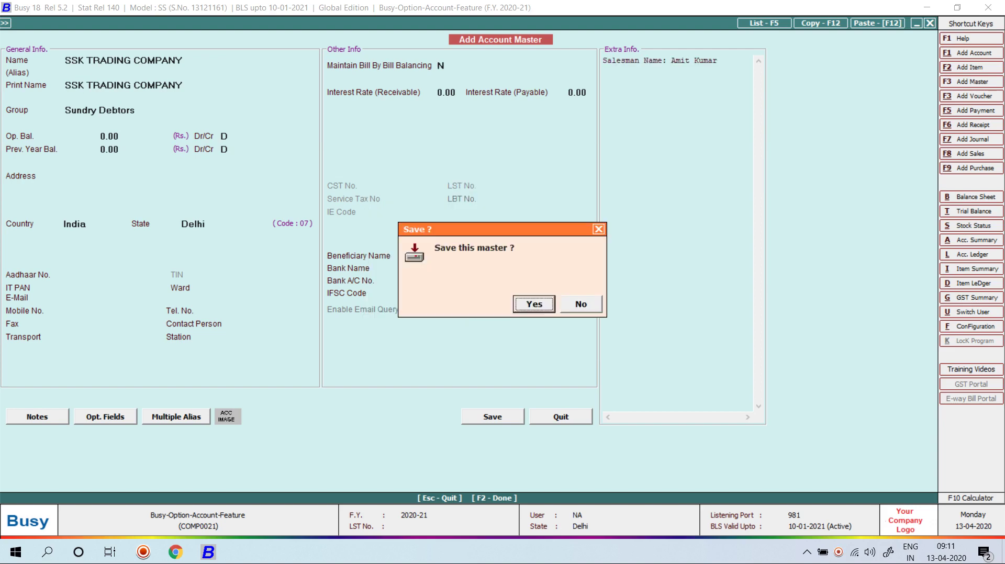
key(Return)
- Leave the account form and move to adding a sales voucher
key(Escape)
key(Right)
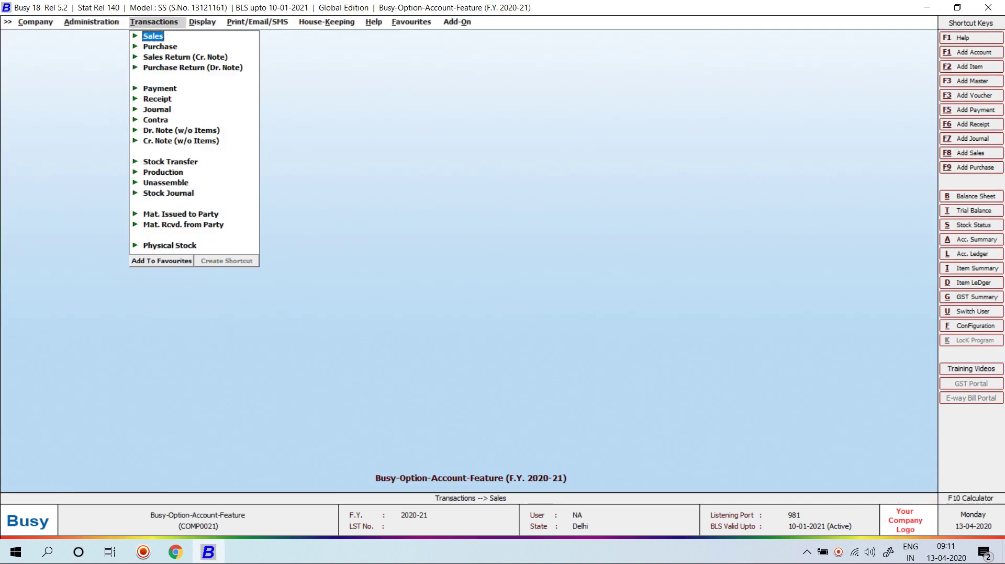
key(Right)
- Start a new sales voucher with SSK TRADING COMPANY as the party
key(Return)
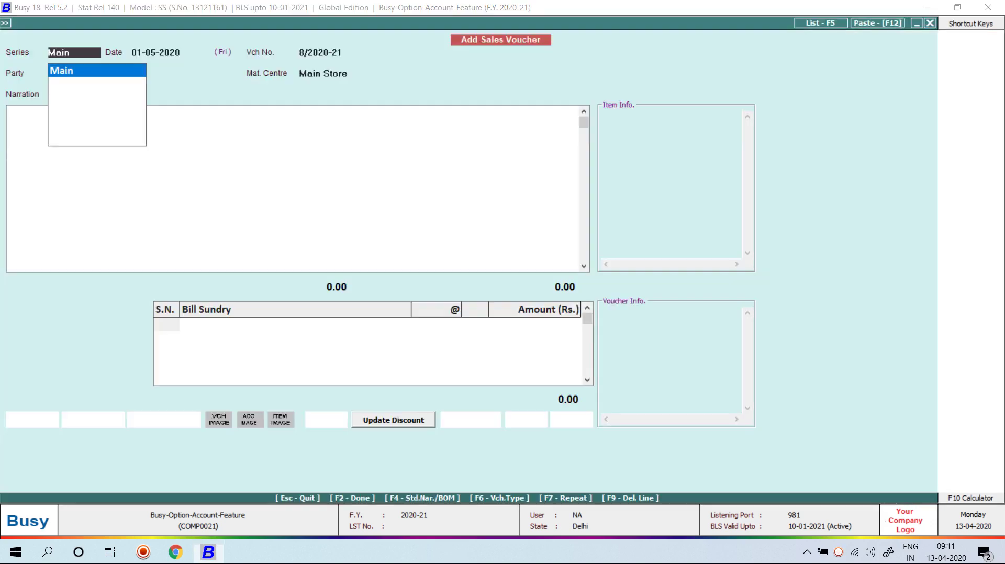
key(Return)
key(Return)
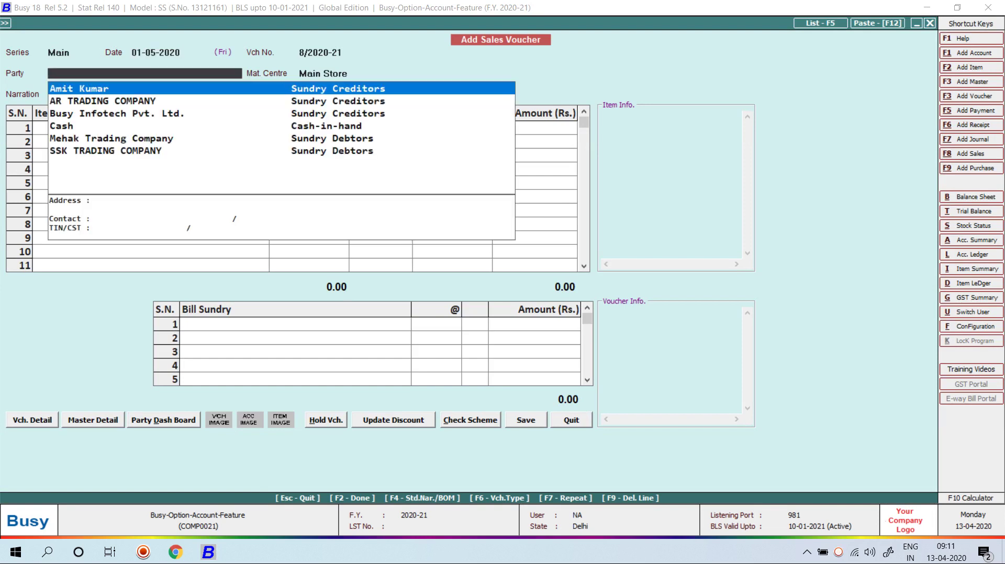
key(Down)
key(Down)
key(Down)
key(Down)
key(Down)
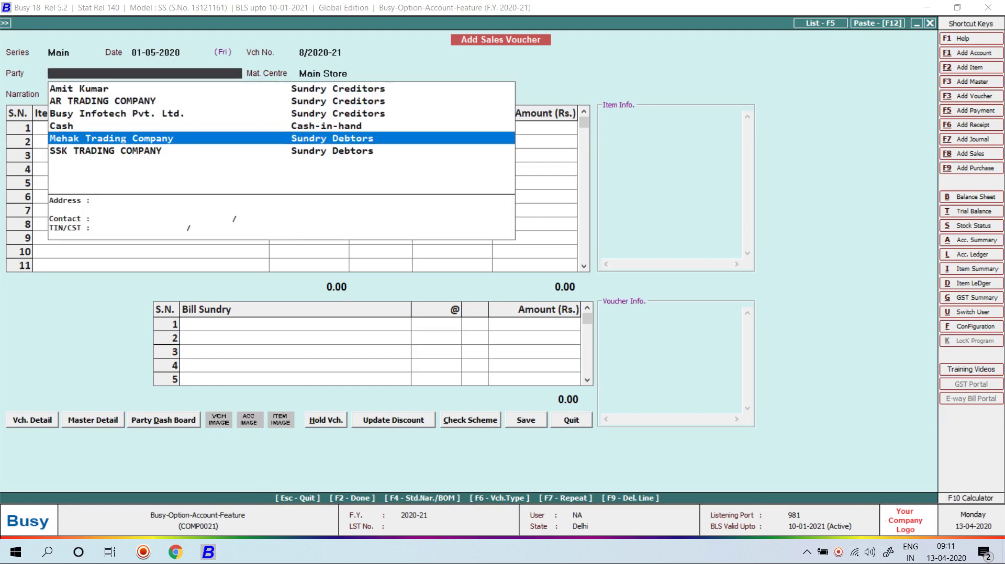
key(Return)
key(Return)
- Enter item rows Busy Software (qty 1), Tally Software and Tally Software Golden Version (qty 1)
key(Return)
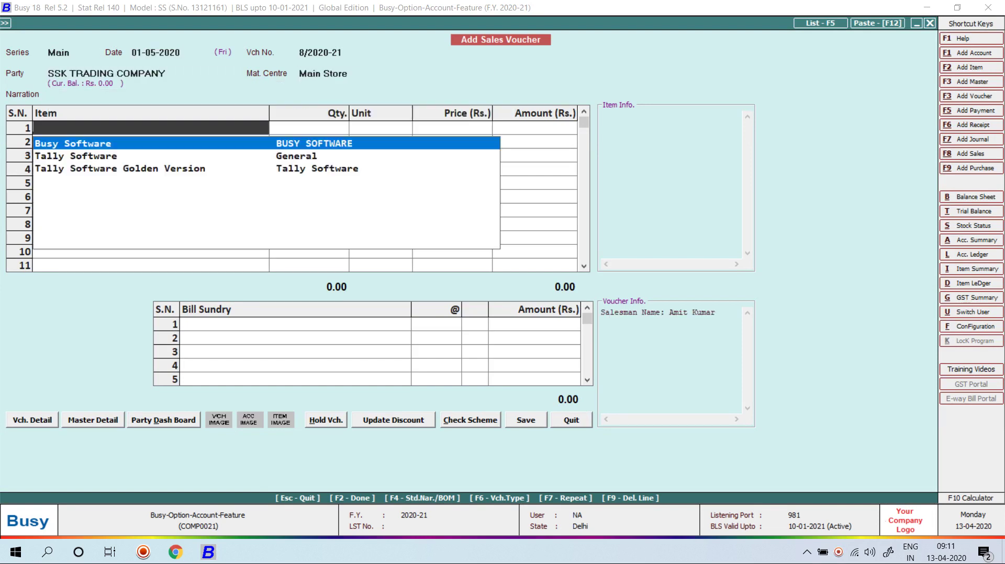
key(Return)
text(1)
key(Return)
key(Return)
key(Return)
key(Return)
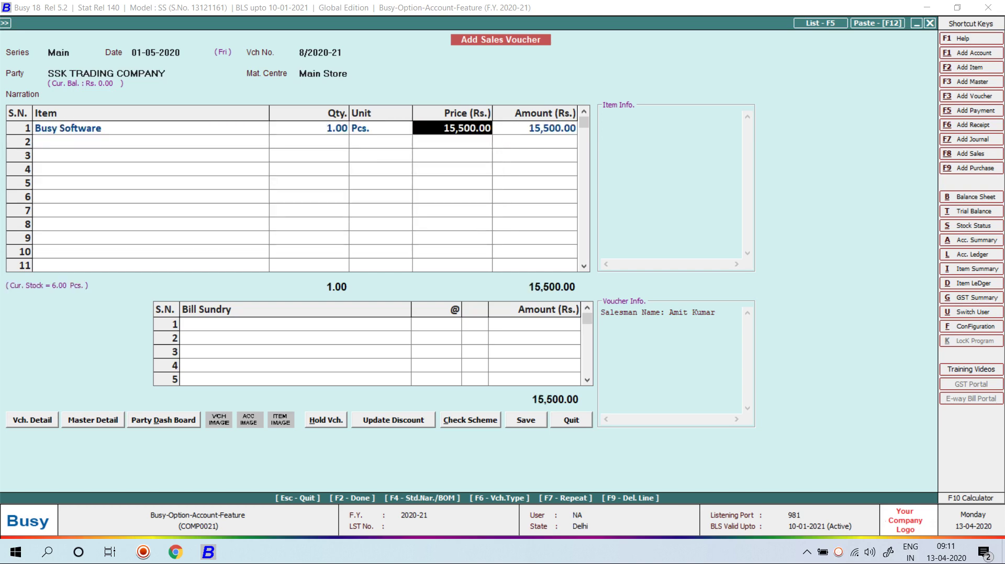
key(Return)
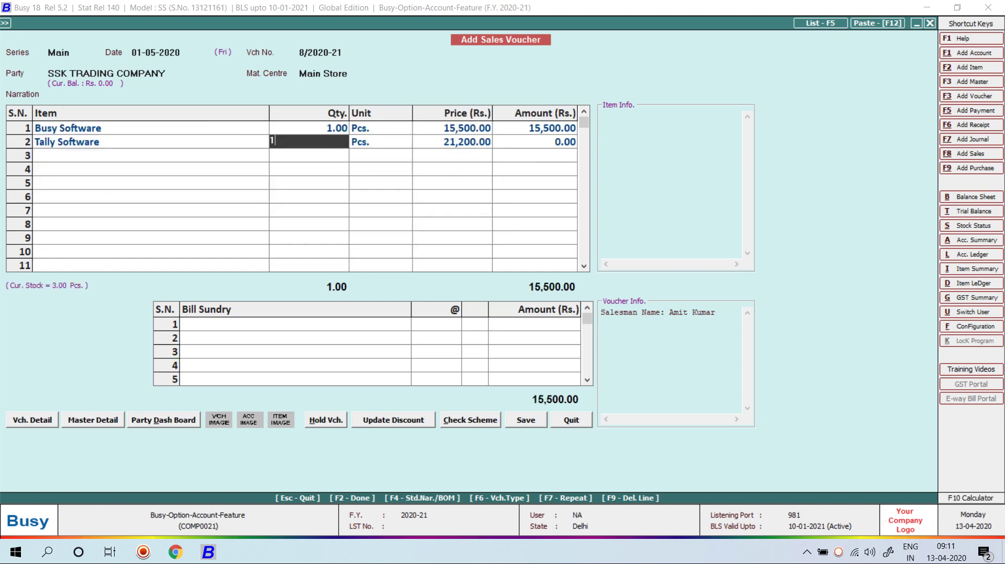
key(Return)
key(Return)
key(Return)
key(Return)
key(Down)
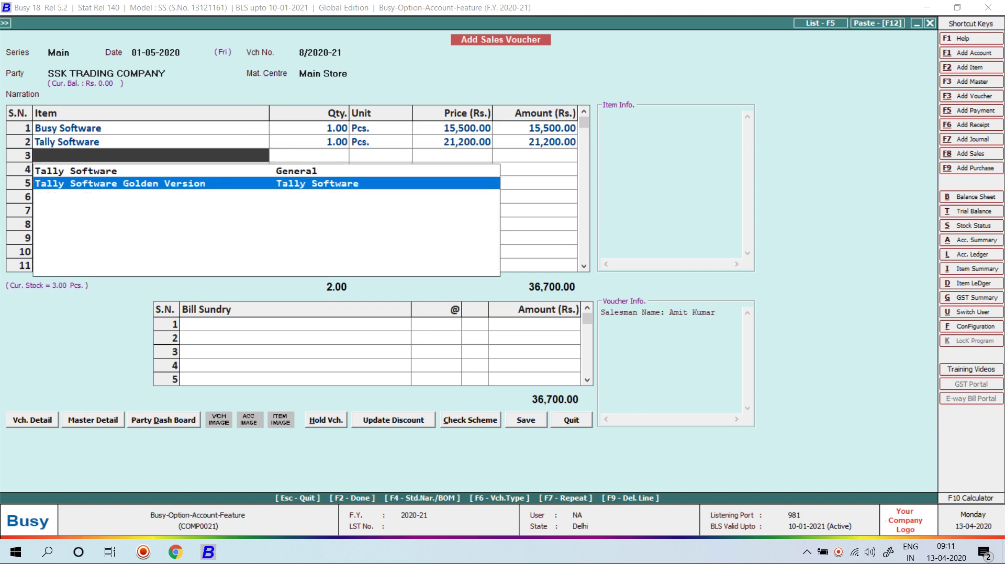
key(Return)
text(1)
key(Return)
key(Return)
key(Return)
key(Return)
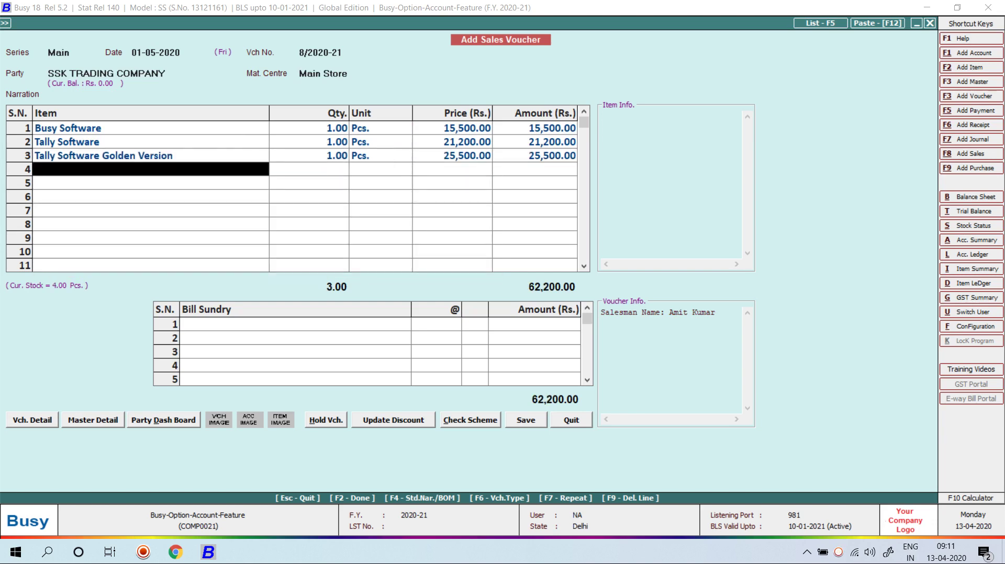
key(Return)
key(Return)
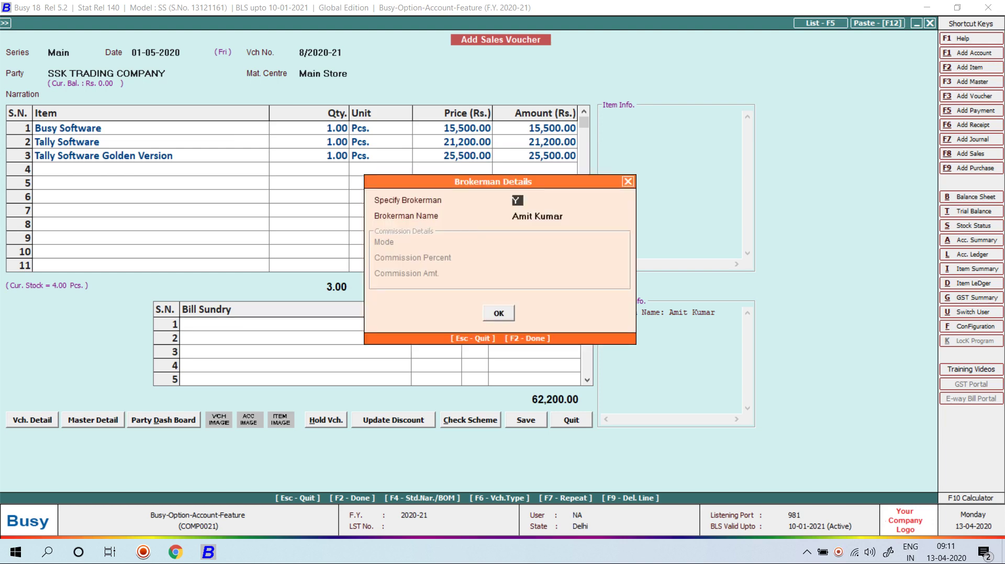
- Keep the default broker on the voucher and save it without printing the invoice
key(Return)
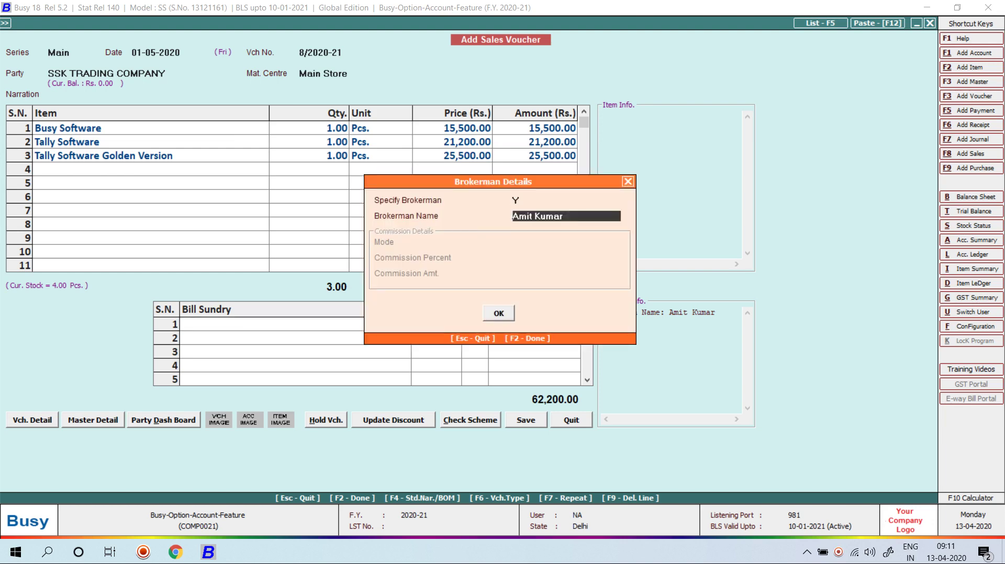
key(Return)
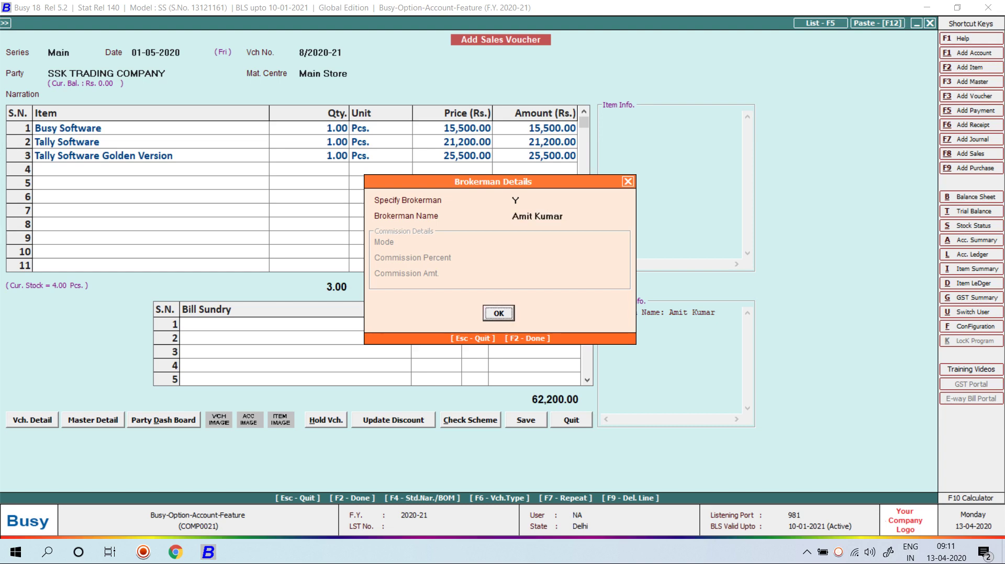
key(Return)
key(F2)
key(Return)
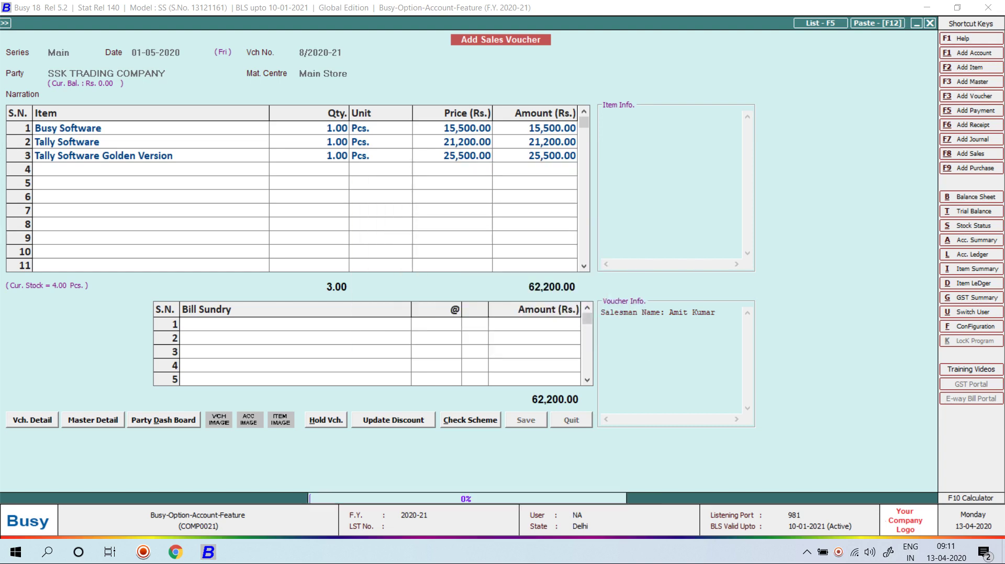
key(Right)
key(Return)
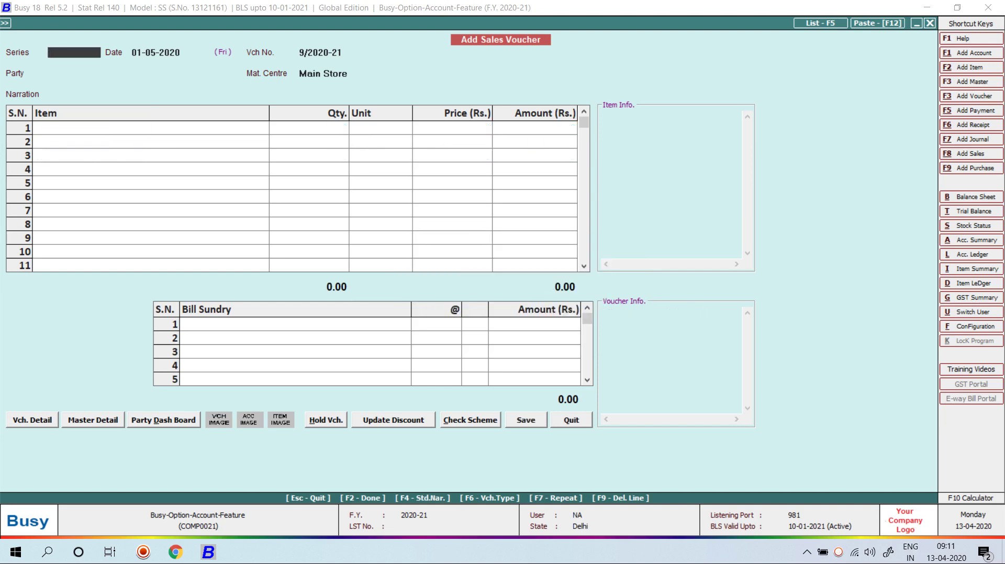
- Run Commission Calculation on Sales/Purchase for one brokerman, 01-04-2020 to 31-05-2020
key(Escape)
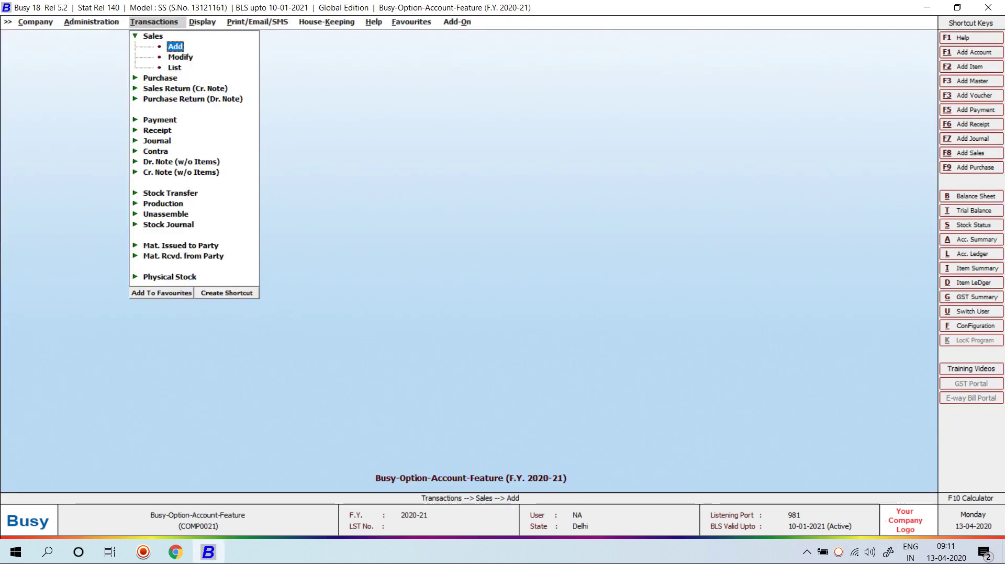
key(Right)
key(Down)
key(Down)
key(Down)
key(Down)
key(Down)
key(Down)
key(Down)
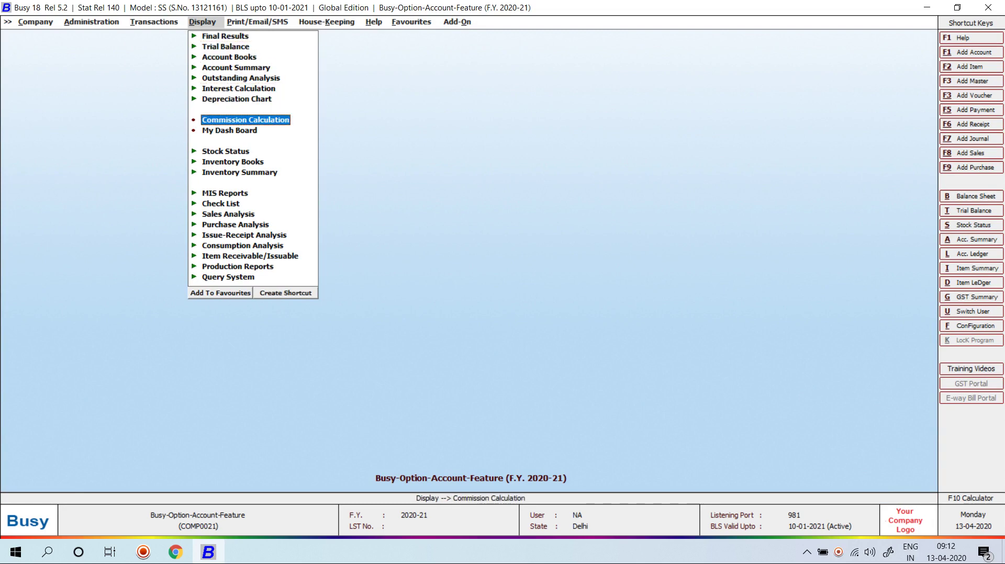
key(Return)
key(Return)
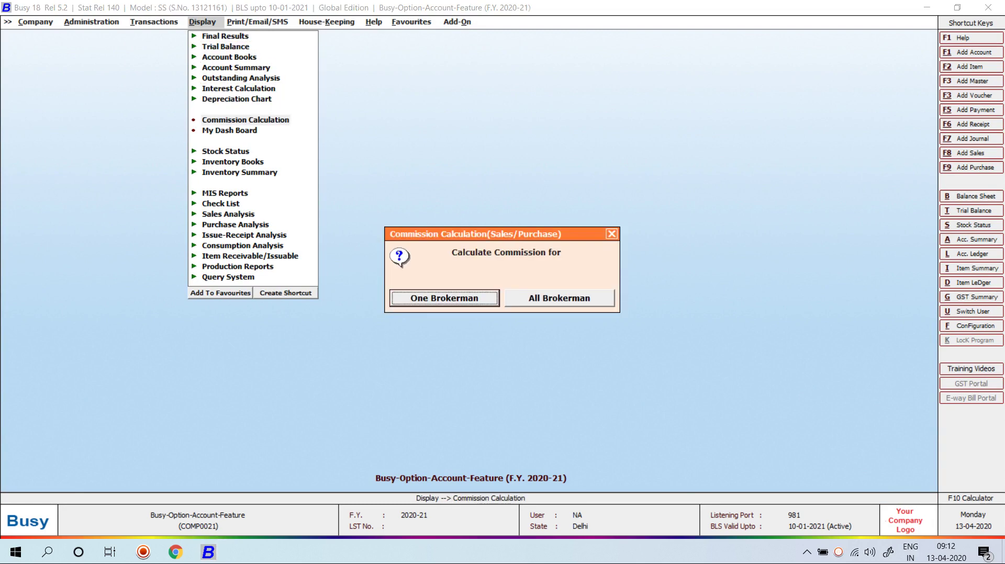
key(Return)
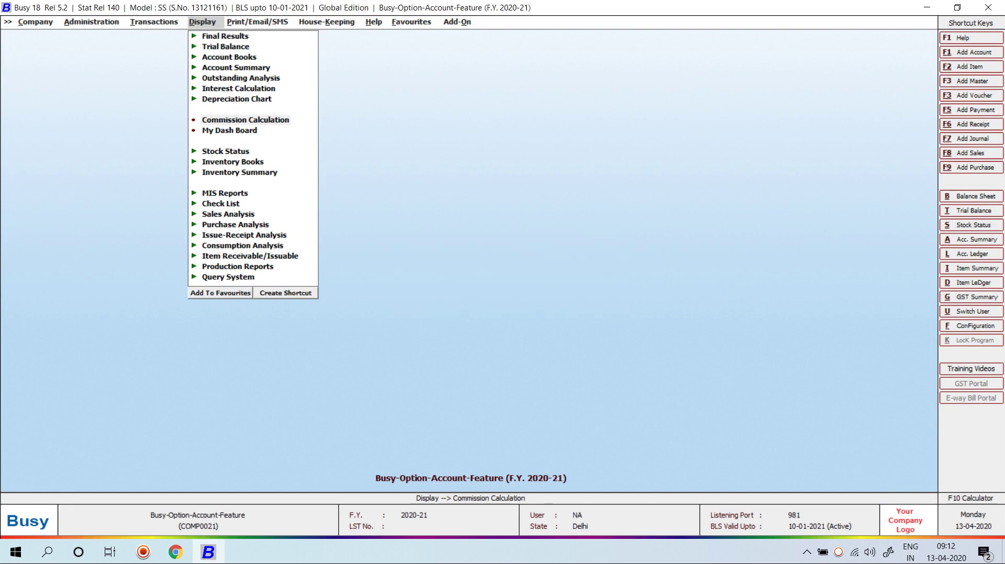
key(Return)
key(Return)
key(Return)
key(Return)
key(Return)
key(Return)
key(Return)
key(Return)
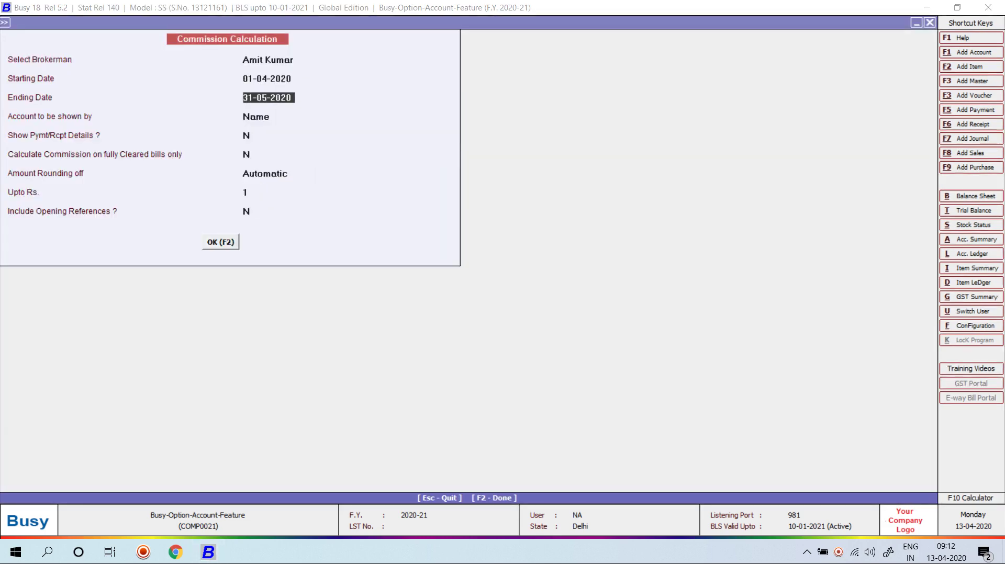
key(Return)
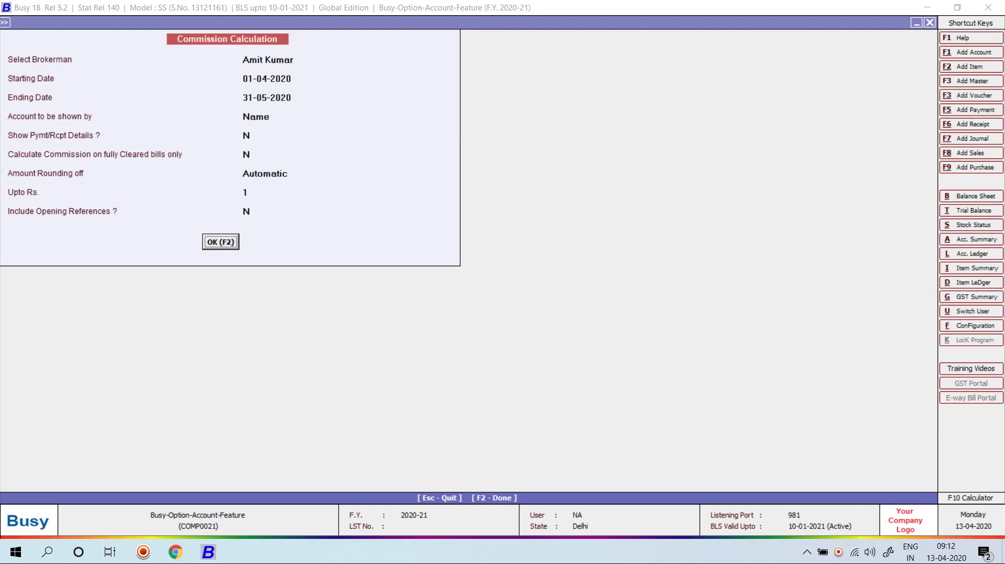
key(Return)
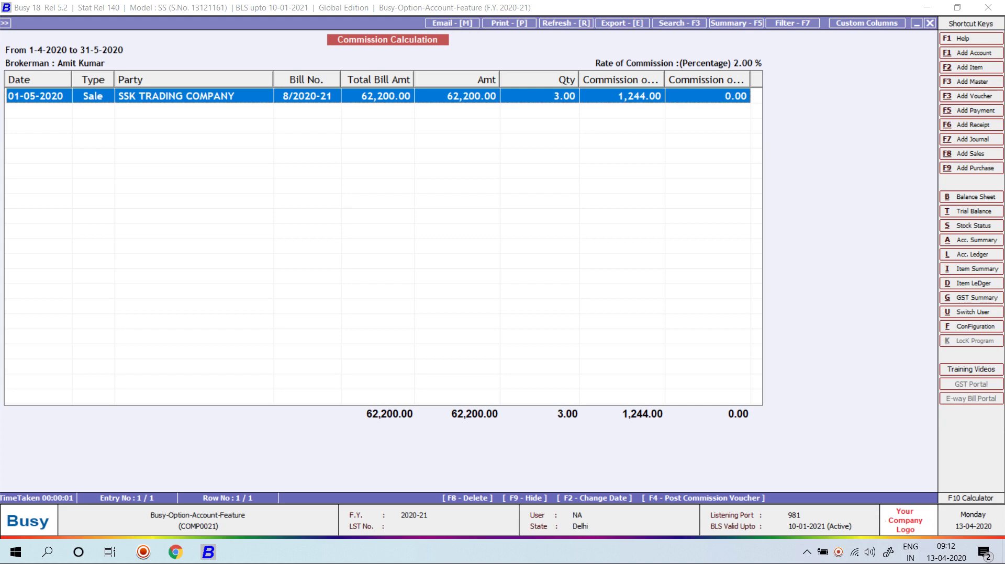
- Confirm the broker's ledger has no entries for 1-4-2020 to 31-5-2020, then start Post Commission Voucher
text(lAMI)
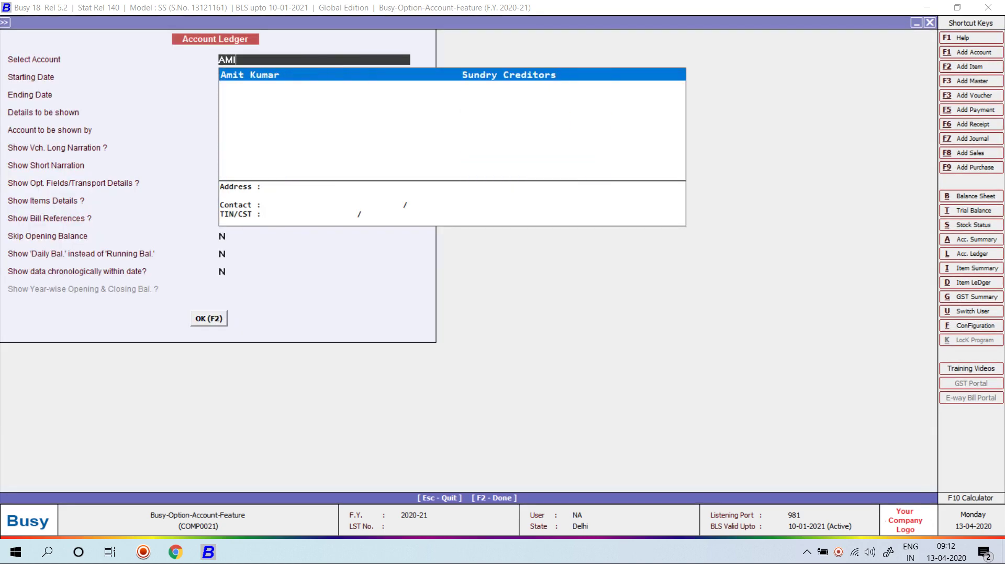
key(Return)
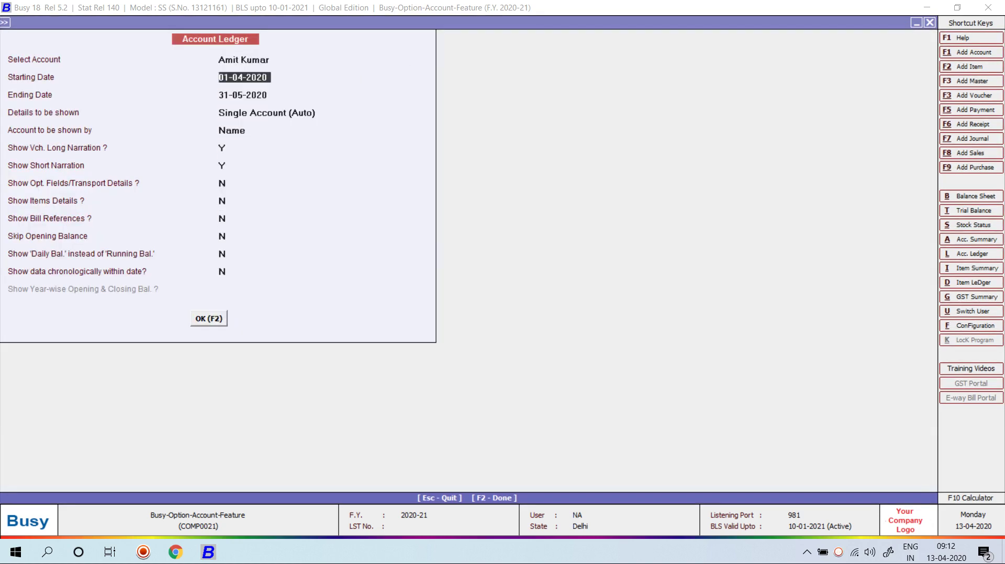
key(F2)
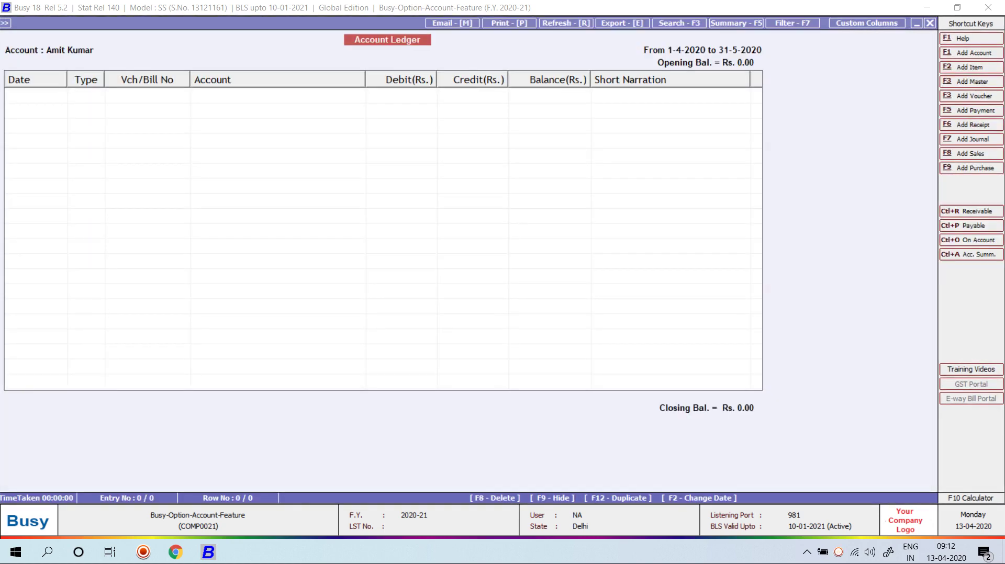
key(Escape)
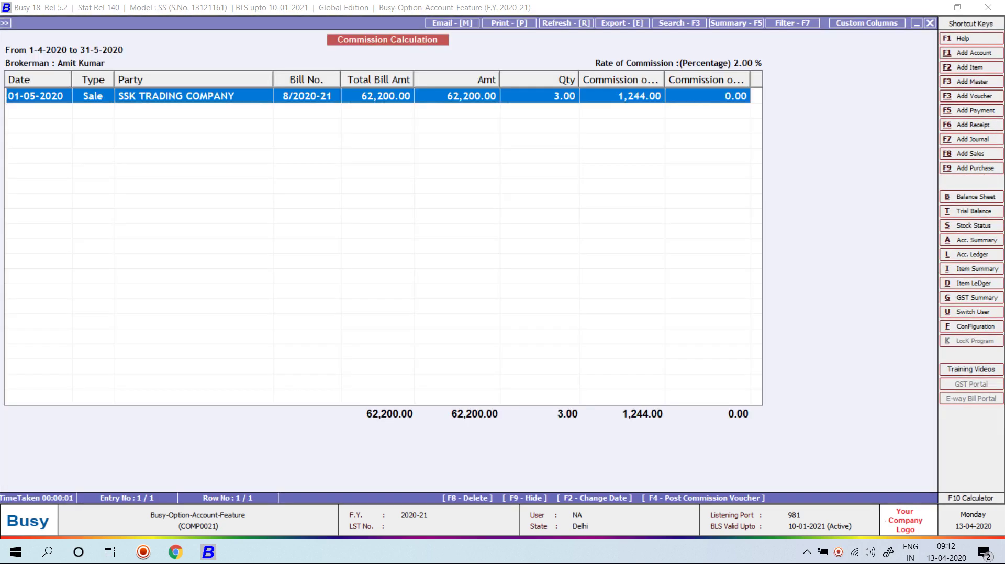
key(F4)
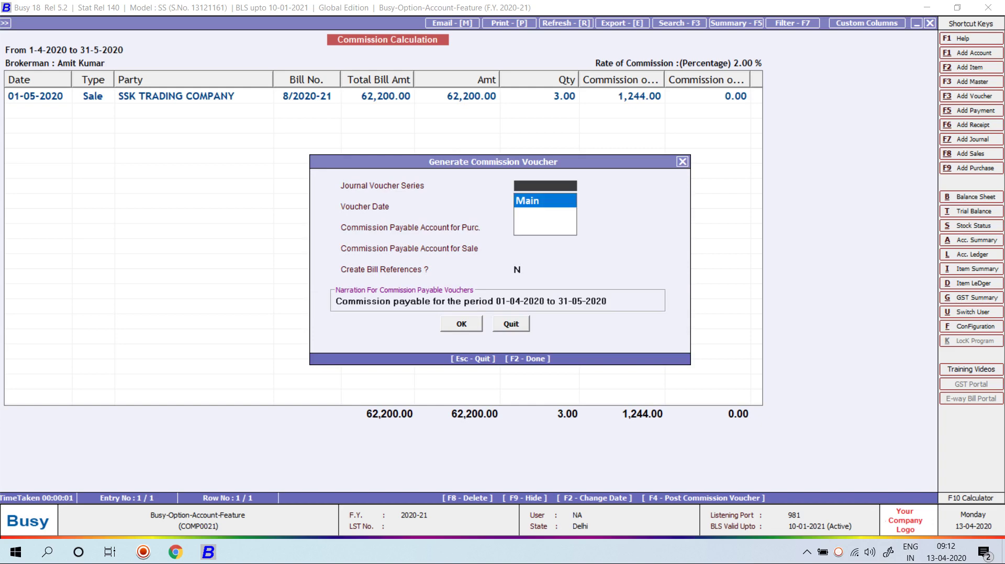
- Post the 1,244.00 commission as a Main-series journal voucher with both accounts set to Commission on Sales
key(Return)
key(Return)
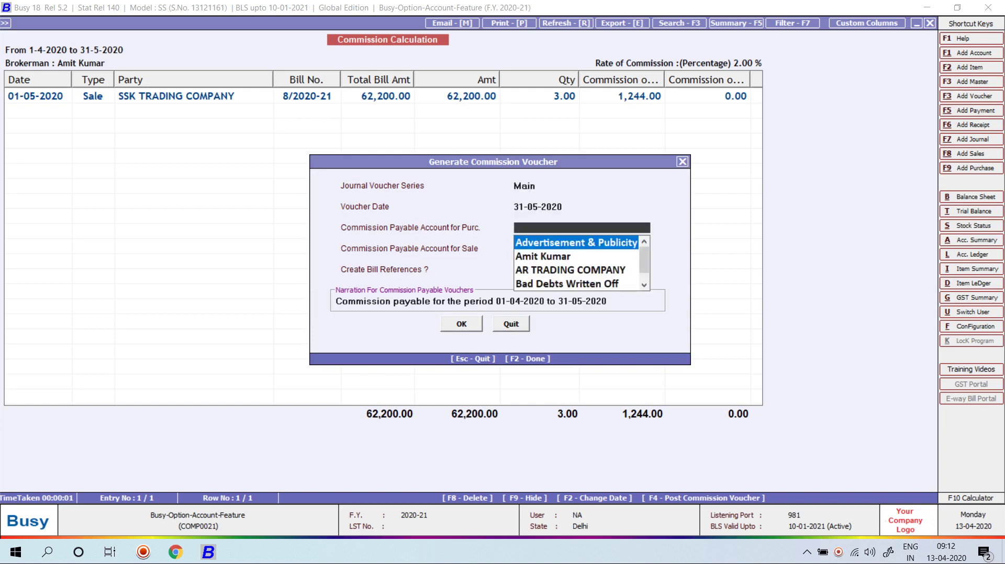
text(COM)
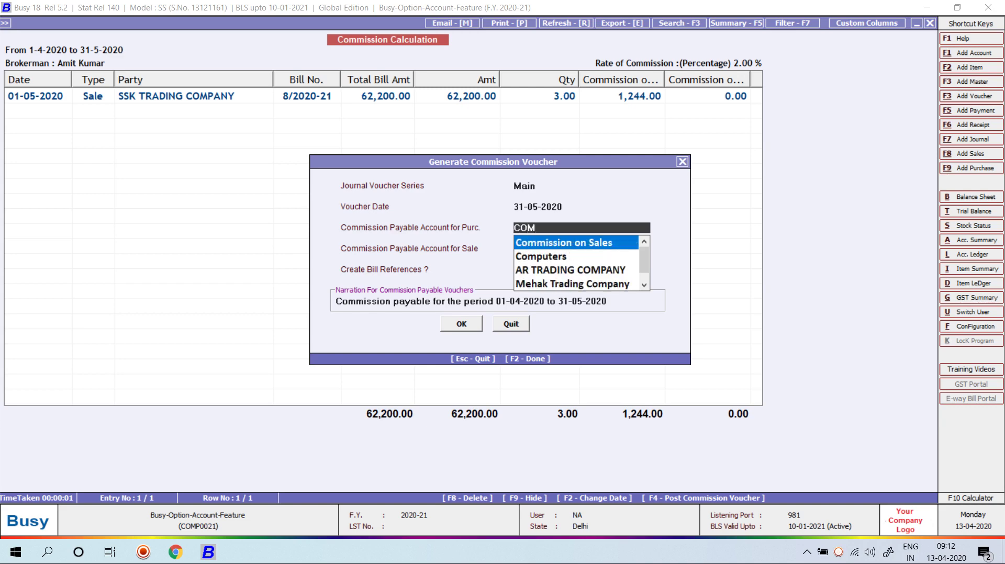
text(M)
key(Return)
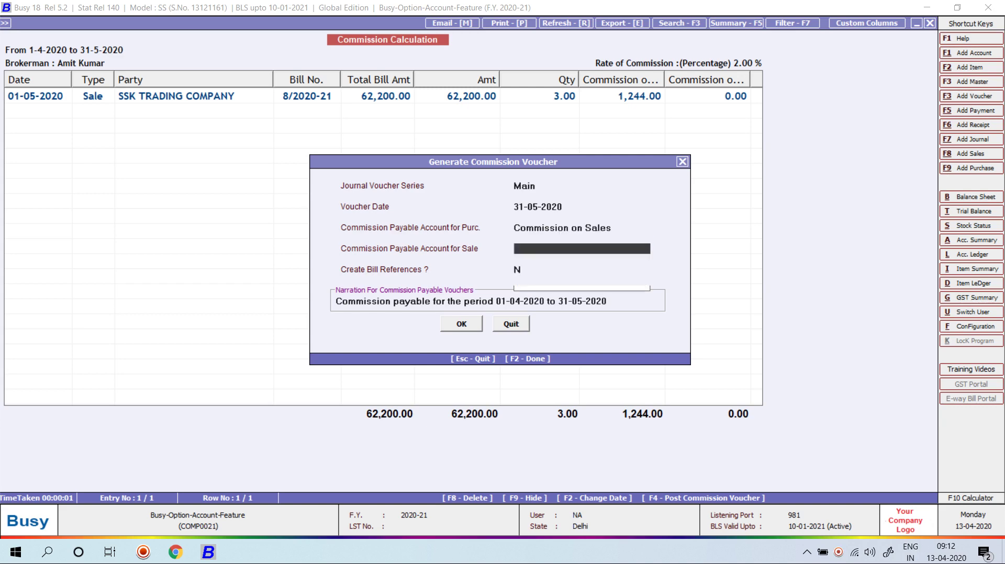
text(COMM)
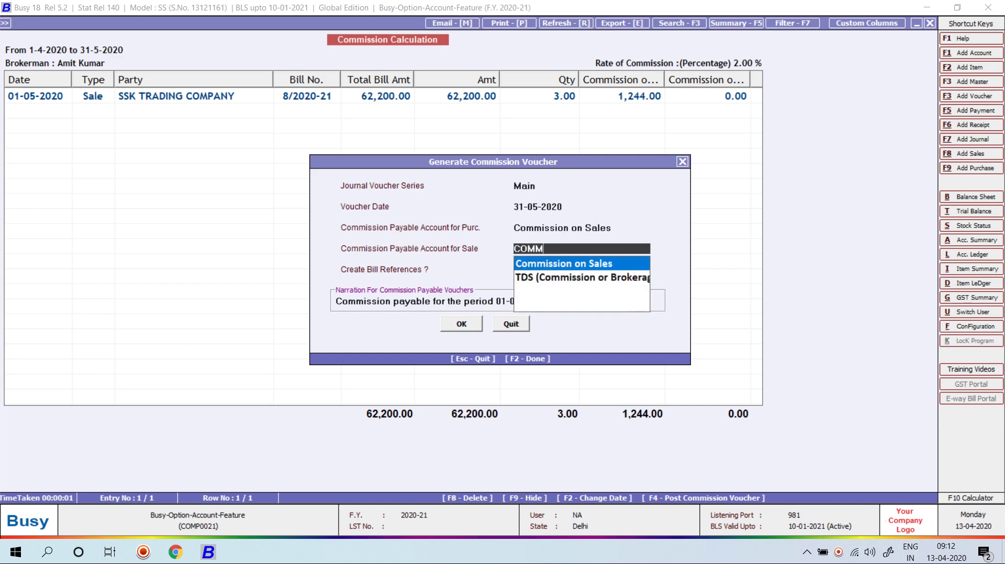
key(Return)
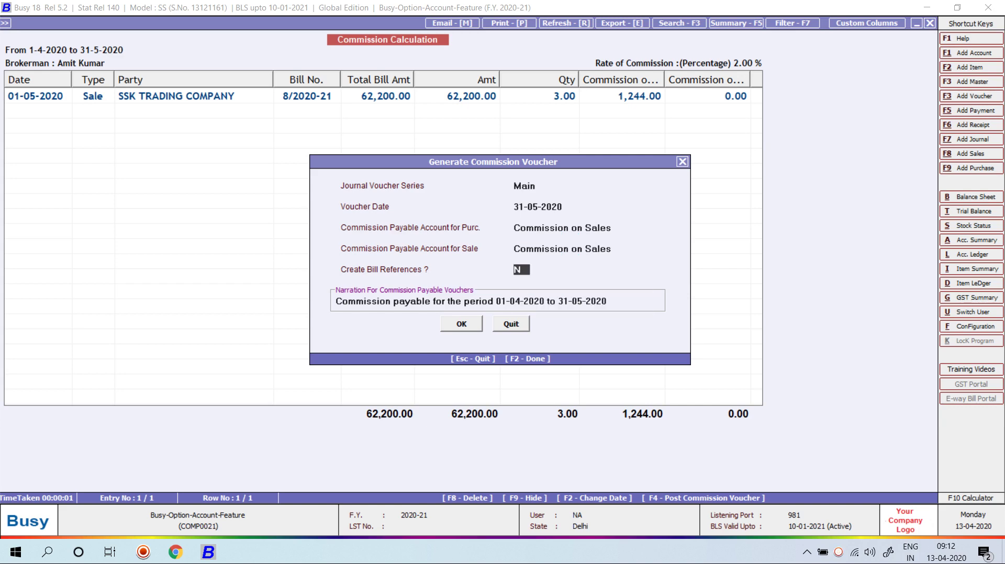
key(Return)
key(Return)
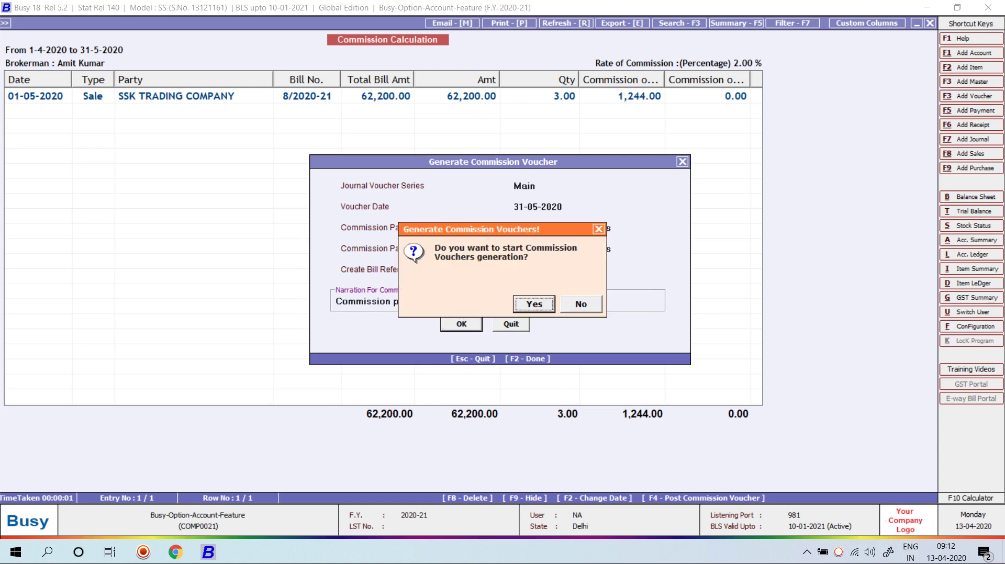
key(Return)
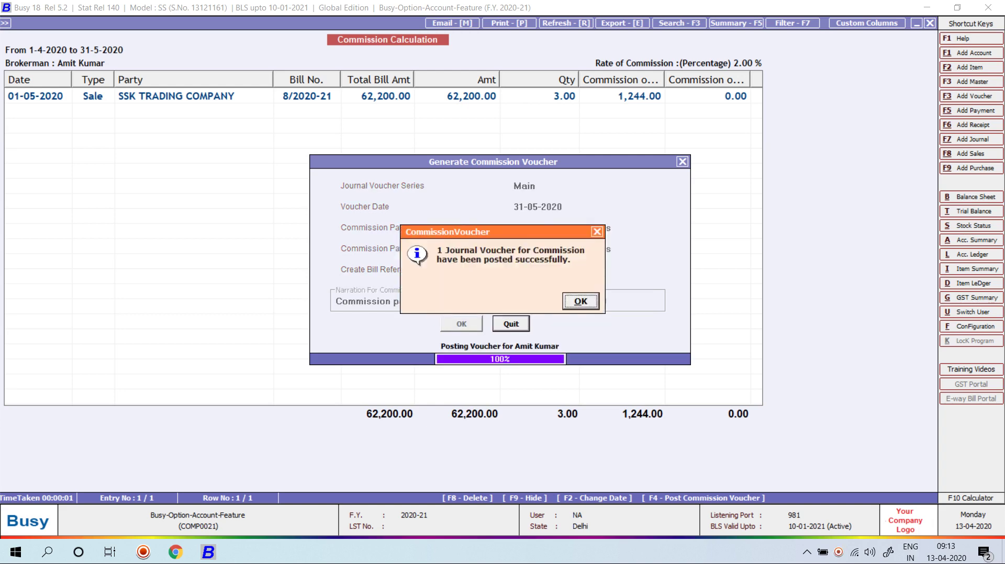
key(Return)
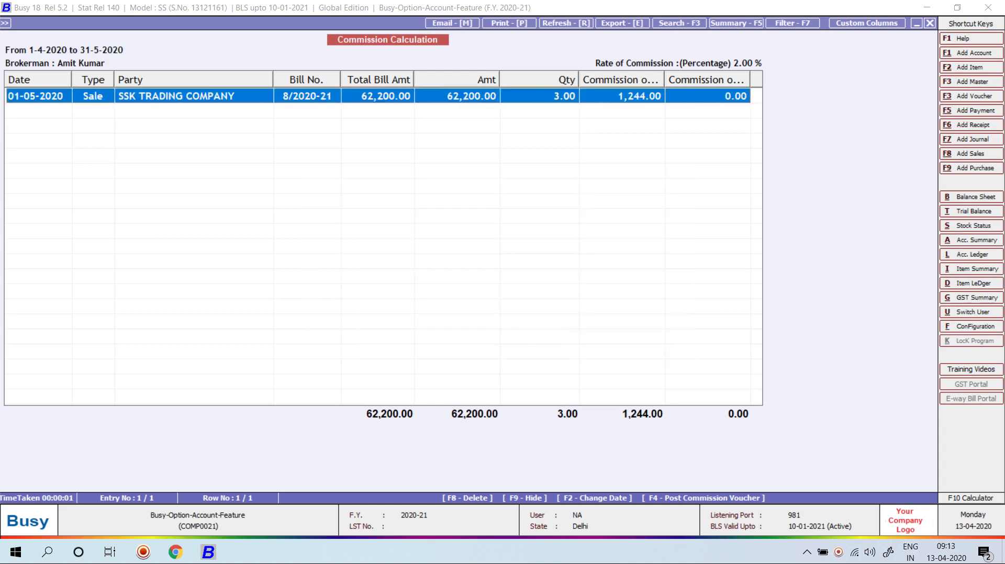
- Reopen the broker's ledger and inspect the posted 1,244.00 Commission on Sales journal voucher
key(alt+l)
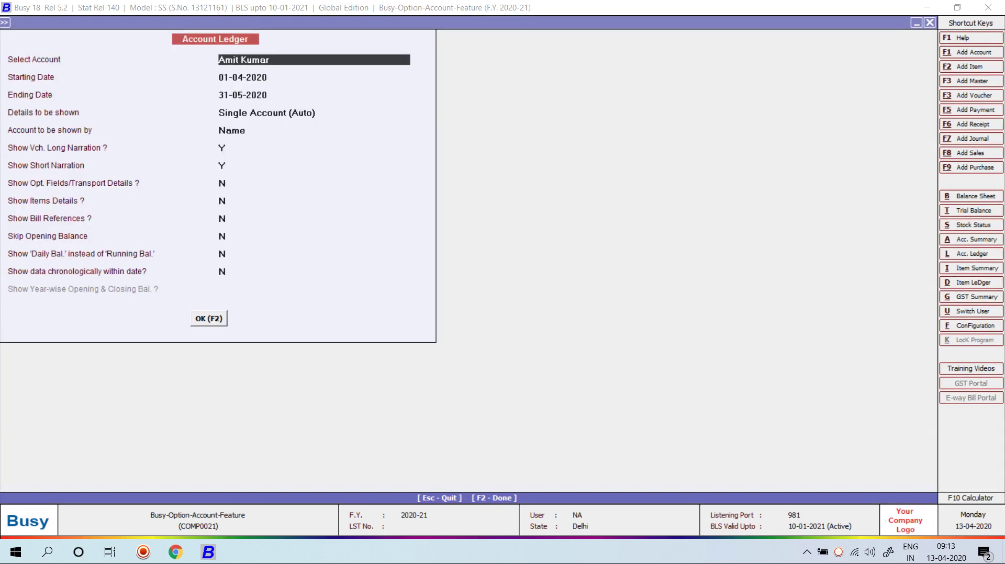
key(F2)
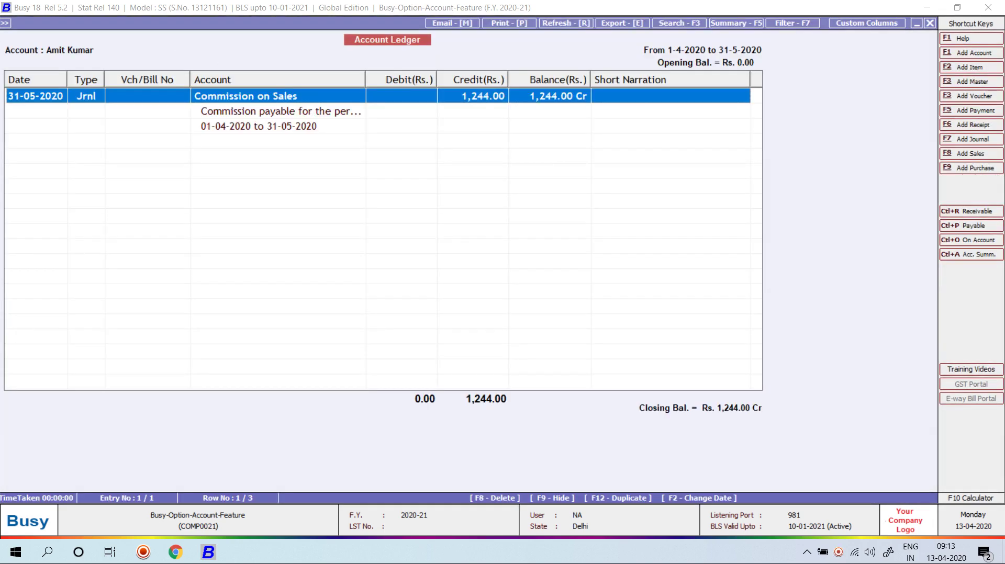
key(Return)
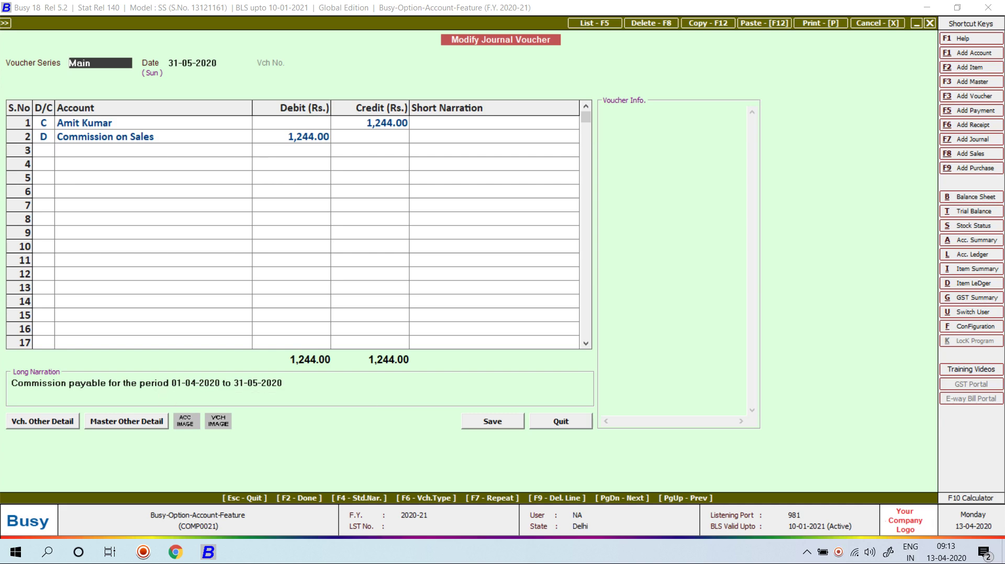
key(Escape)
key(Escape)
key(Escape)
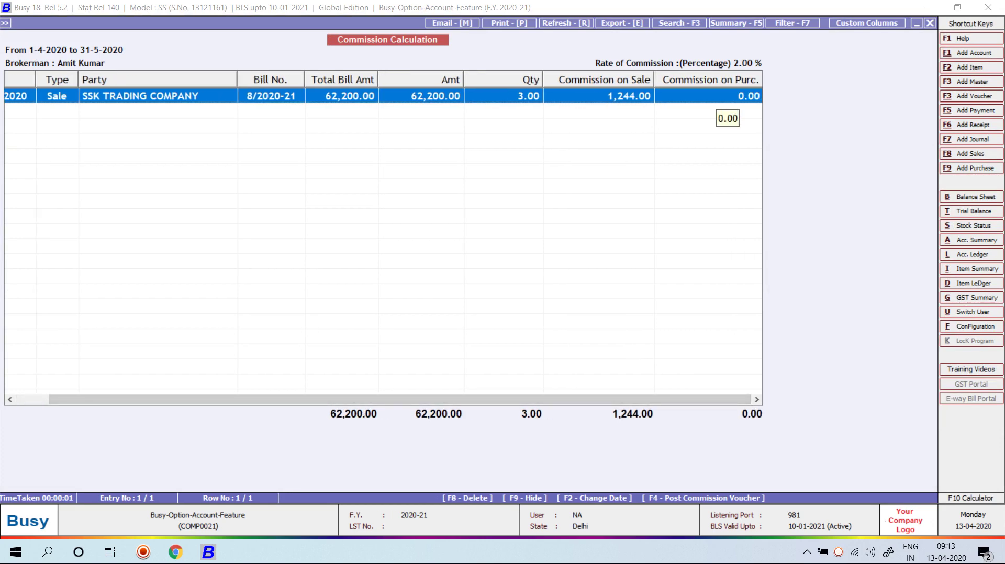
- Close the Commission Calculation report and return to the main menu's configuration settings
key(Escape)
key(Escape)
key(Escape)
key(Escape)
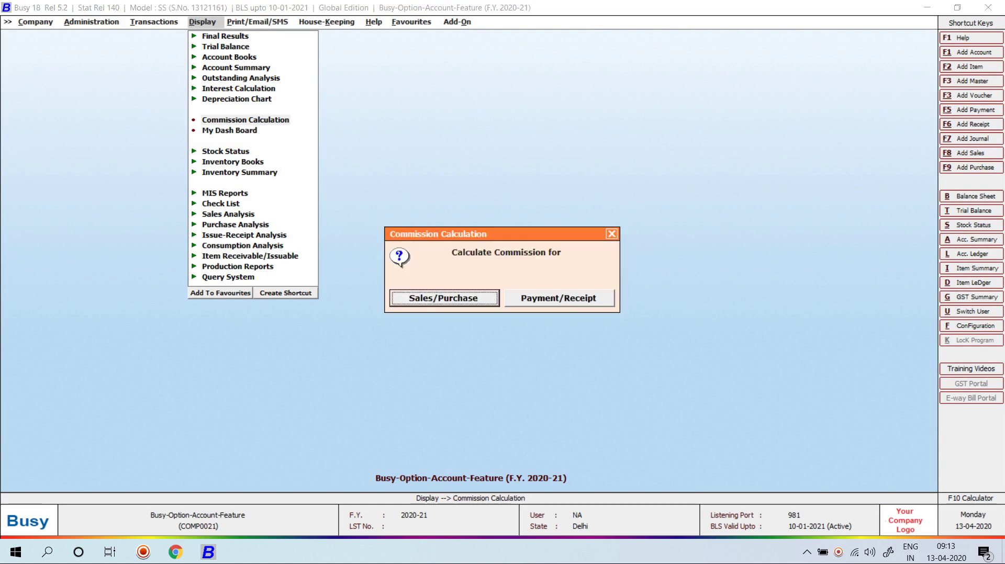
key(Left)
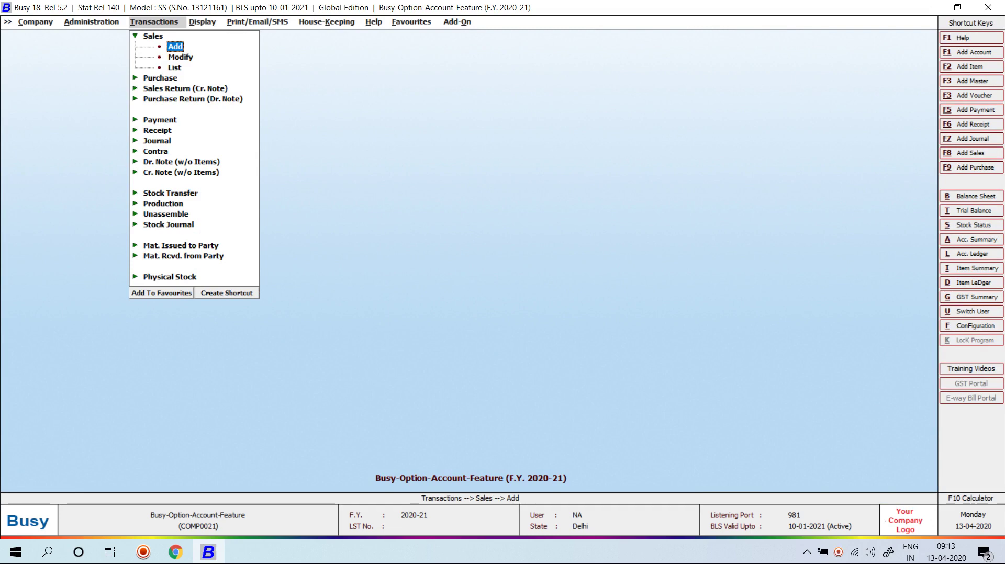
key(Left)
key(Left)
key(Left)
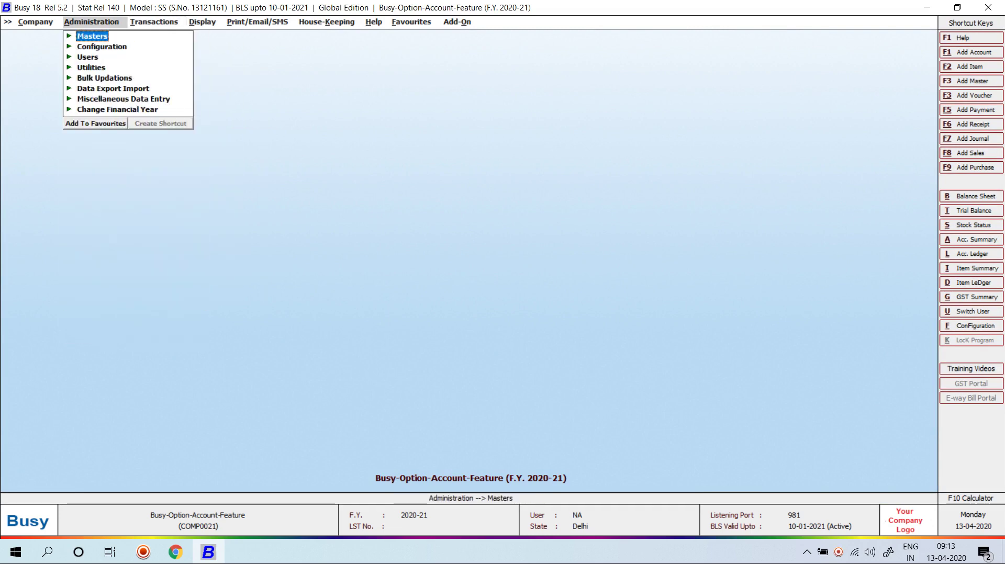
key(Down)
key(Right)
- Under Accounts > Salesman/Broker-wise Reporting, enable Separate Commission in Each Voucher and Post Commission in Accounts
key(Return)
key(Down)
key(Down)
key(Down)
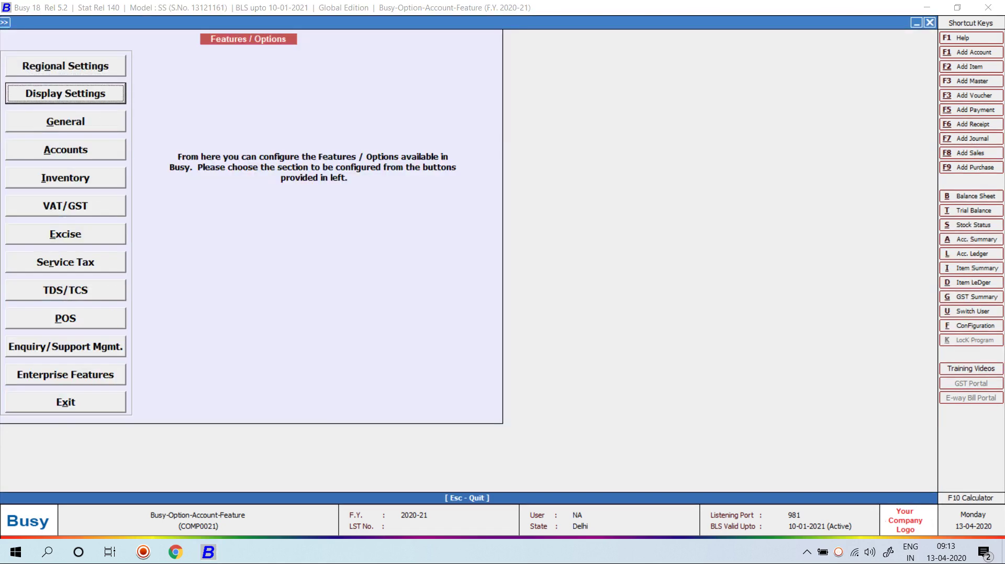
key(Return)
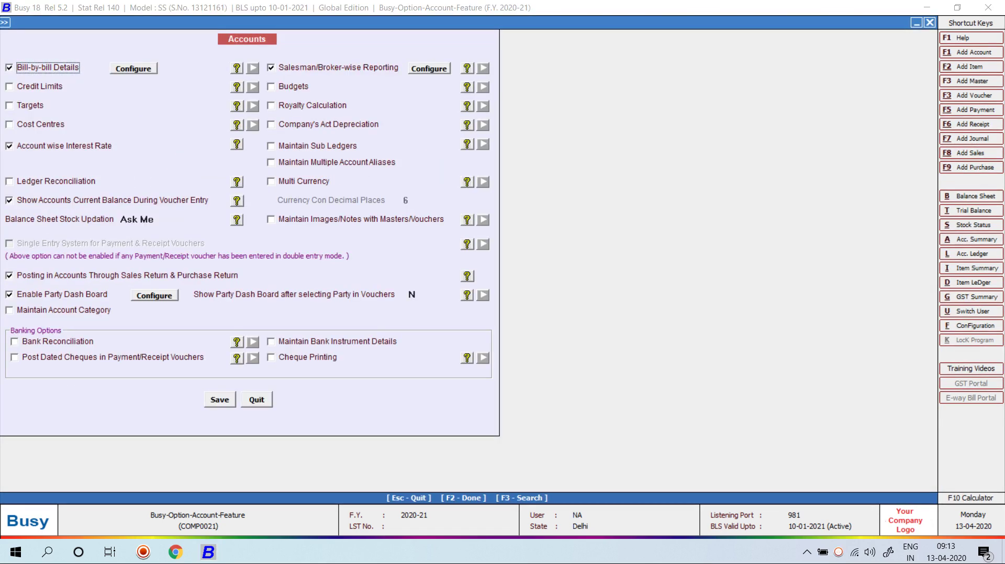
click(429, 68)
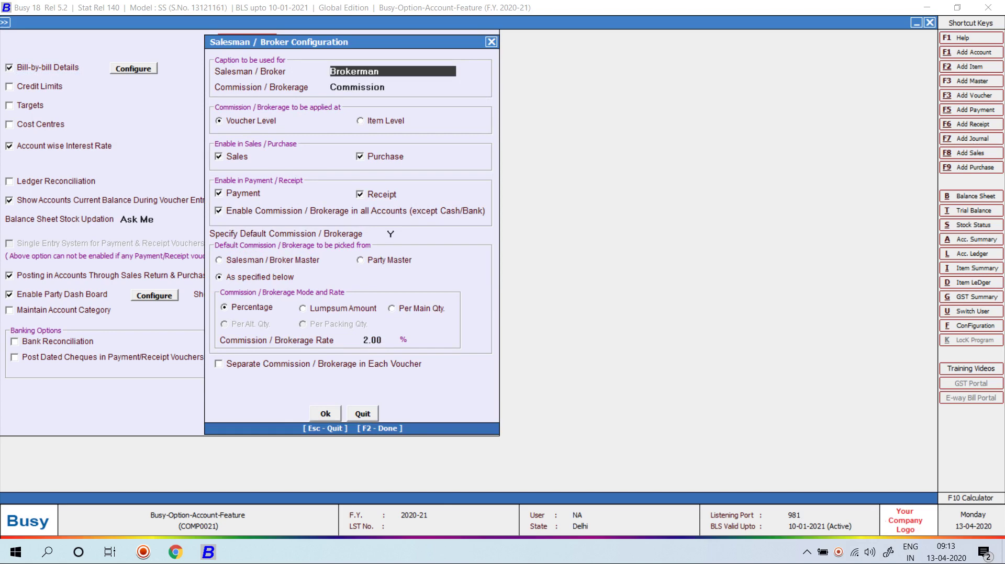
click(219, 364)
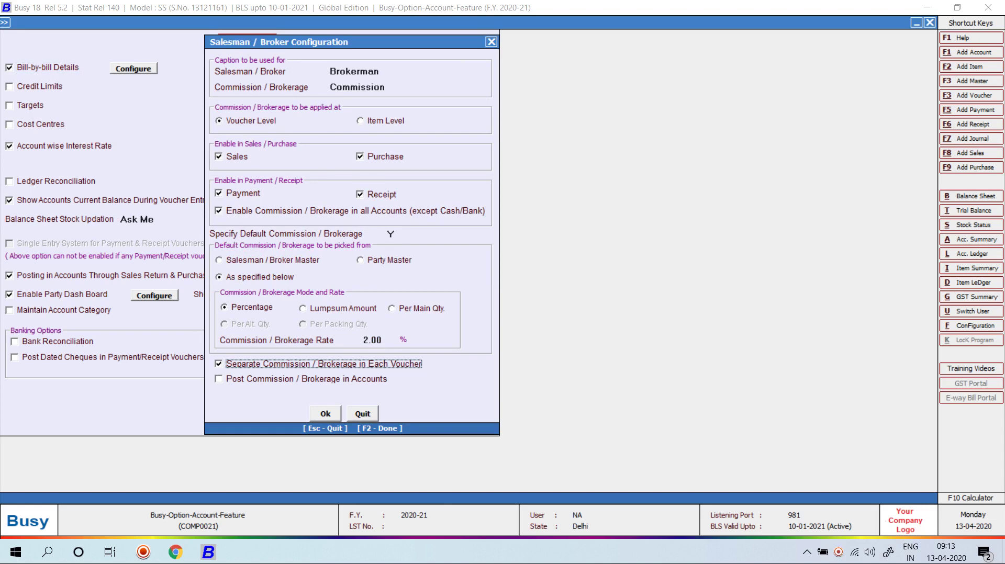
key(Return)
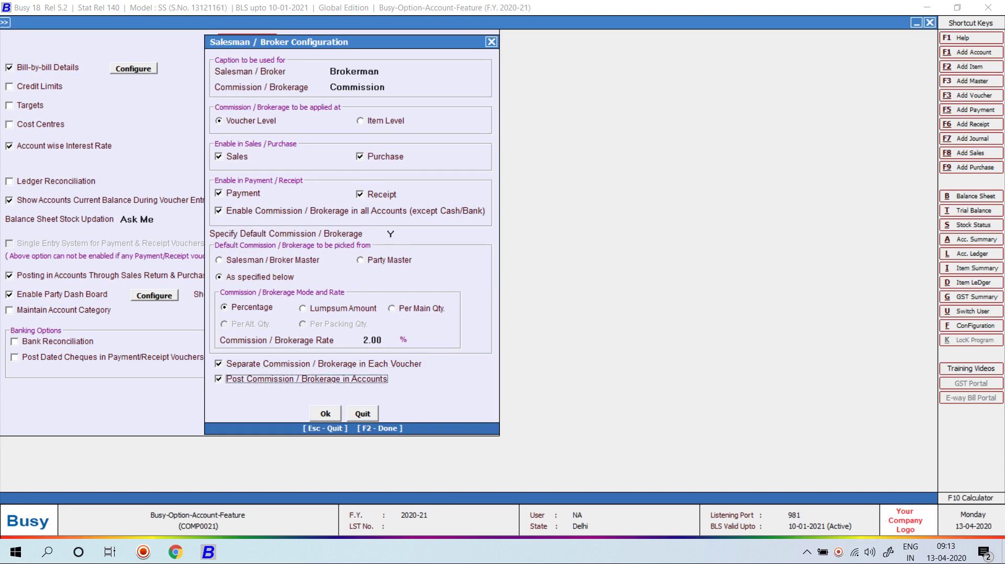
key(Return)
key(Return)
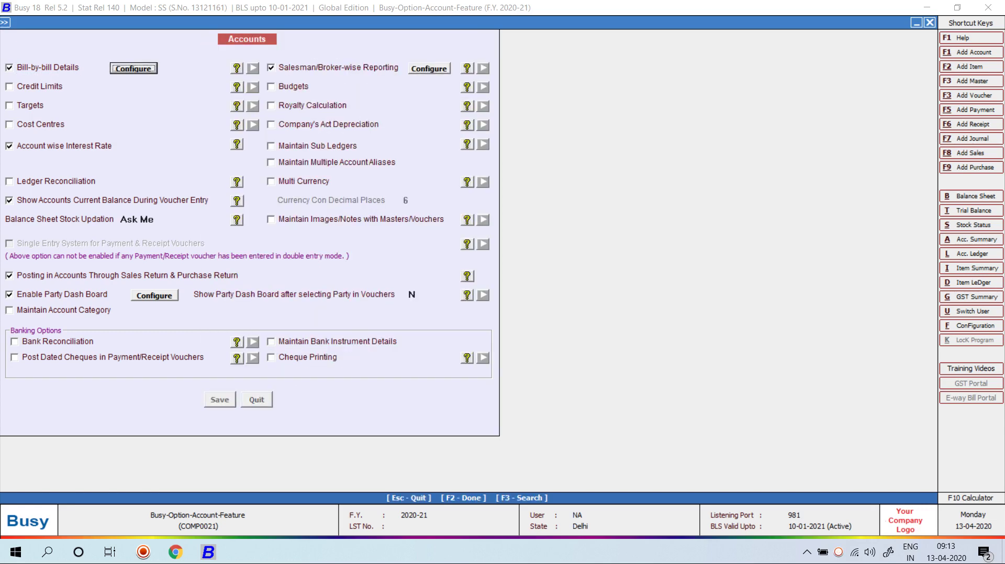
key(Escape)
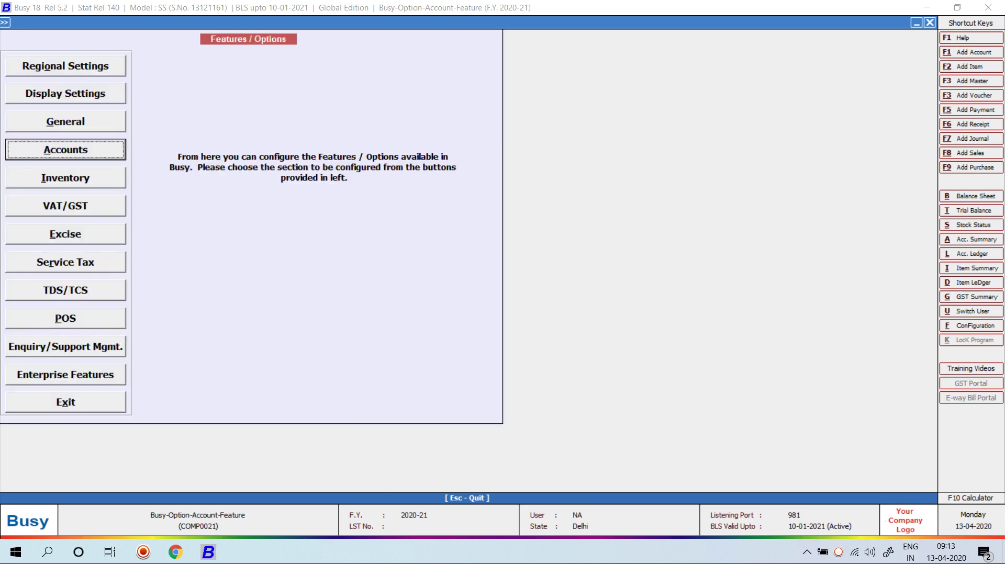
key(Escape)
key(Escape)
- Open the Brokerman master list for modifying the broker
key(Up)
key(Return)
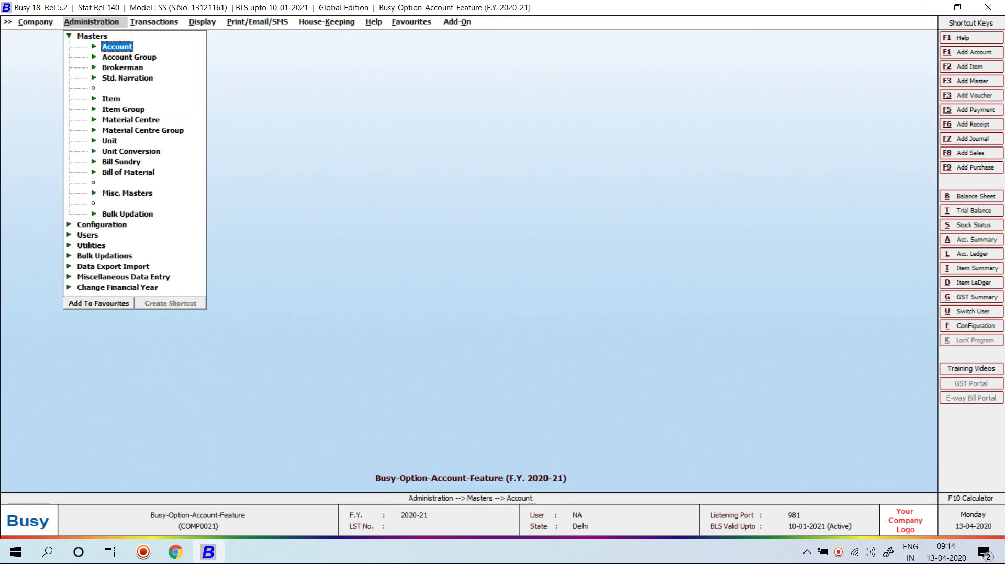
key(Return)
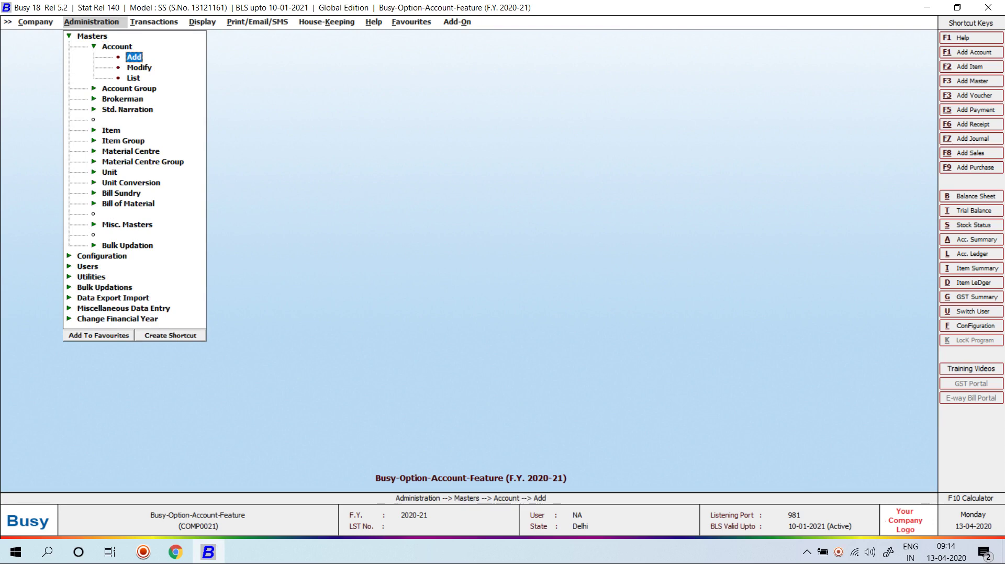
key(Escape)
key(Down)
key(Down)
key(Return)
key(Down)
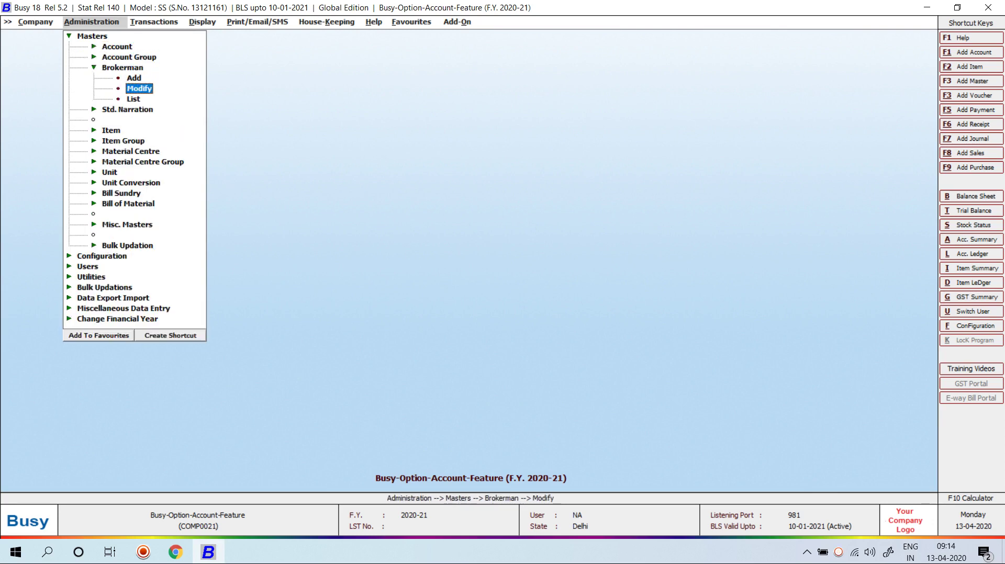
key(Return)
key(Return)
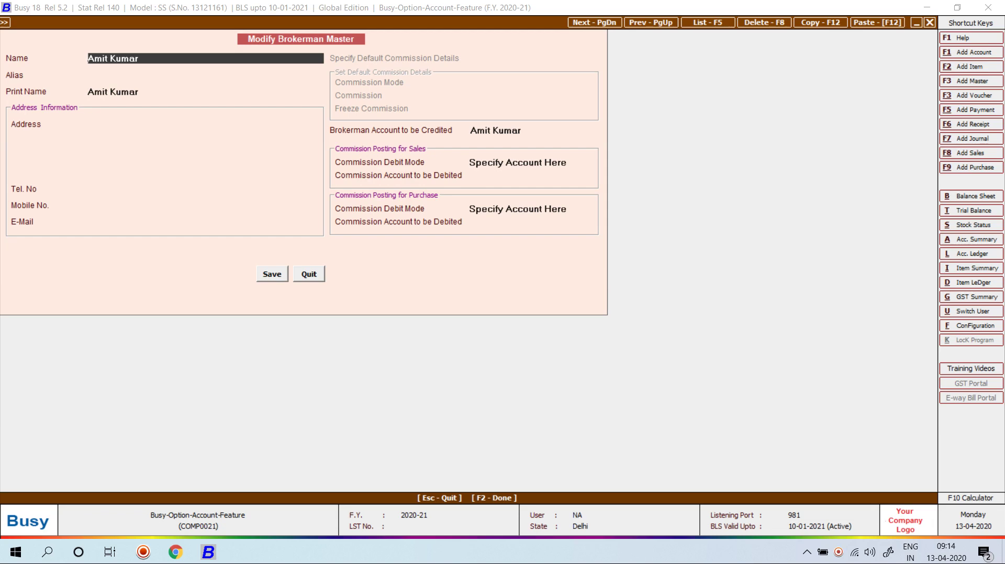
- Set the sales and purchase commission debit accounts to Sales and Purchase and save
click(517, 163)
key(Return)
text(S)
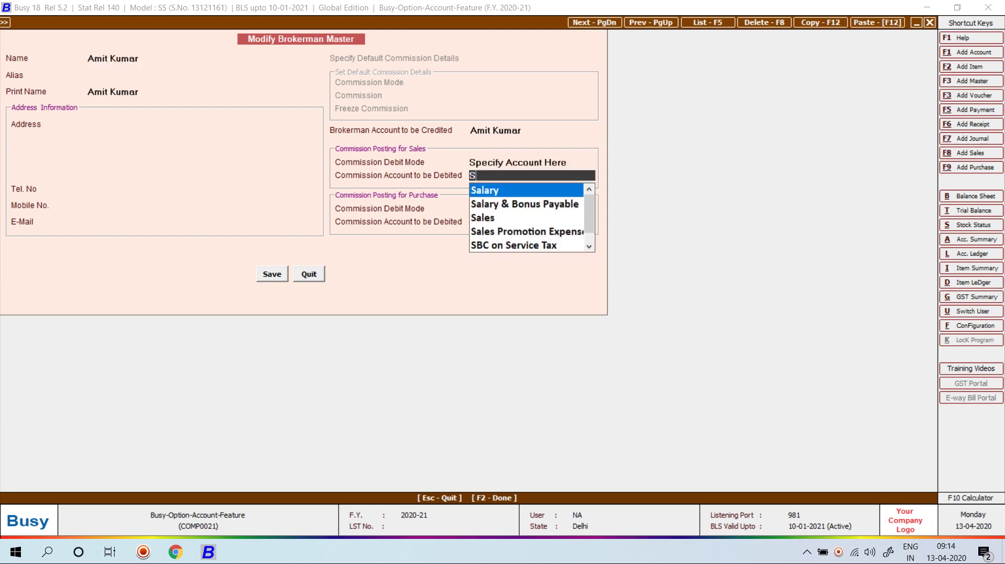
text(ALE)
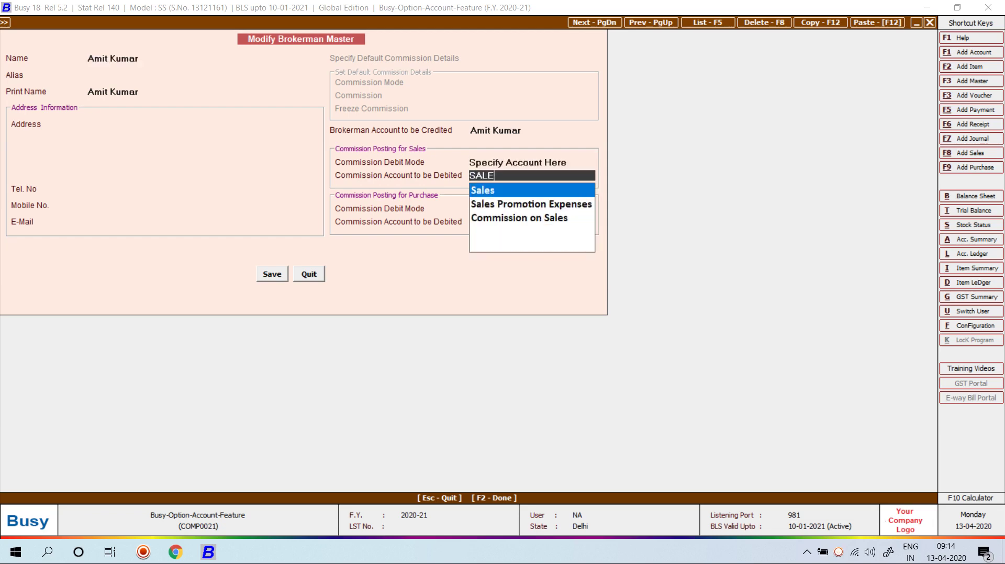
key(Return)
key(Return)
text(PURC)
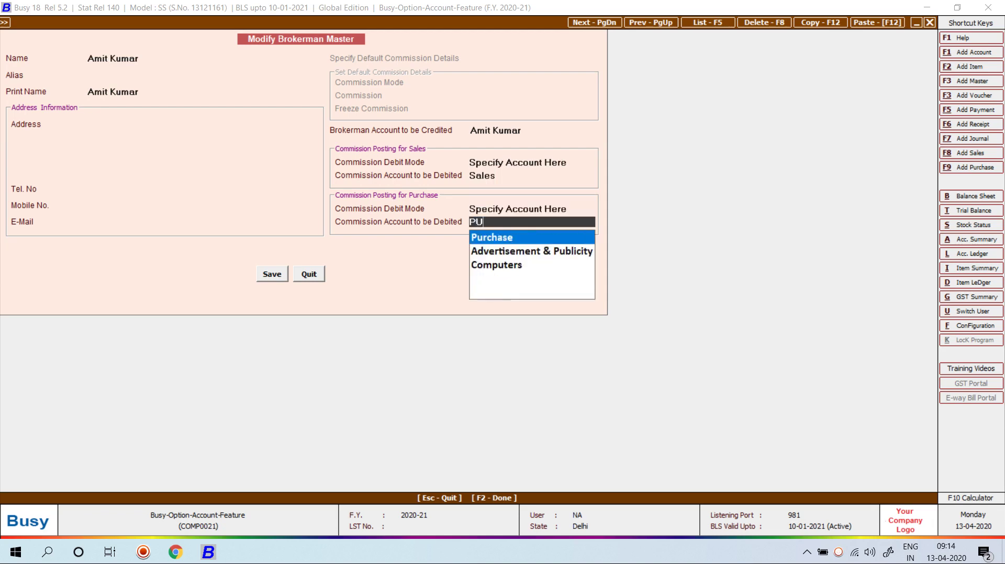
key(Return)
key(Return)
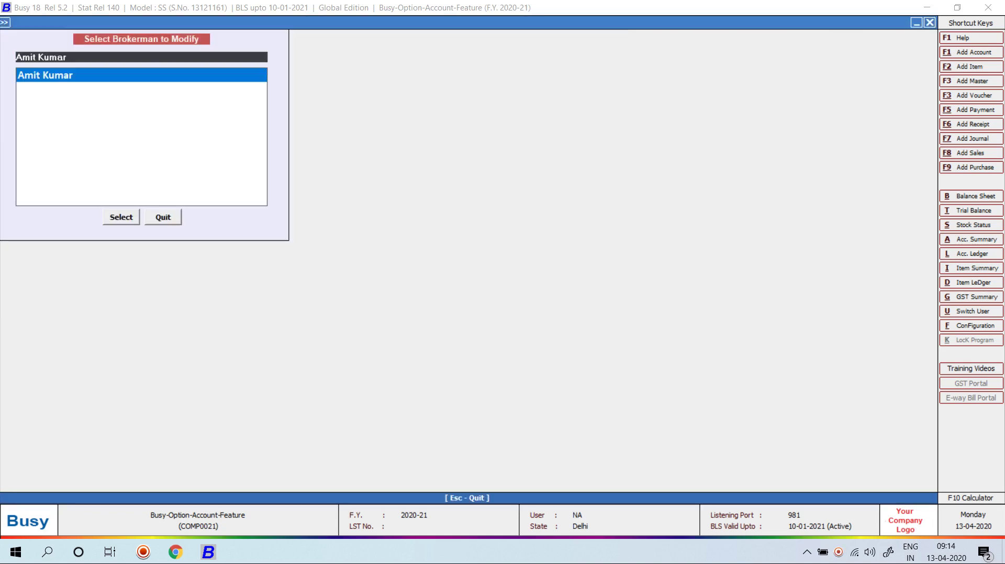
- Change both commission debit accounts of the broker to Commission on Sales
key(Return)
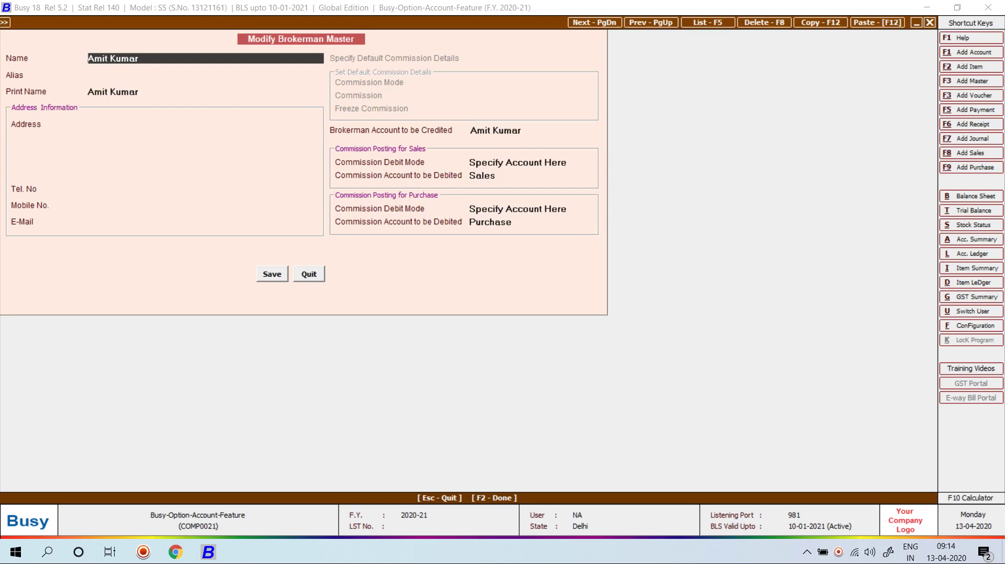
drag(497, 176, 468, 176)
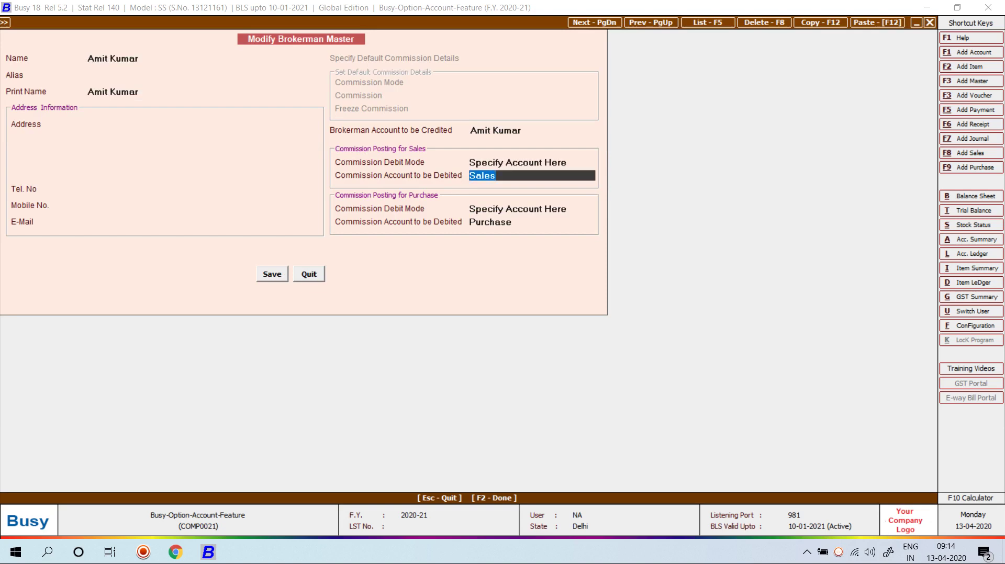
key(space)
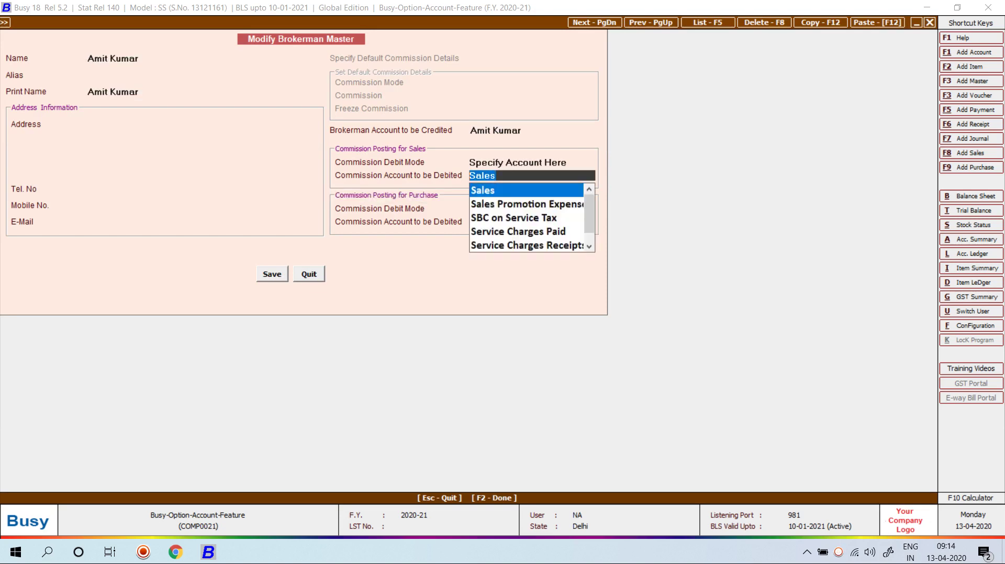
key(Right)
key(BackSpace)
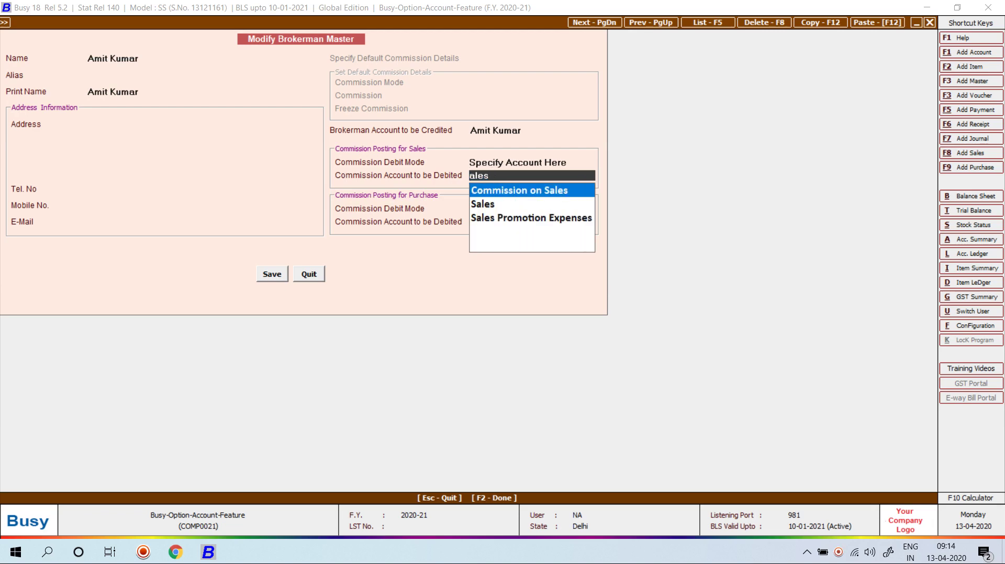
key(Return)
key(Return)
text(Com)
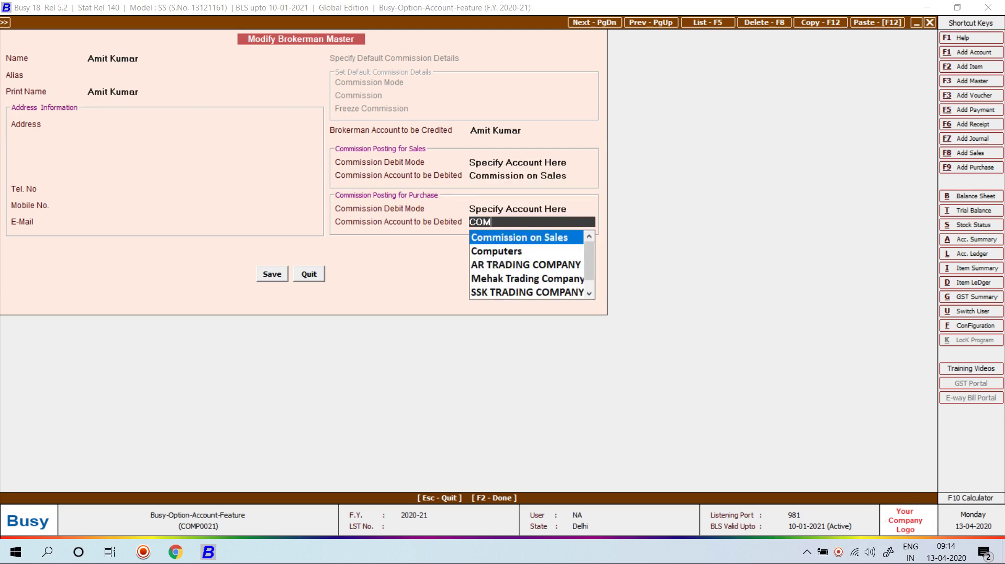
key(Return)
key(Return)
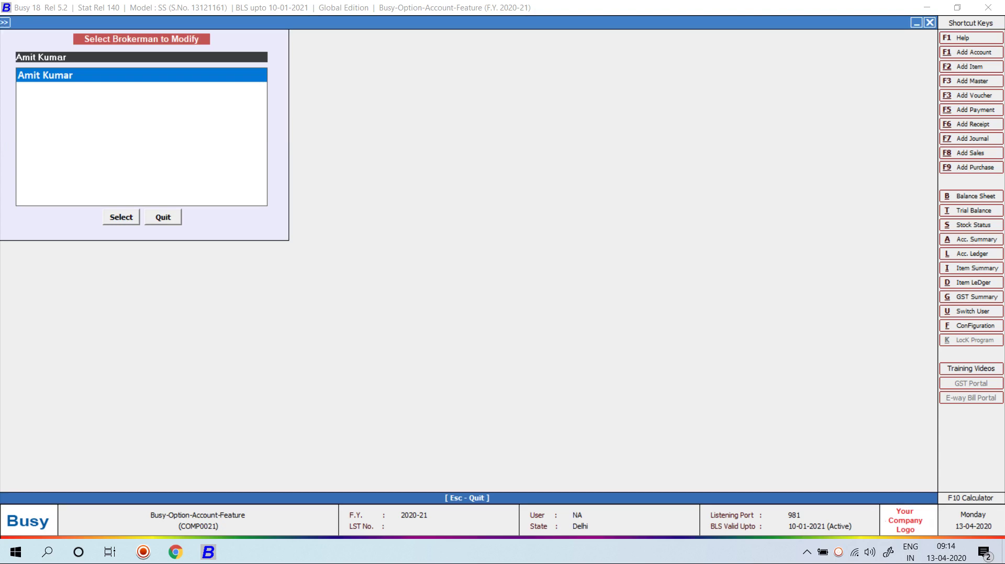
- Start a new sales voucher for SSK TRADING COMPANY with 1 Busy Software
key(Escape)
key(Up)
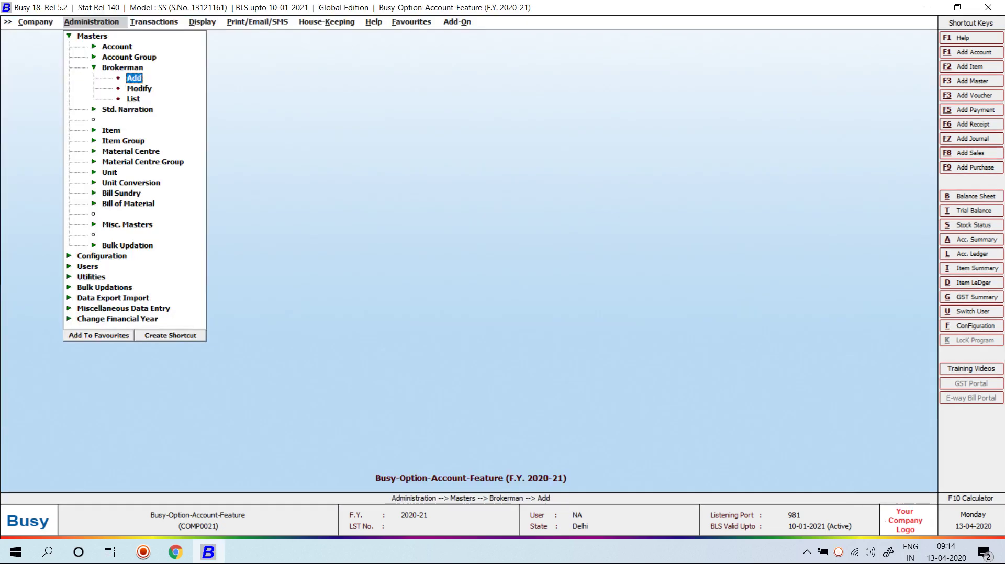
key(Right)
key(Return)
key(Return)
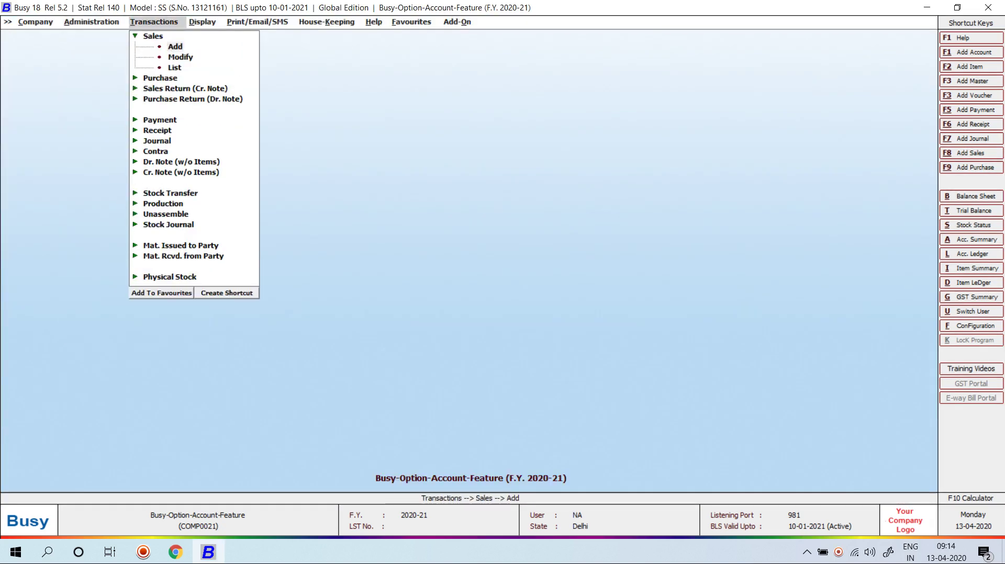
key(Return)
key(Return)
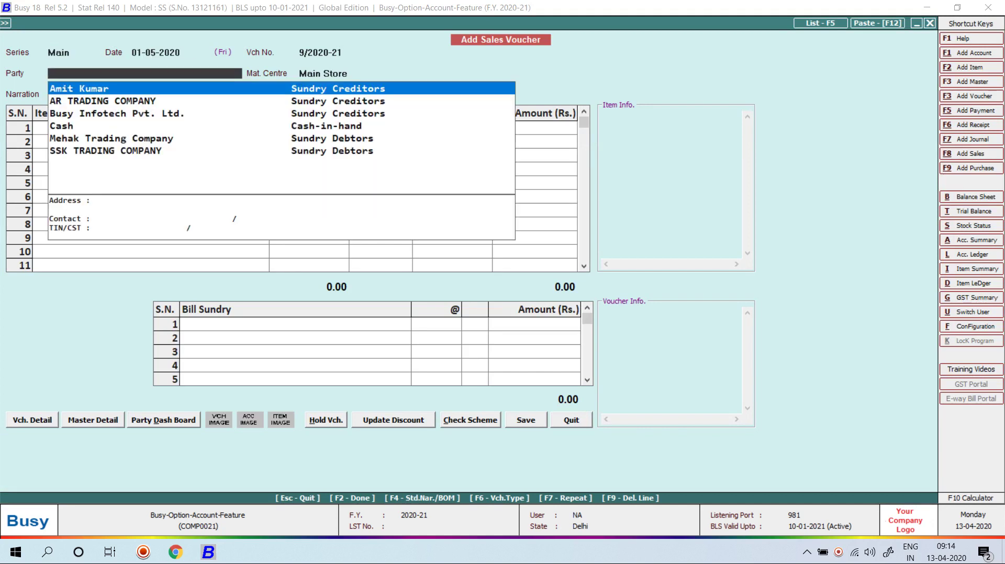
text(SS)
key(Return)
key(space)
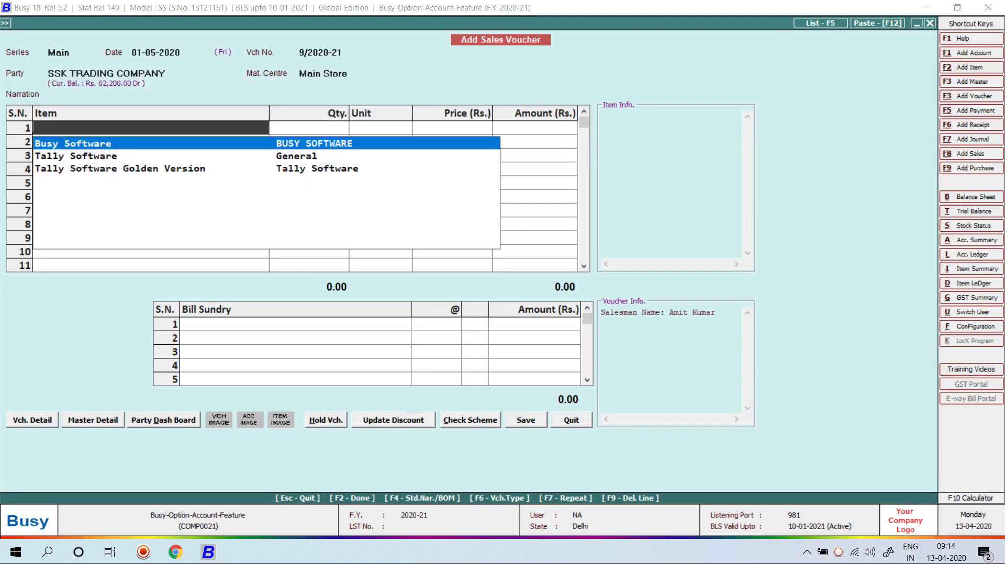
key(Return)
text(1)
key(Return)
key(Return)
key(Return)
key(Return)
key(Return)
key(Return)
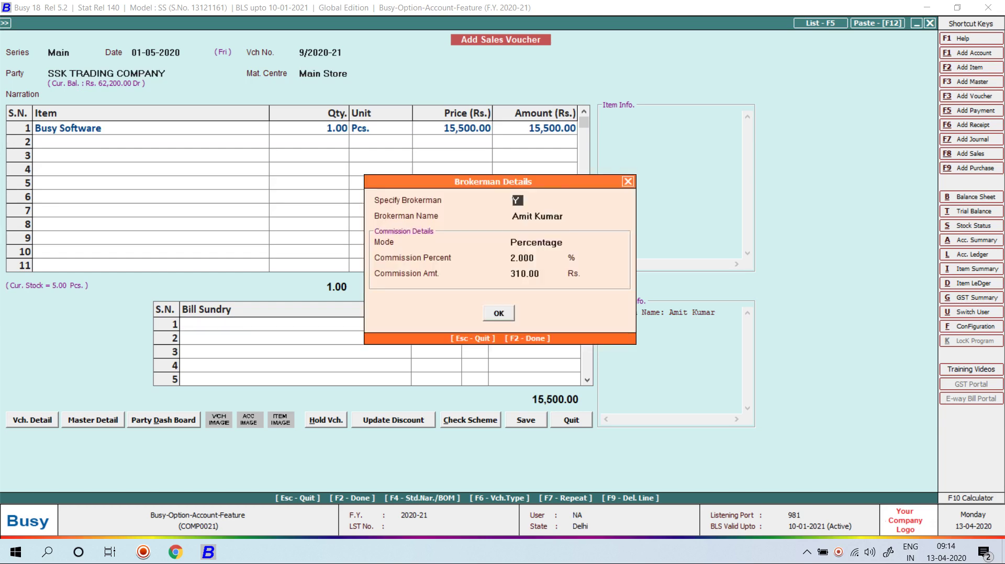
- Keep the broker's 2% Percentage commission (310.00) and save voucher 9/2020-21
key(Return)
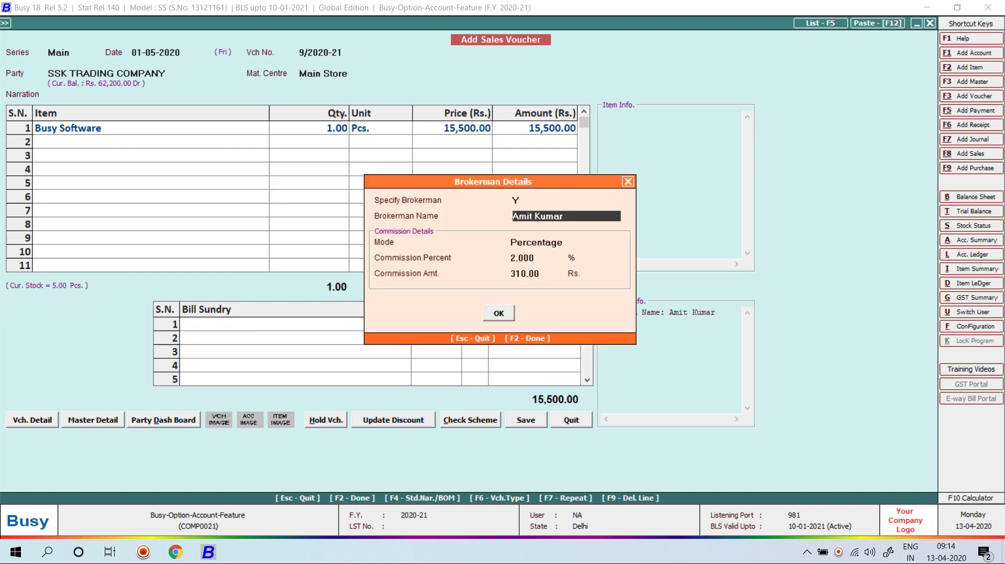
key(Return)
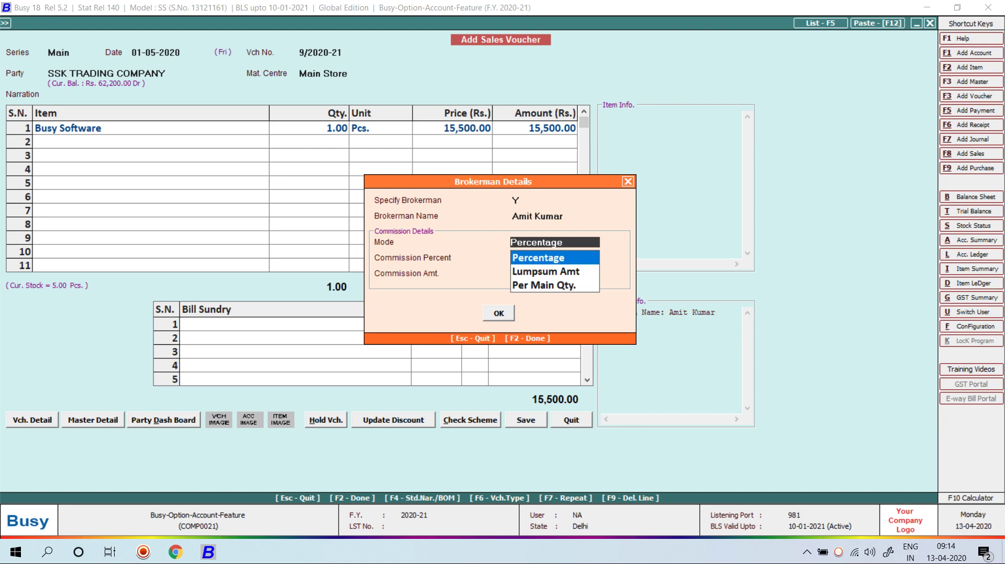
key(Return)
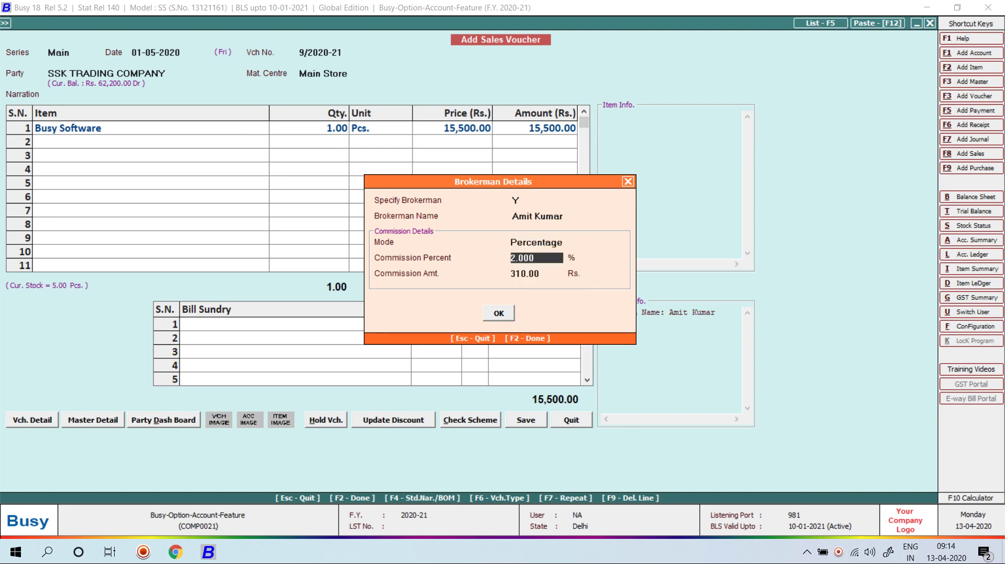
key(Return)
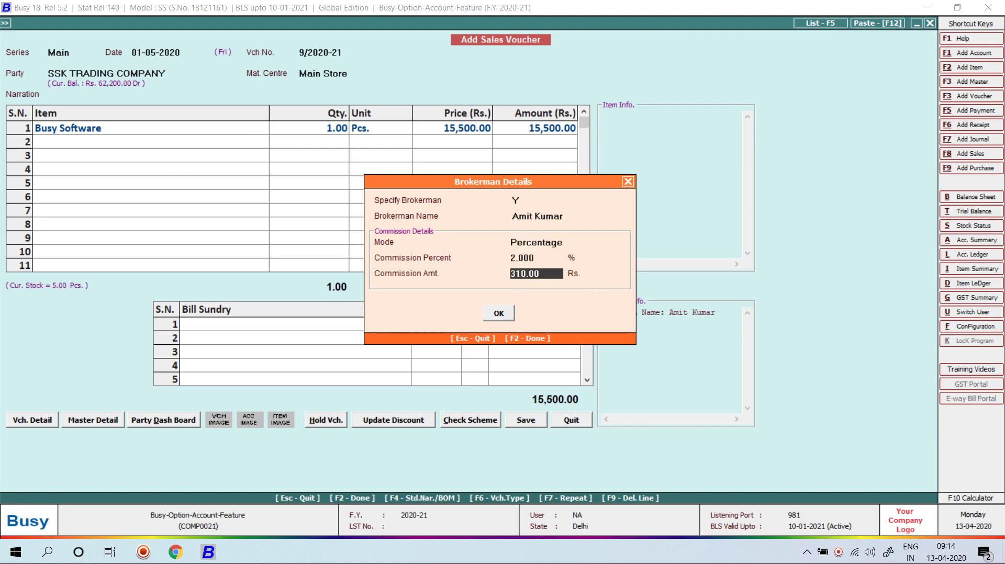
click(544, 242)
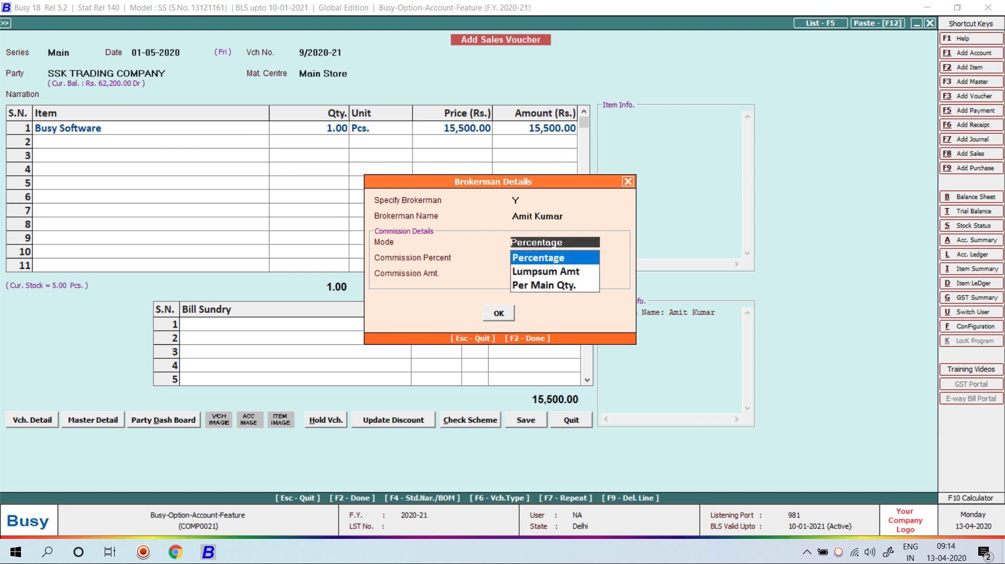
key(Return)
key(Return)
key(Return)
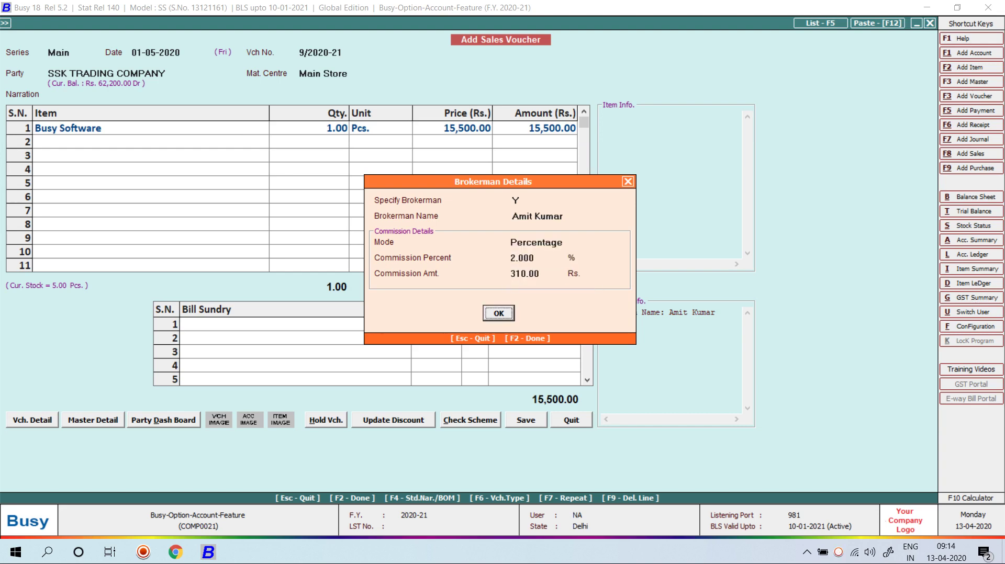
key(Return)
key(Return)
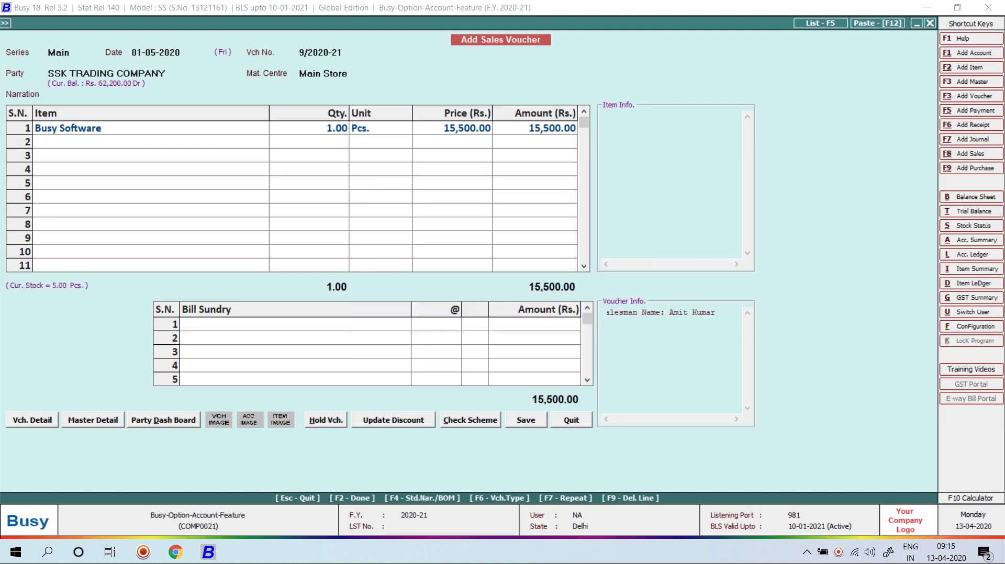
key(Return)
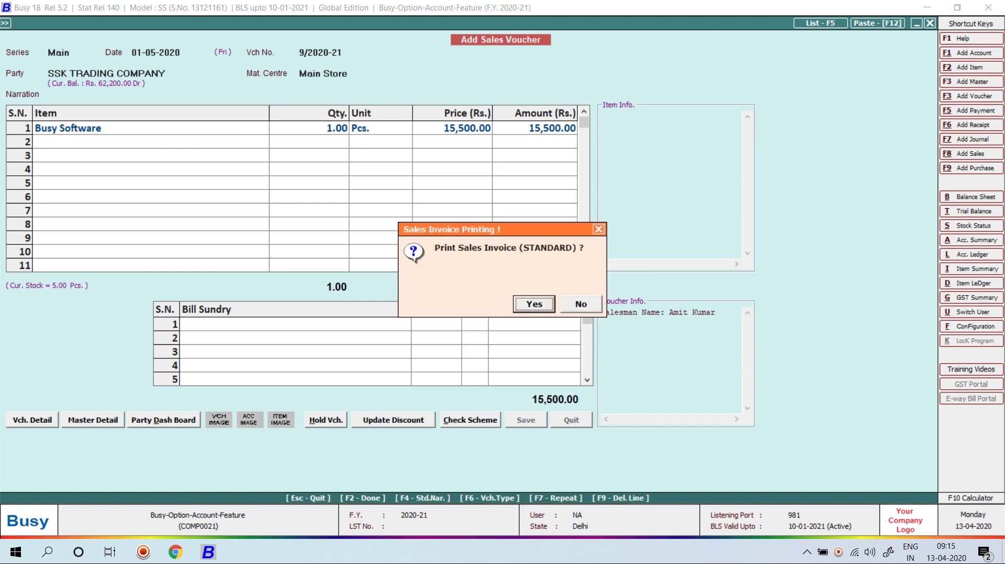
- Skip printing, then view the broker's ledger and the sales voucher behind its entry
key(Right)
key(Return)
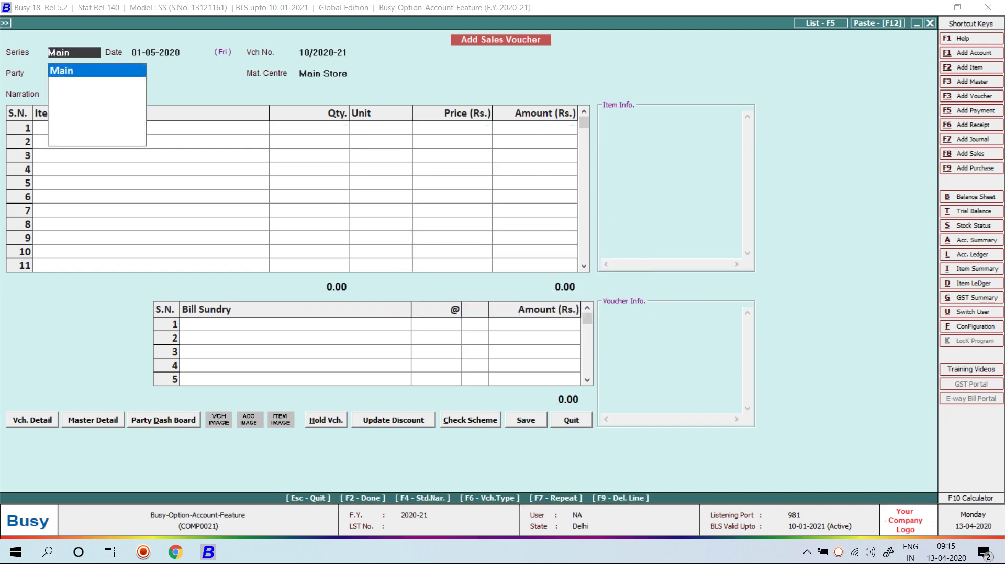
key(alt+l)
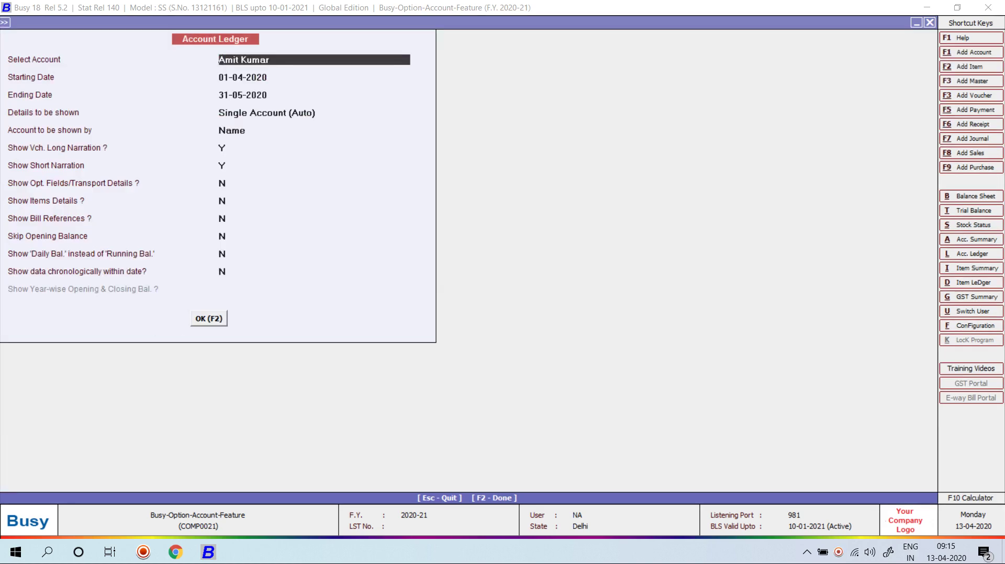
key(F2)
key(Down)
key(Up)
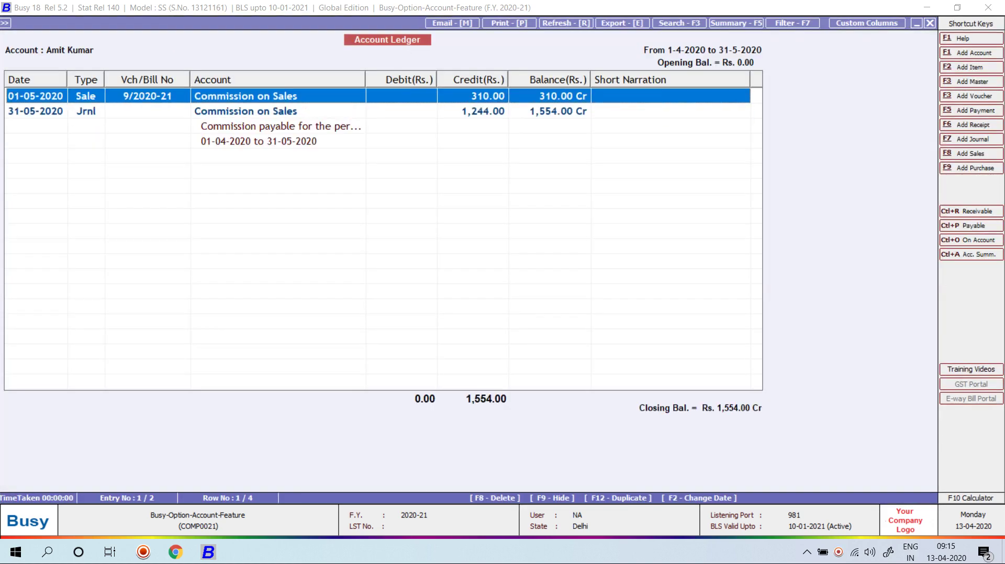
key(Return)
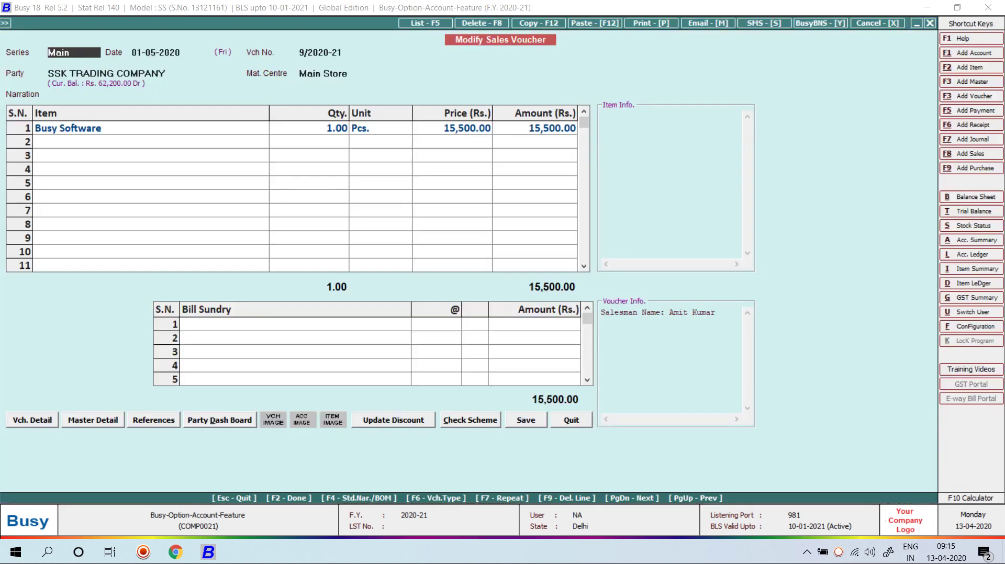
key(Escape)
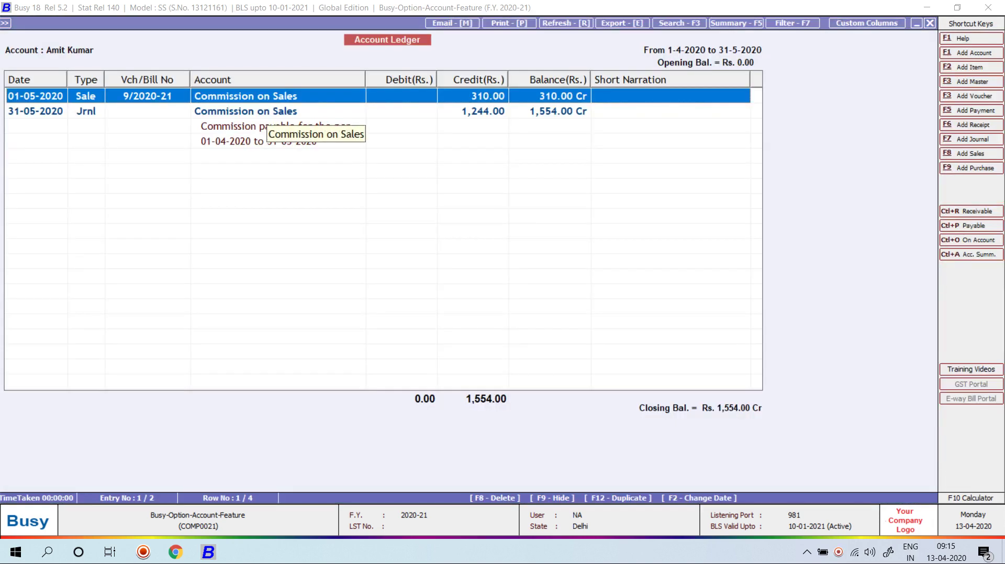
- Review the Commission on Sales ledger, then start blank sales voucher 10/2020-21 in the Main series
key(Escape)
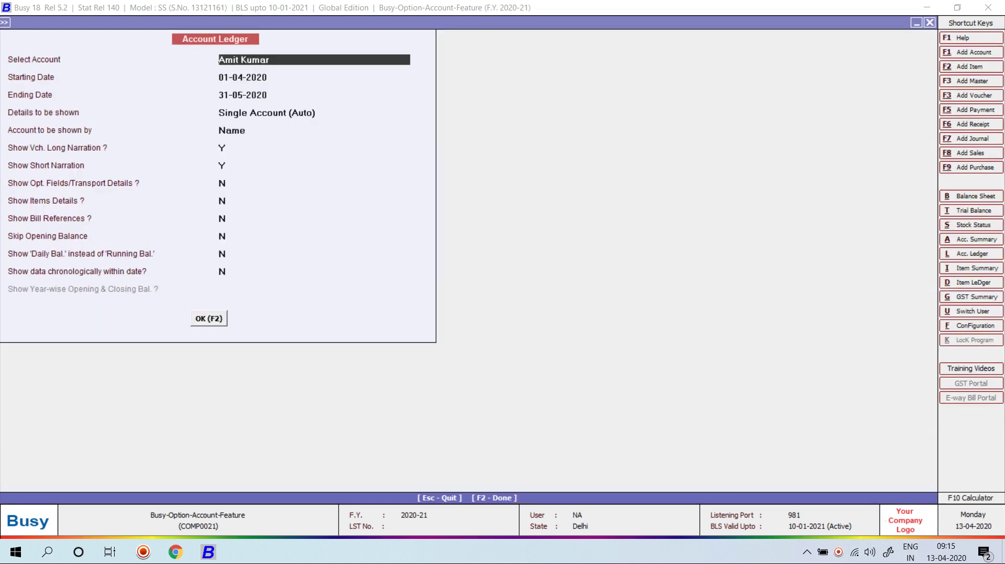
text(COMM)
key(Return)
key(F2)
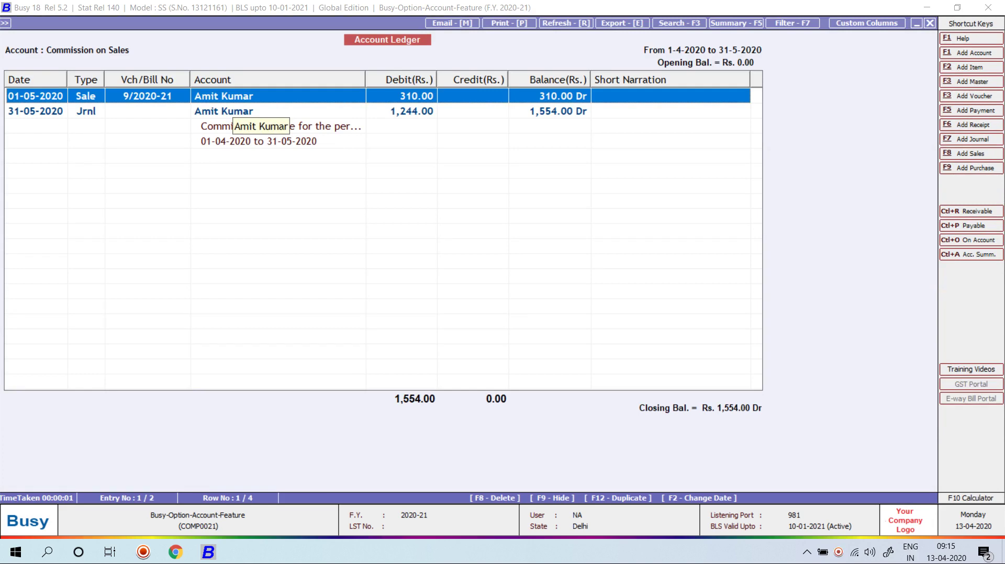
key(Escape)
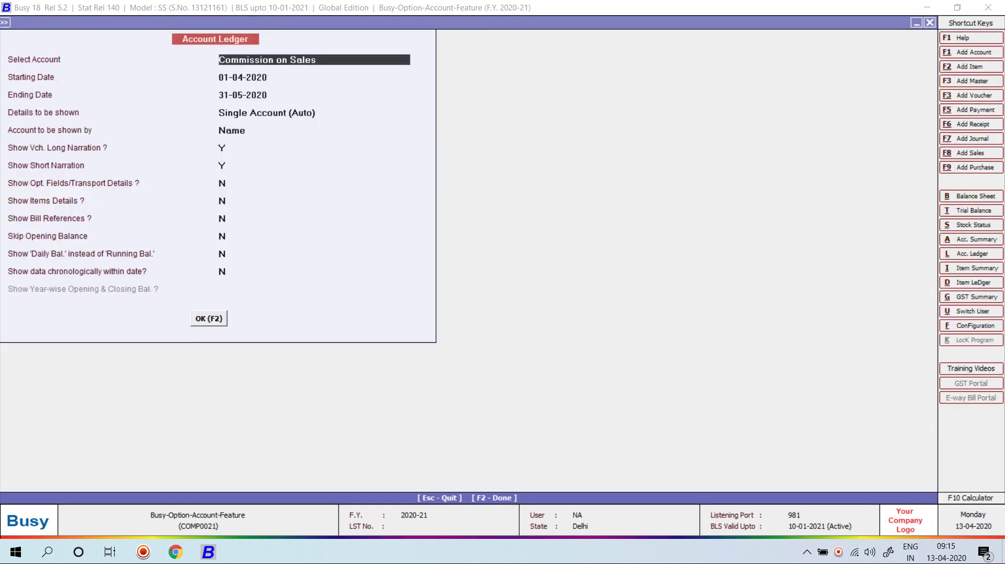
key(F8)
key(Return)
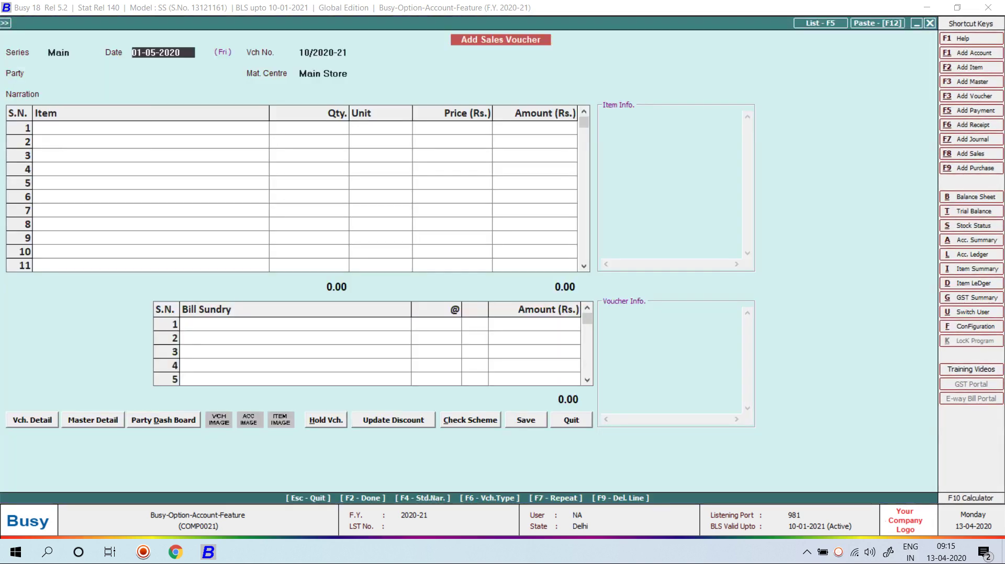
- Begin a new party account named KIRAN TRADING COMPANY from the sales voucher
key(Return)
key(alt+F1)
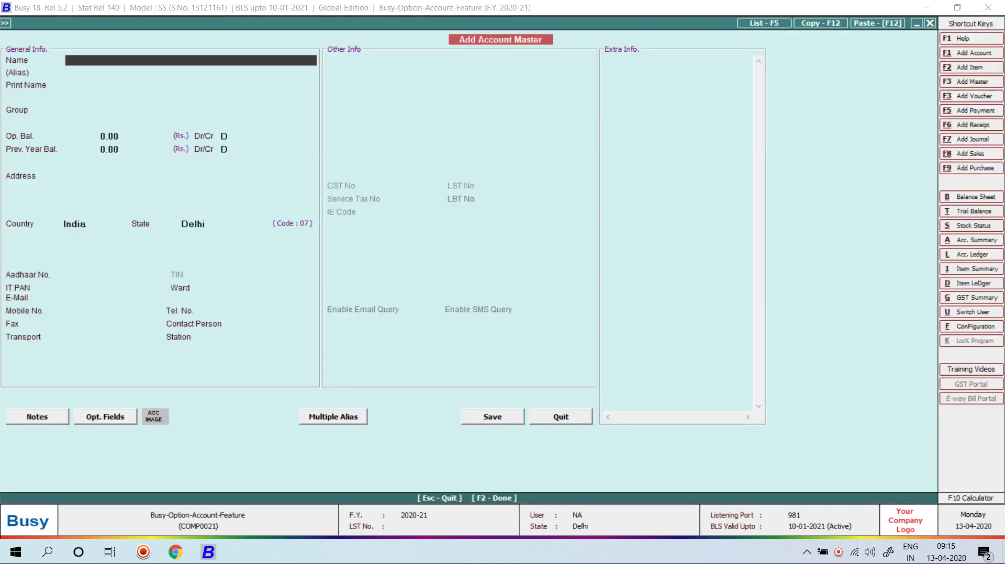
text(KIRAN TRADING COMP)
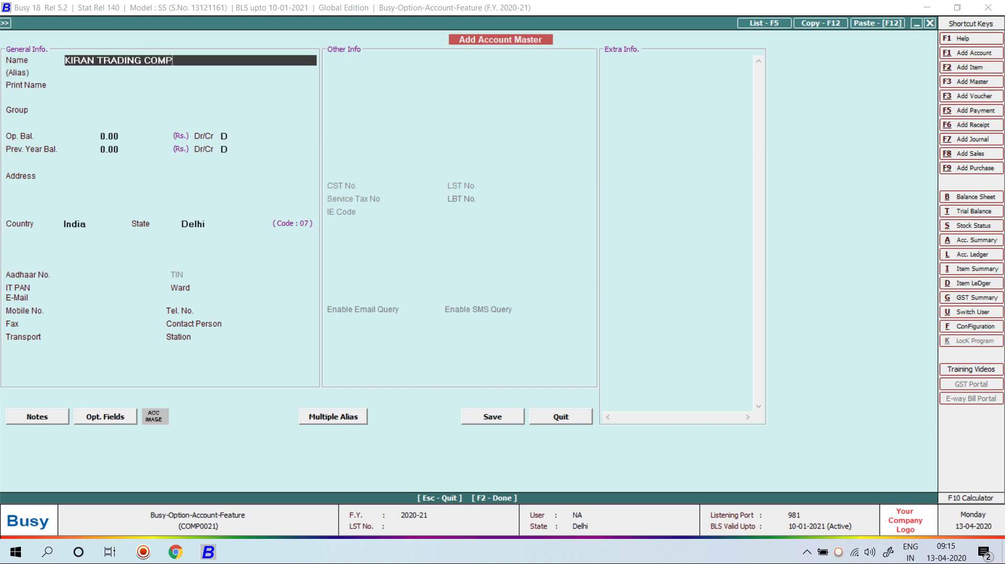
text(ANY)
key(Return)
key(Return)
key(Return)
- Place it under Sundry Debtors, no bill-by-bill balancing, with a default brokerman enabled
text(SUN)
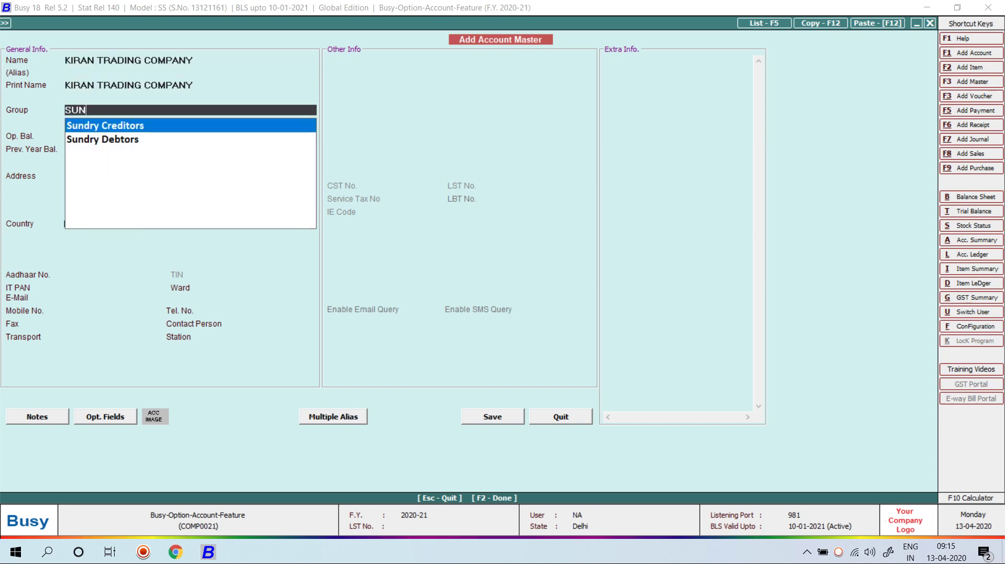
key(Down)
key(Return)
key(Return)
key(Return)
key(Return)
key(Return)
key(Return)
key(Return)
key(Return)
key(Return)
key(Return)
key(Return)
key(Return)
key(Return)
key(Return)
key(Return)
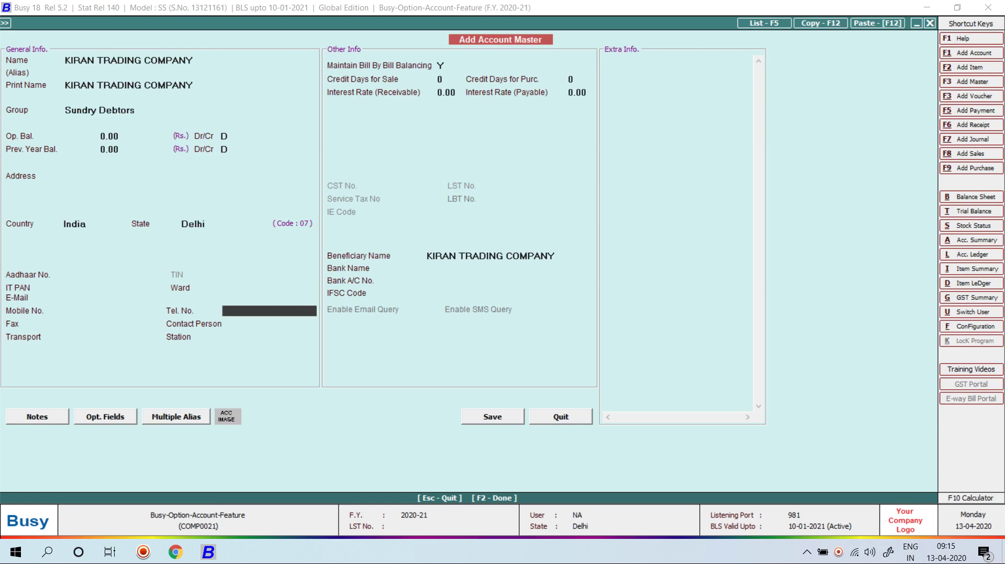
key(Return)
key(Return)
text(N)
key(Return)
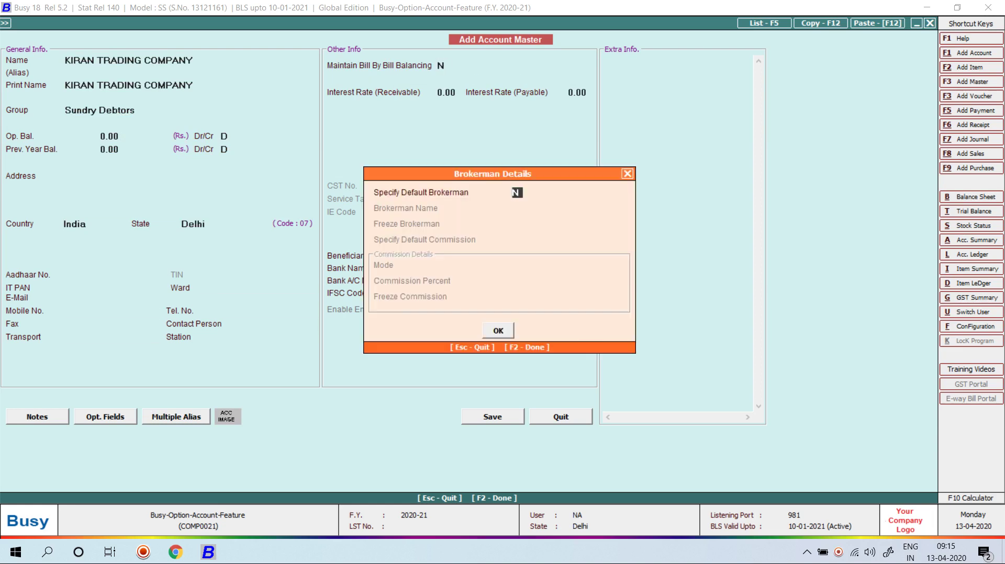
text(Y)
key(Return)
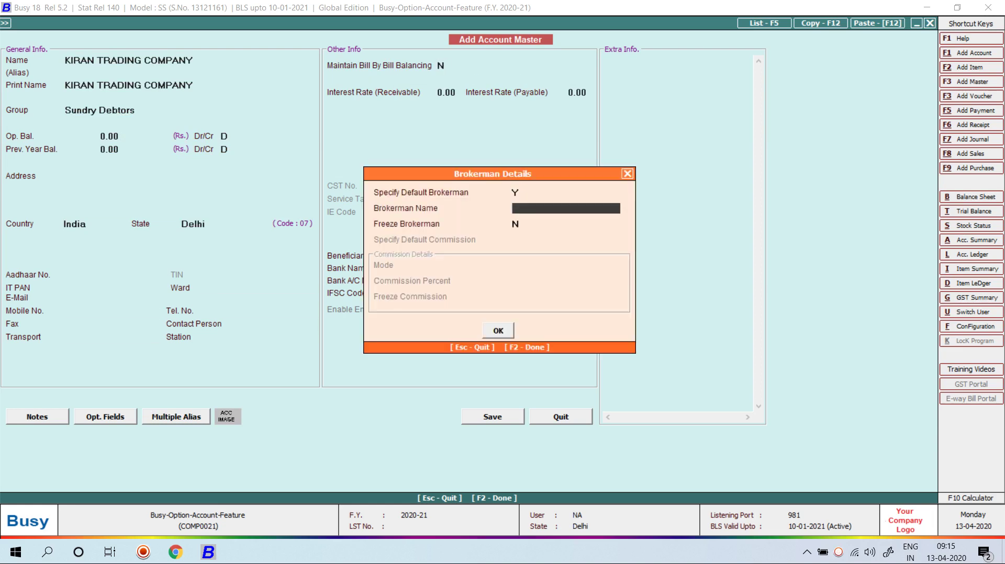
key(F3)
- Enter the new broker's name in the Add Brokerman Master form
text(MEH)
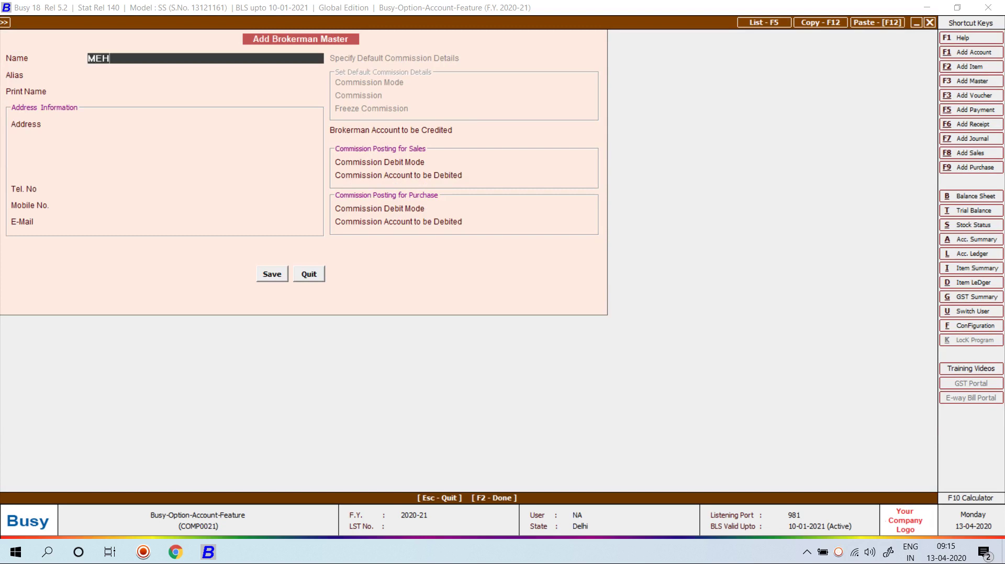
key(BackSpace)
key(BackSpace)
text(OHIT BHAI)
key(Return)
key(Return)
key(Return)
key(Return)
key(Return)
key(Return)
key(Return)
key(Return)
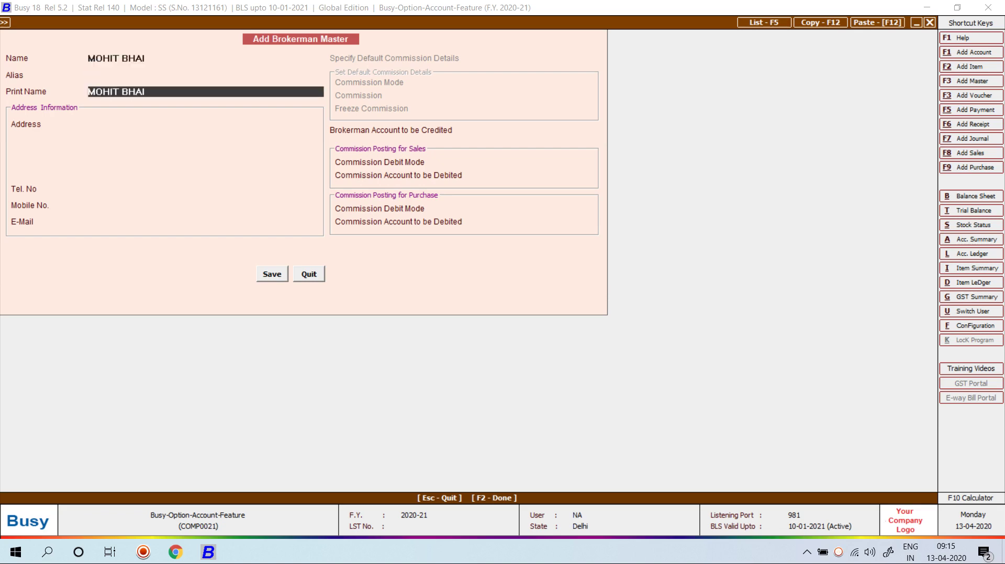
key(Return)
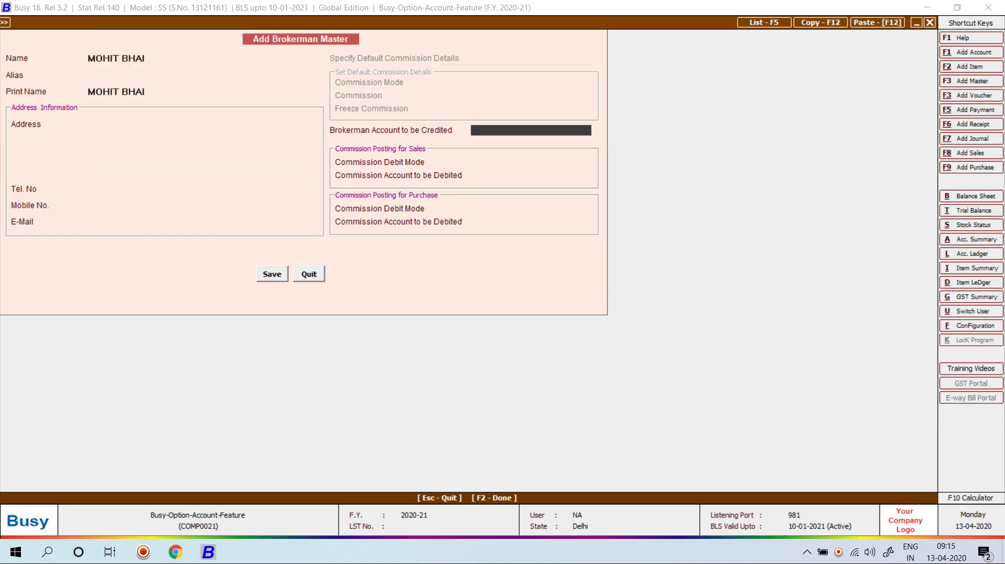
- Create the broker's credit account under Sundry Creditors with no bill-by-bill balancing
key(alt+c)
text(MOHIT)
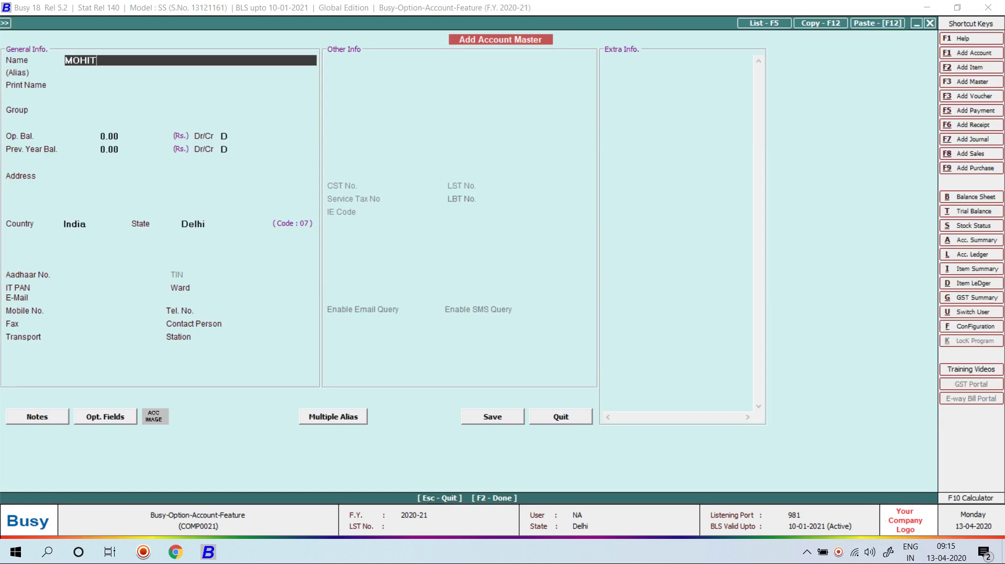
key(Return)
key(Return)
text(SUN)
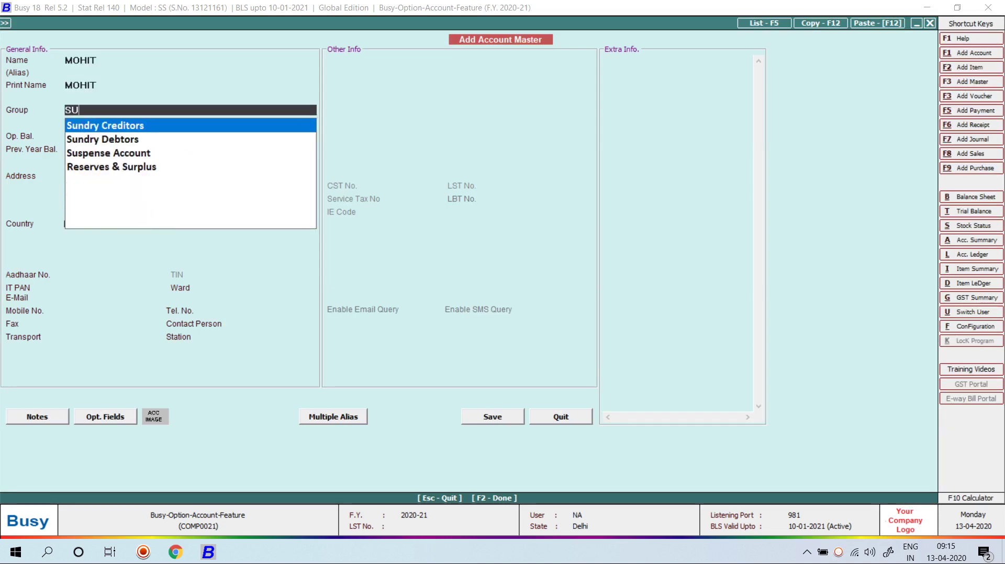
key(Return)
key(Return)
key(Return)
key(Return)
key(Return)
key(Return)
key(Return)
key(Return)
key(Return)
key(Return)
key(Return)
key(Return)
key(Return)
key(Return)
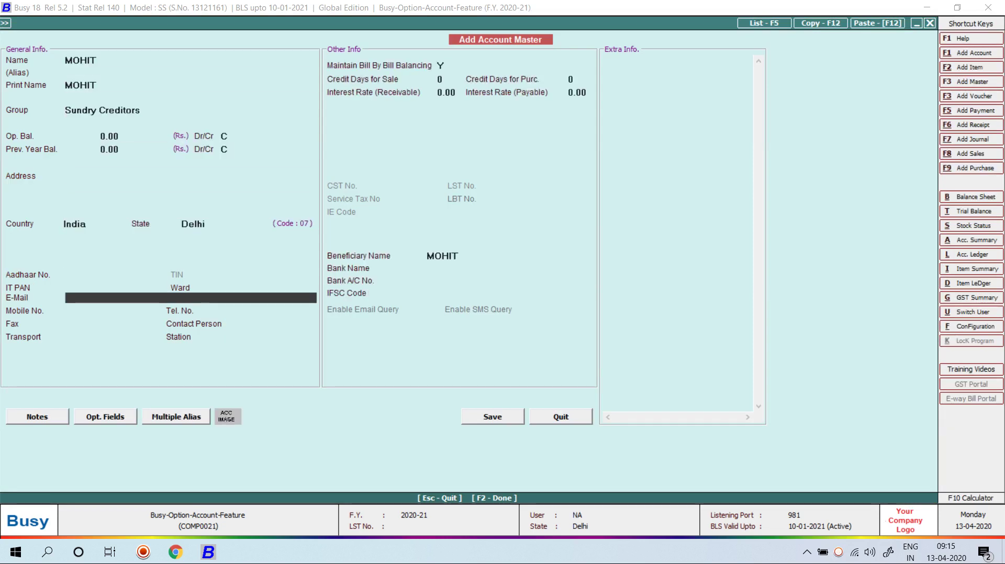
key(Return)
key(Return)
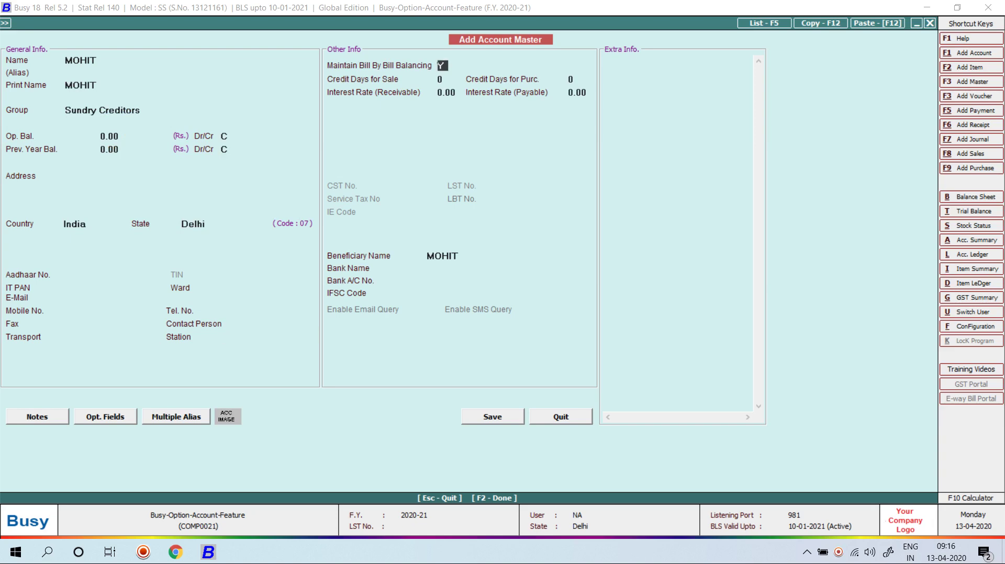
text(N)
key(Return)
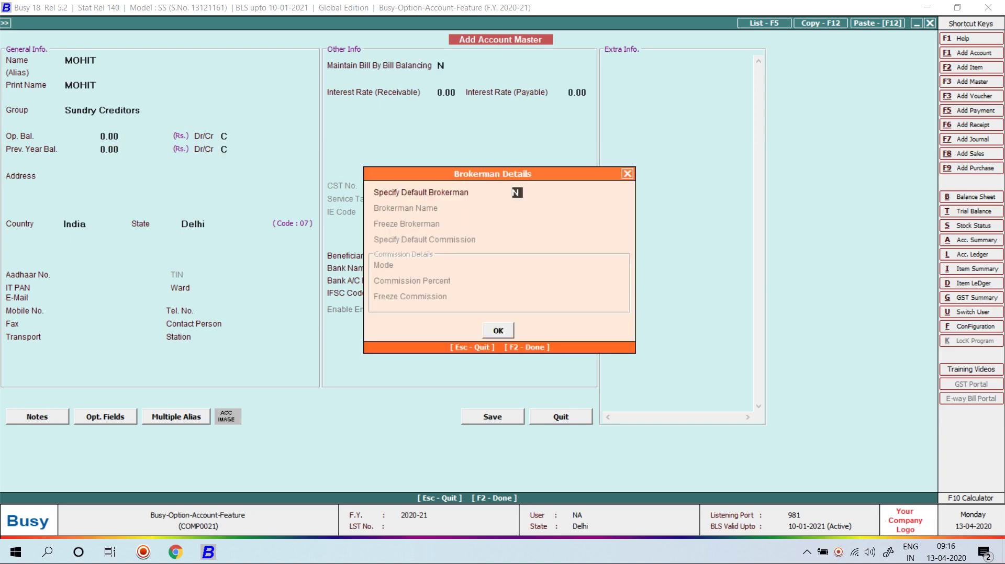
key(F2)
key(F2)
key(Return)
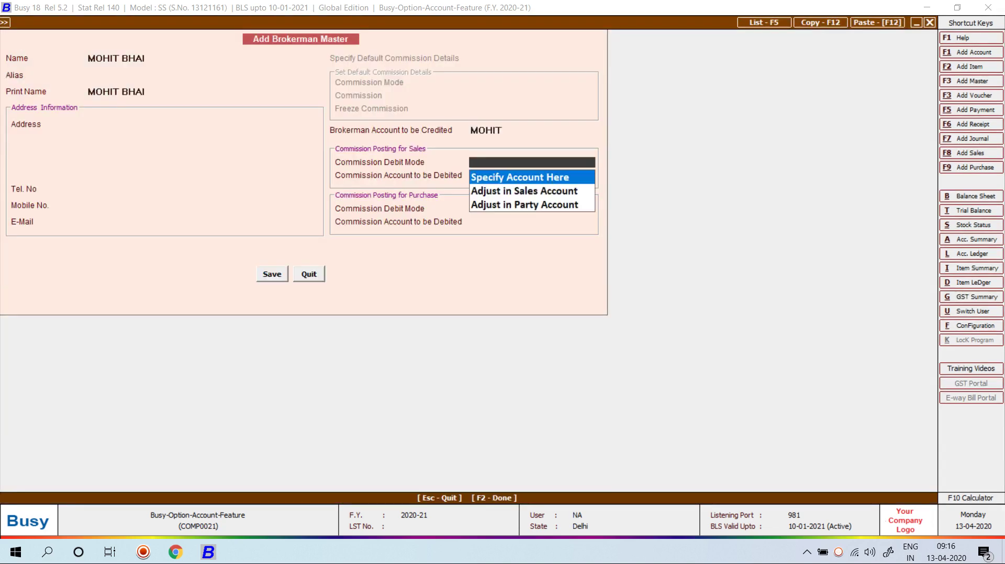
- Debit both sales and purchase commission to Commission on Sales and save the broker
key(Return)
text(com)
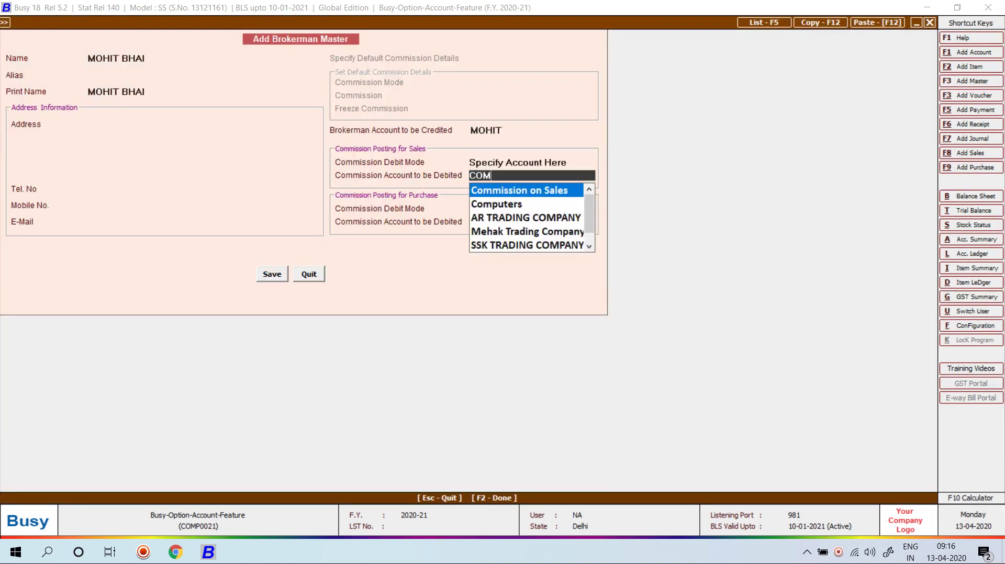
key(Return)
key(Return)
text(comm)
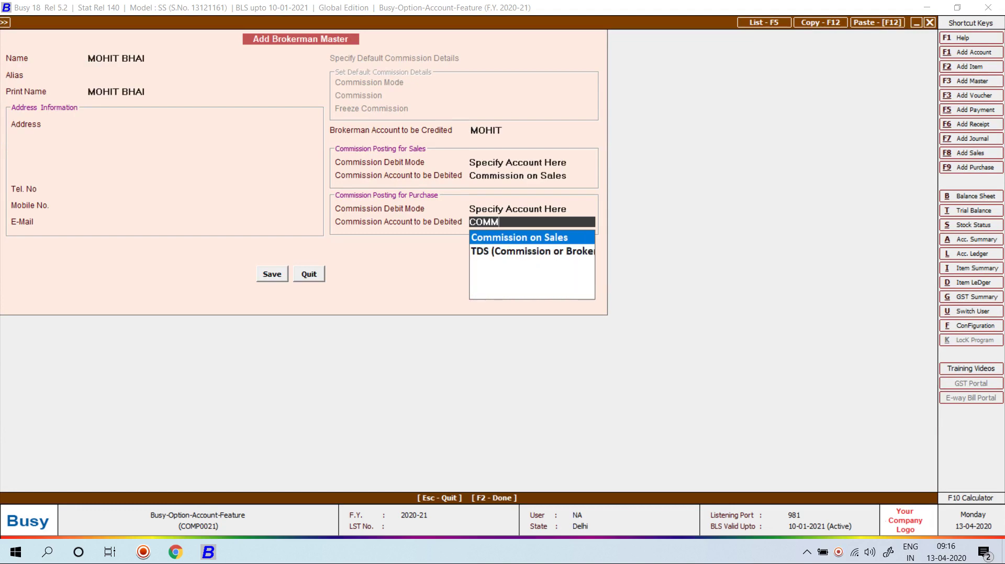
key(Return)
key(Return)
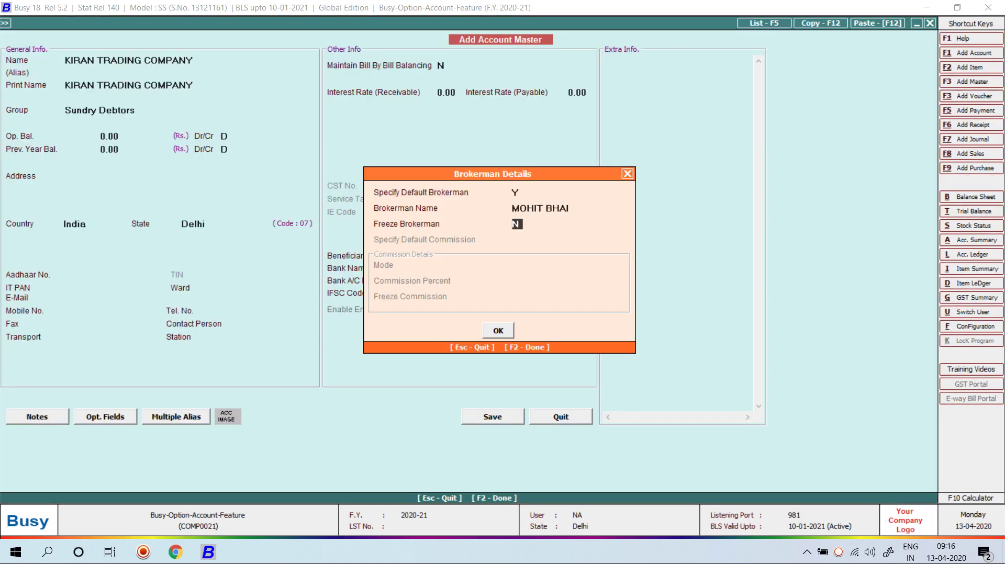
- Freeze the default brokerman, save the party, and add 1 Tally Software to the voucher
text(Y)
key(Return)
key(Return)
key(F2)
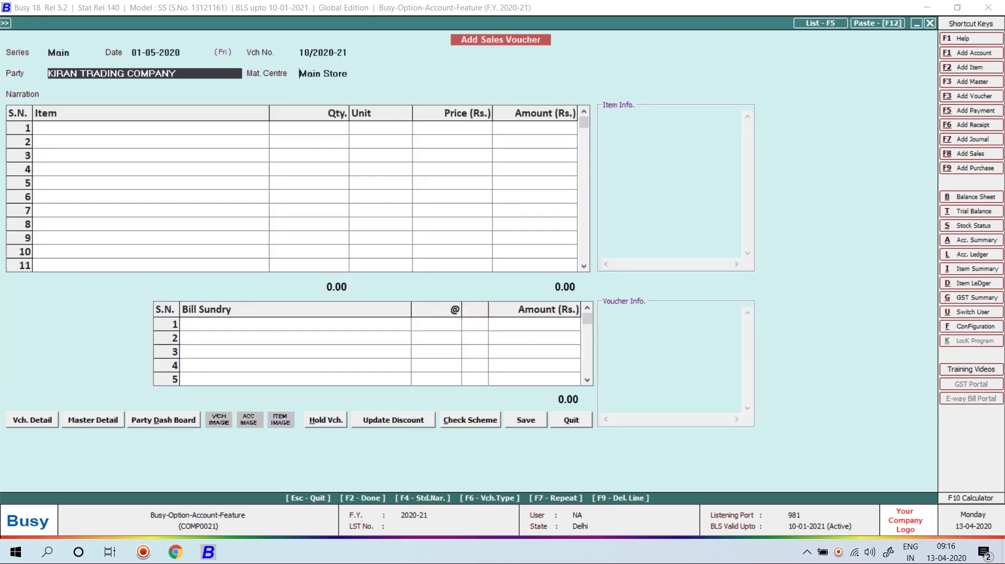
key(Return)
key(Return)
key(Return)
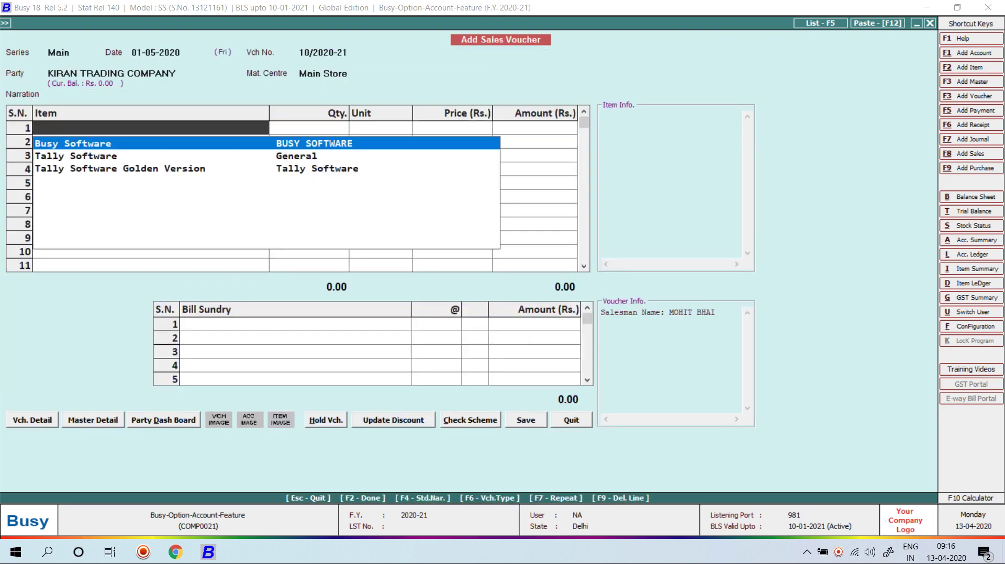
key(Down)
key(Return)
text(1)
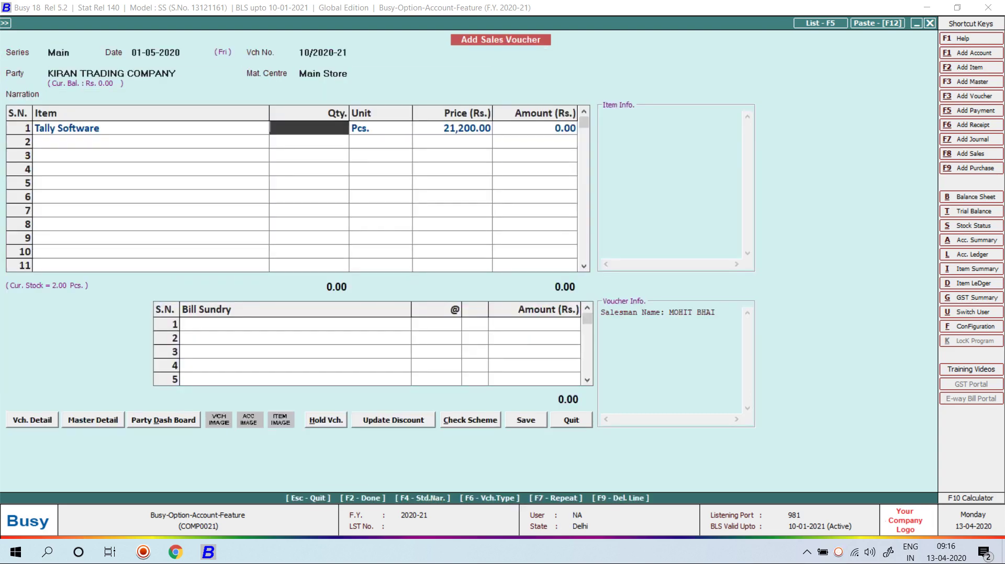
key(Return)
key(Return)
key(Return)
key(Return)
key(Return)
key(Return)
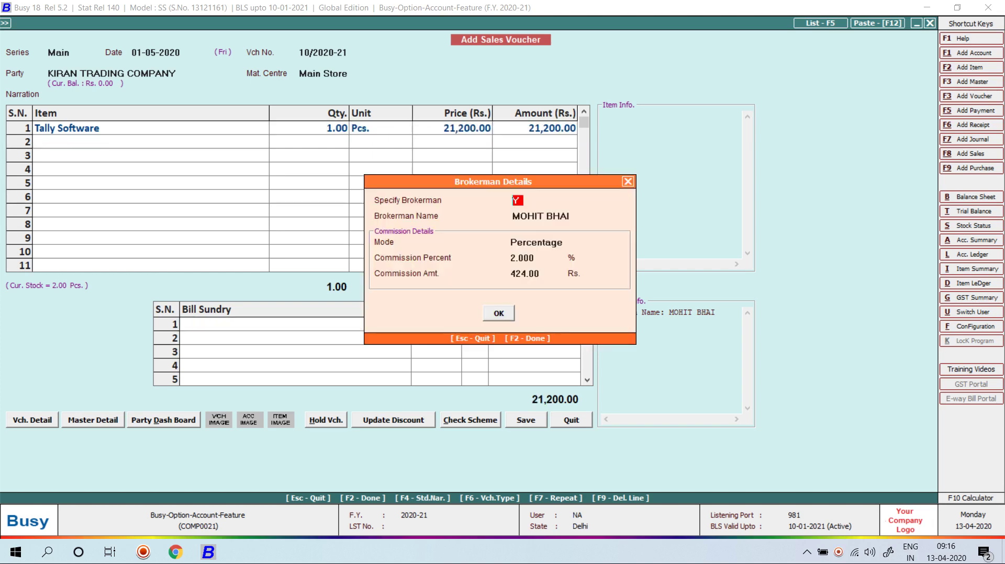
key(Return)
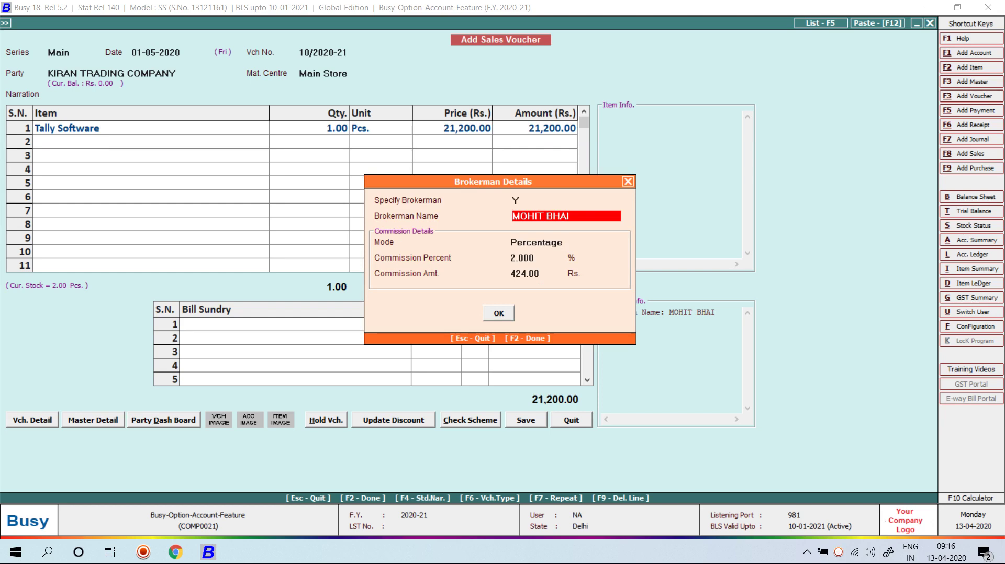
- Set brokerman commission to Per Main Qty. at 1,200 and save voucher 10/2020-21 without printing
key(Return)
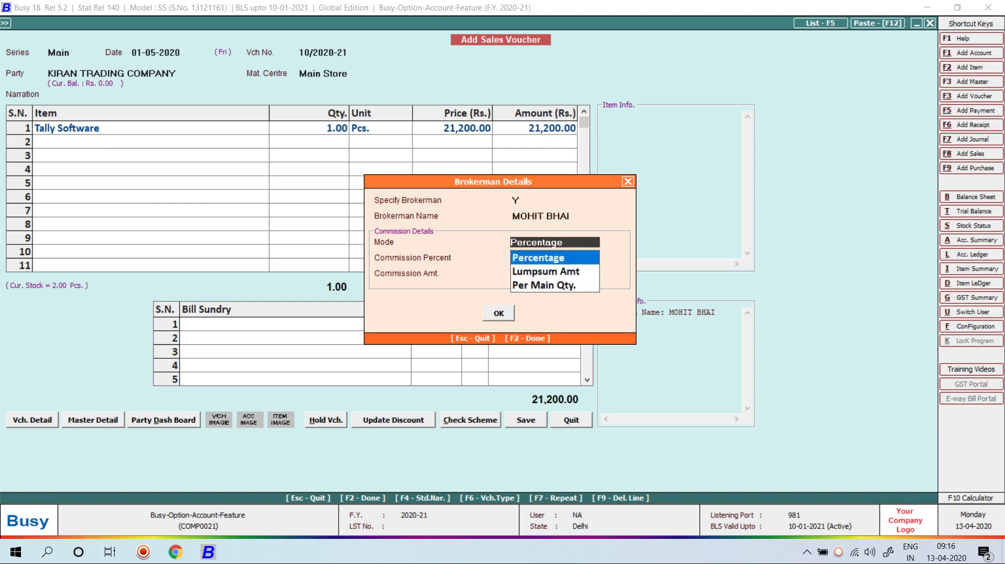
key(Down)
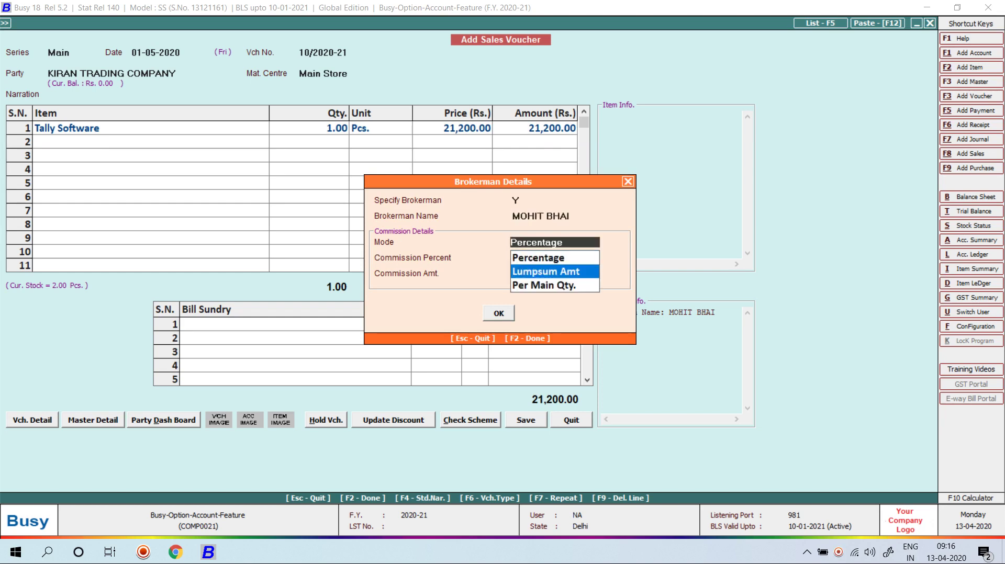
key(Down)
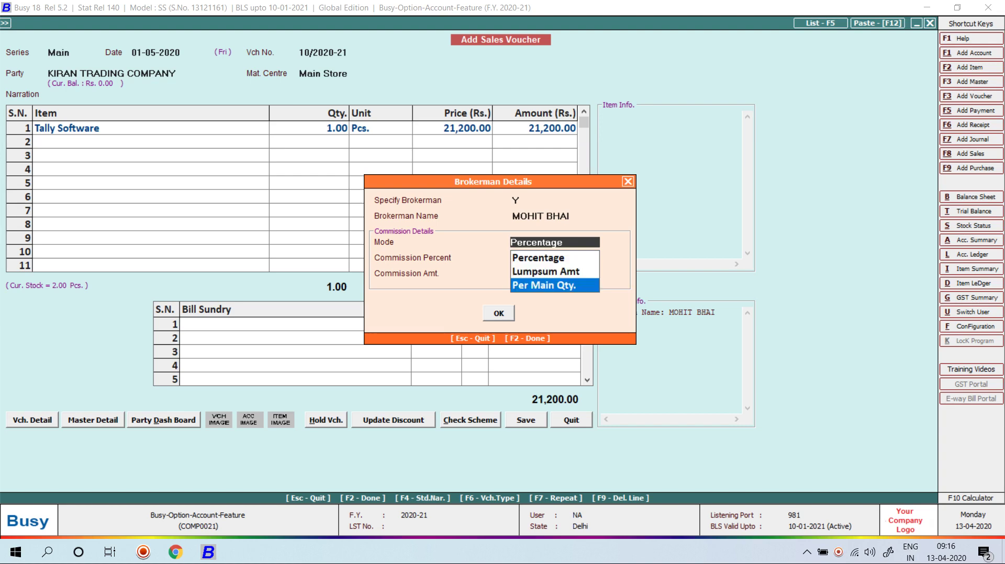
key(Return)
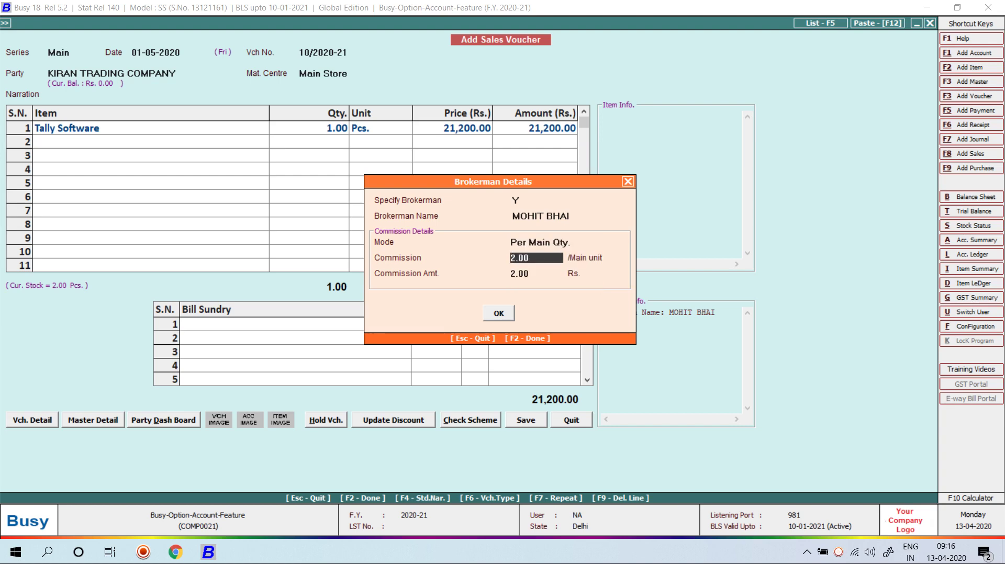
text(1200)
key(Return)
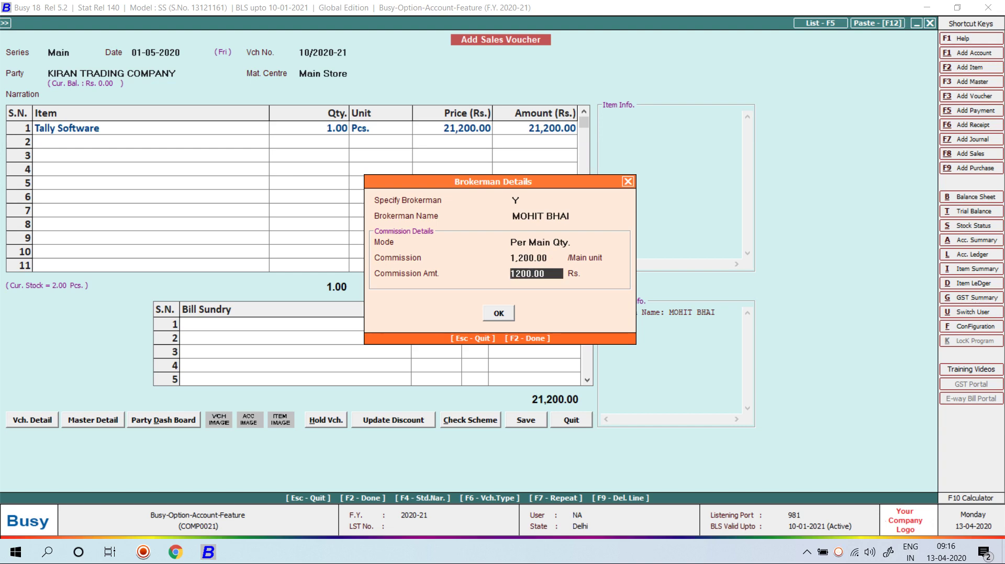
key(Return)
key(Return)
key(Return)
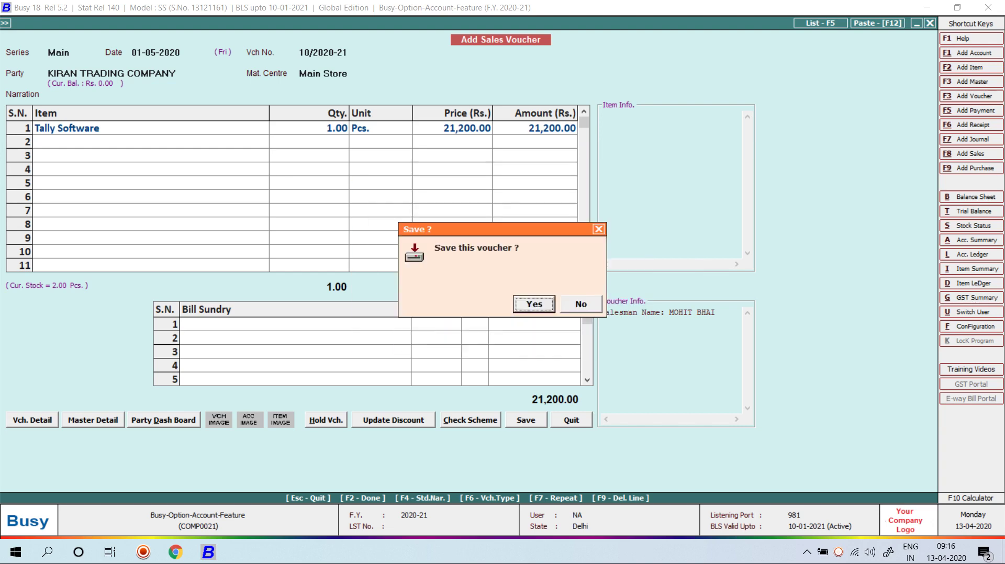
key(Return)
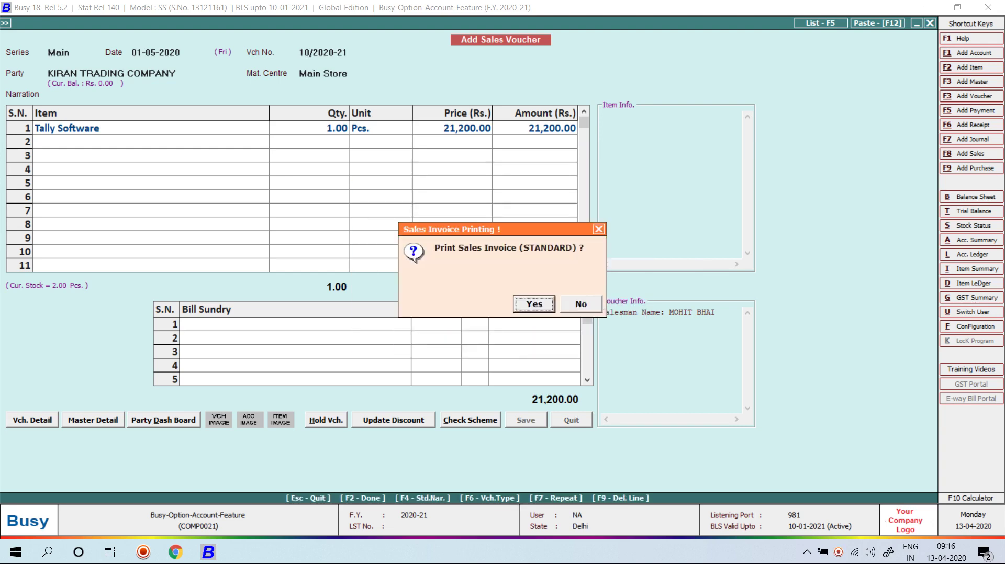
key(Right)
key(Return)
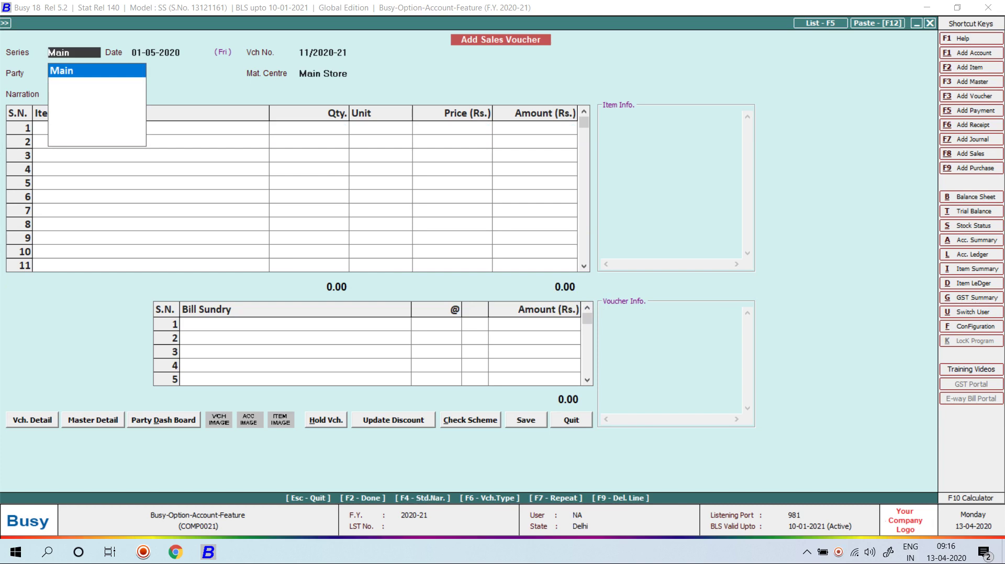
- Leave the blank sales voucher and open the Commission Calculation report
key(Escape)
key(Escape)
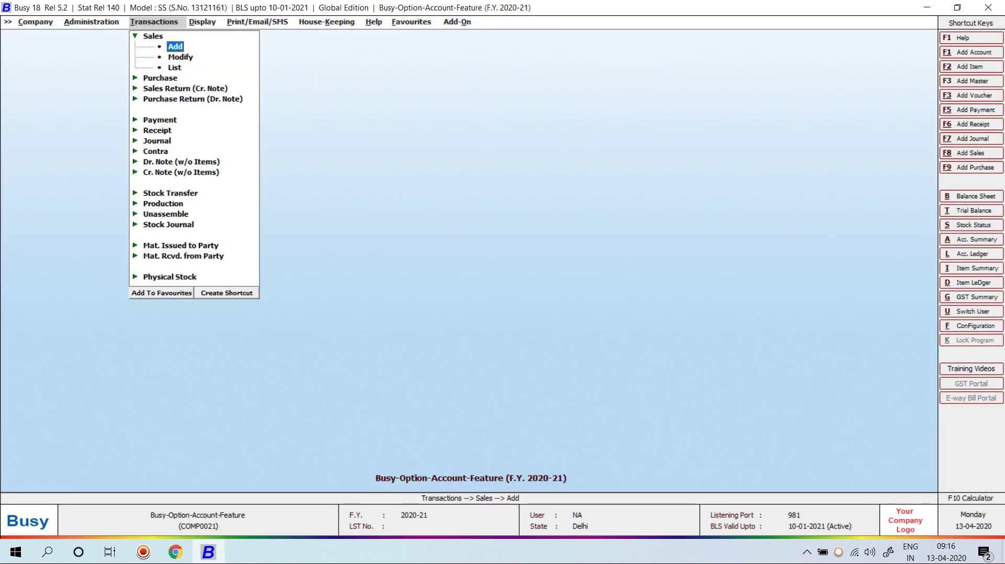
key(Escape)
key(Right)
key(Down)
key(Down)
key(Down)
key(Down)
key(Down)
key(Down)
key(Down)
key(Down)
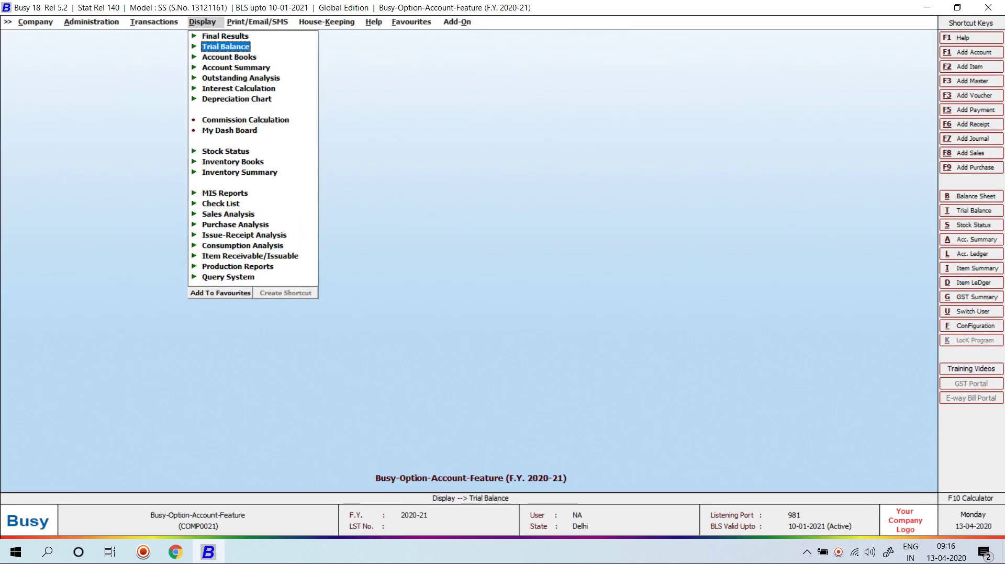
key(Up)
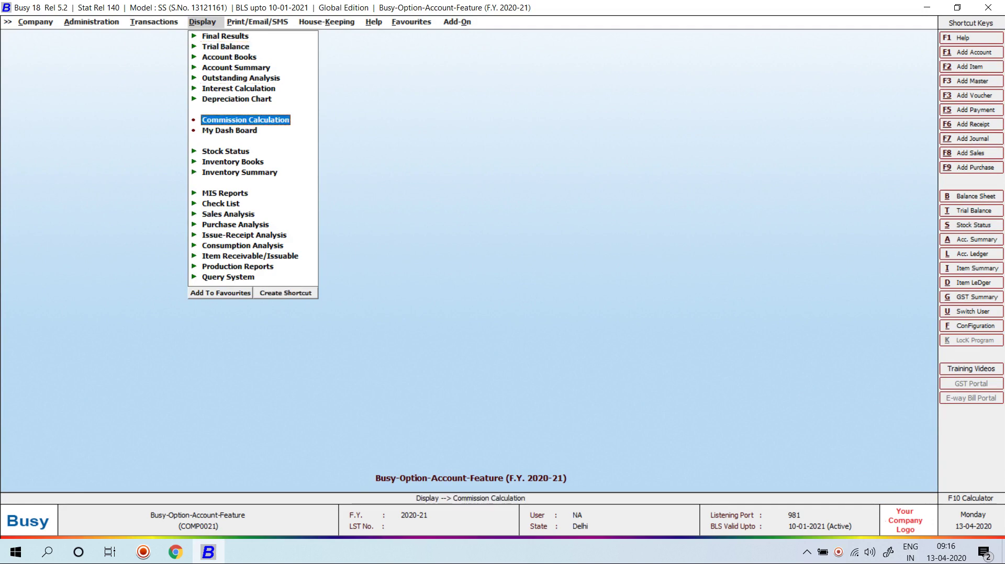
key(Return)
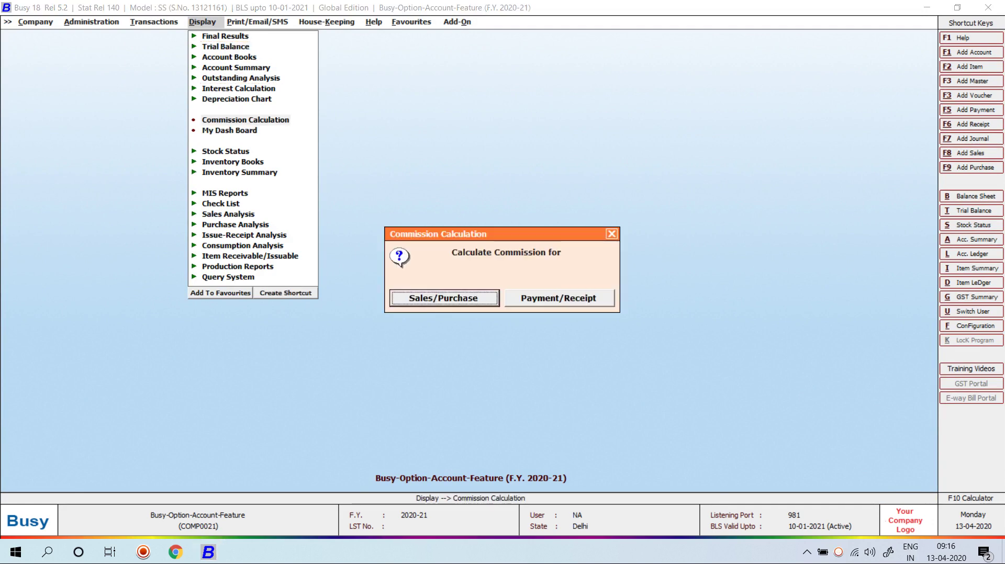
- Calculate Sales/Purchase commission for all brokermen (2,754.00 total), then close the report
key(Return)
key(Right)
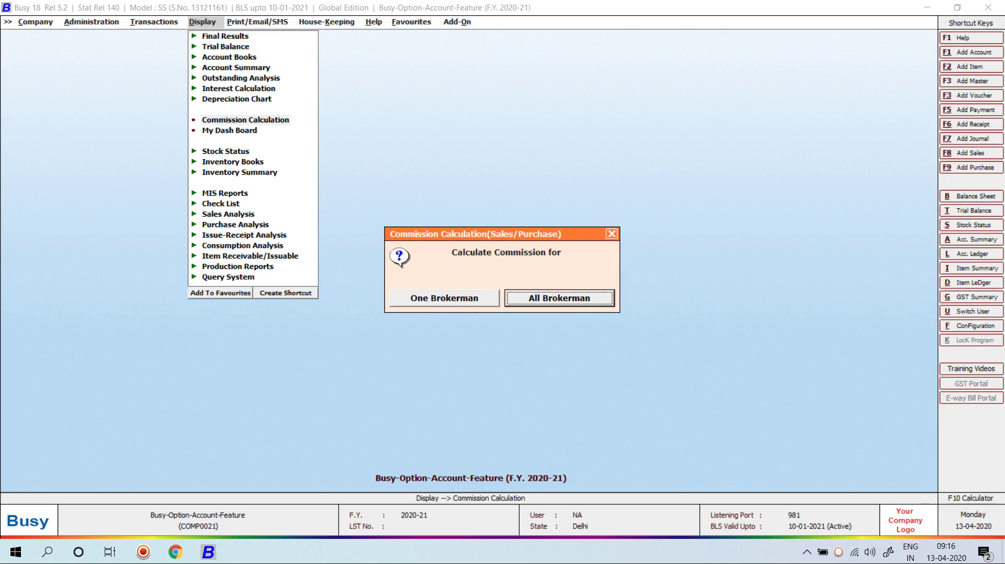
key(Return)
key(F2)
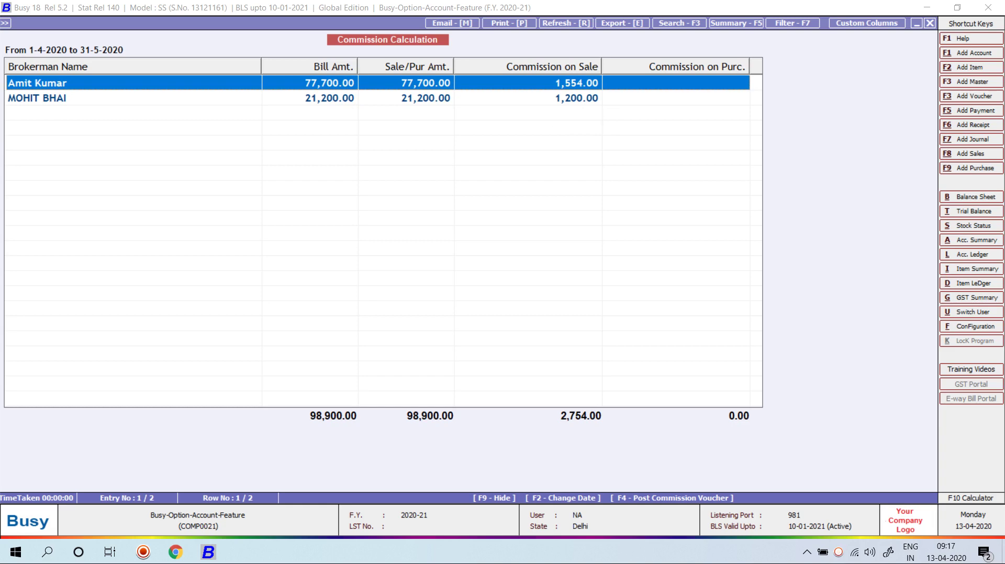
key(Escape)
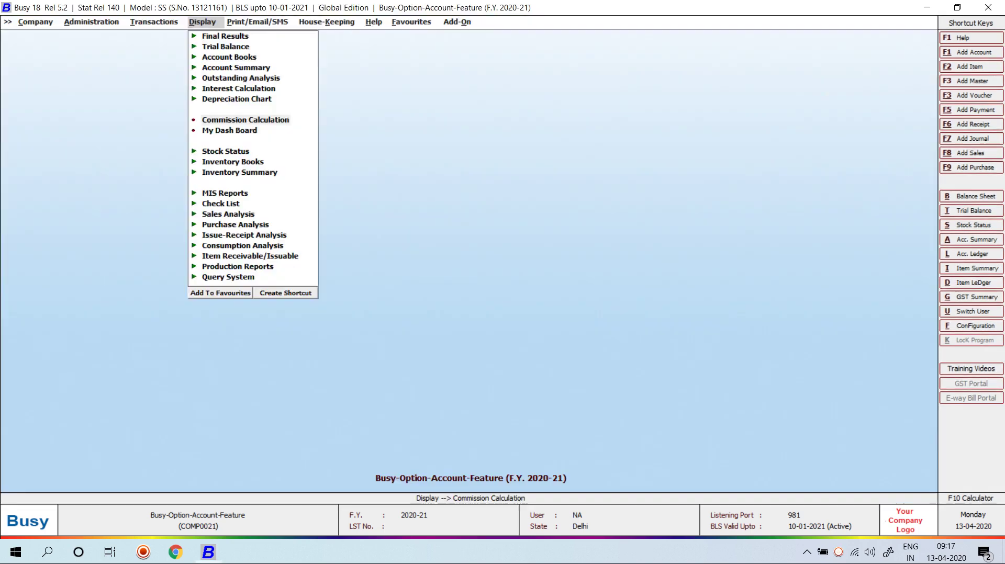
key(Escape)
key(Left)
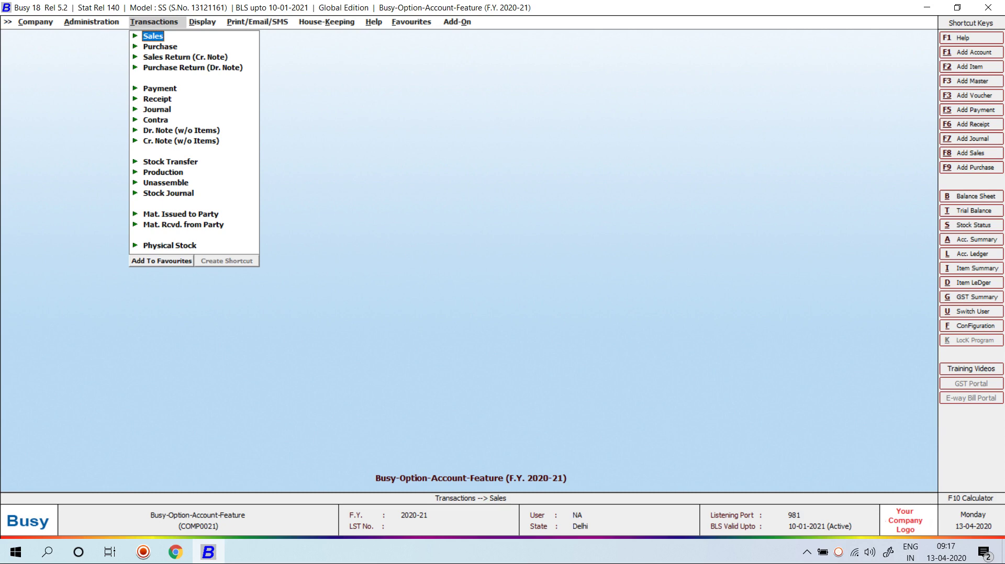
- Start a new journal voucher with a debit entry on the first line
key(Down)
key(Down)
key(Down)
key(Down)
key(Down)
key(Down)
key(Return)
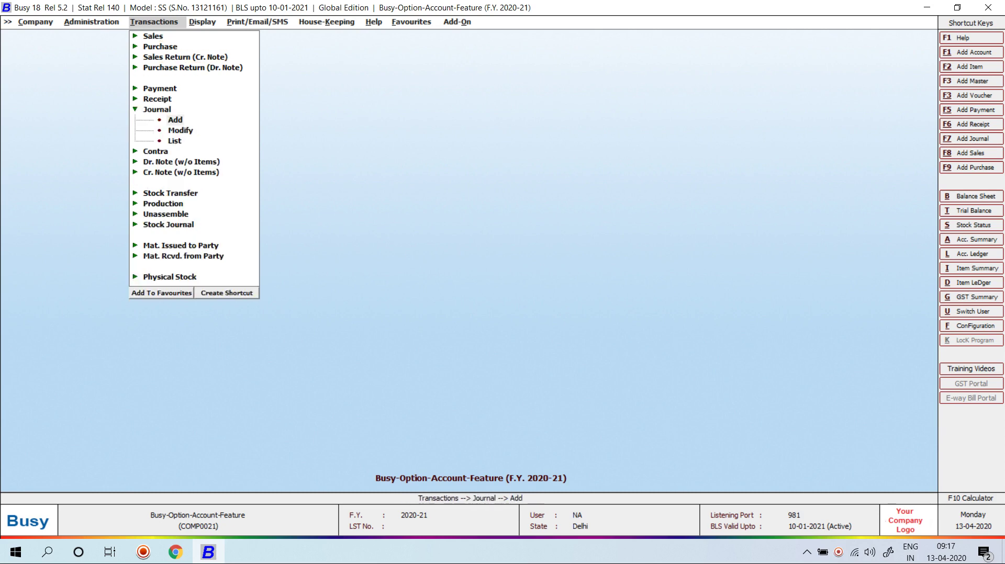
key(Return)
key(Return)
key(Return)
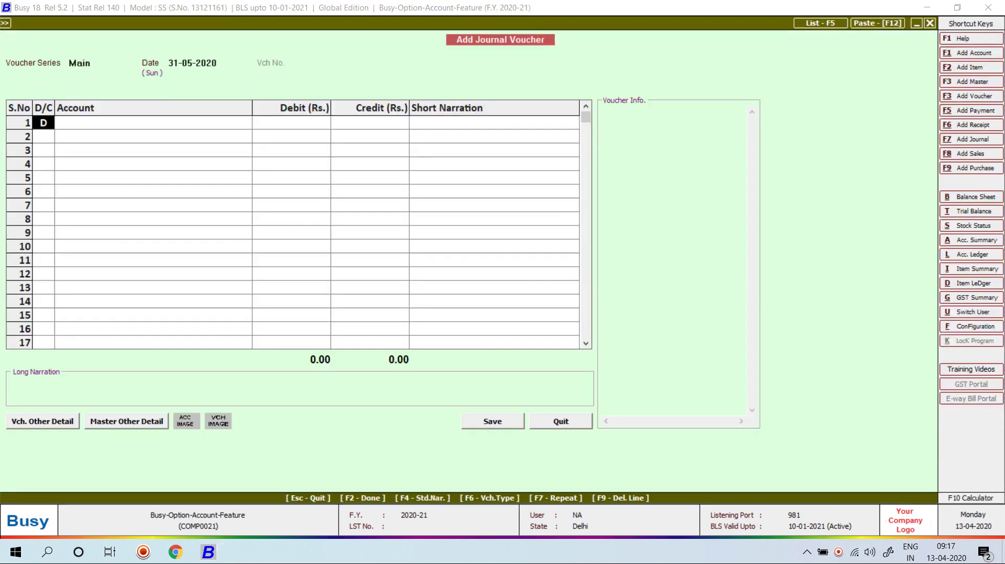
key(Return)
- Create the broker's account under Sundry Creditors and save it for row 1
key(F3)
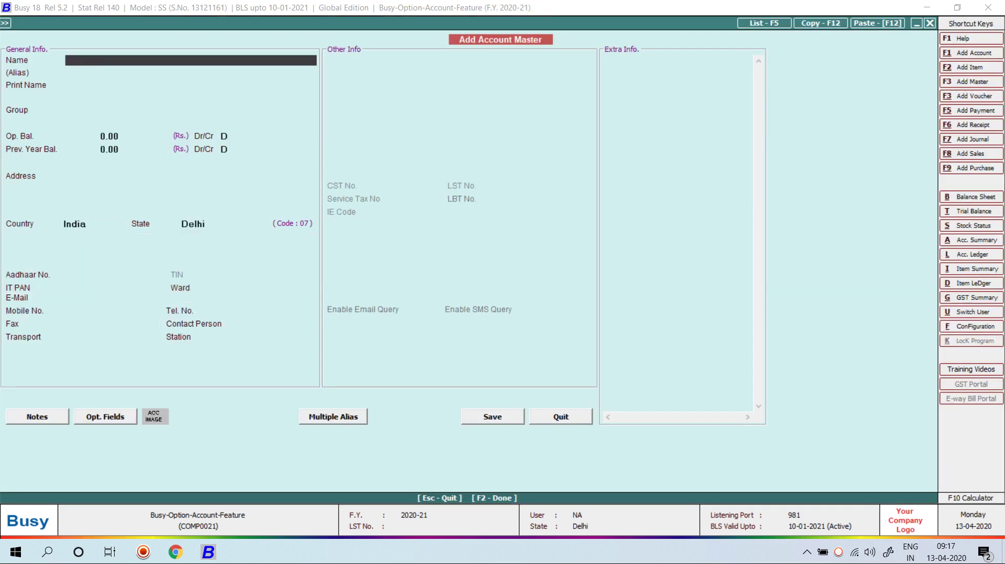
text(SHAHRUKH SIR)
key(Return)
key(Return)
text(SU)
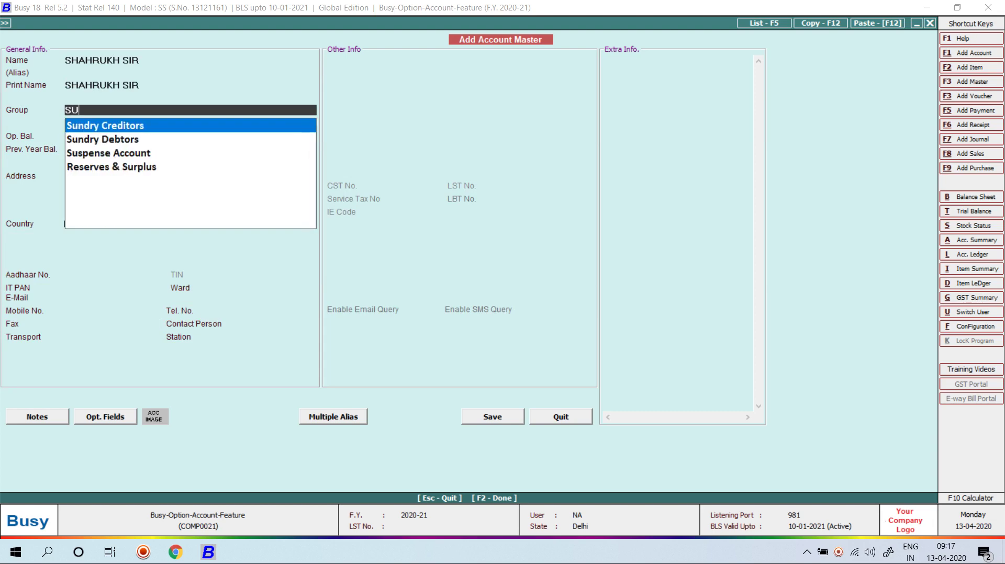
text(N)
key(Return)
key(Return)
key(Return)
key(Return)
key(Return)
key(Return)
key(Return)
key(Return)
key(Return)
key(Return)
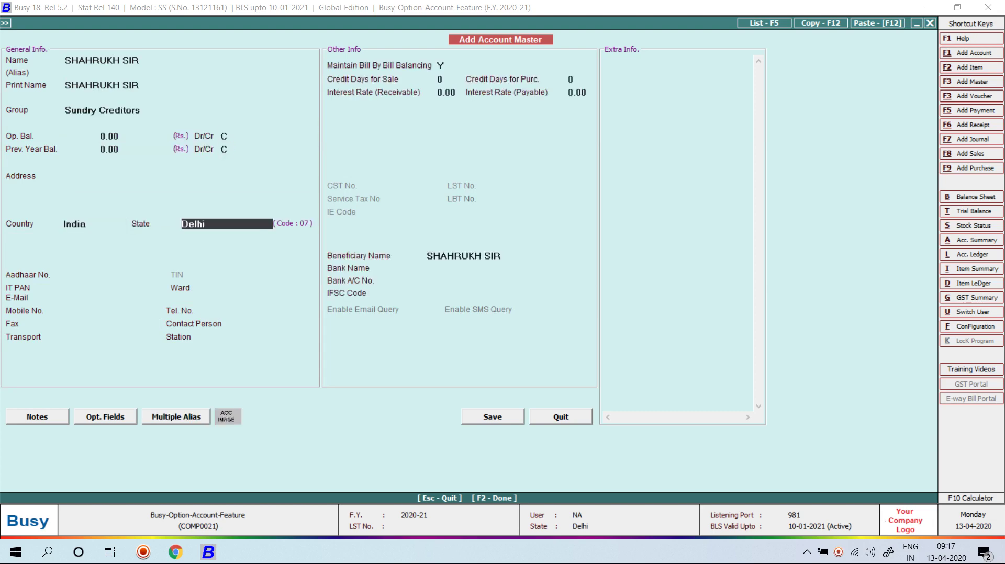
key(Return)
key(Return)
key(Return)
key(Return)
key(Return)
key(Return)
key(Return)
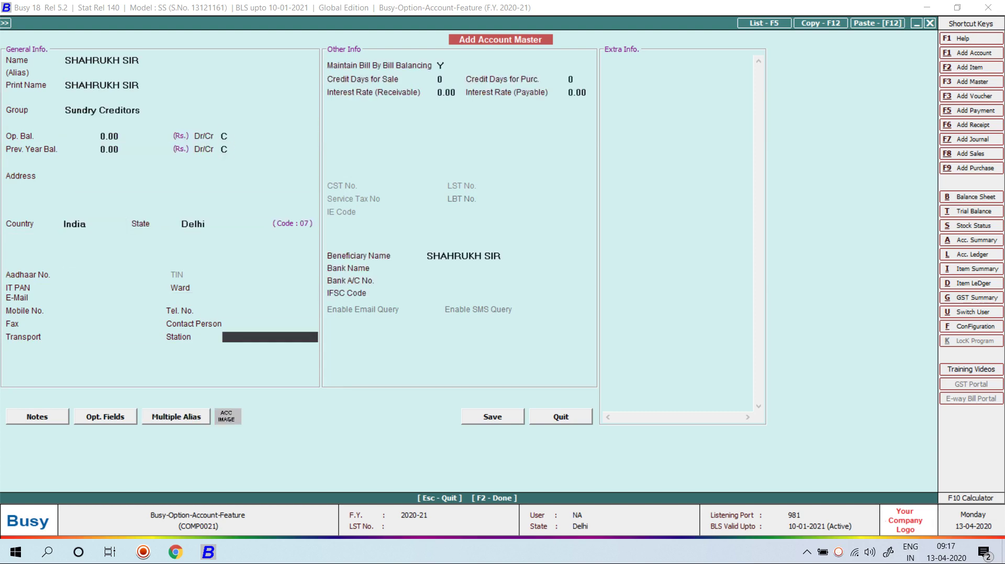
key(Return)
key(Return)
key(Return)
key(Return)
key(Return)
key(Return)
key(Return)
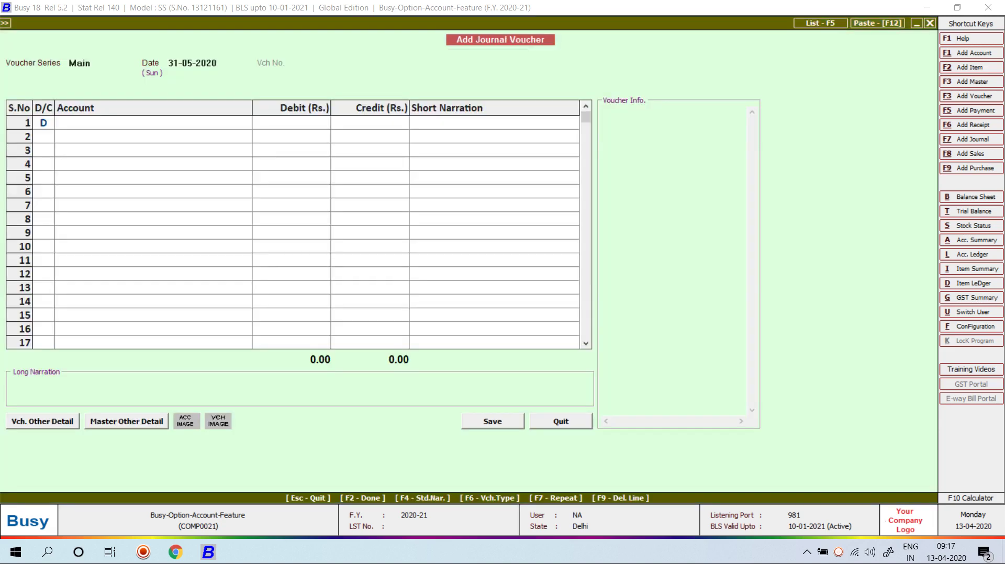
- Review the row 1 account master without changes and quit back to the voucher
key(Left)
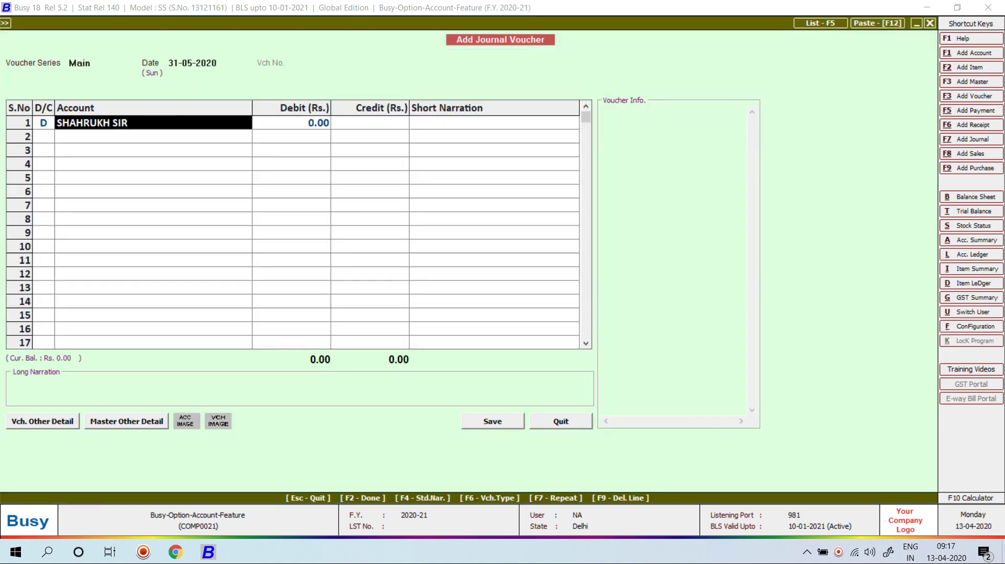
key(ctrl+Return)
key(Return)
key(Return)
key(Return)
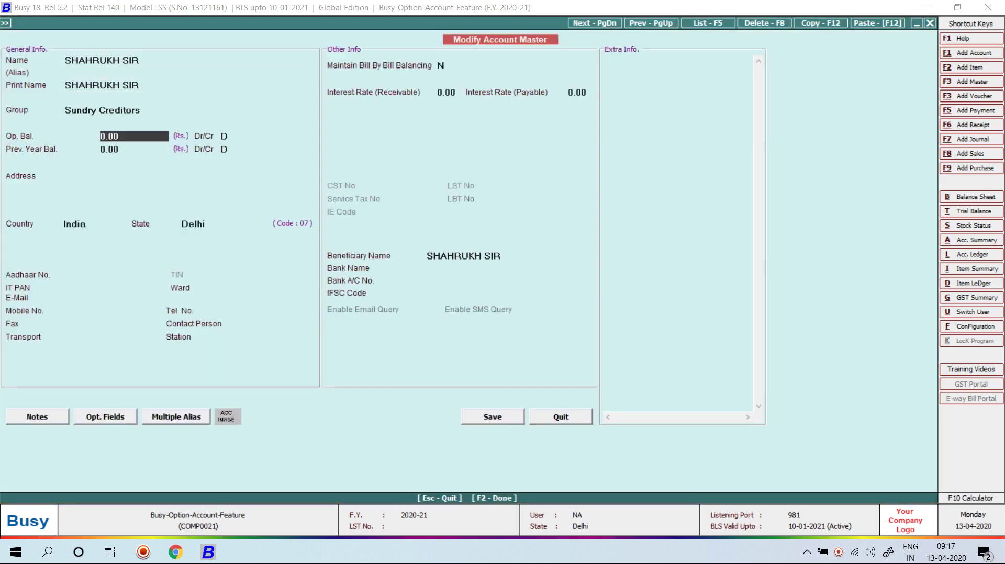
key(Escape)
key(Return)
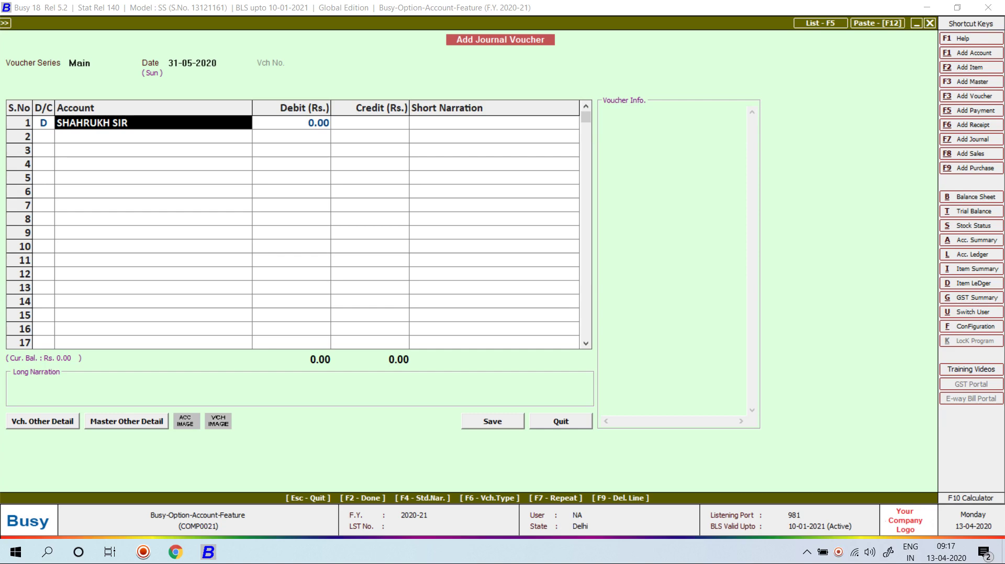
- Create a new account for the student party with Sundry Debtors as the group
key(F3)
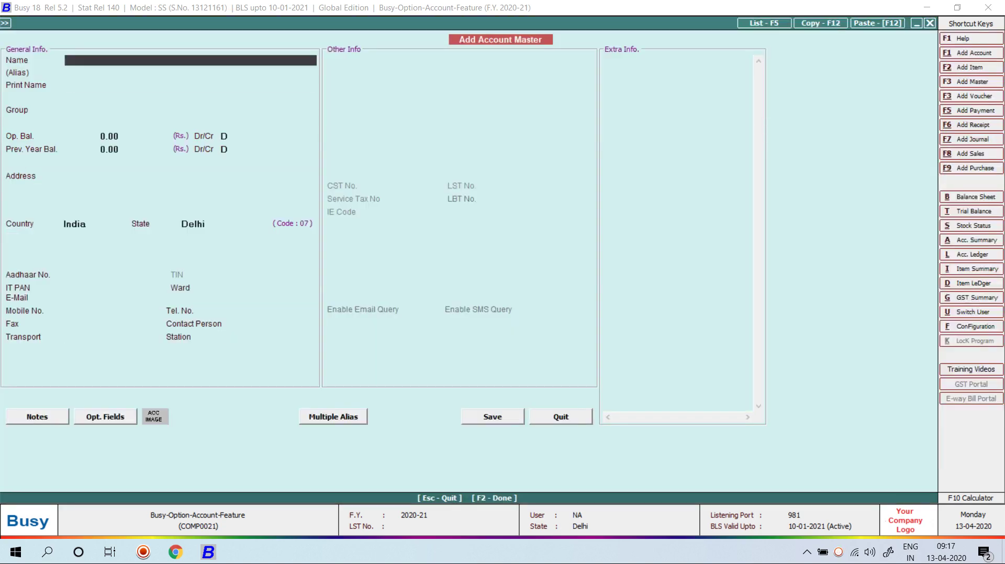
text(SUMIT STUDENT)
key(Return)
key(Return)
key(Return)
text(SUN)
key(Down)
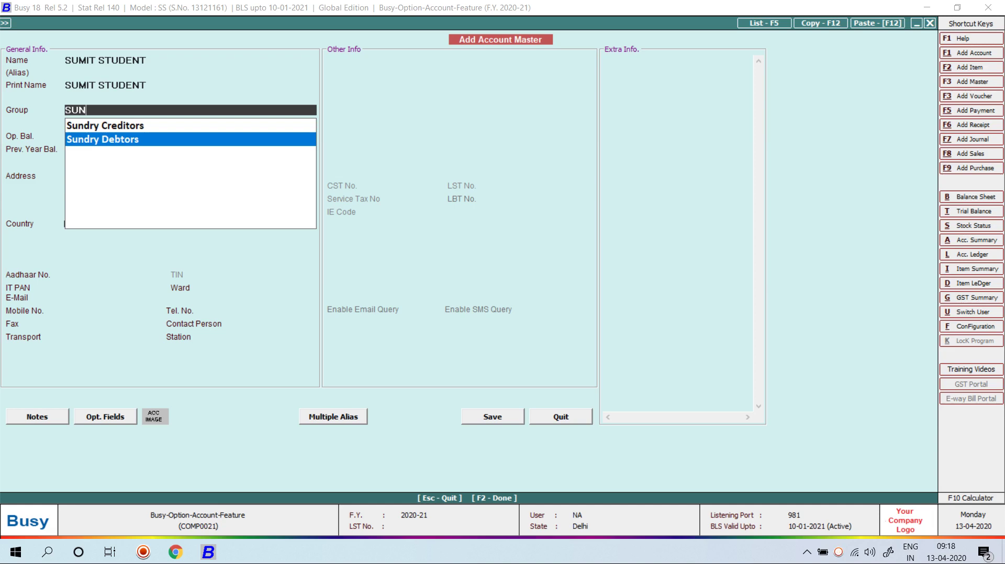
key(Return)
key(Return)
key(Return)
key(Return)
key(Return)
key(Return)
key(Return)
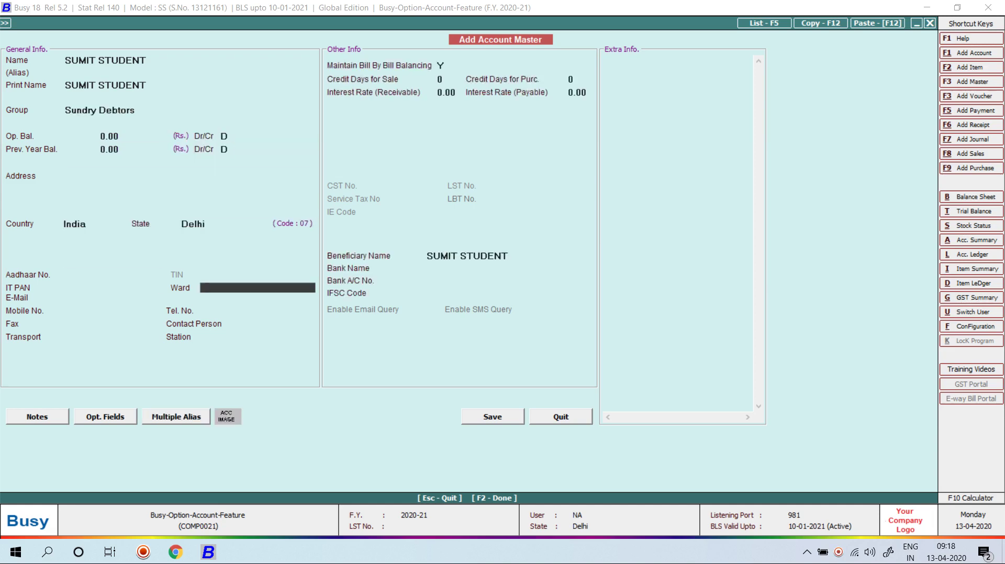
- Set Bill By Bill to N, decline saving, and set Specify Default Brokerman to Y
key(Return)
key(Return)
key(Return)
key(Return)
key(Return)
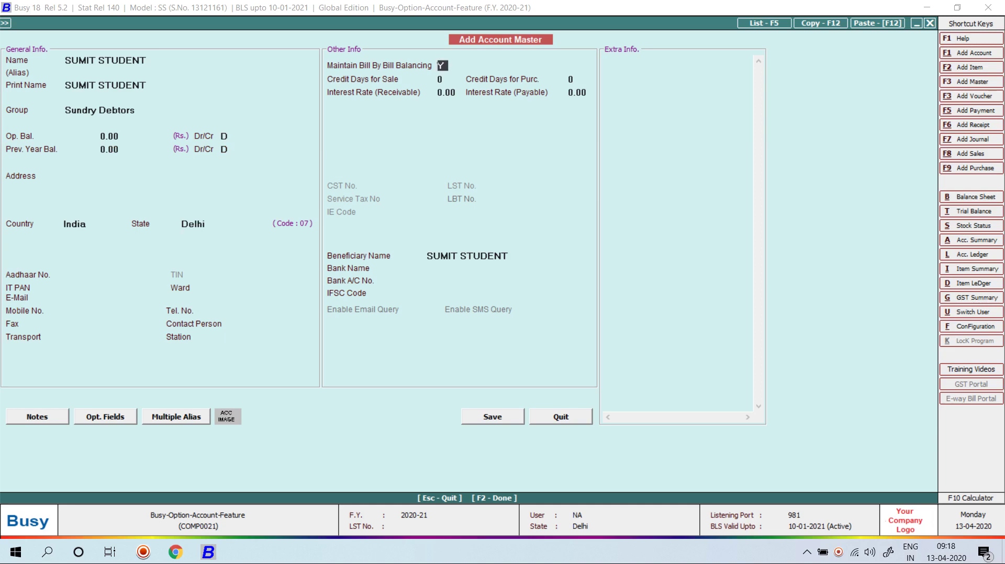
key(n)
key(Return)
key(Return)
key(Return)
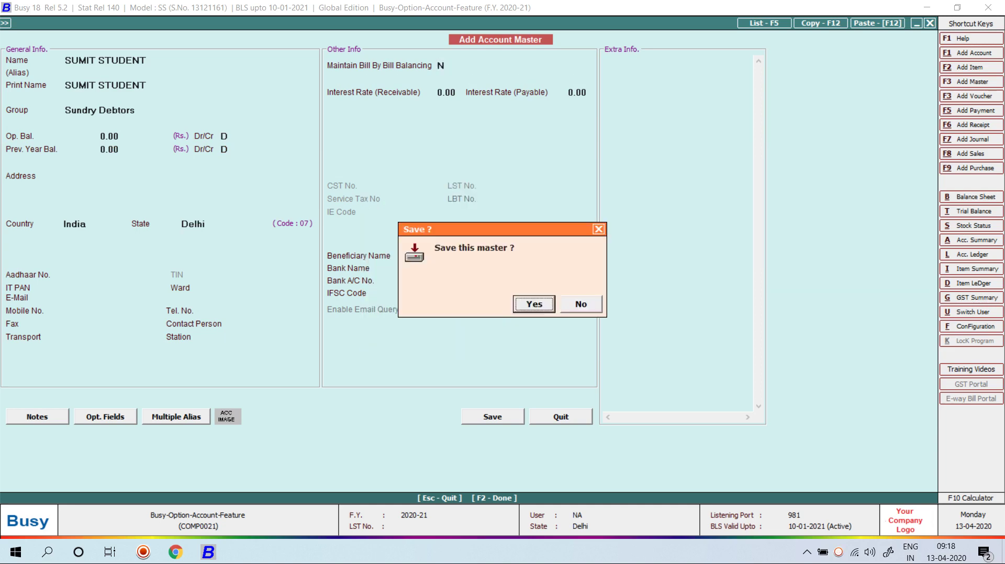
key(Right)
key(Return)
key(Return)
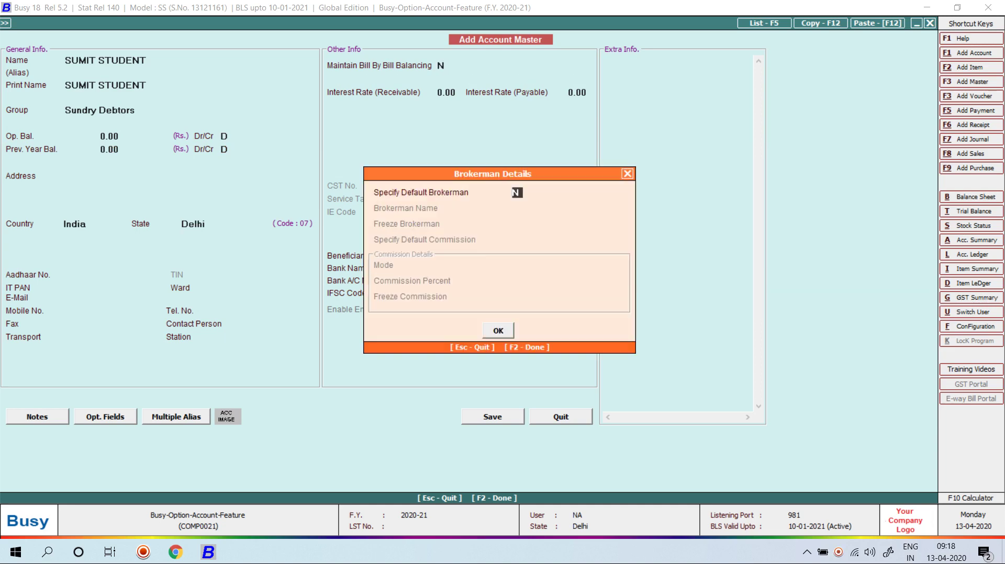
text(y)
key(Return)
- Add a brokerman master with the broker's name, crediting a new account for the broker
key(F3)
text(S)
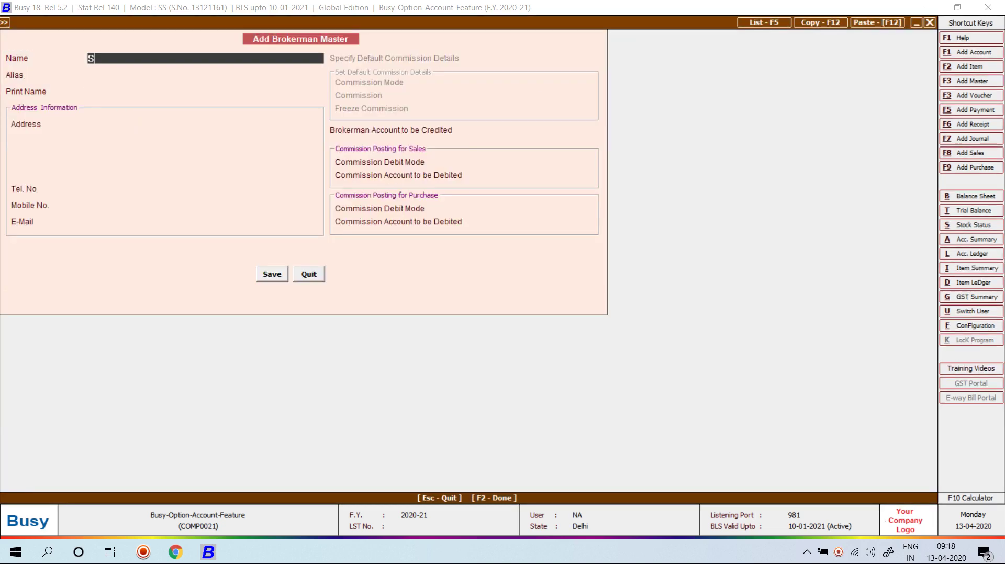
text(HAHRUKH SIR)
key(Return)
key(Return)
key(Return)
key(Return)
key(Return)
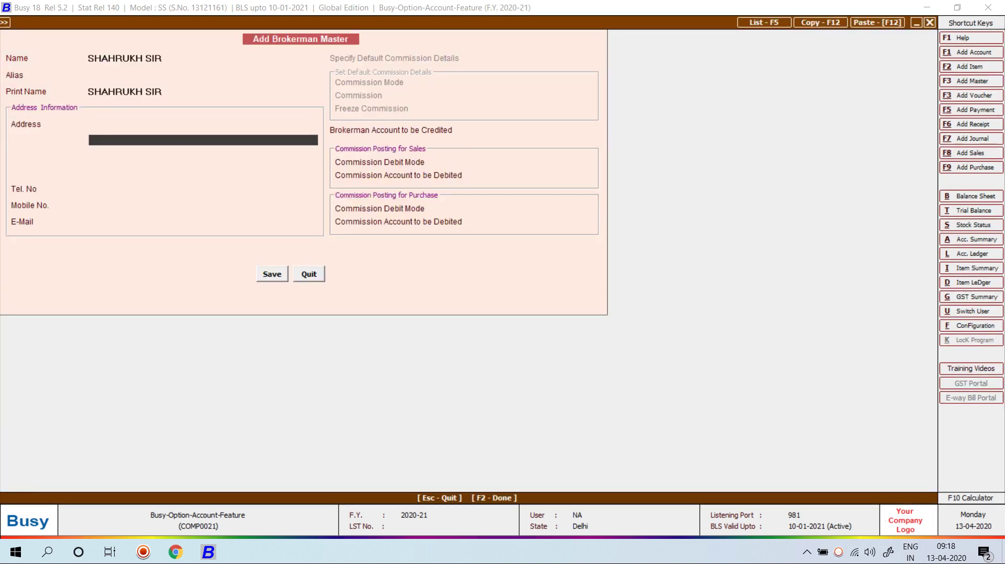
key(Return)
key(Return)
key(Return)
key(Return)
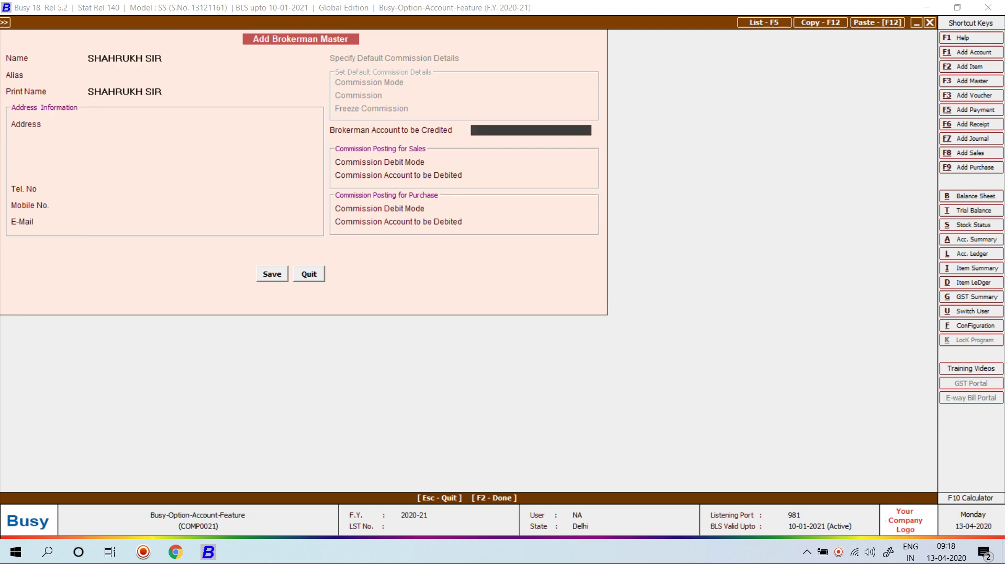
key(F3)
text(SHAHRUKH S)
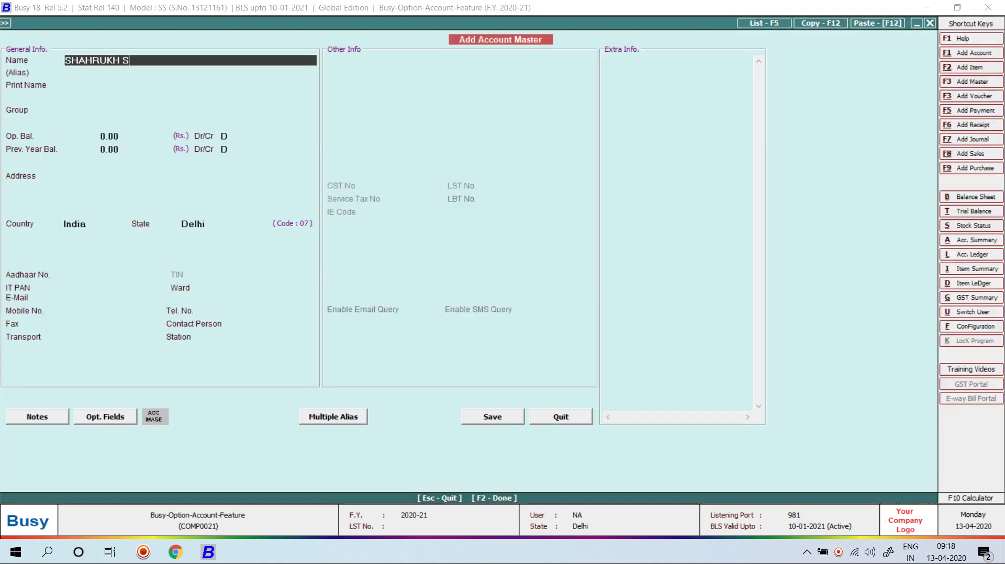
text(IR)
key(F2)
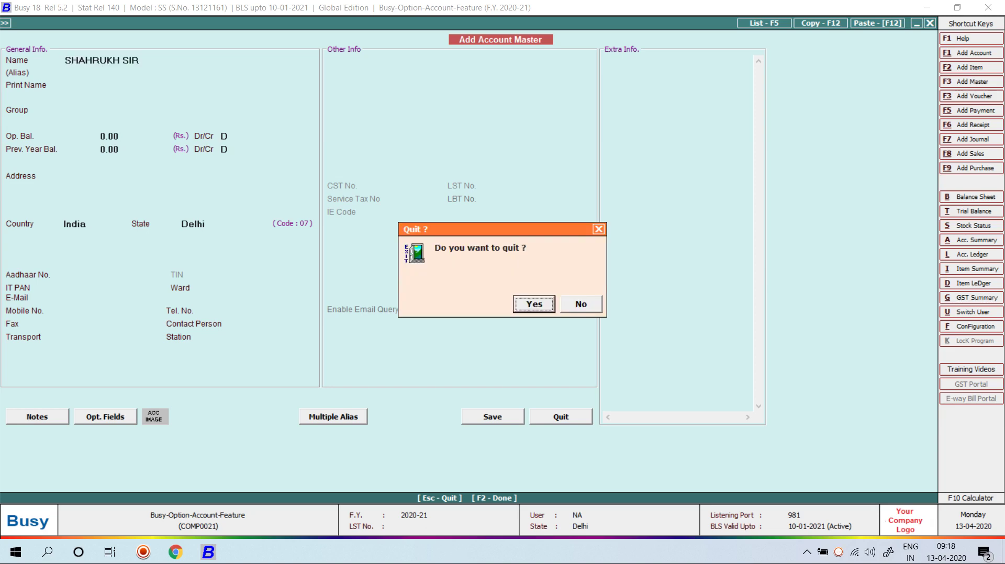
key(Return)
- Create Commission Of Student under Expenses (Indirect/Admn.) as the sales commission debit account
key(Return)
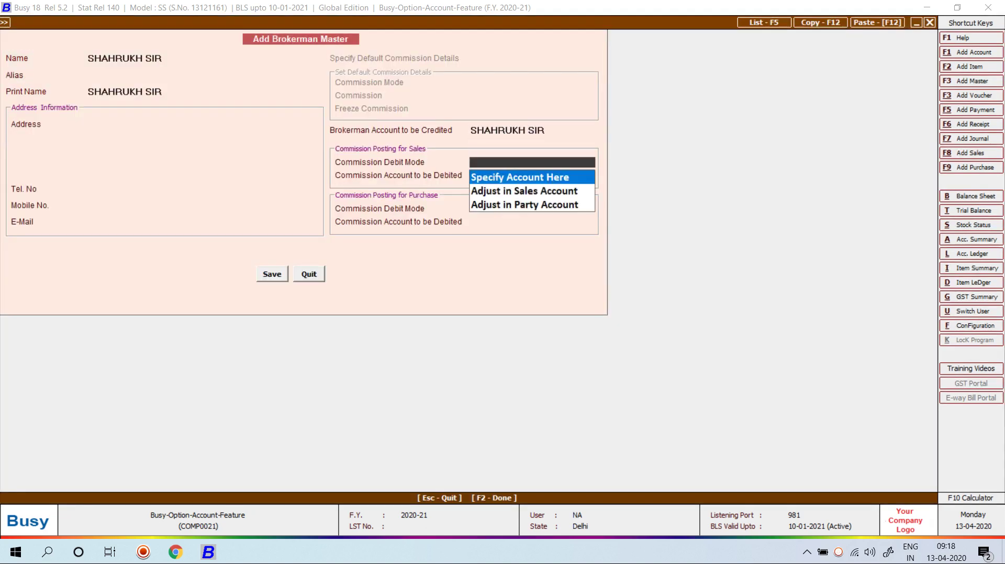
key(Return)
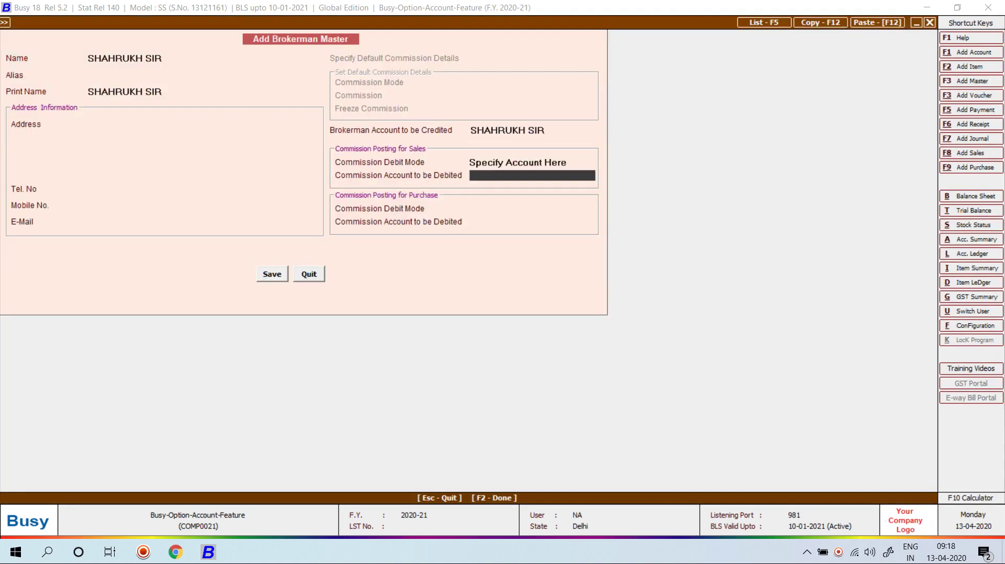
key(alt+F1)
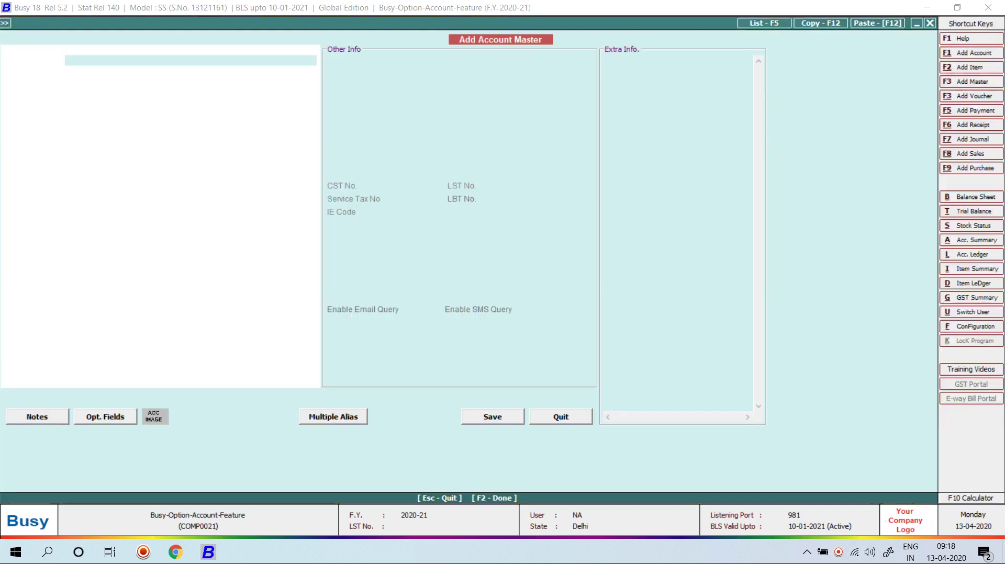
text(Co)
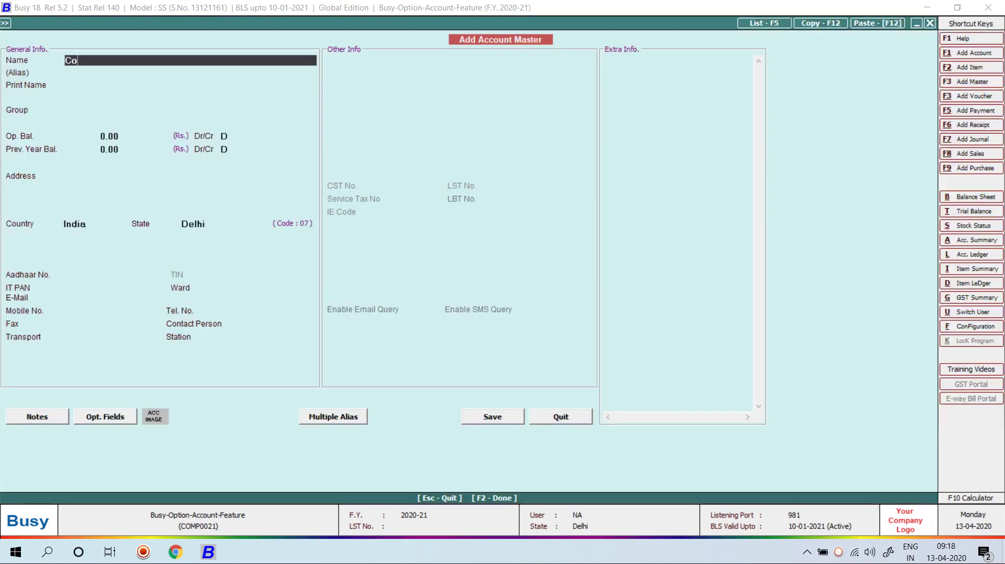
text(mmission Of Student)
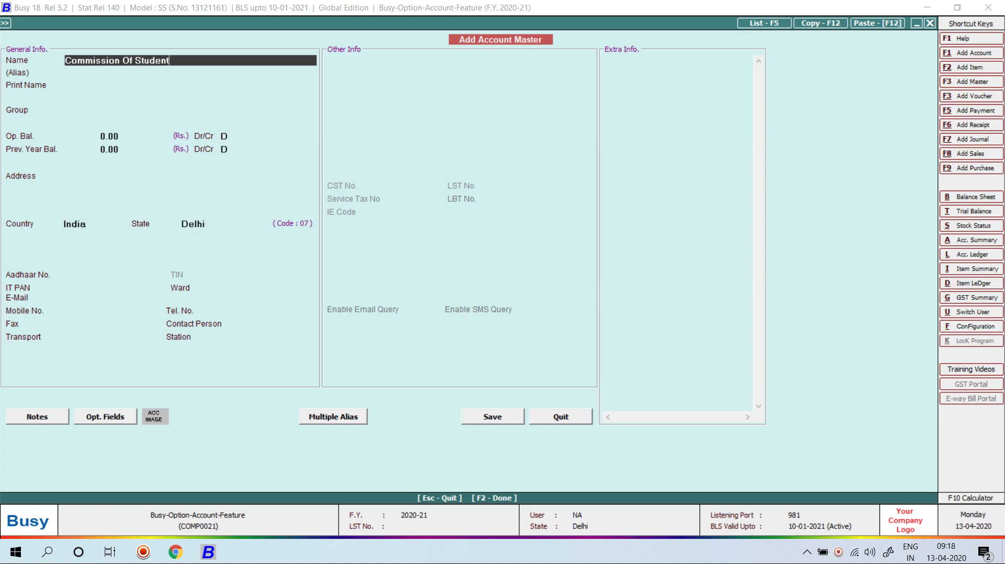
key(Return)
key(Return)
text(ex)
key(Down)
key(Return)
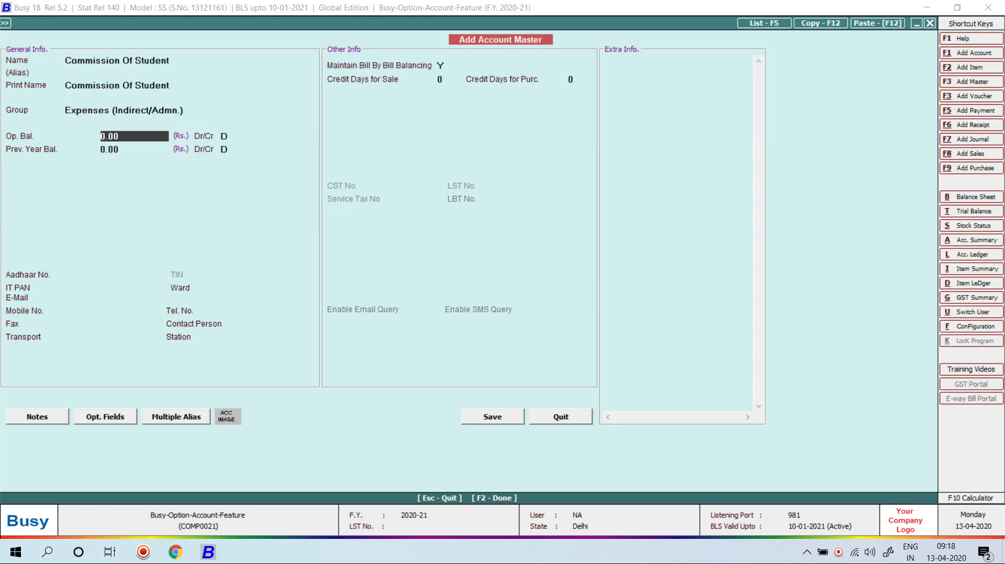
key(Return)
key(Return)
key(Return)
key(Return)
key(Return)
key(n)
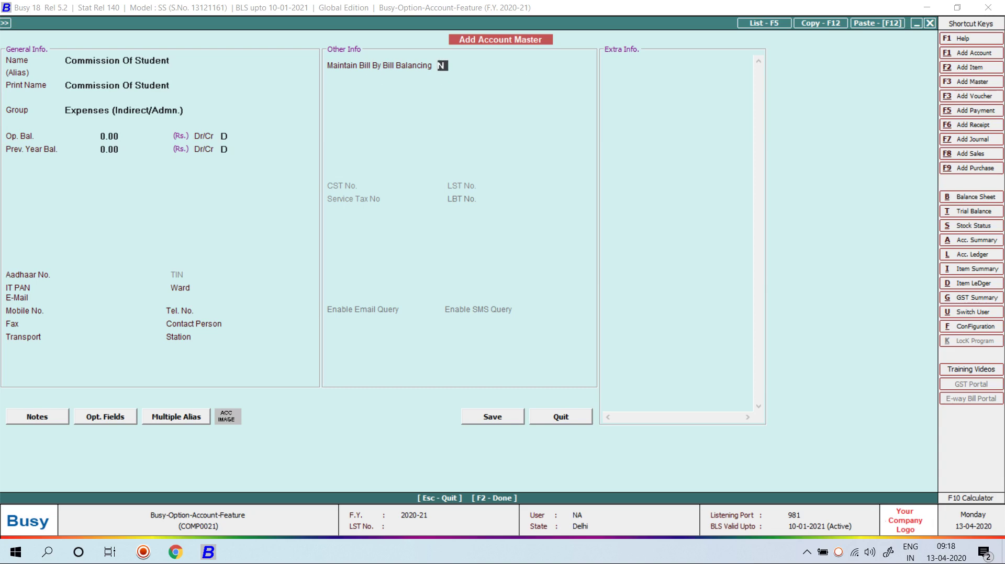
key(Return)
key(Return)
key(Return)
key(Return)
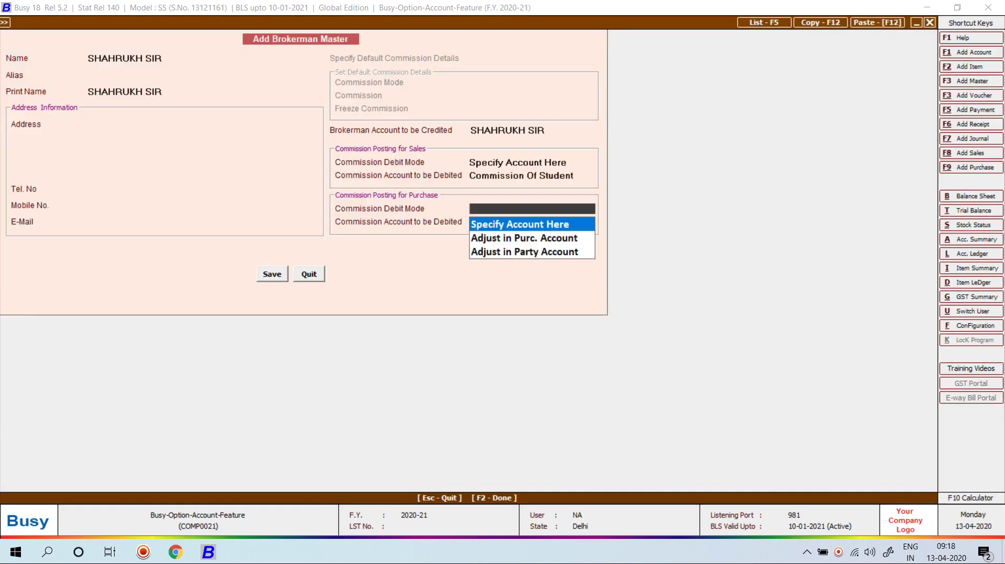
key(Return)
text(comm)
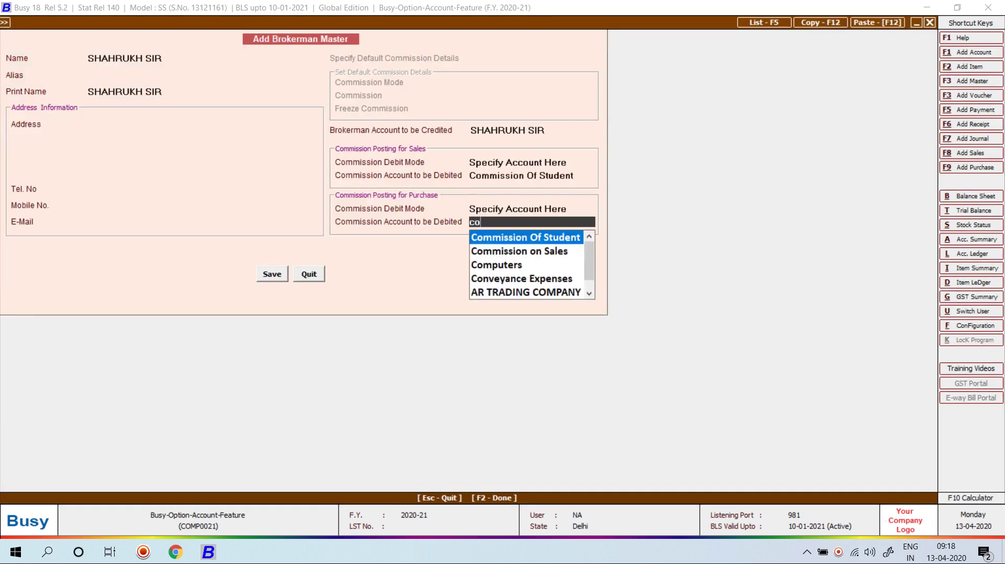
- Save the brokerman master and debit Cash 15,000 on the voucher's first row
key(Return)
key(Return)
key(Return)
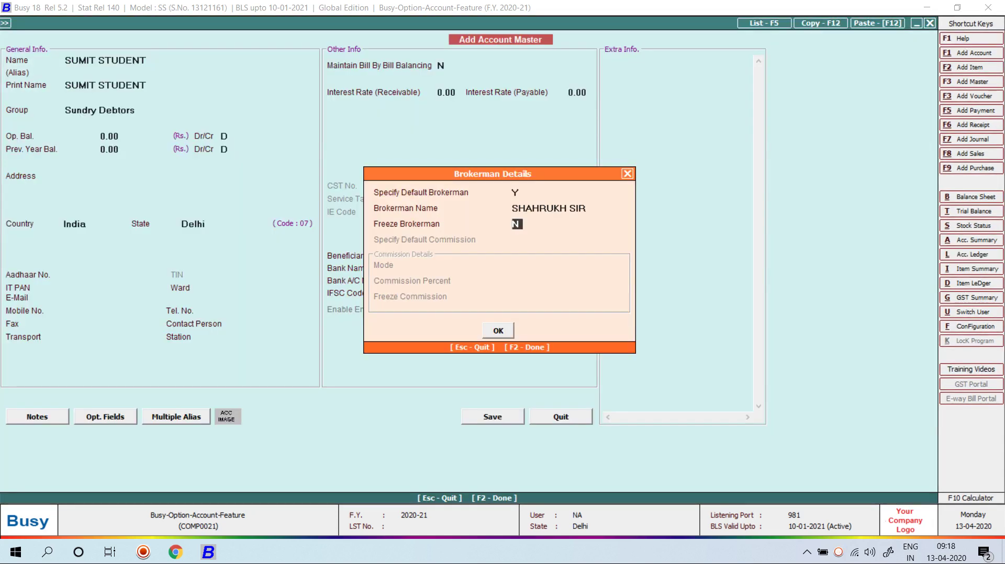
key(Return)
key(Return)
key(Return)
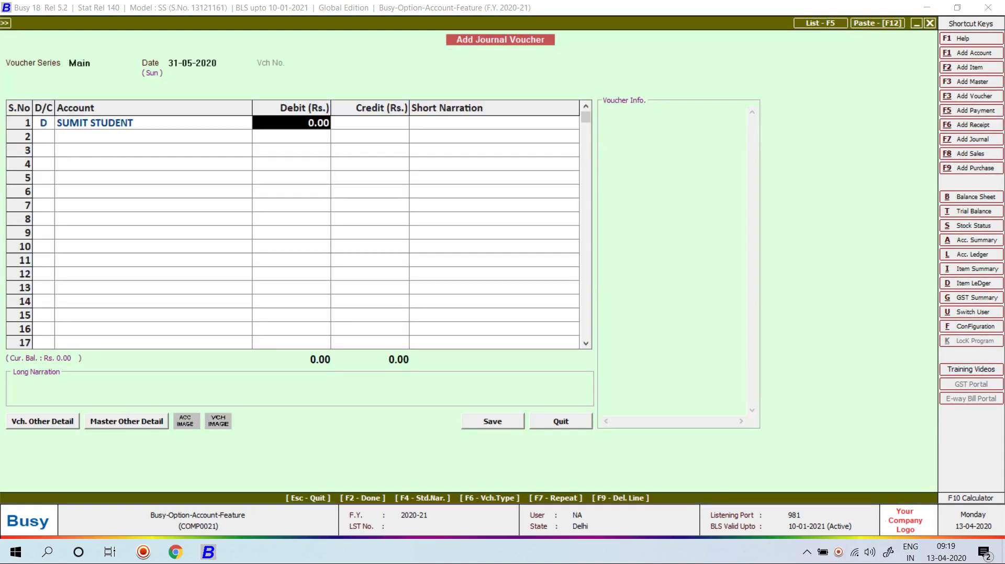
key(Left)
text(cas)
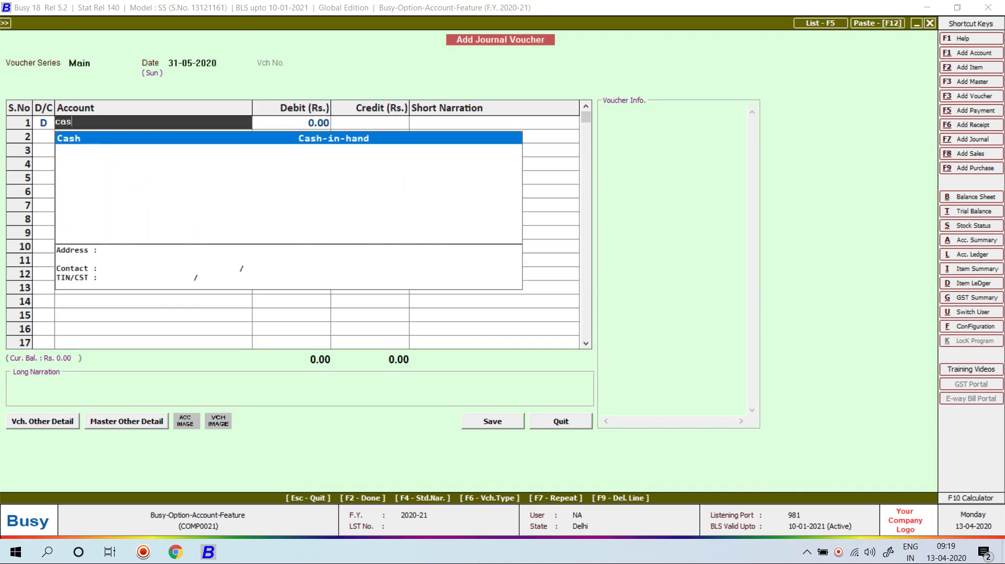
key(Return)
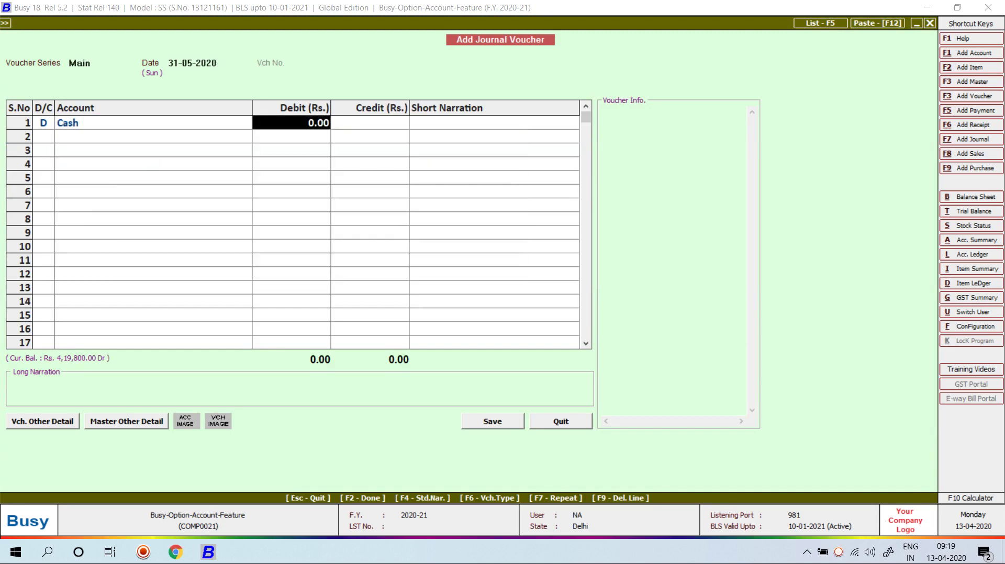
text(15000)
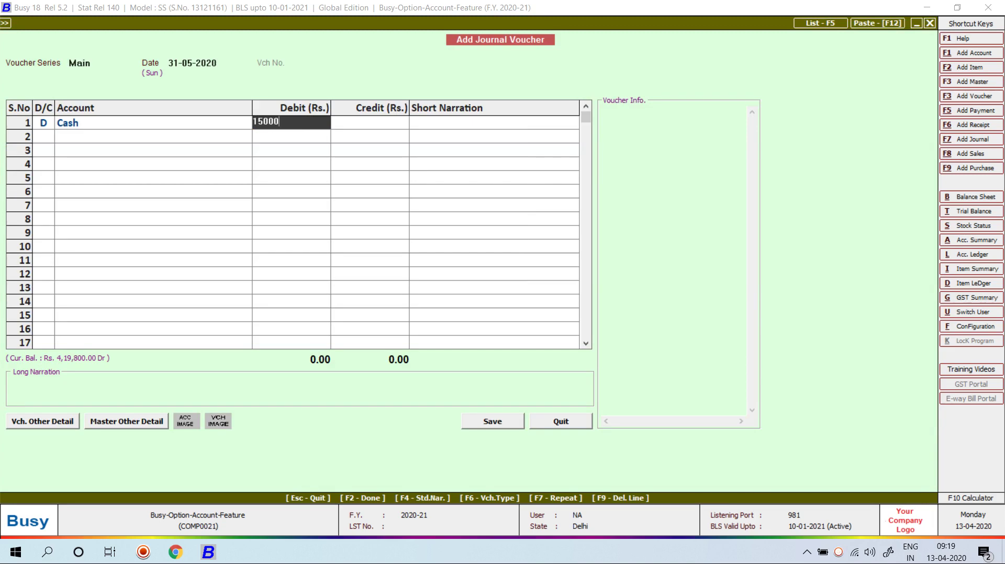
key(Return)
- Credit the student party account, entering an initial 15% brokerman commission
key(Return)
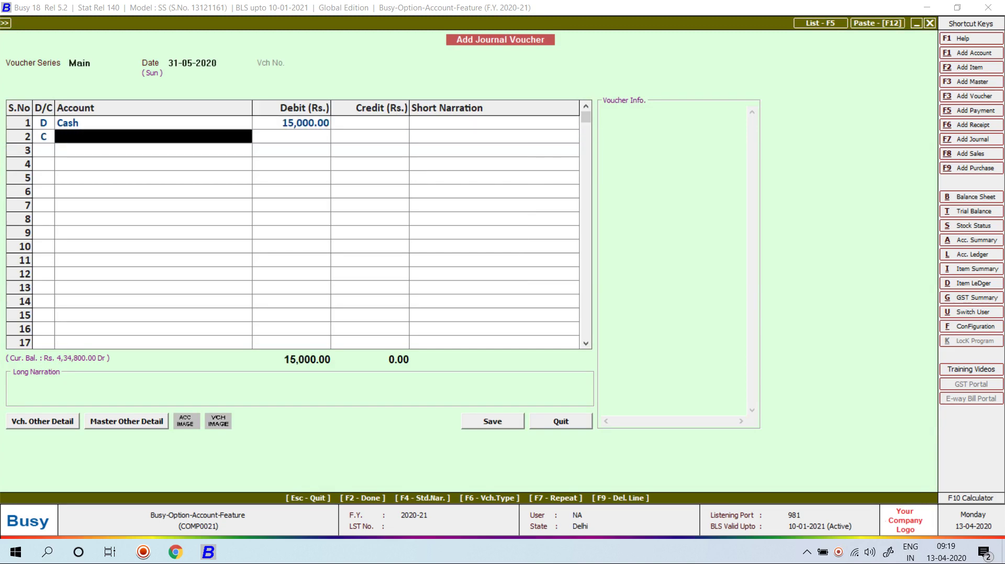
text(sum)
key(Return)
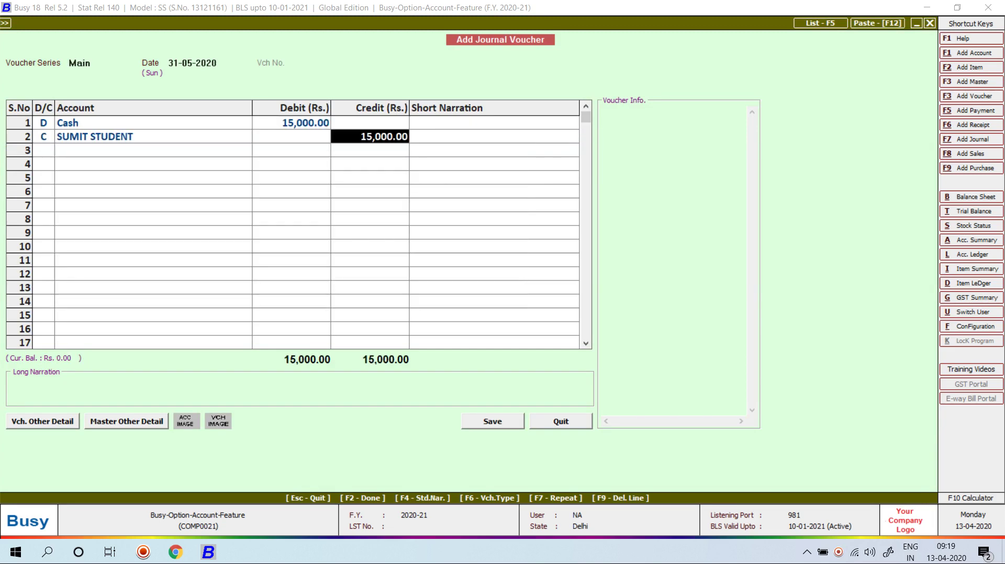
key(Return)
key(Return)
key(Return)
key(Return)
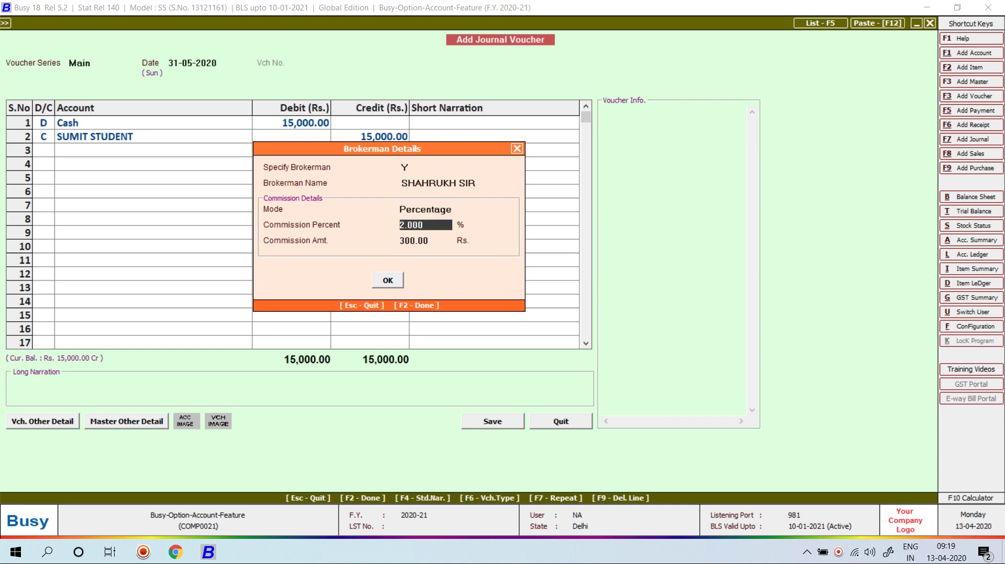
text(15)
key(Return)
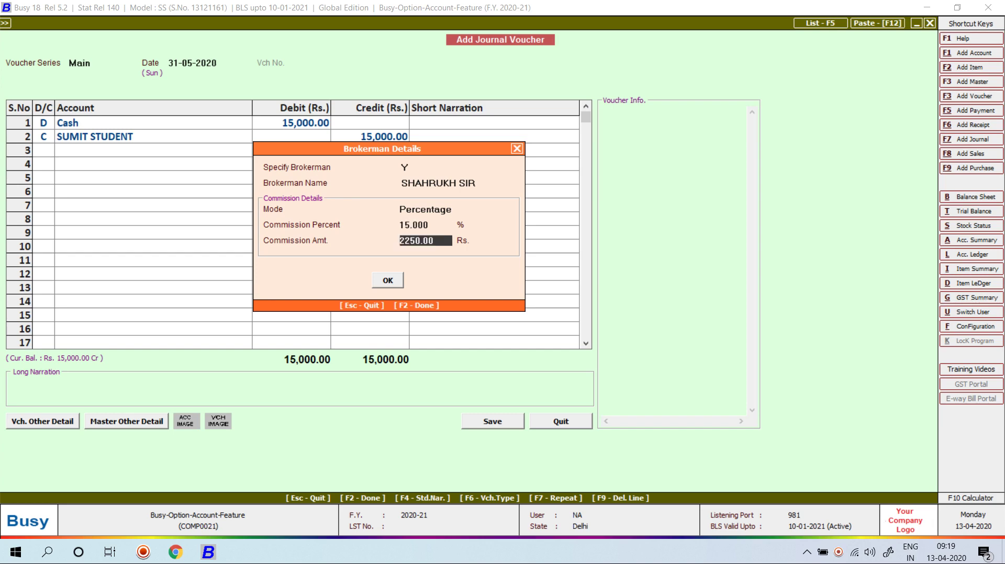
- Revise the commission percent to 70% (10,500) and save the journal voucher
key(Up)
text(31-0)
key(Return)
key(Up)
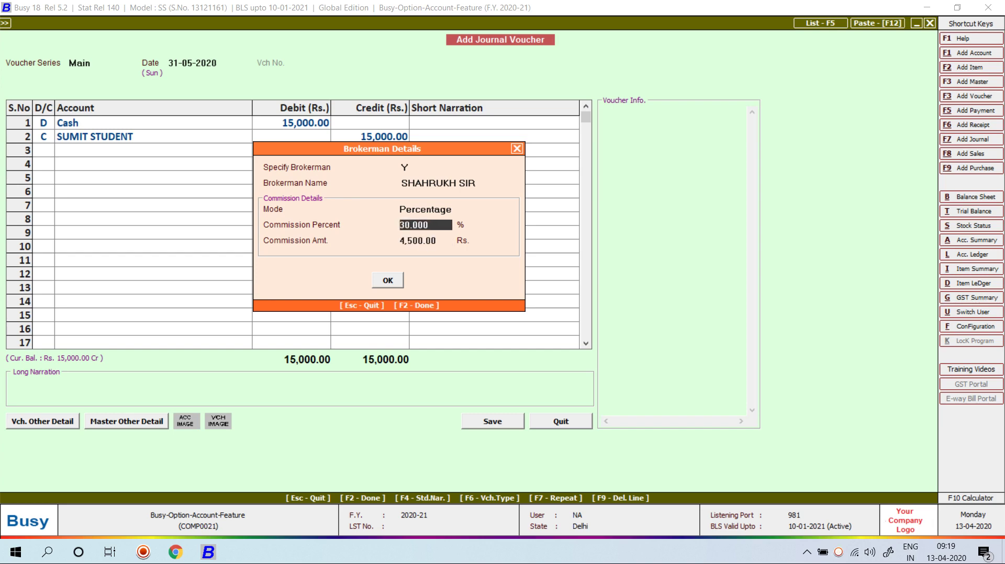
text(50)
key(Return)
key(Up)
text(70)
key(Return)
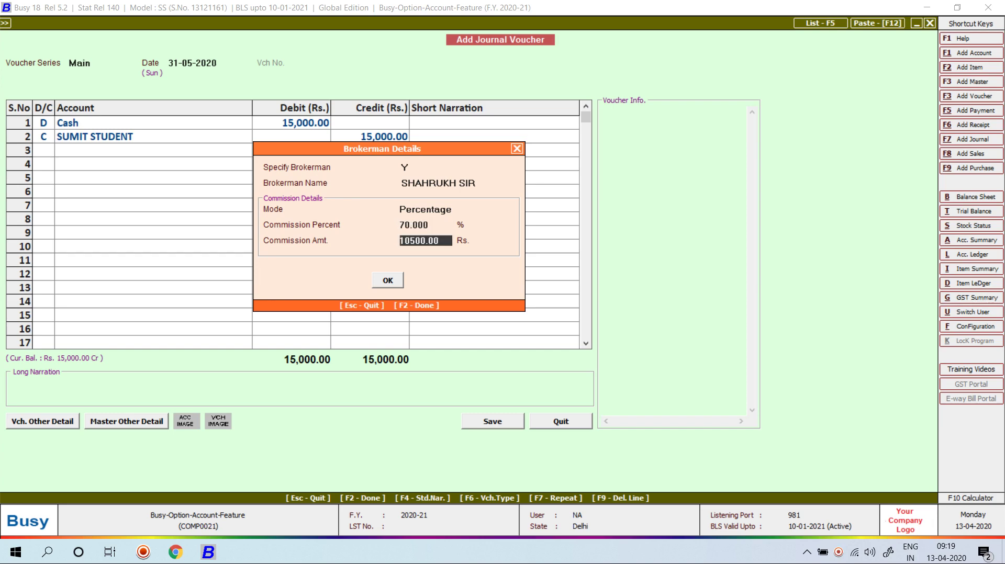
key(Return)
key(Return)
key(Return)
key(Return)
key(Return)
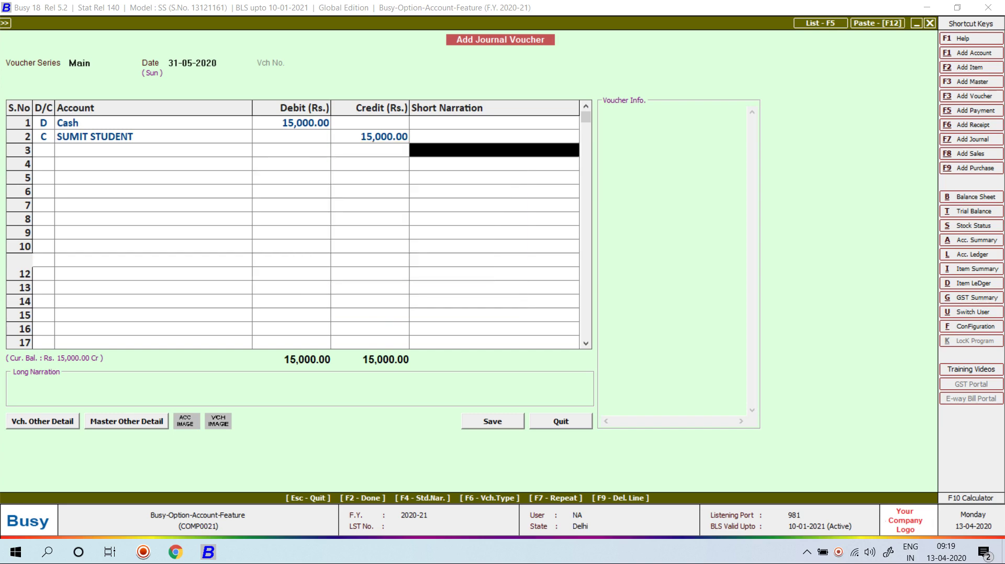
key(Return)
key(Return)
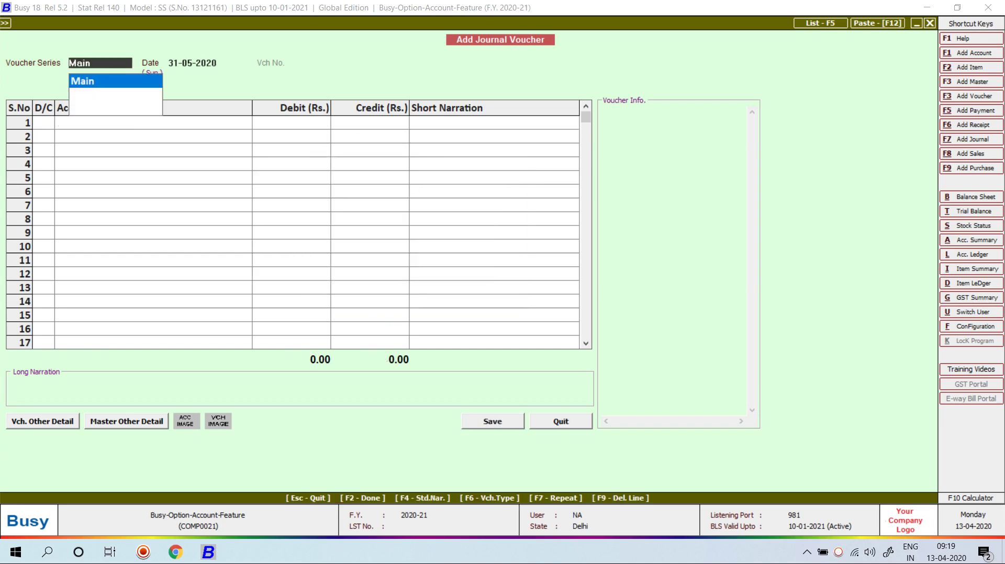
- Check the brokerman's ledger, finding it empty, and quit the journal voucher
key(alt+l)
text(shahr)
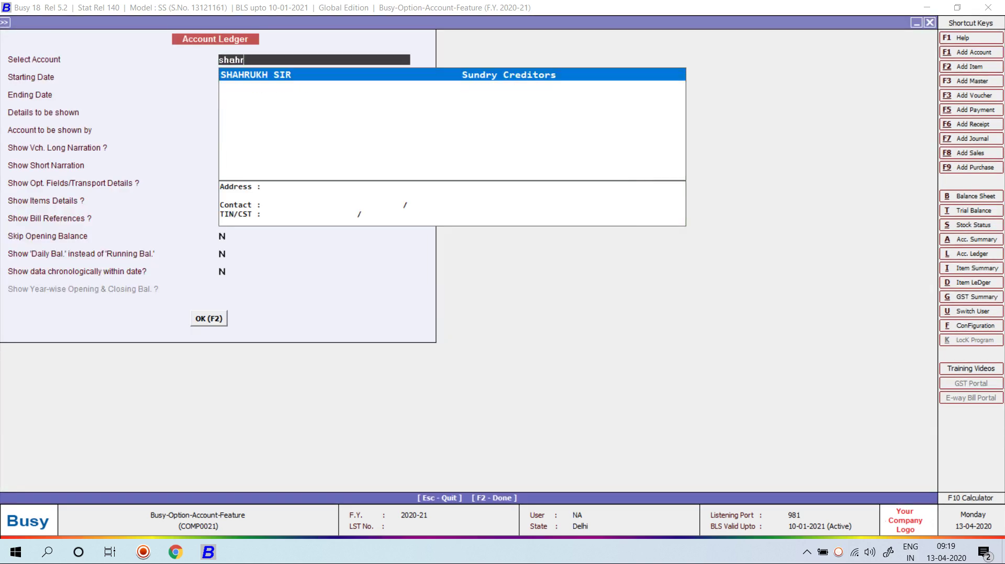
key(Return)
key(F2)
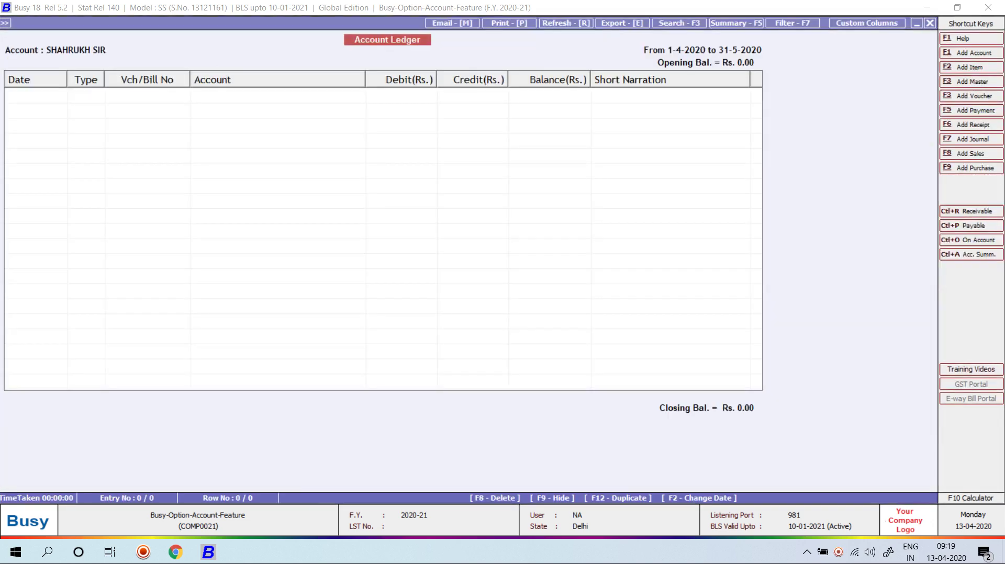
key(Escape)
key(Escape)
key(Escape)
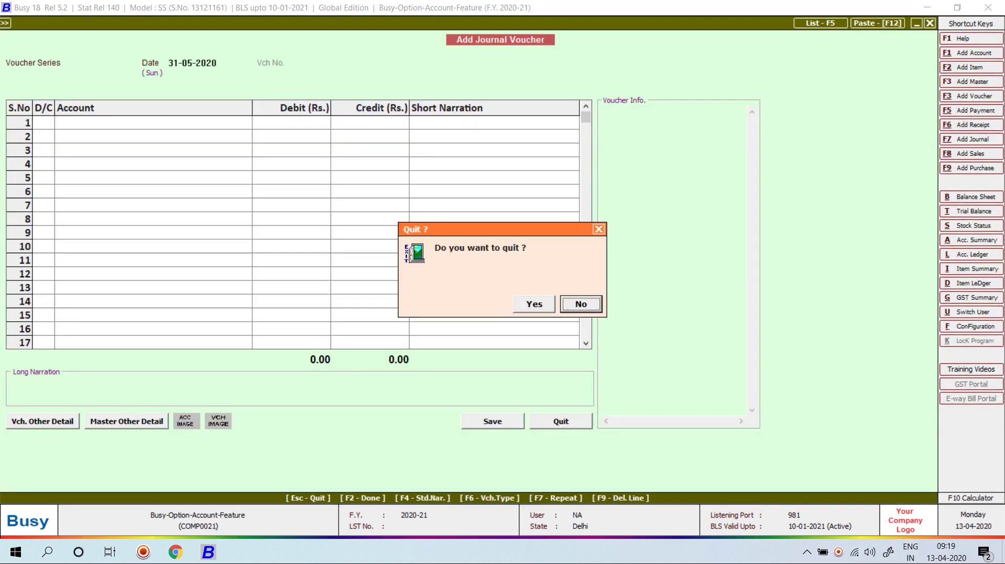
key(y)
- Run Commission Calculation on Payment/Receipt for the brokerman
key(Right)
key(Return)
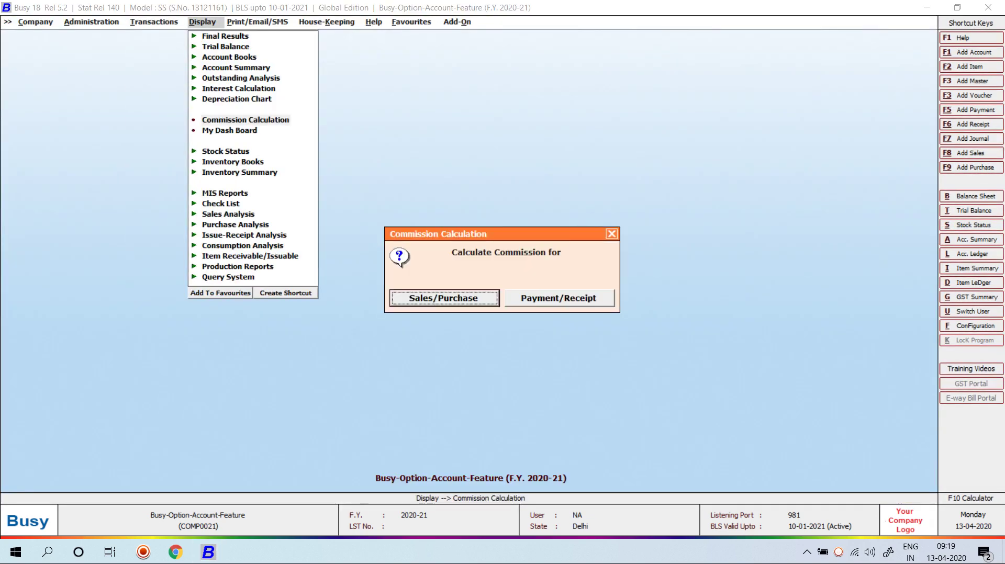
key(Return)
key(Escape)
key(Right)
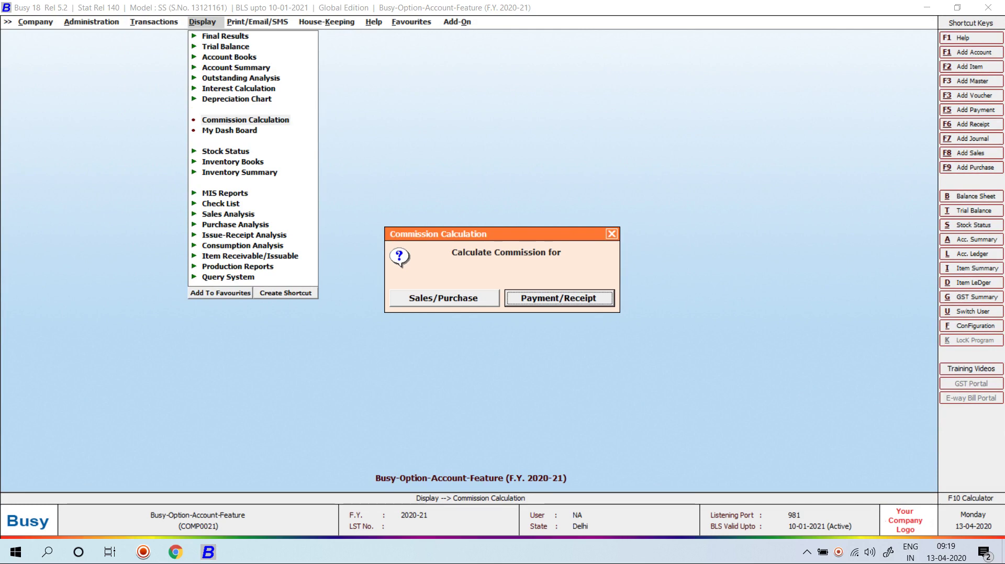
key(Return)
key(Escape)
key(Escape)
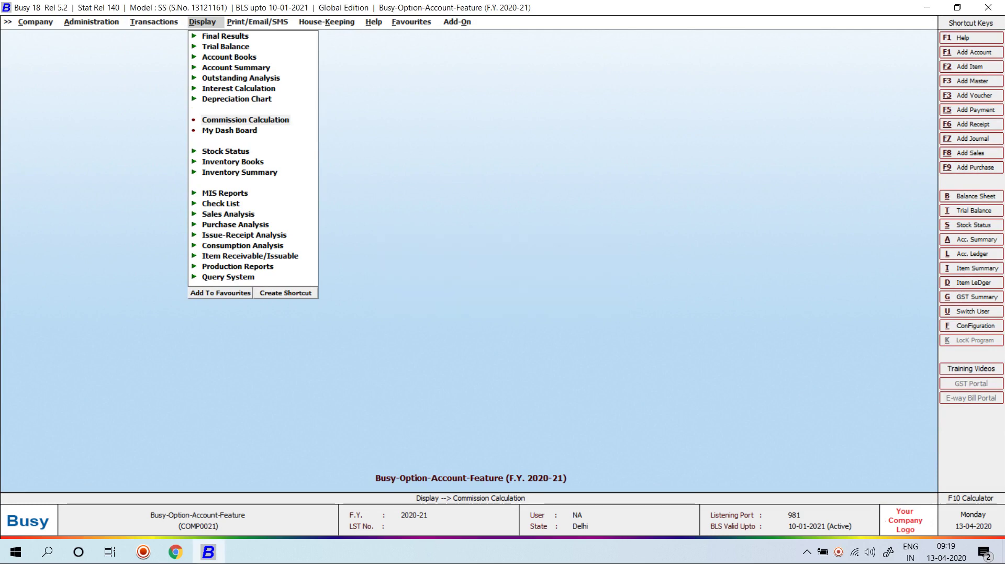
key(Return)
key(Return)
key(Return)
text(s)
key(Return)
key(F2)
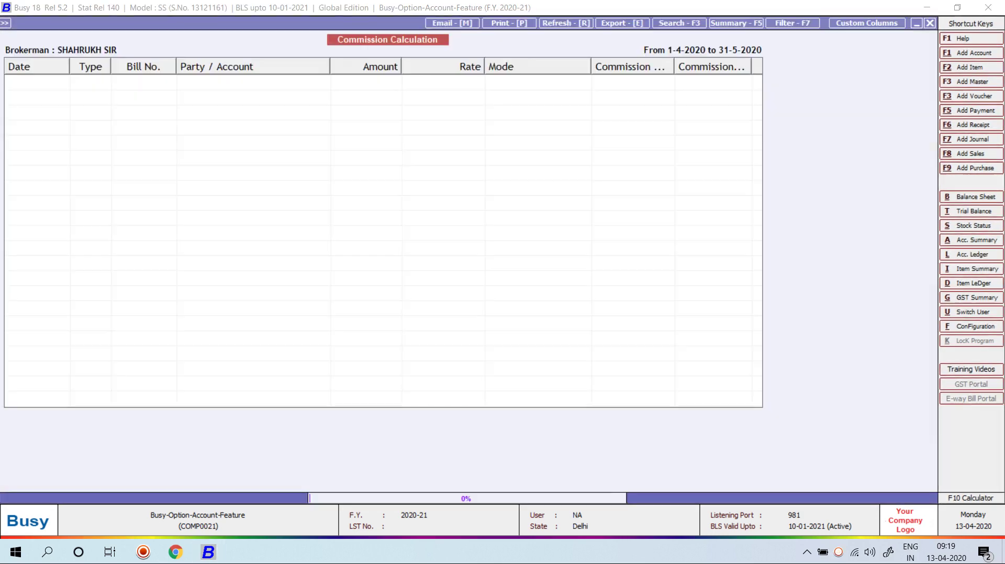
- Post the commission journal with Commission Of Student for receipts and payments, then view his ledger
key(F4)
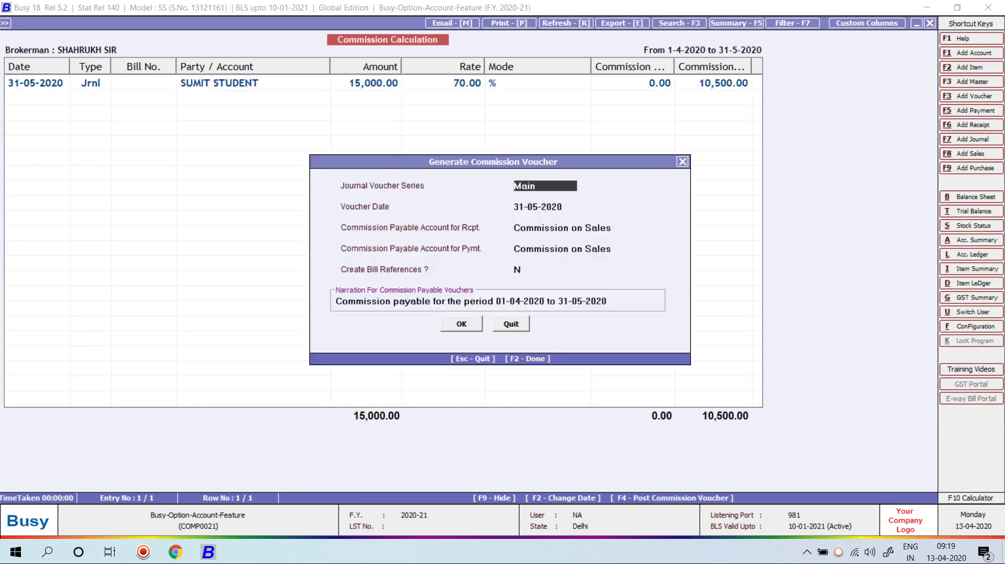
key(Return)
key(Return)
text(com)
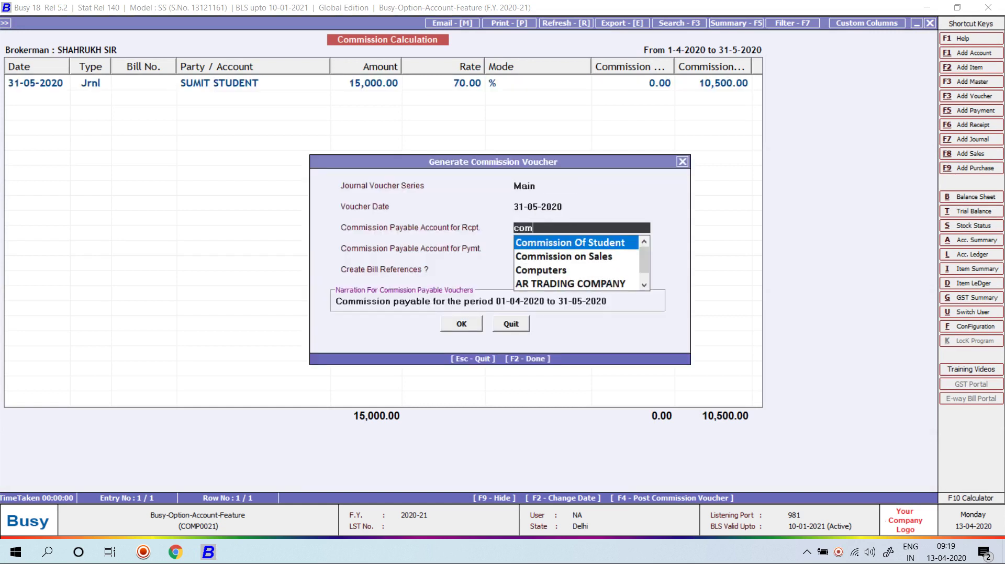
key(Return)
text(comm)
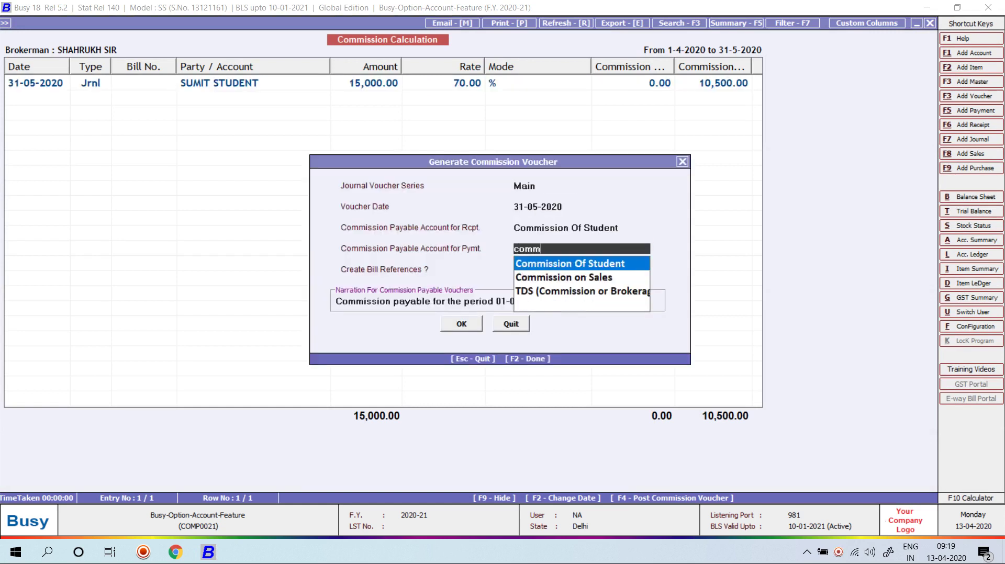
key(Return)
key(Return)
key(Return)
key(Return)
key(Return)
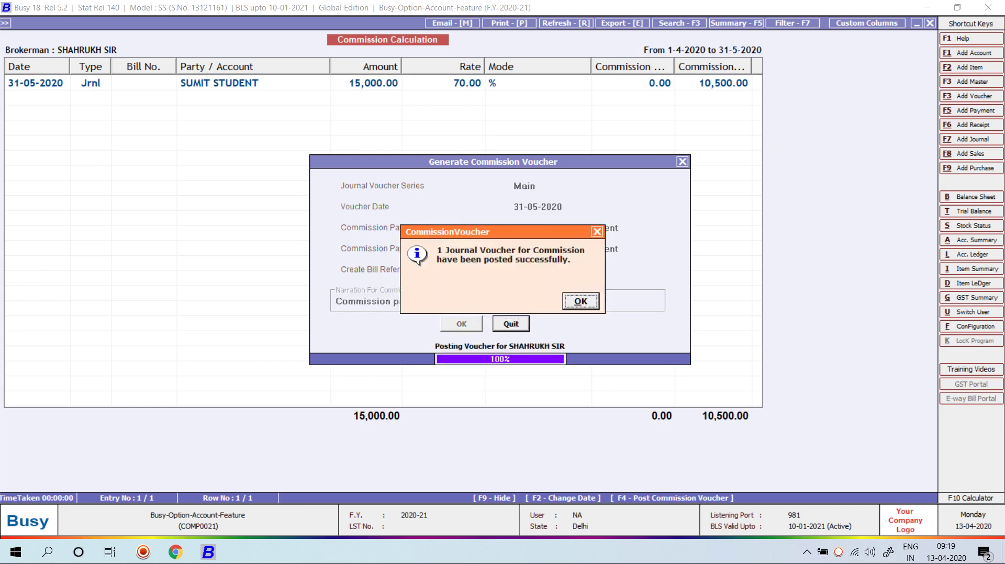
key(Return)
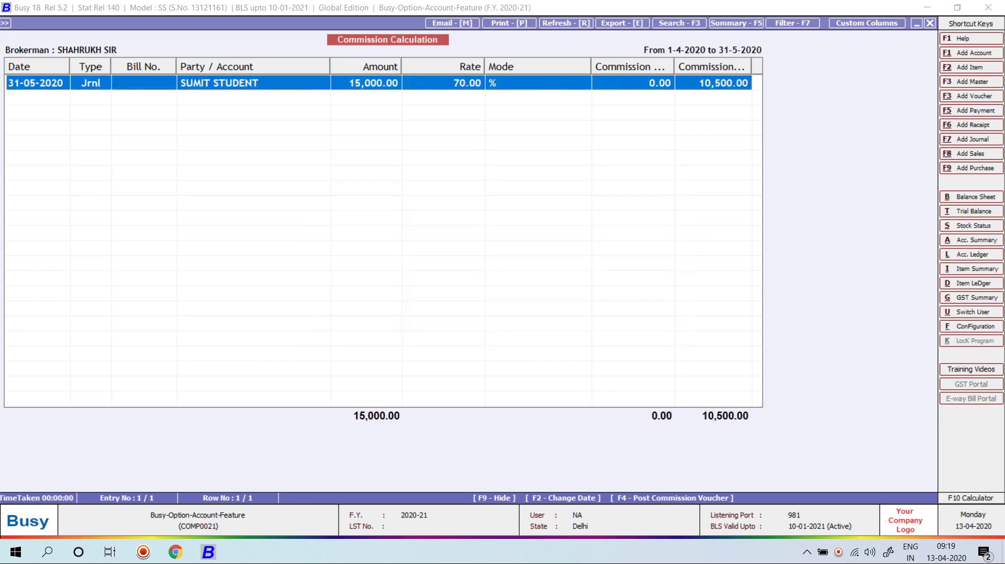
key(Escape)
key(F2)
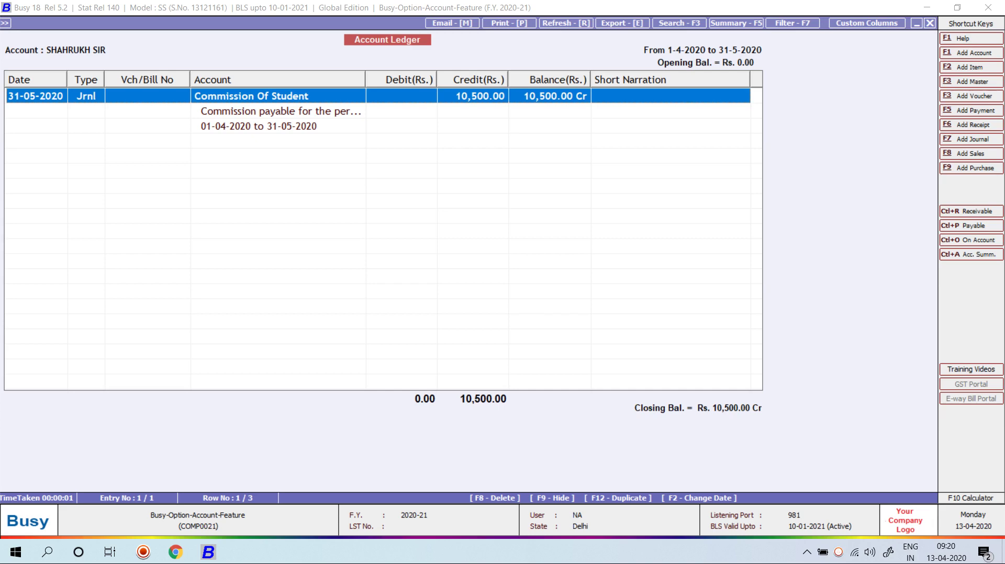
key(Escape)
key(Escape)
key(Escape)
key(Escape)
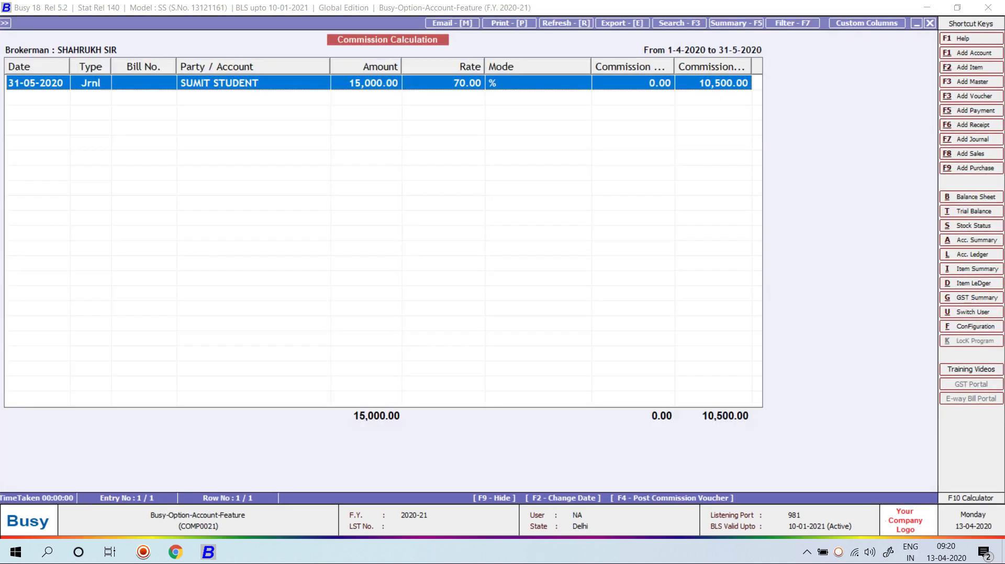
- Open the Accounts page of Configuration > Features/Options
key(Escape)
key(Escape)
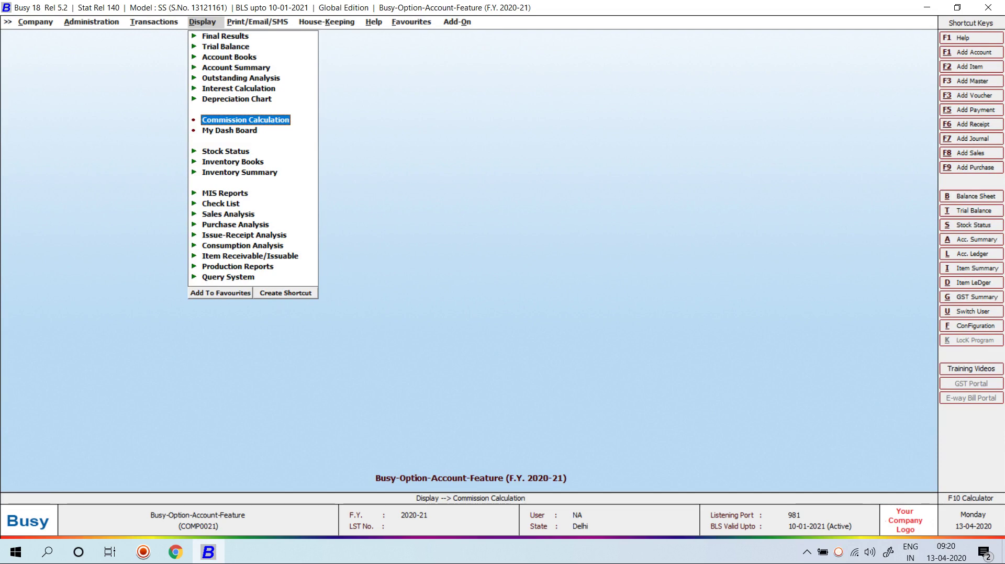
key(Left)
key(Left)
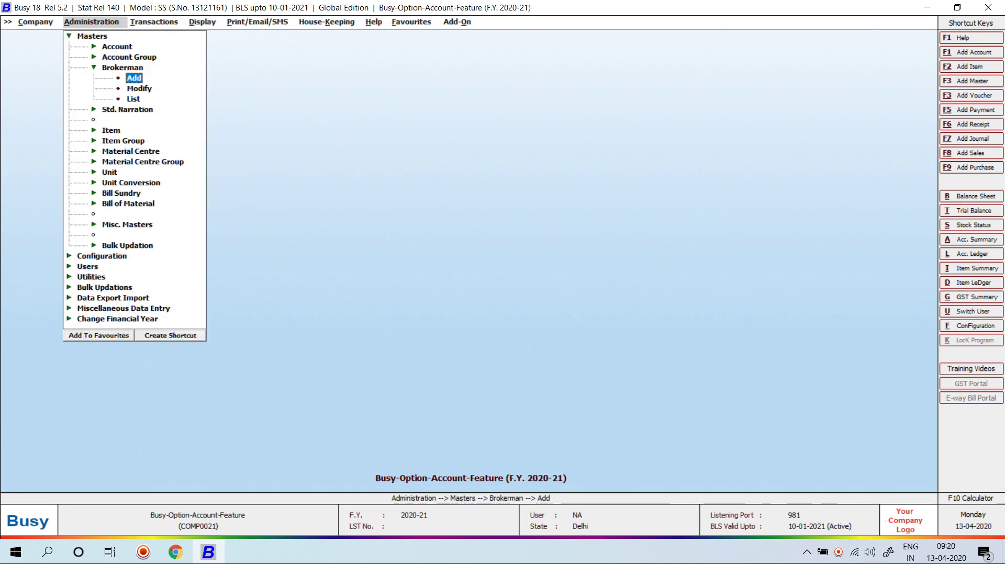
key(Escape)
key(Escape)
key(Down)
key(Return)
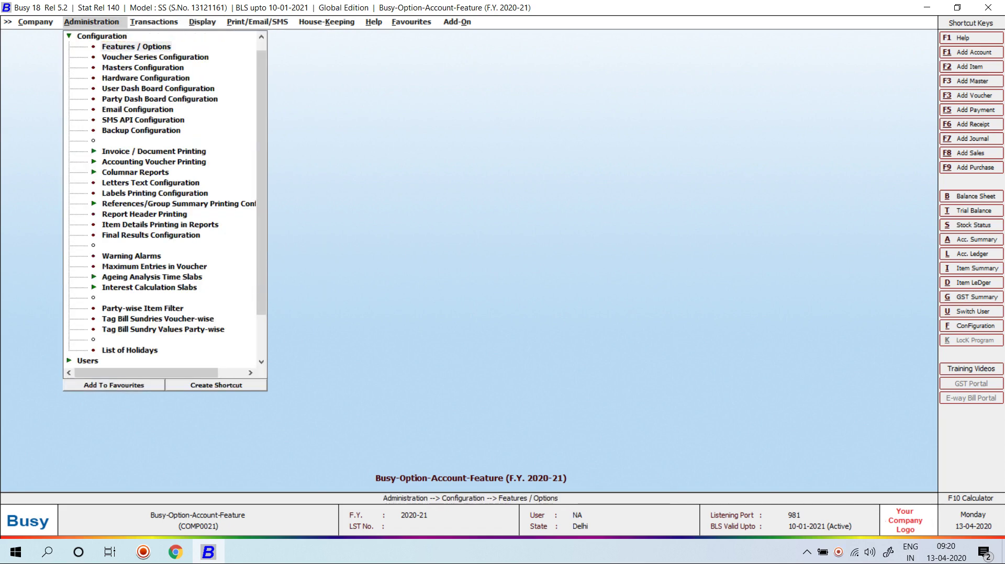
key(Return)
key(Down)
key(Down)
key(Down)
key(Return)
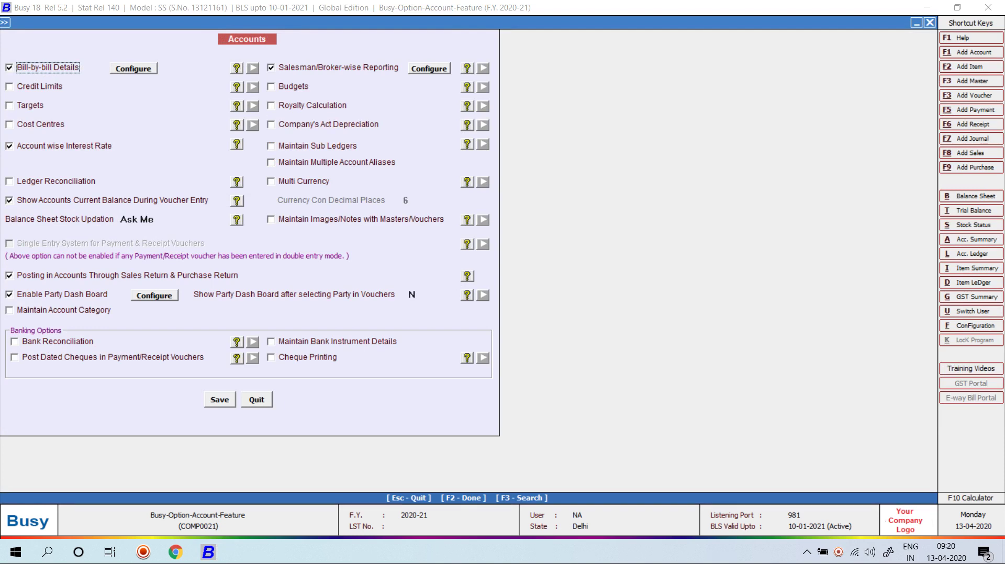
- Uncheck Salesman/Broker-wise Reporting and Bill-by-bill Details, check Credit Limits, and save
click(272, 68)
click(9, 68)
click(10, 87)
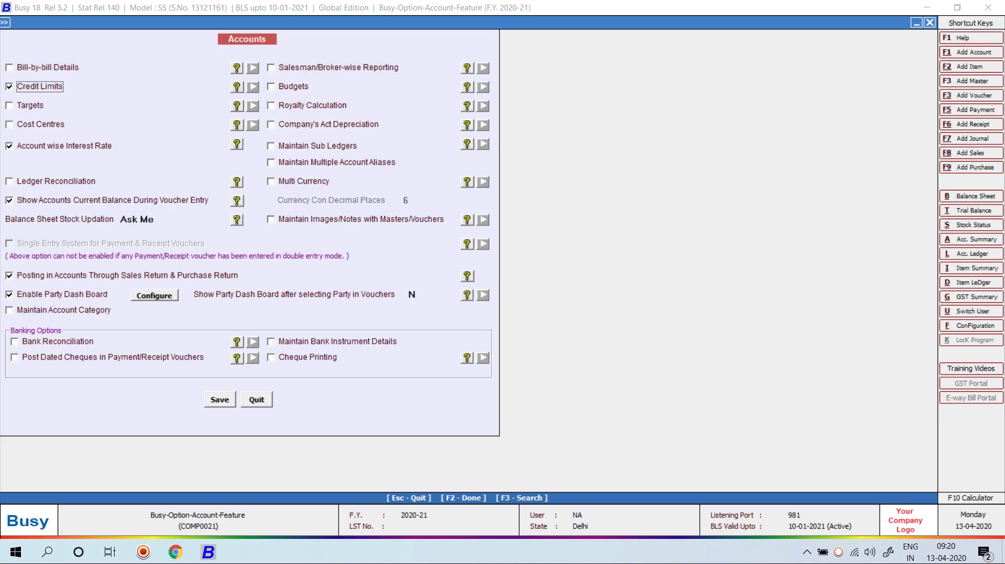
click(220, 400)
key(Escape)
key(Escape)
key(Escape)
key(Escape)
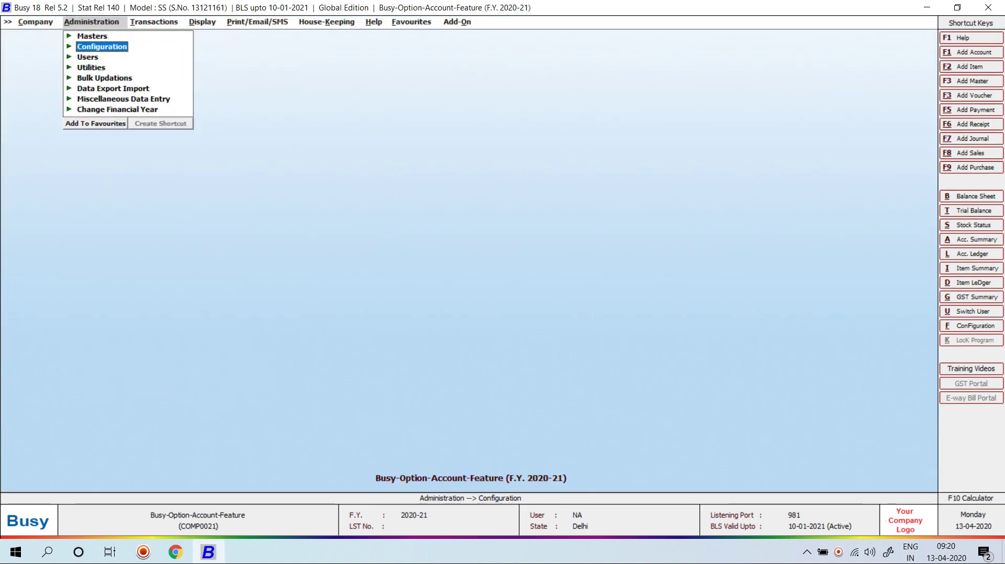
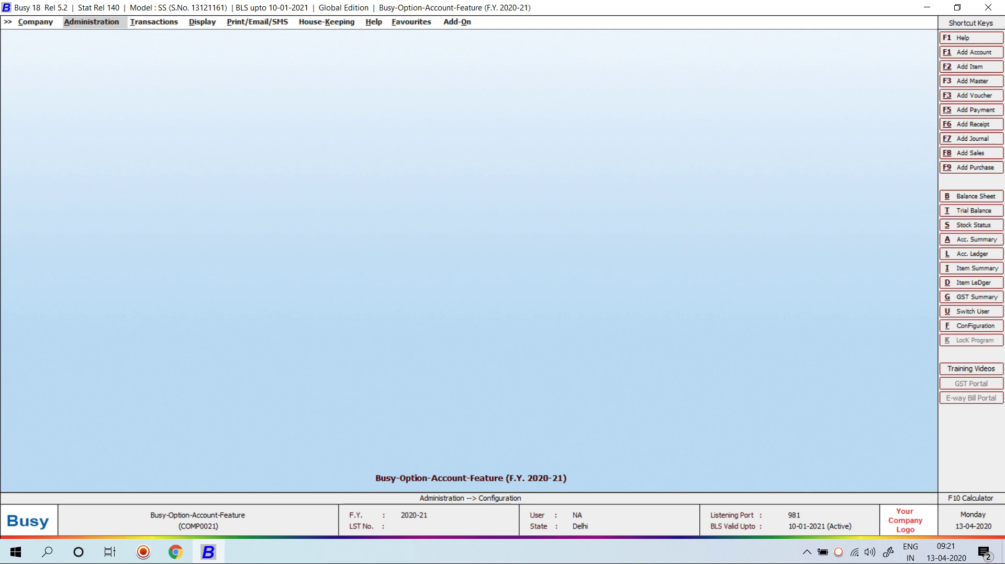
- Switch off Account-wise Interest Rate in the Accounts features and save
key(Return)
key(Return)
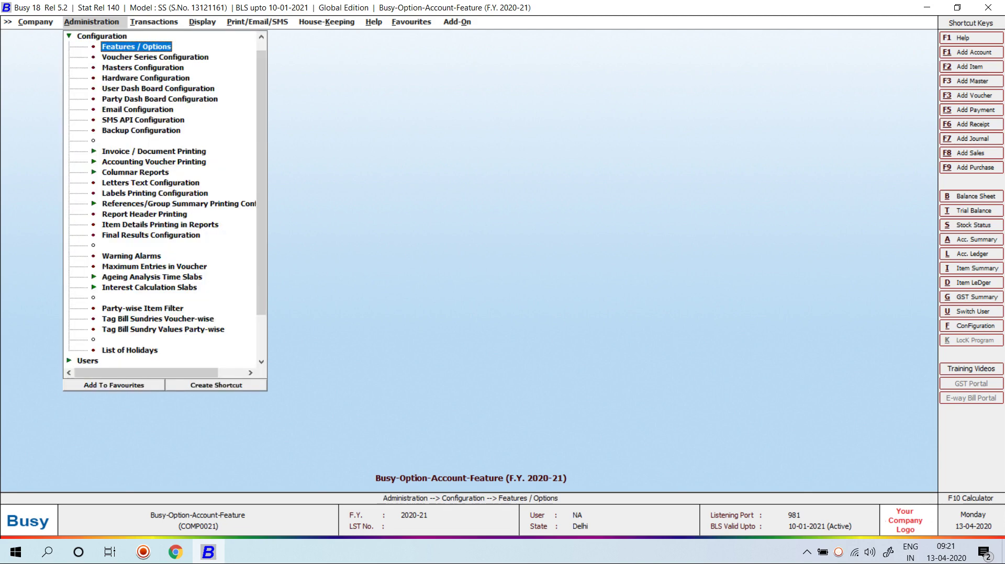
key(Return)
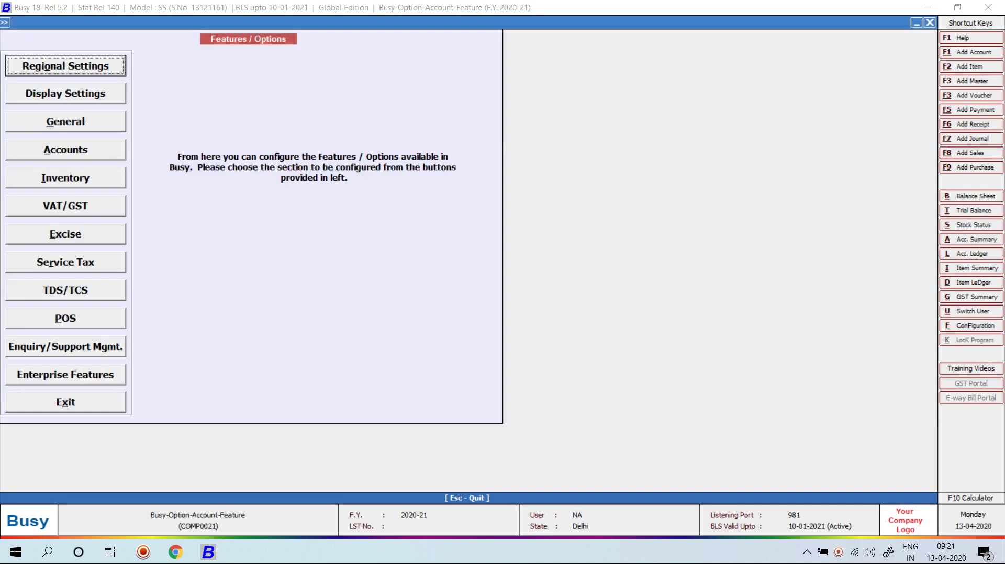
key(Down)
key(Down)
key(Down)
key(Return)
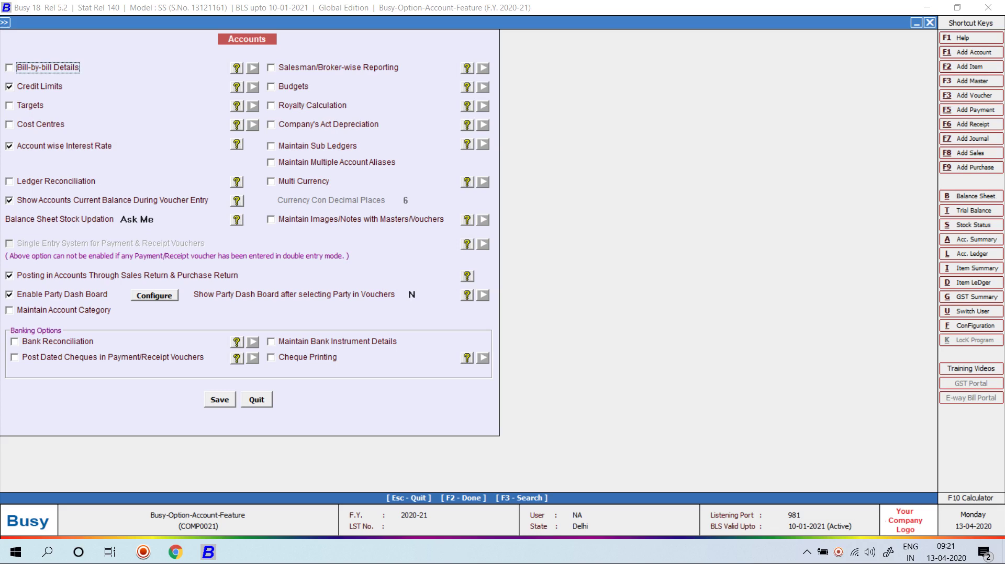
click(9, 146)
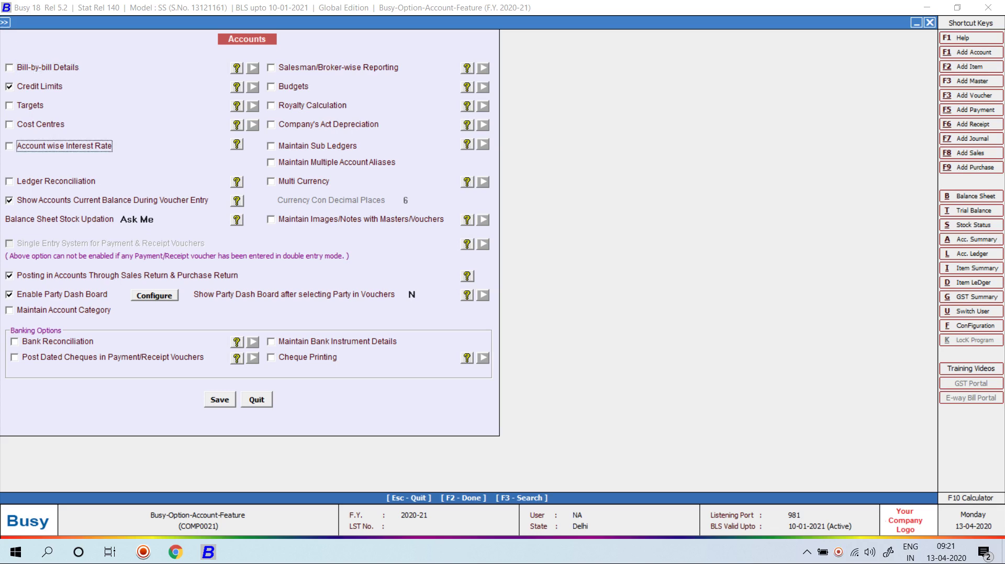
click(467, 295)
- Leave Features/Options and go to Masters > Account > Add
key(Escape)
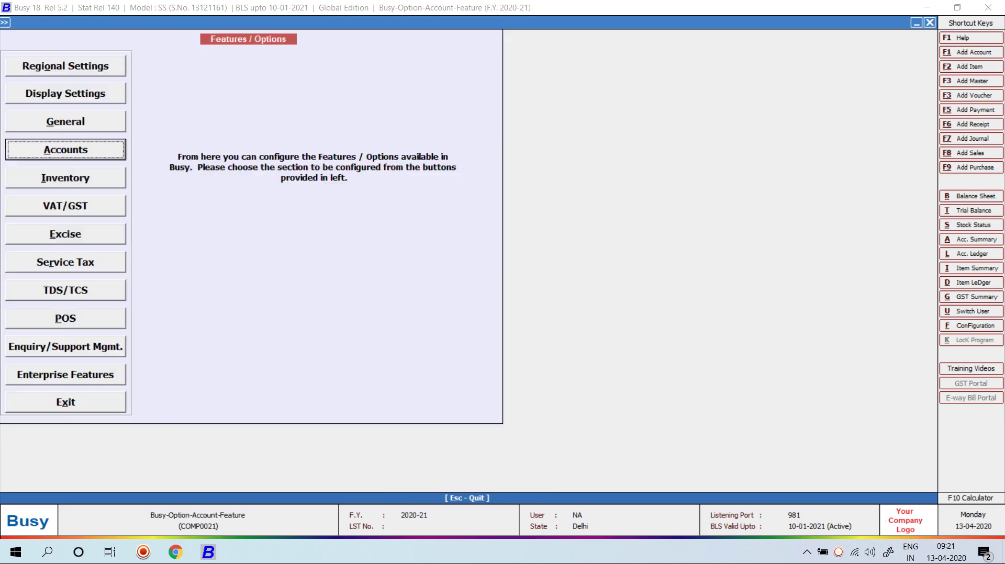
key(Escape)
key(Return)
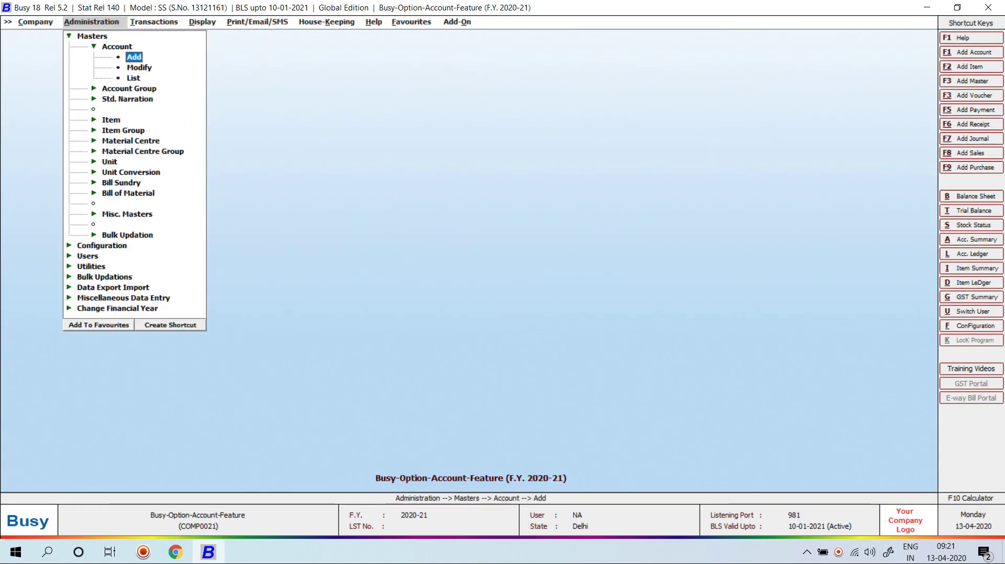
- Add 'Ak Trading Company' under Sundry Debtors with a 50000 maximum credit limit and save
key(Return)
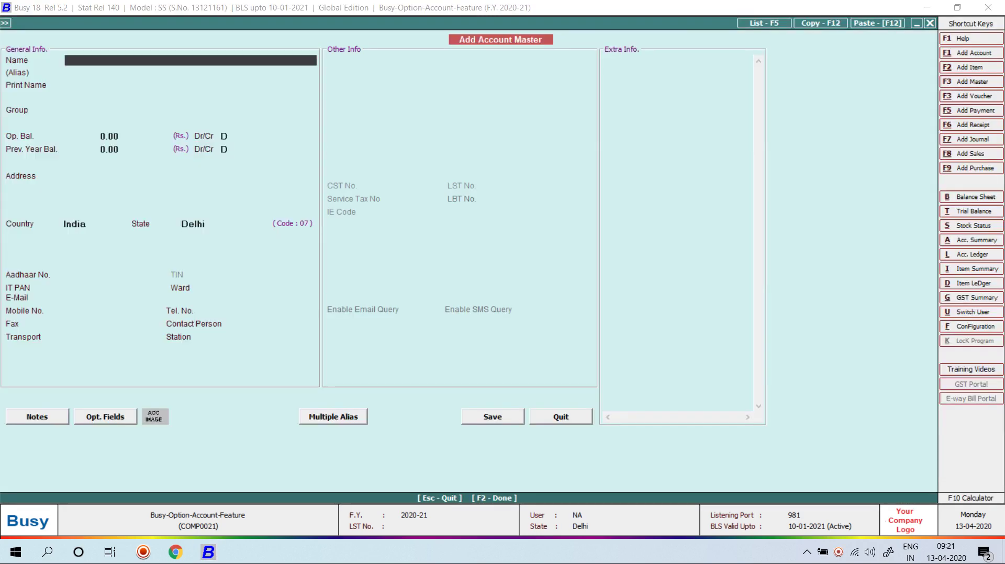
text(ak trading company)
key(Return)
key(Return)
key(Return)
text(sun)
key(Down)
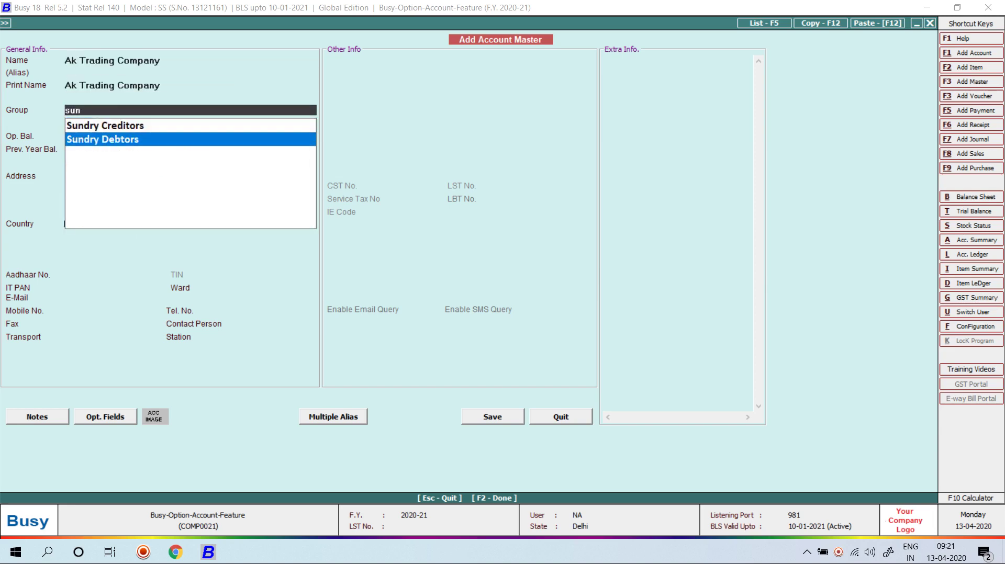
key(Return)
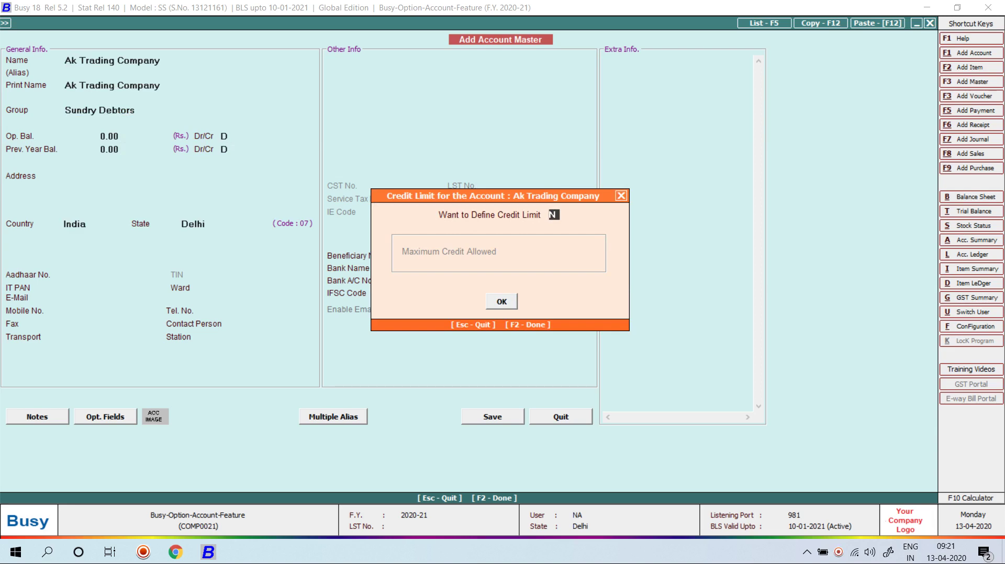
key(y)
key(Return)
text(50000)
key(Return)
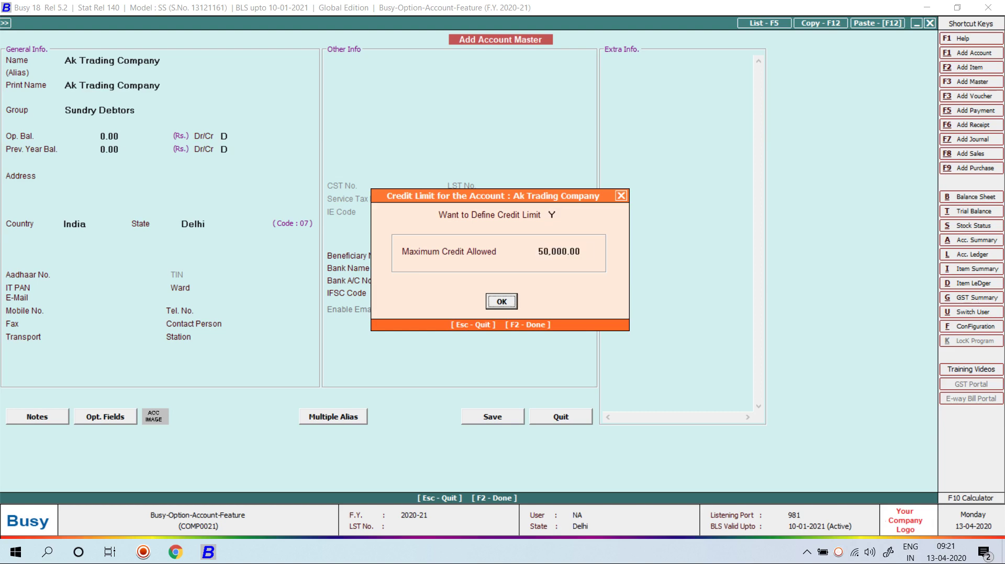
key(Return)
key(F2)
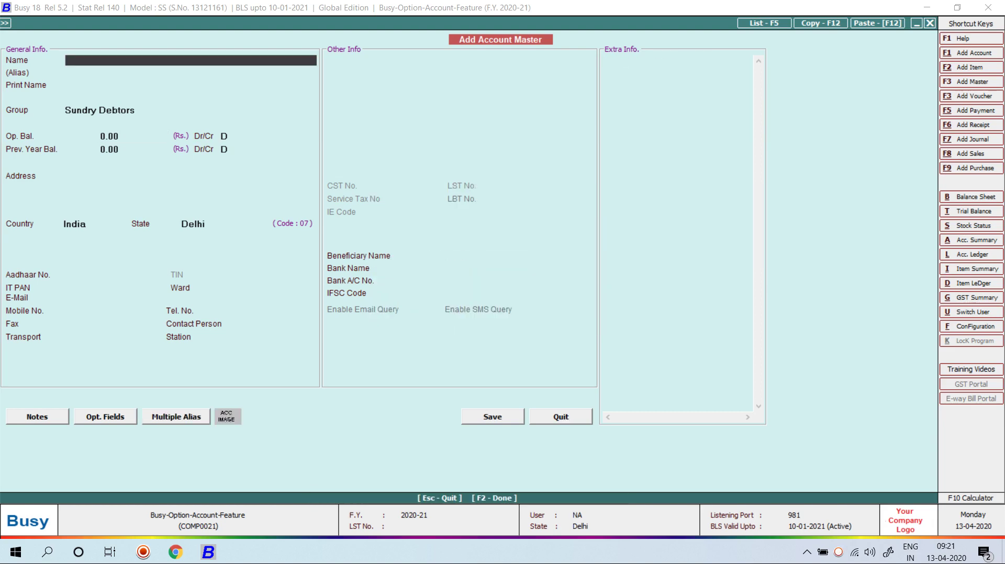
- Begin an 'Sk Trading Company' account in a Sundry group, then abandon it unsaved
text(sk trading company)
key(Return)
key(Return)
key(Return)
key(Return)
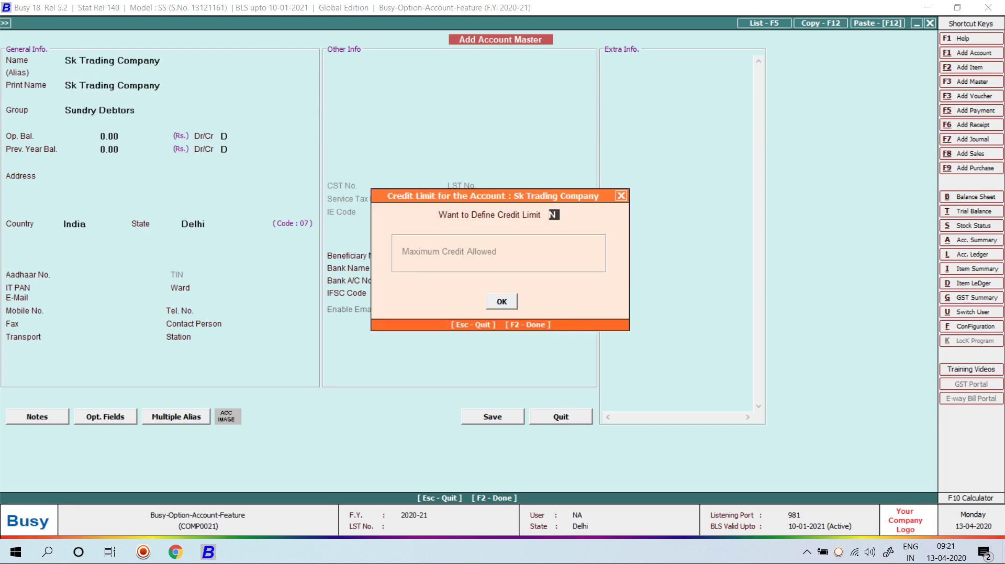
key(Escape)
key(Up)
text(su)
key(Return)
key(Escape)
key(Escape)
key(Return)
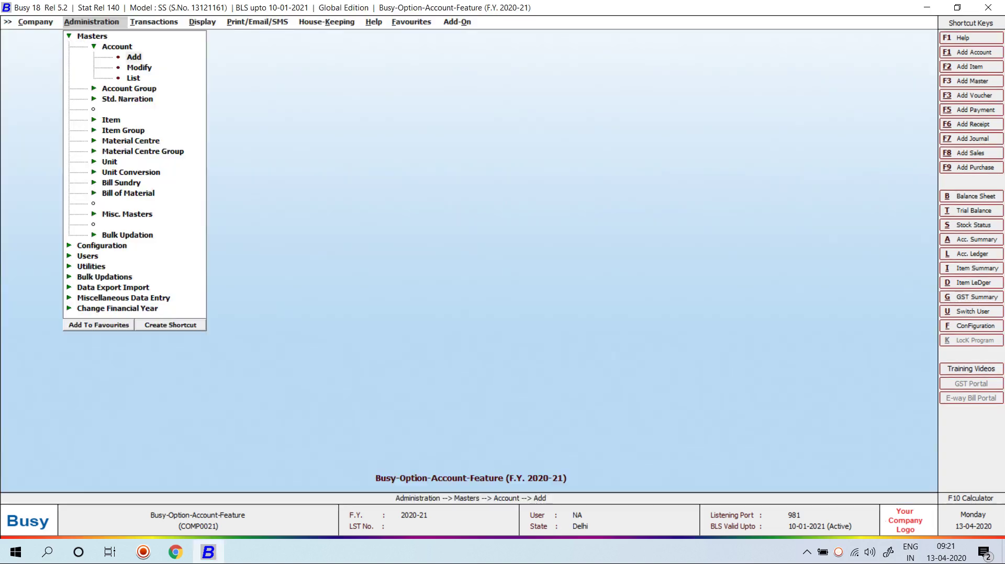
- Enter 'Sk' under Sundry Creditors, skip the credit limit, and quit without saving
key(Return)
text(Sk)
key(Return)
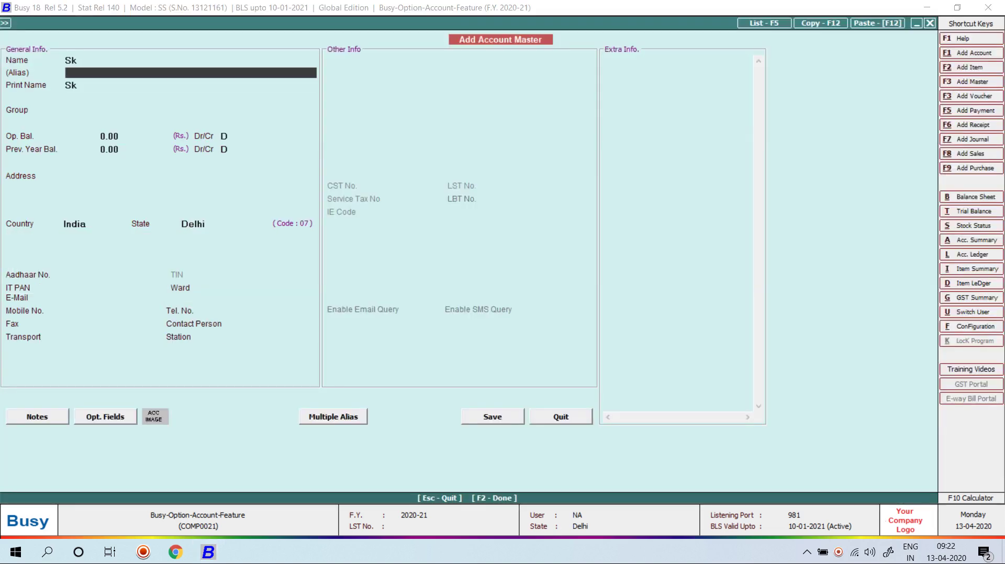
key(Return)
key(Return)
text(sun)
key(Return)
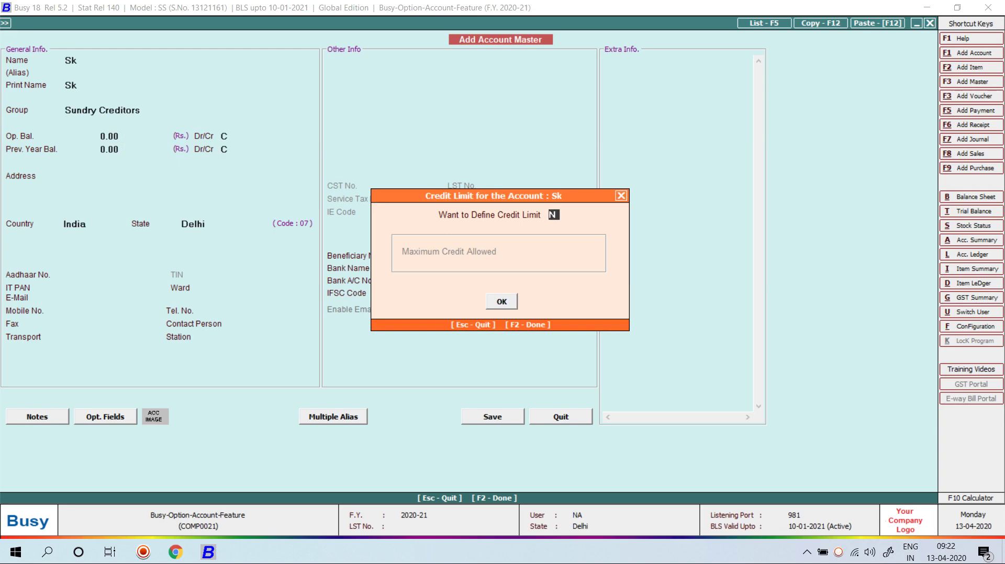
key(Escape)
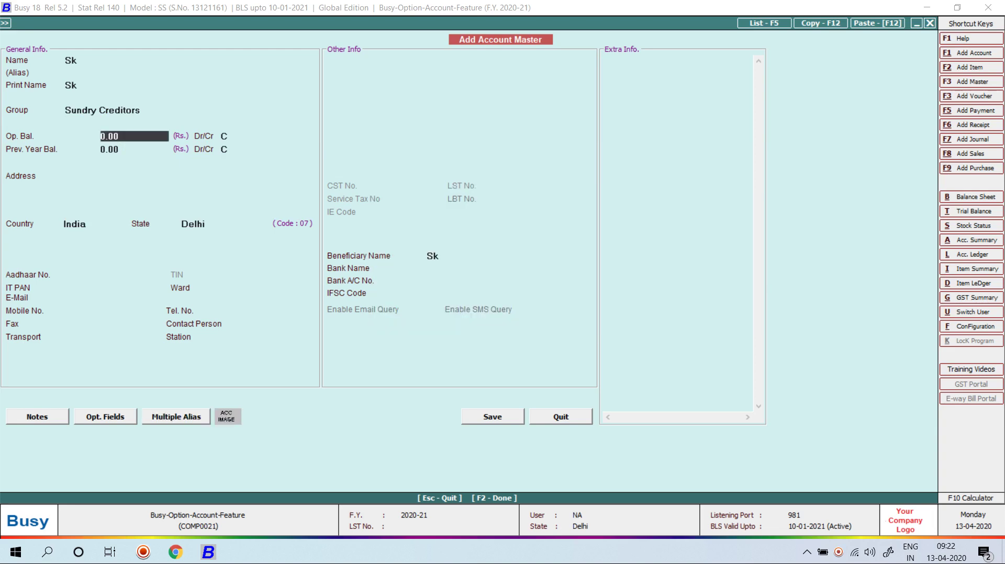
key(Escape)
key(Return)
key(Escape)
key(Escape)
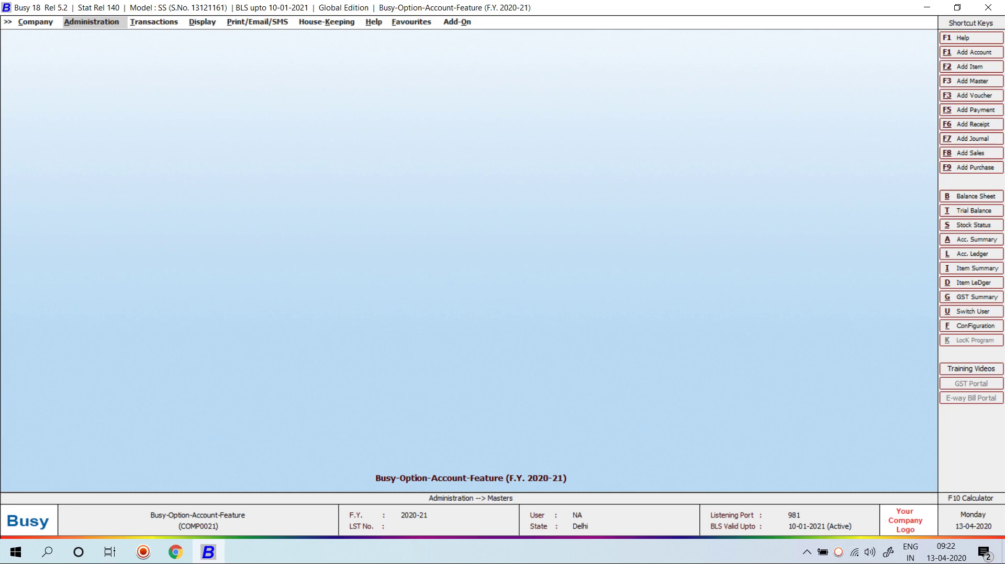
- Uncheck Treat 'Dont Allow' as 'Warning Only' for Superuser in Warning Alarms, save, and recheck
key(Return)
key(Down)
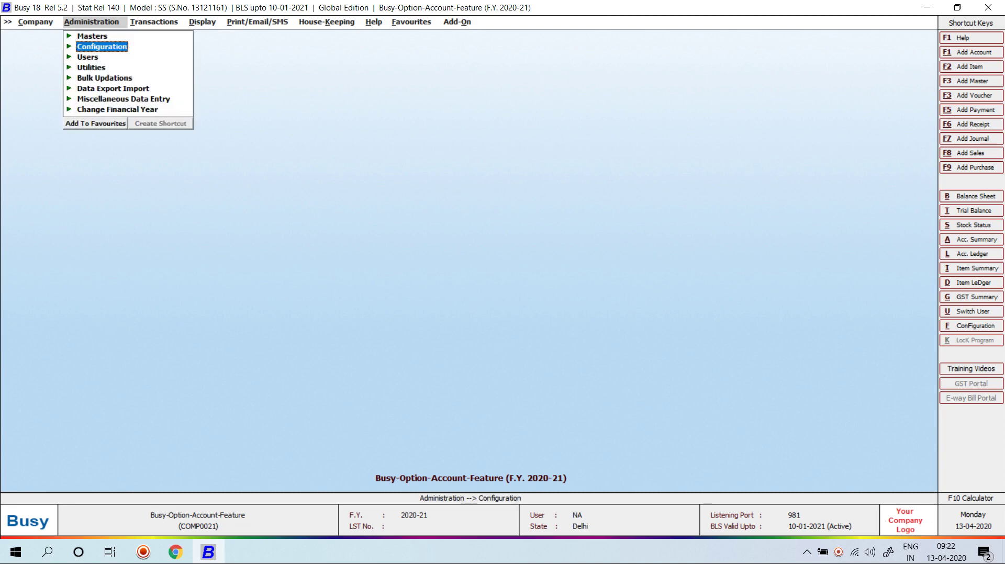
key(Return)
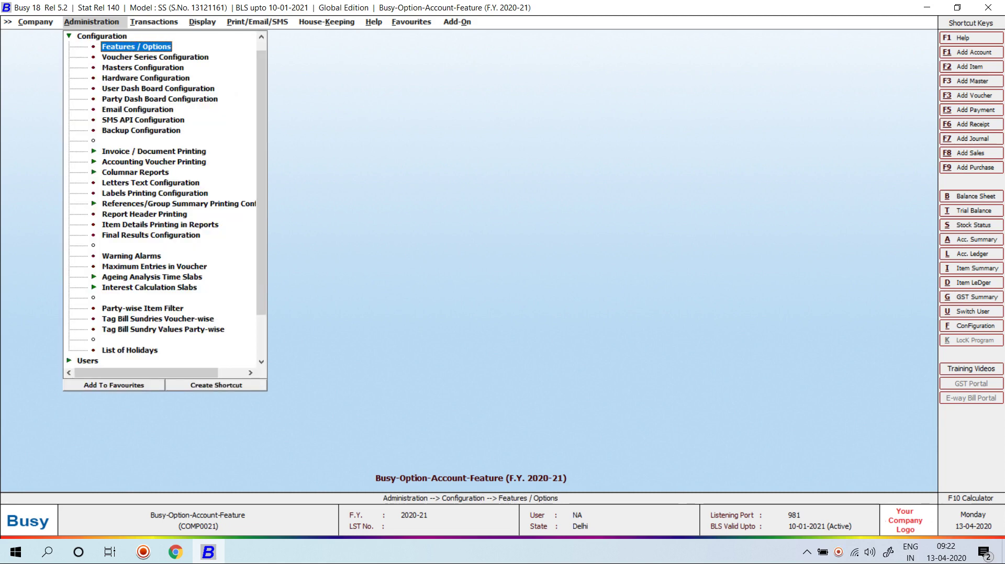
key(Down)
key(Down)
key(Down)
key(Down)
key(Down)
key(Down)
key(Down)
key(Down)
key(Down)
key(Down)
key(Down)
key(Down)
key(Down)
key(Down)
key(Down)
key(Down)
key(Down)
key(Down)
key(Down)
key(Down)
key(Return)
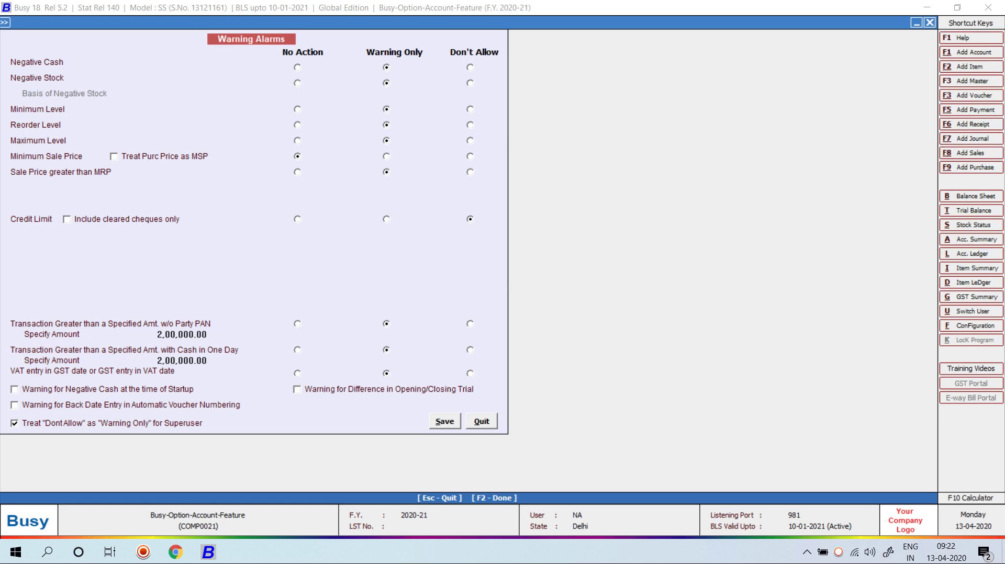
click(15, 423)
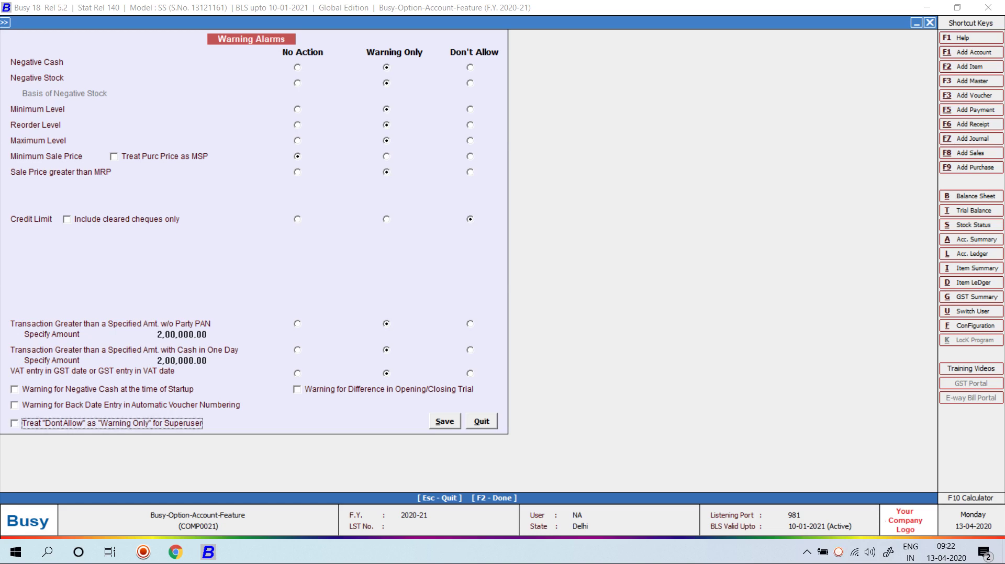
click(445, 421)
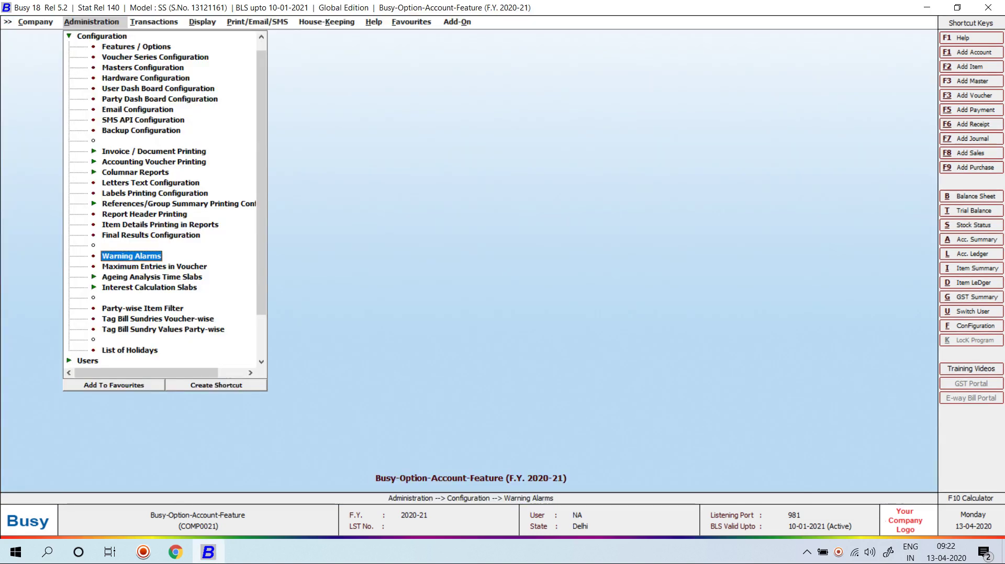
key(Return)
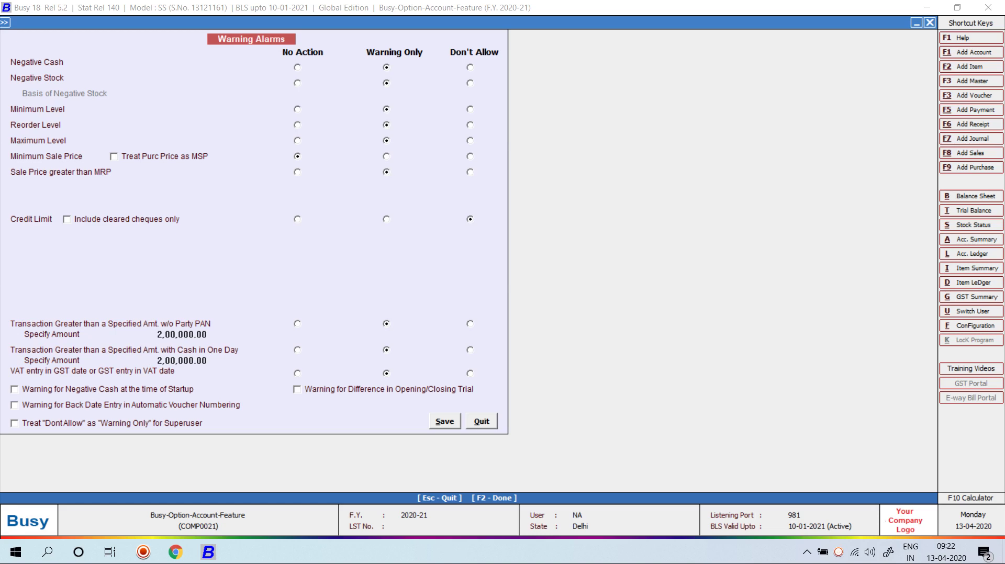
key(Escape)
key(Escape)
- Draft a sales voucher for Ak Trading Company: quantity 1 at price 49,000, not yet saved
key(Right)
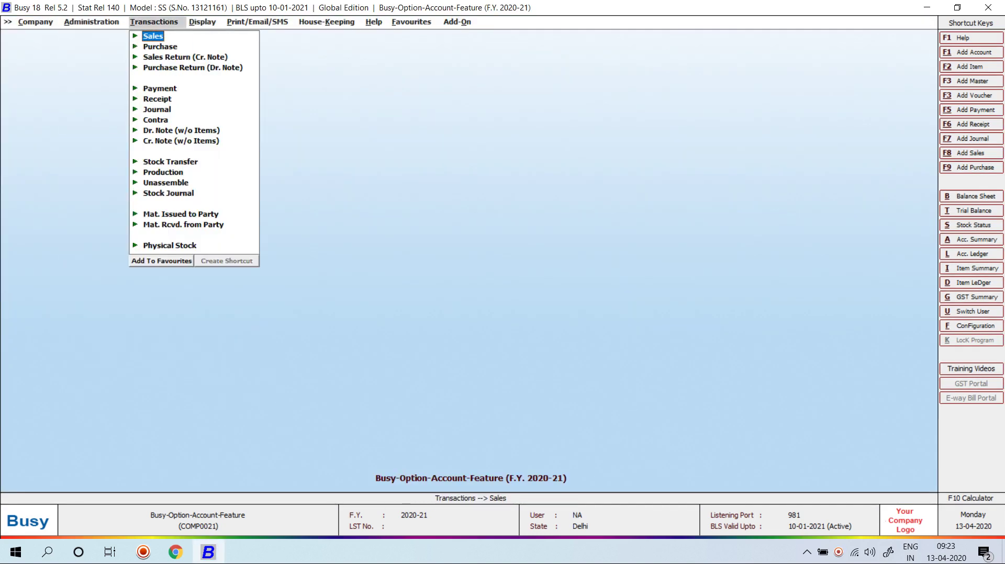
key(Return)
key(Return)
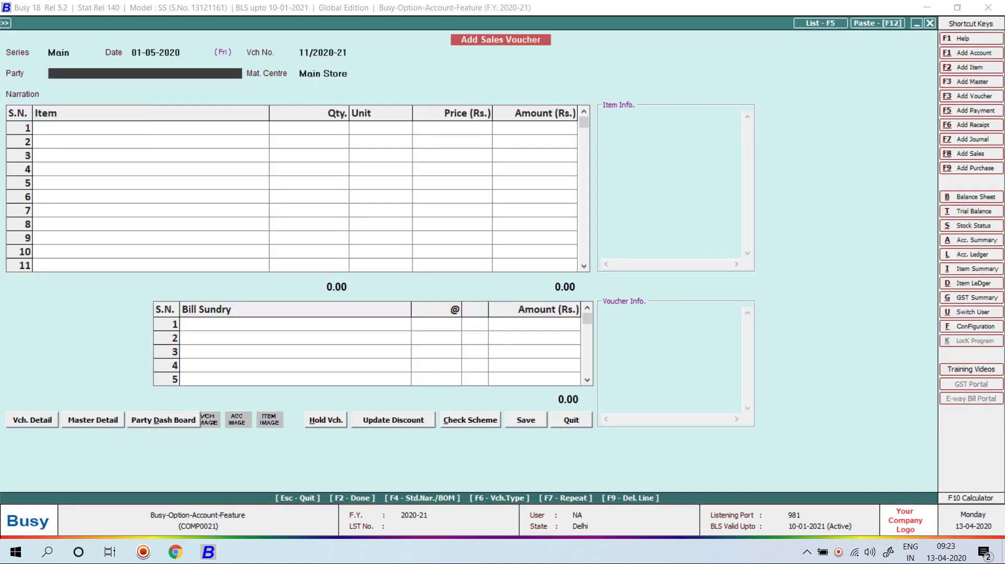
key(Return)
key(Return)
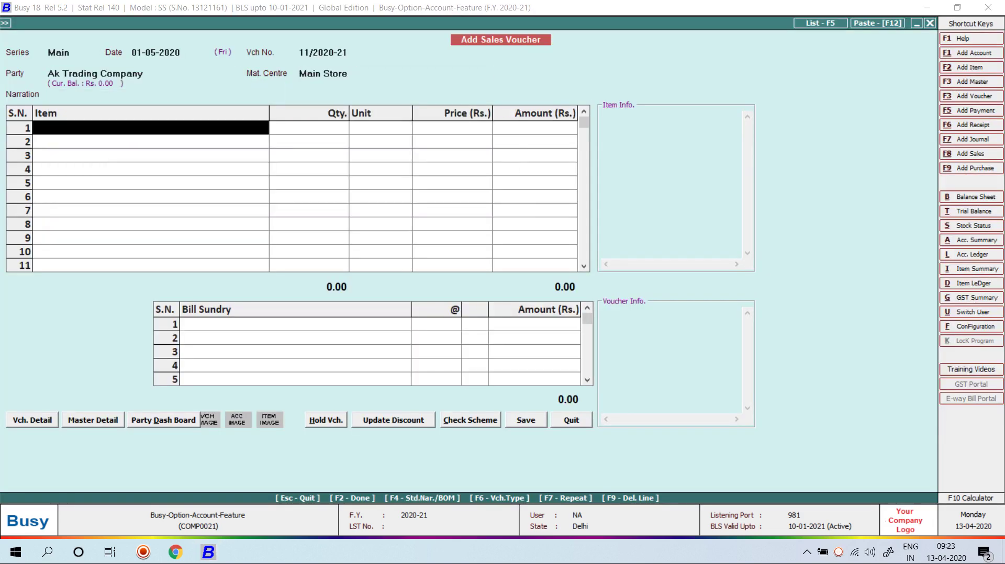
key(Return)
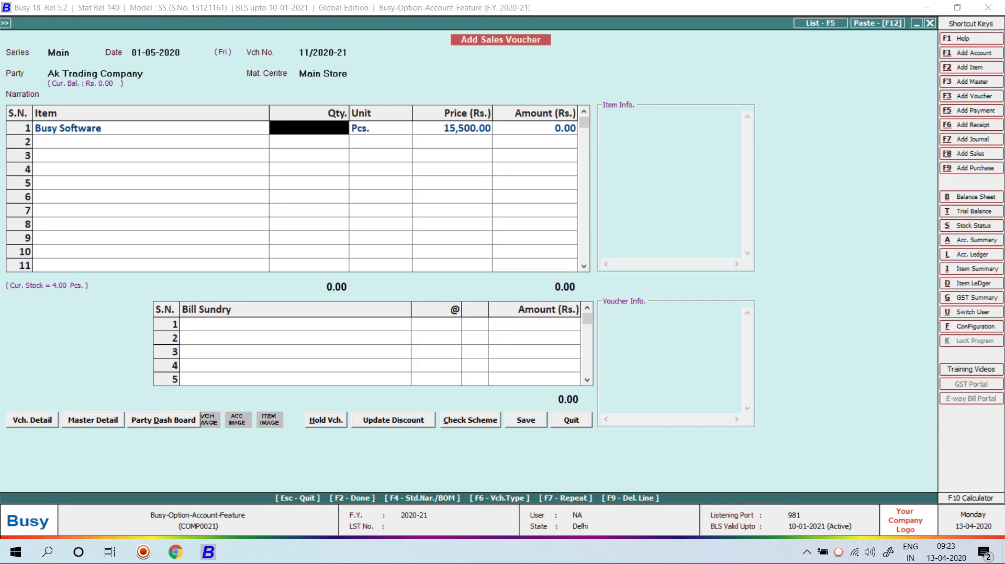
text(1)
key(Return)
key(Return)
key(Return)
key(Left)
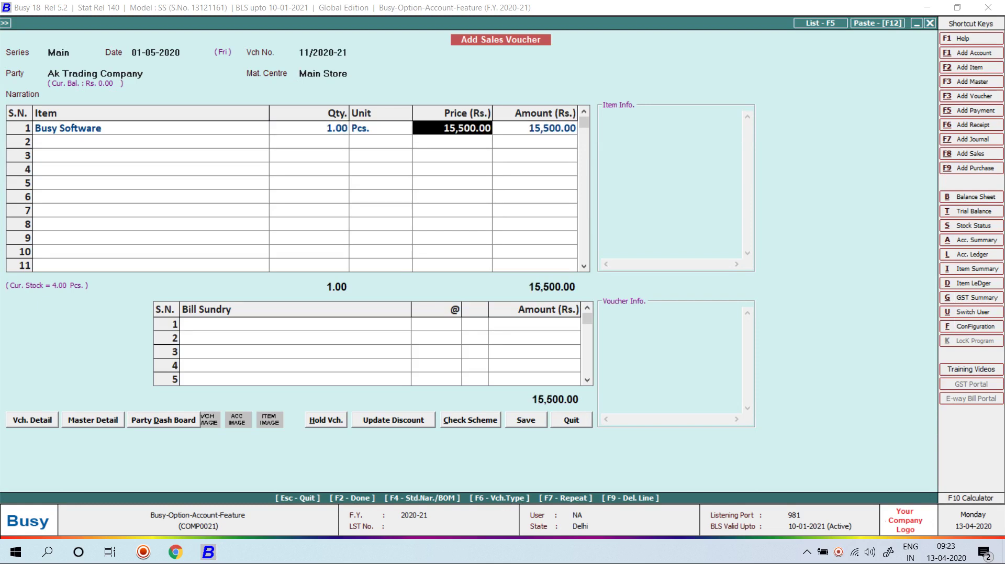
text(49000)
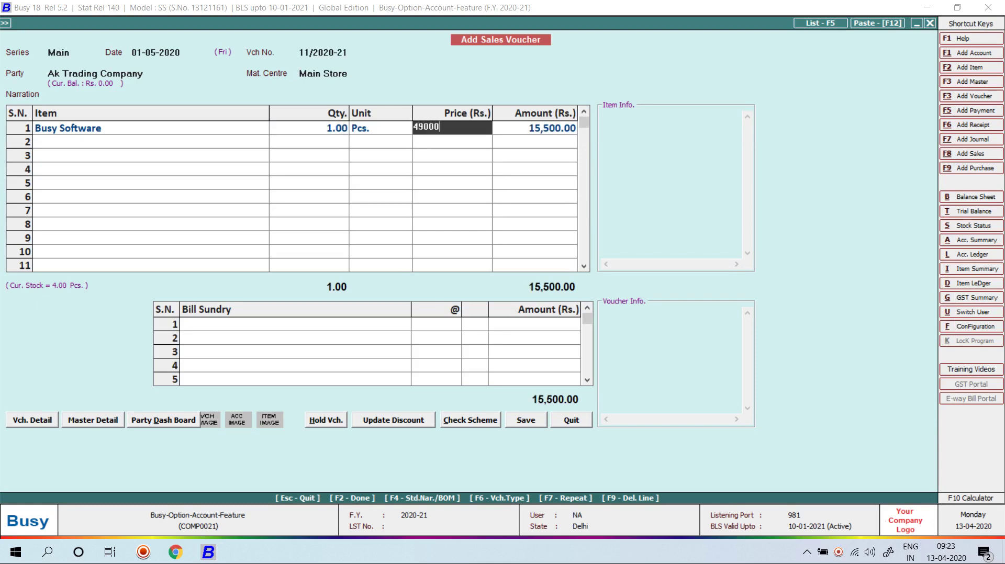
key(Return)
key(Return)
key(Return)
key(F2)
key(F2)
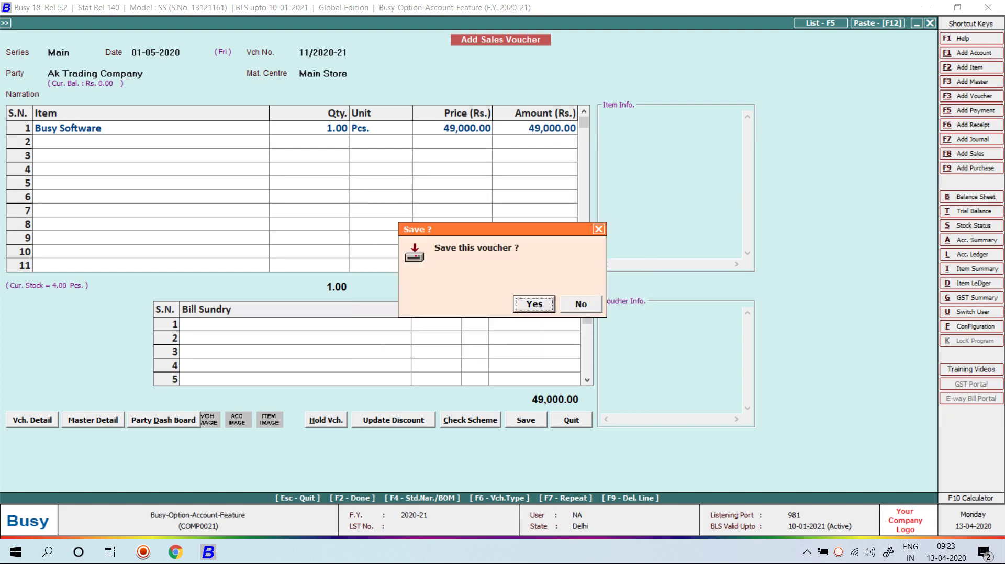
key(Right)
- Raise the price to 50,001 and attempt saving, hitting the Credit Limit Crossed error
key(Return)
key(Left)
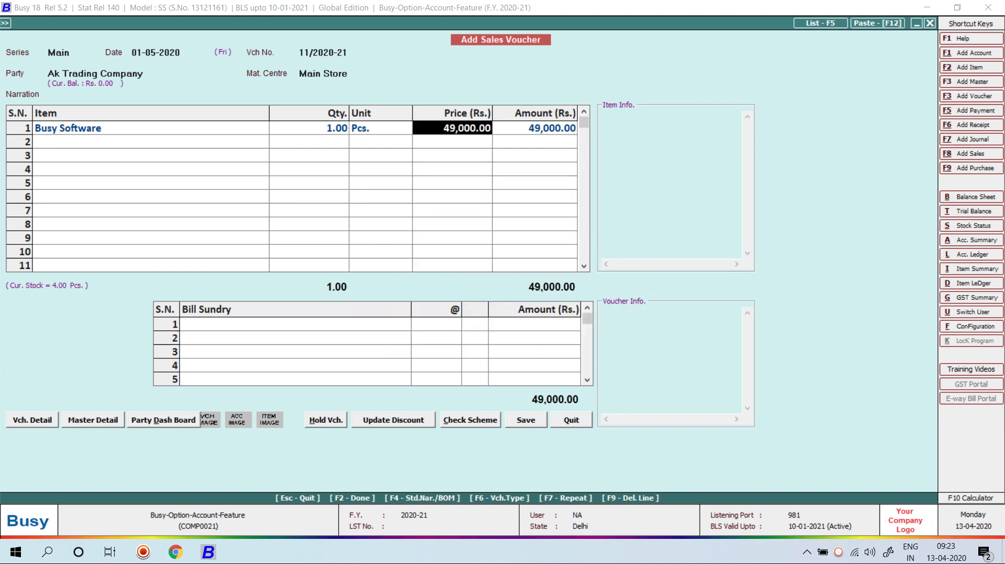
text(50,001)
key(Return)
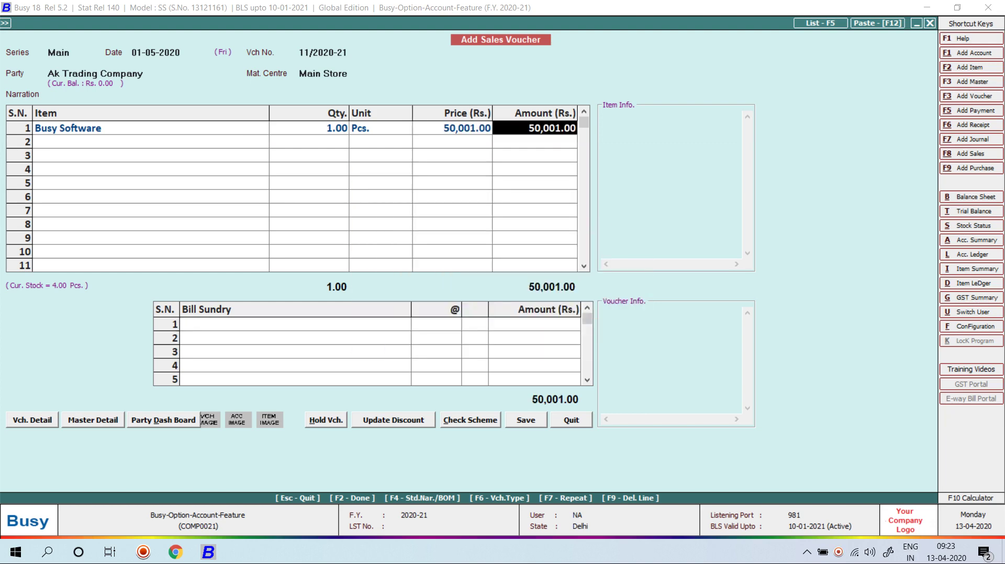
key(Return)
key(F2)
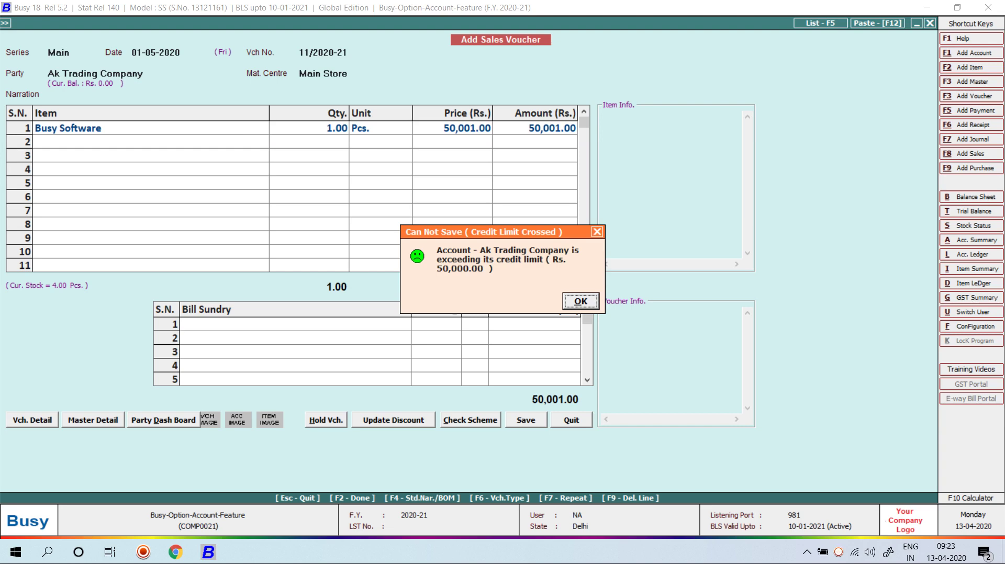
key(Return)
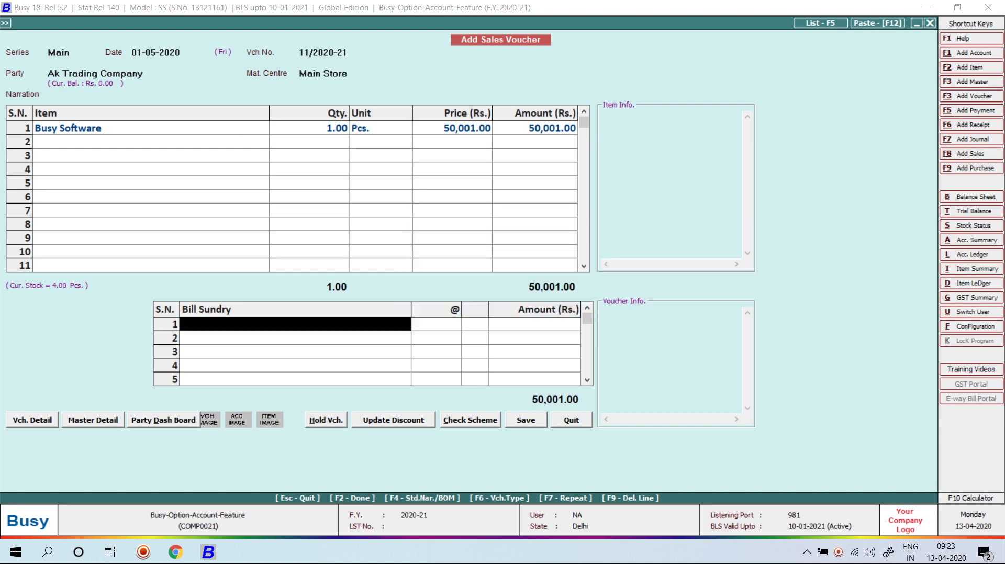
- Correct the price to 21,000, save the voucher, and decline printing
key(Up)
key(Right)
key(Right)
key(Up)
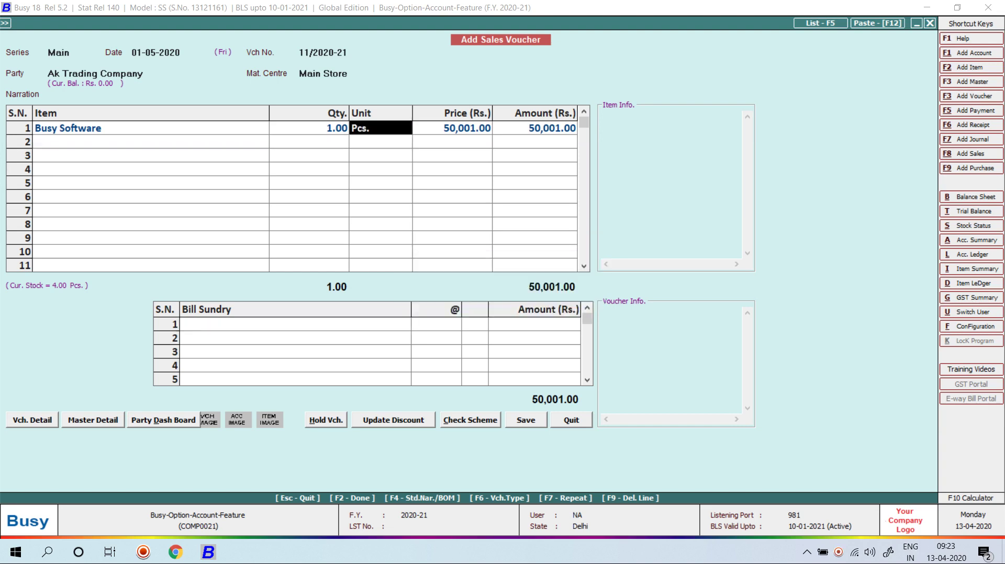
key(Right)
text(21000)
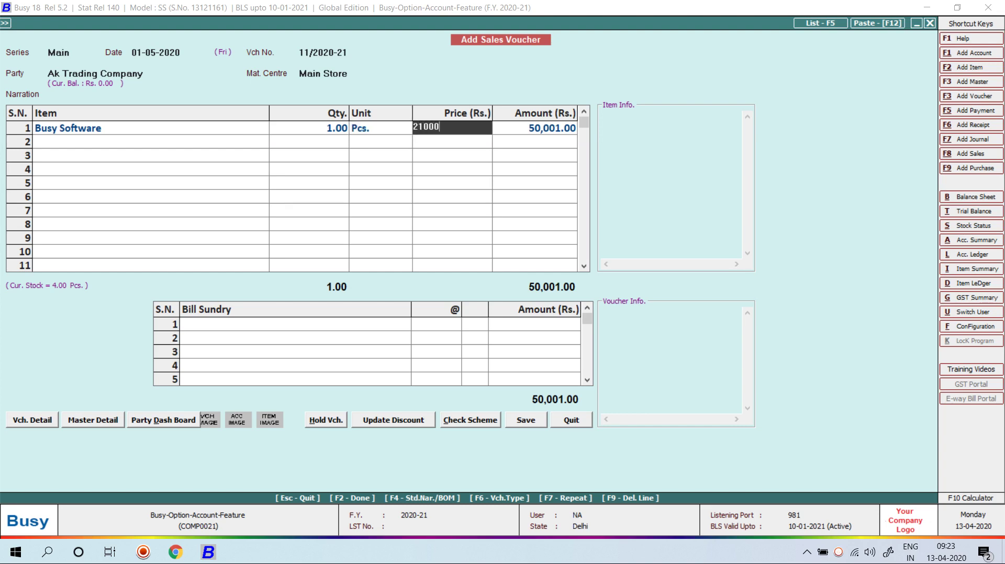
key(Return)
key(Return)
key(Return)
key(Return)
key(Return)
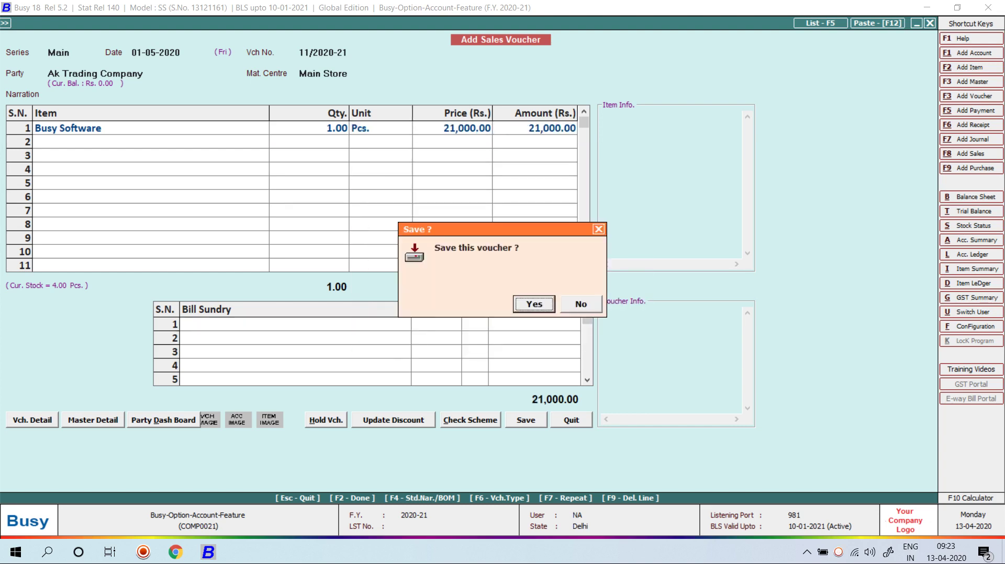
key(Return)
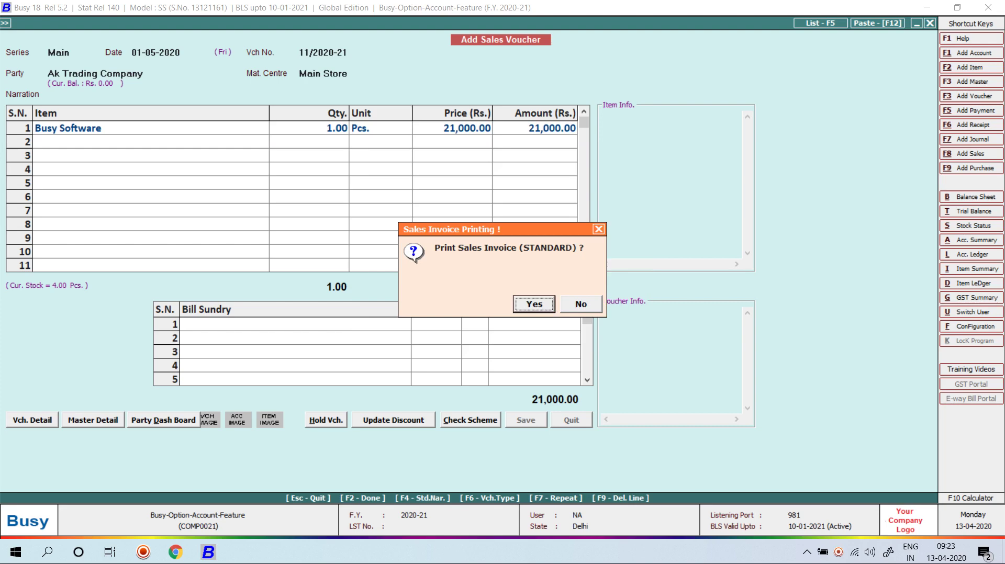
key(Right)
key(Return)
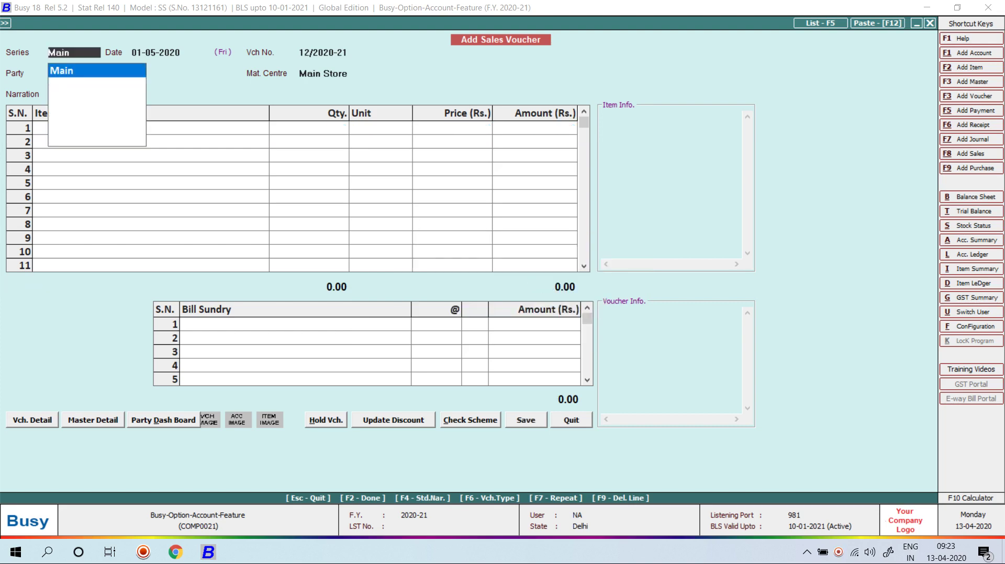
- Run Credit Limit Variance for all accounts, limit-crossing only, as on 31-05-2020 (empty)
key(Escape)
key(Escape)
key(Escape)
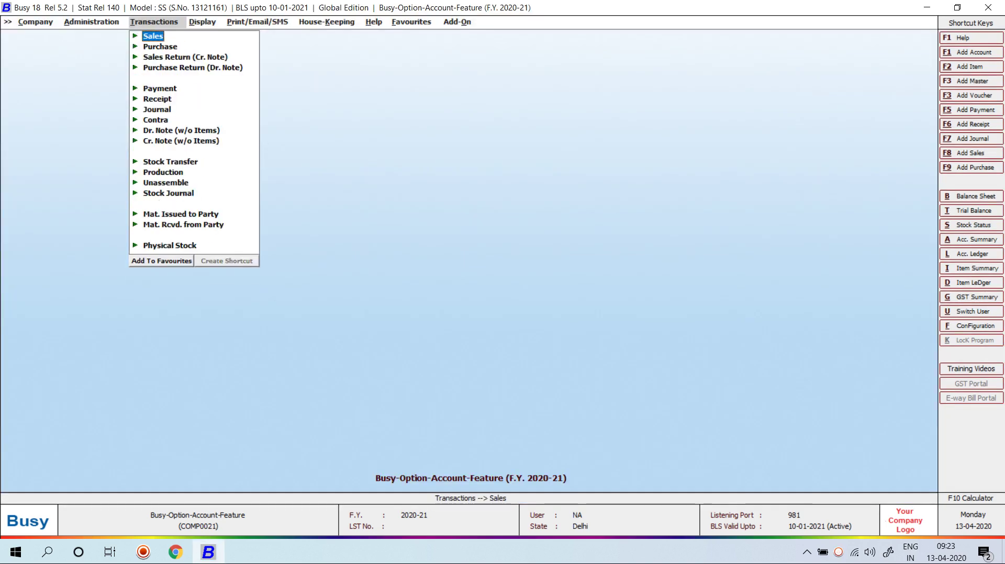
key(Right)
key(Down)
key(Down)
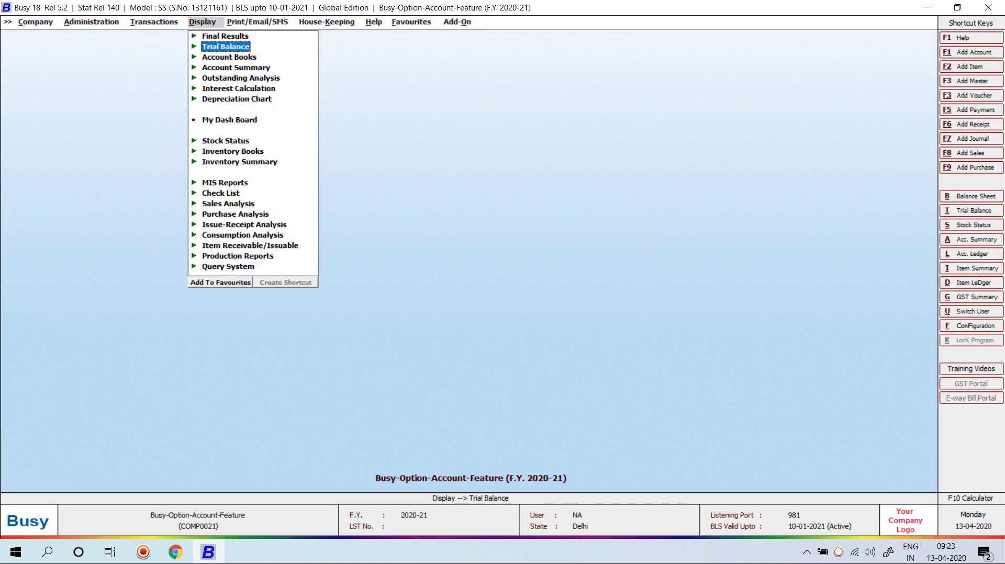
key(Down)
key(Down)
key(Down)
key(Down)
key(Down)
key(Down)
key(Down)
key(Down)
key(Down)
key(Return)
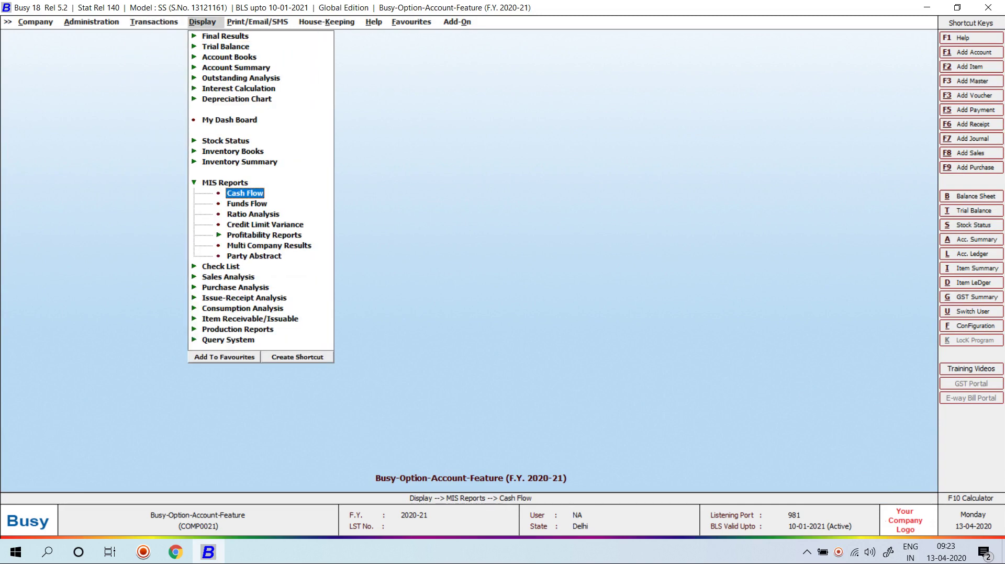
key(Down)
key(Down)
key(Down)
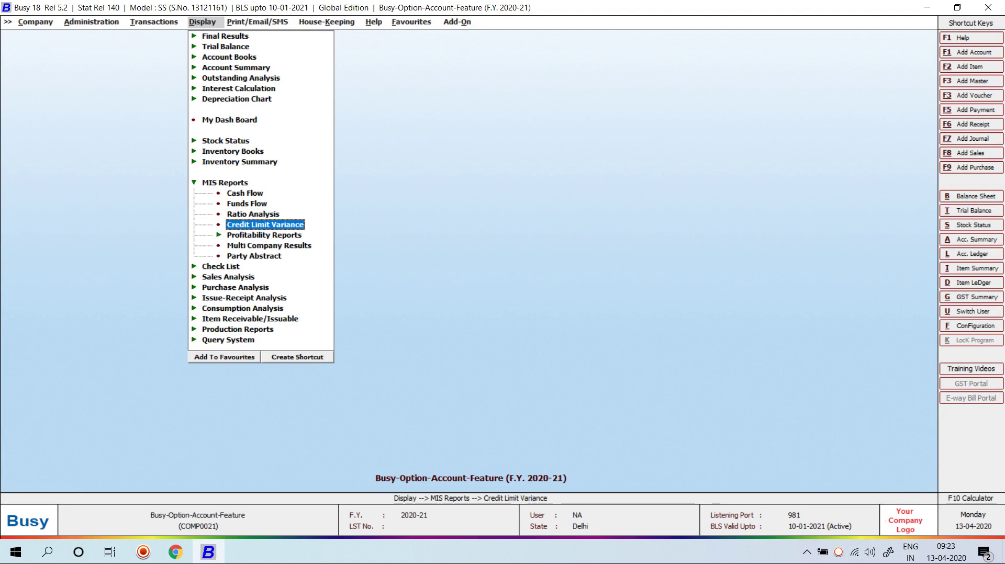
key(Return)
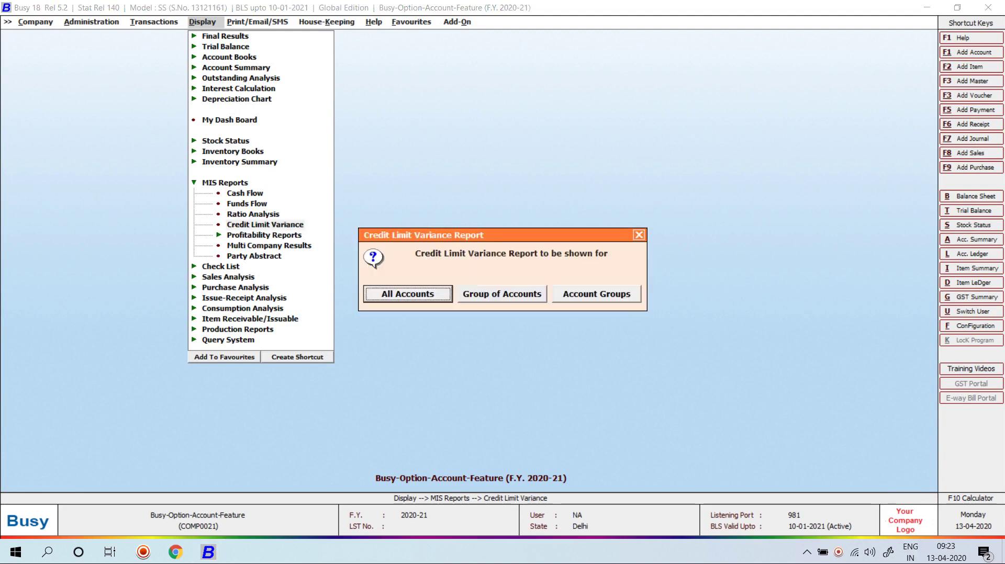
key(Return)
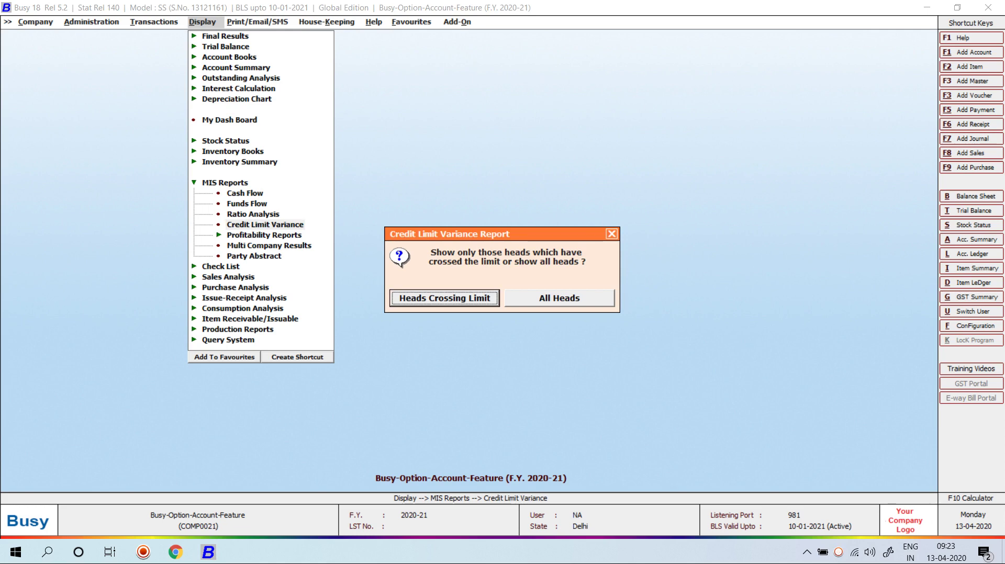
key(Return)
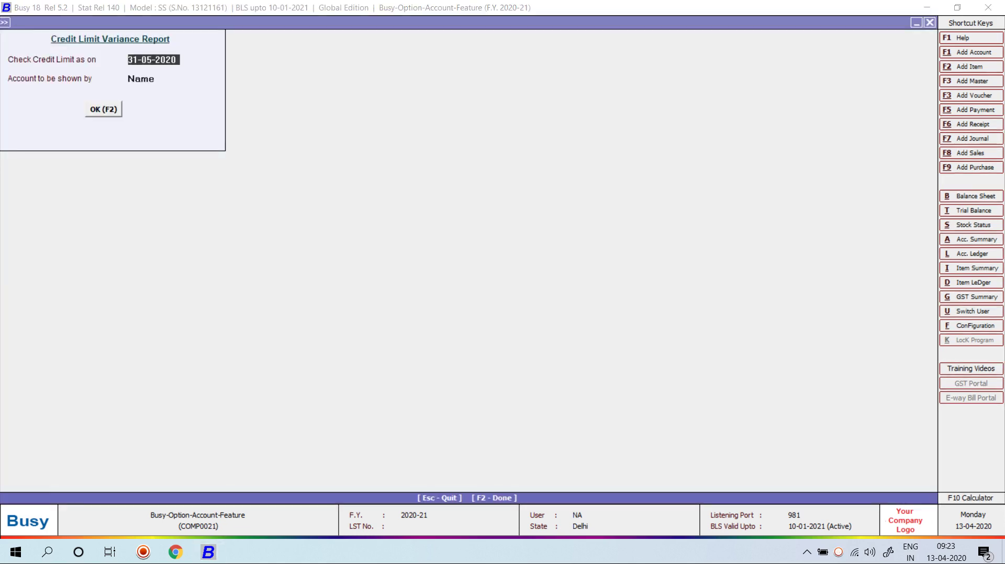
key(F2)
key(Escape)
- Rerun it with All Heads to see Ak Trading Company at 21,000 Dr, then exit
key(F2)
key(Right)
key(Return)
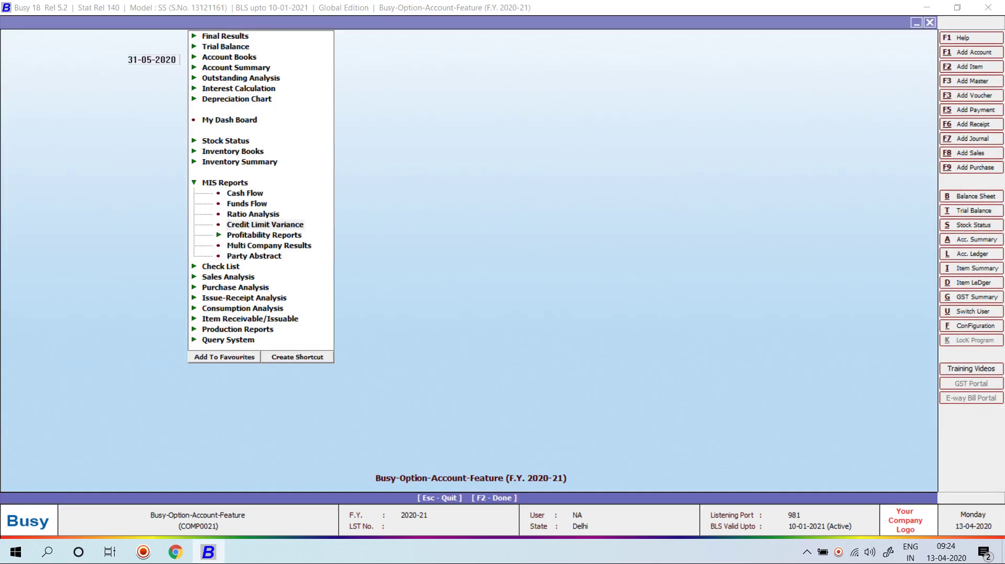
key(Return)
key(F2)
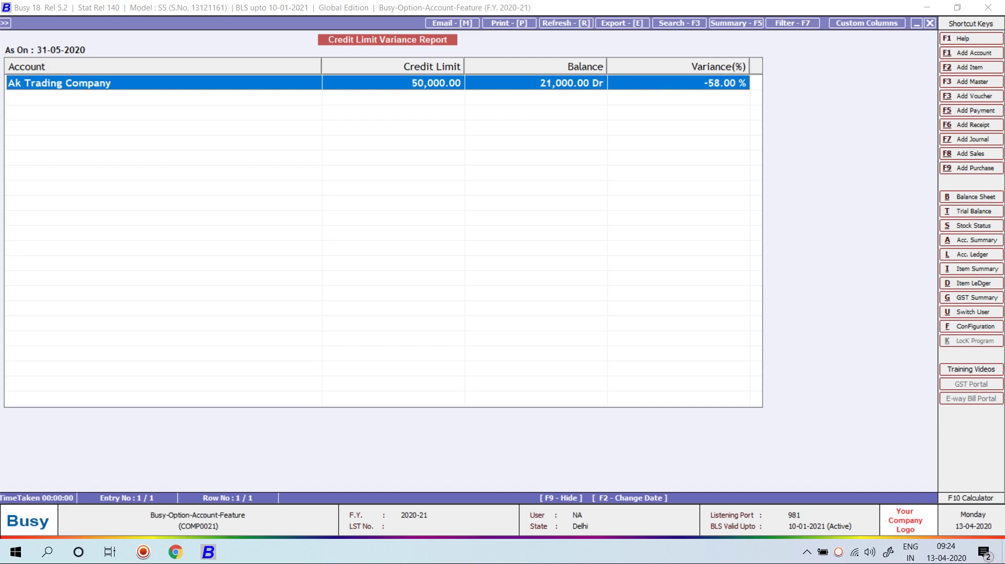
key(Escape)
key(Escape)
key(Escape)
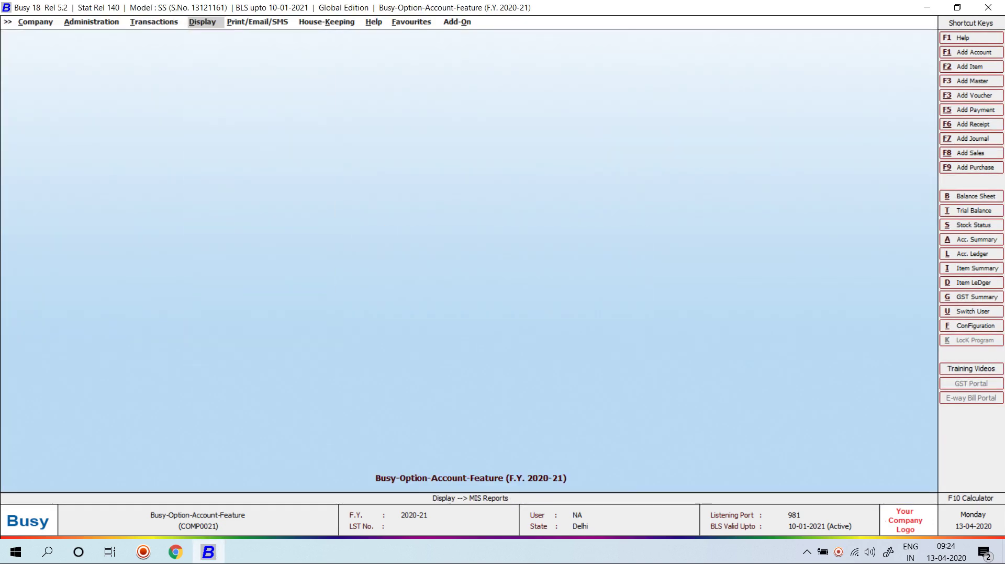
key(Left)
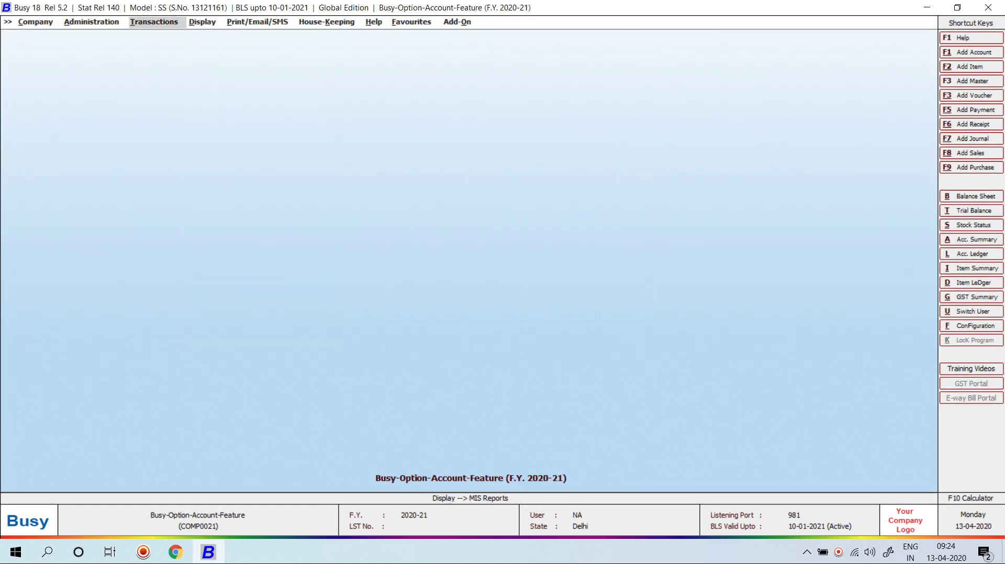
key(Left)
key(Down)
key(Down)
key(Return)
key(Return)
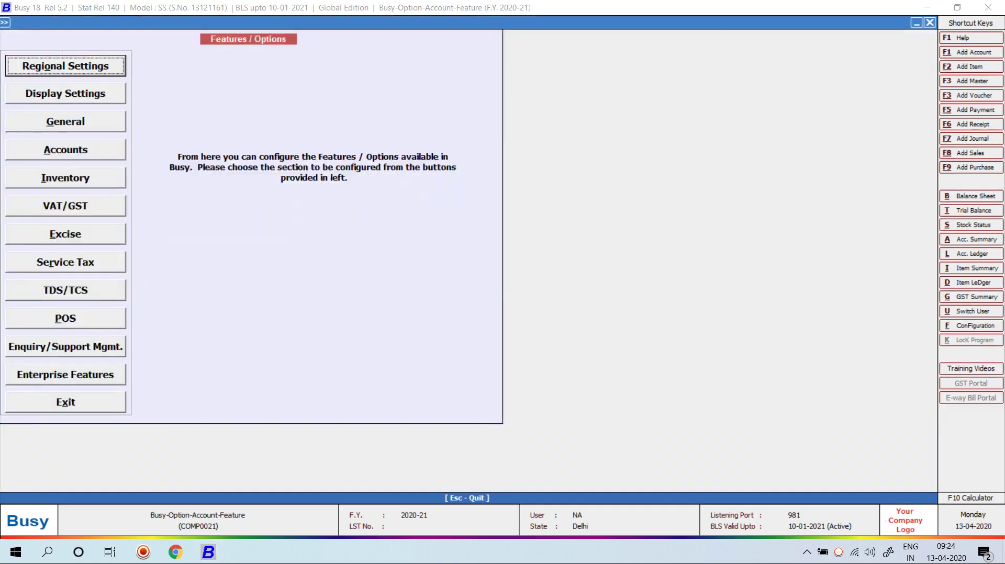
key(Down)
key(Down)
key(Down)
key(Return)
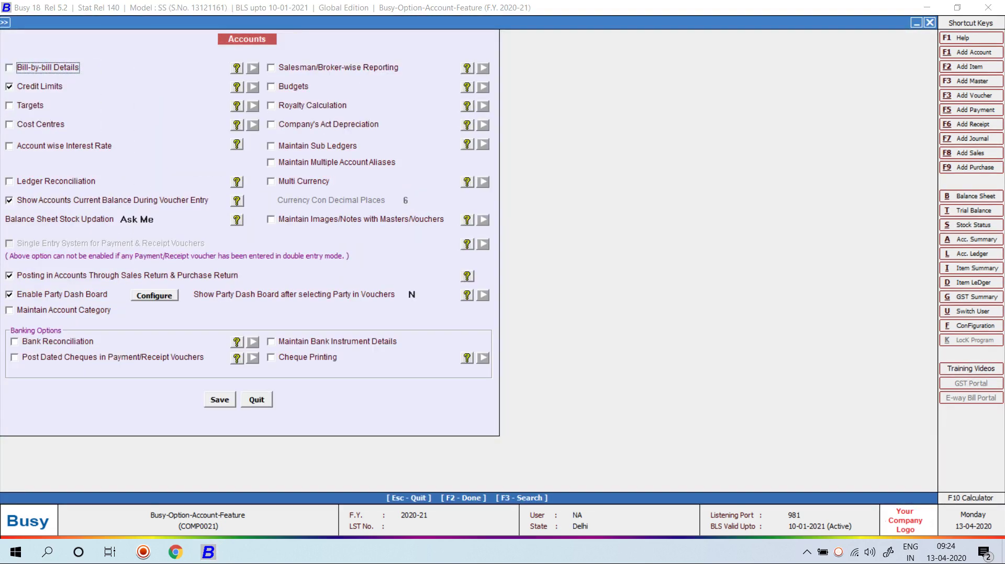
key(Escape)
key(Escape)
key(Escape)
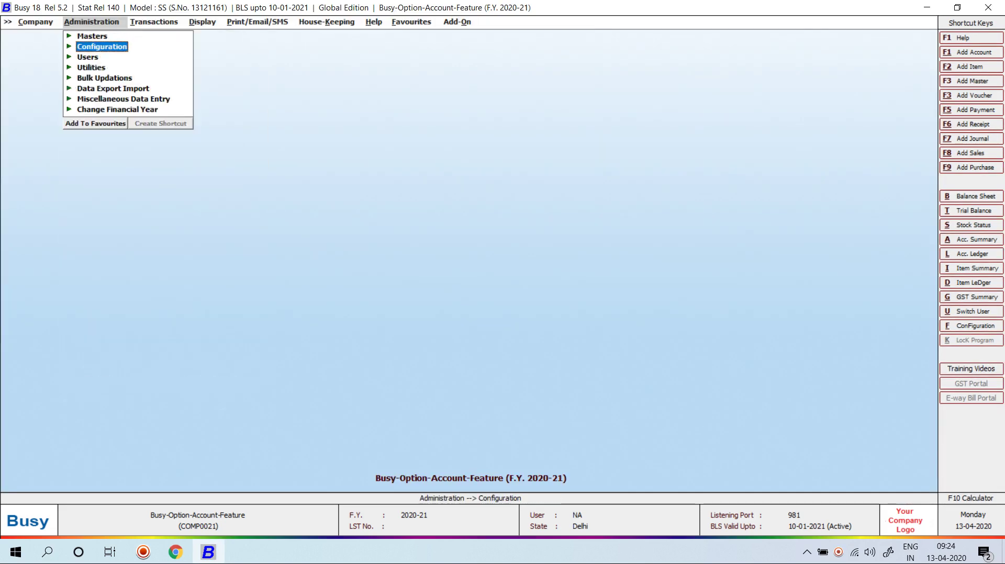
key(Escape)
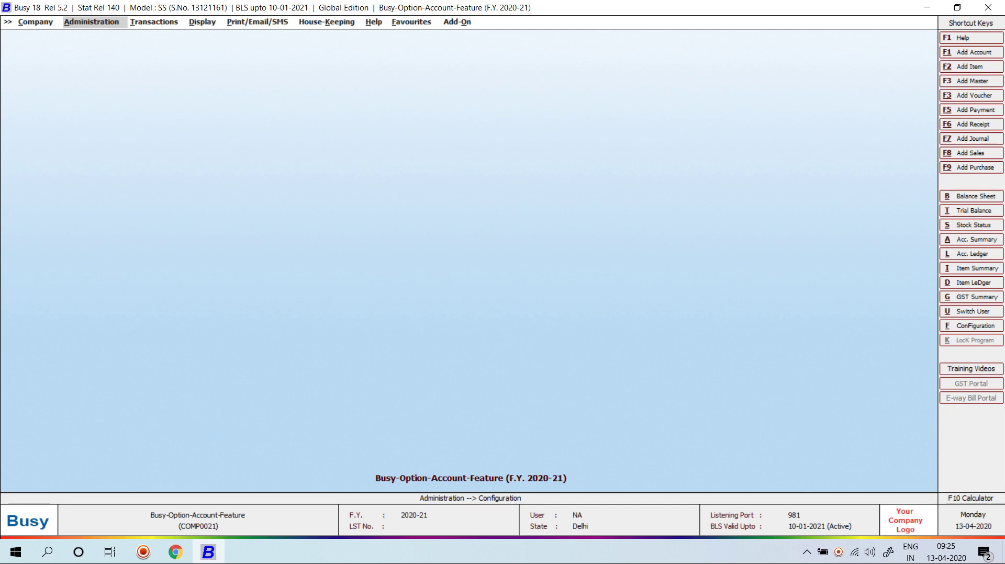
- Tick Budgets on the Accounts page of Features/Options and save
key(Return)
key(Return)
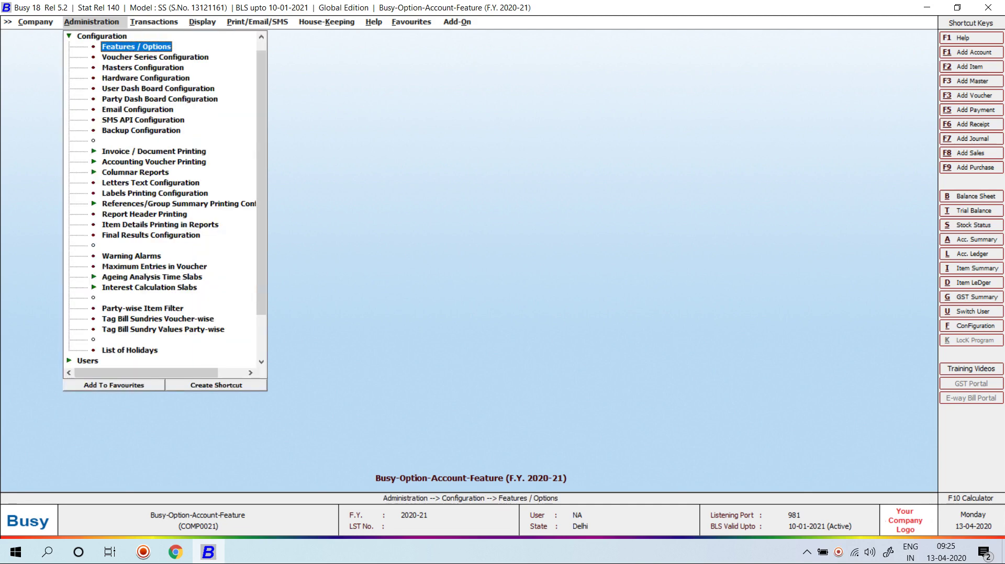
key(Return)
key(Down)
key(Down)
key(Down)
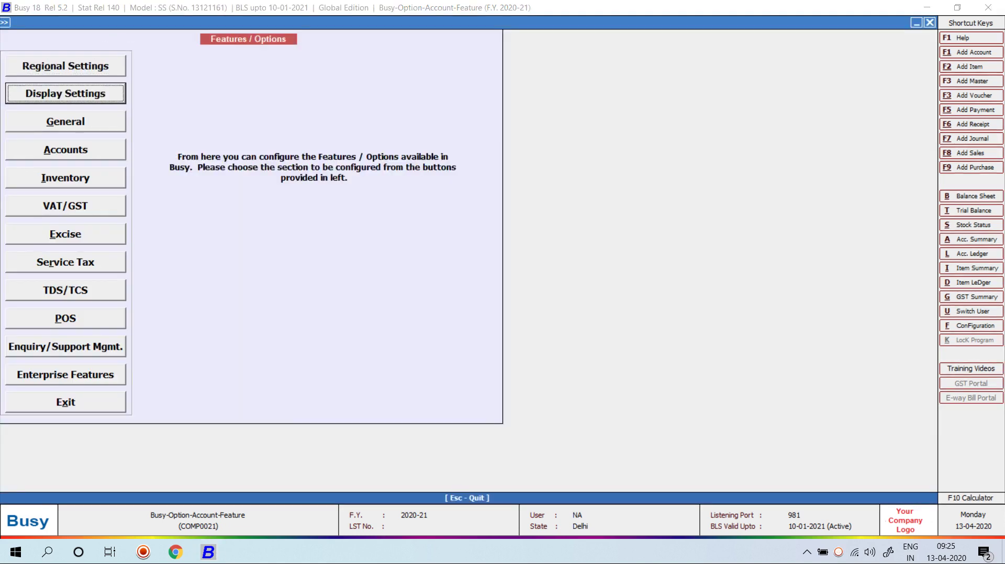
key(Return)
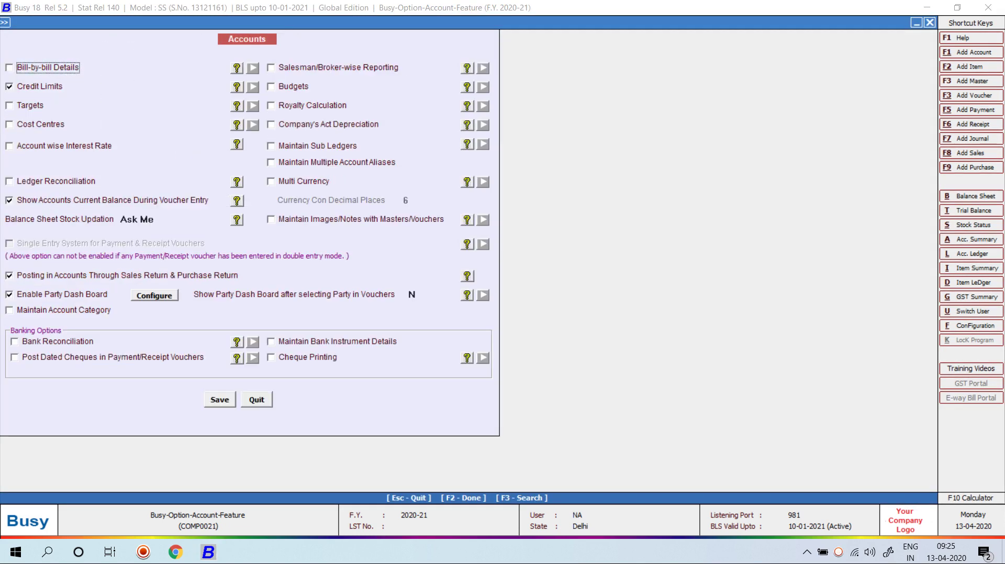
click(271, 87)
click(220, 400)
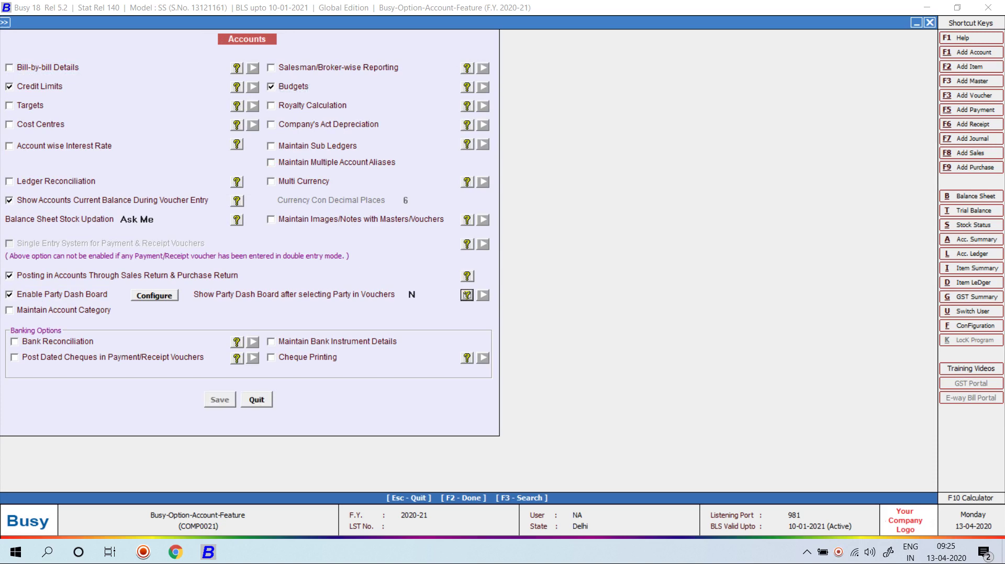
key(Escape)
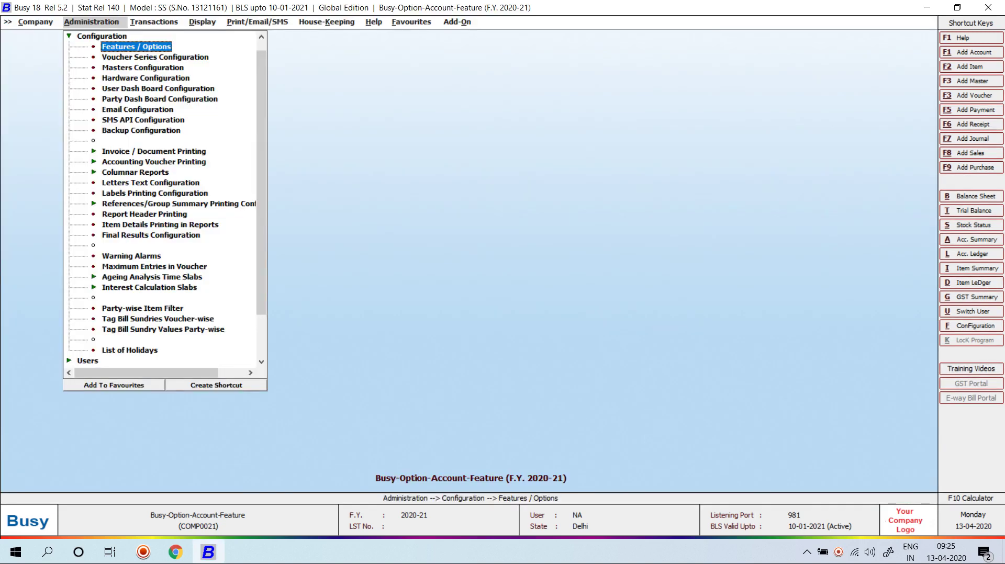
- Start a new account named Rent in the Expenses (Indirect/Admn.) group
key(Escape)
key(Up)
key(Return)
key(Return)
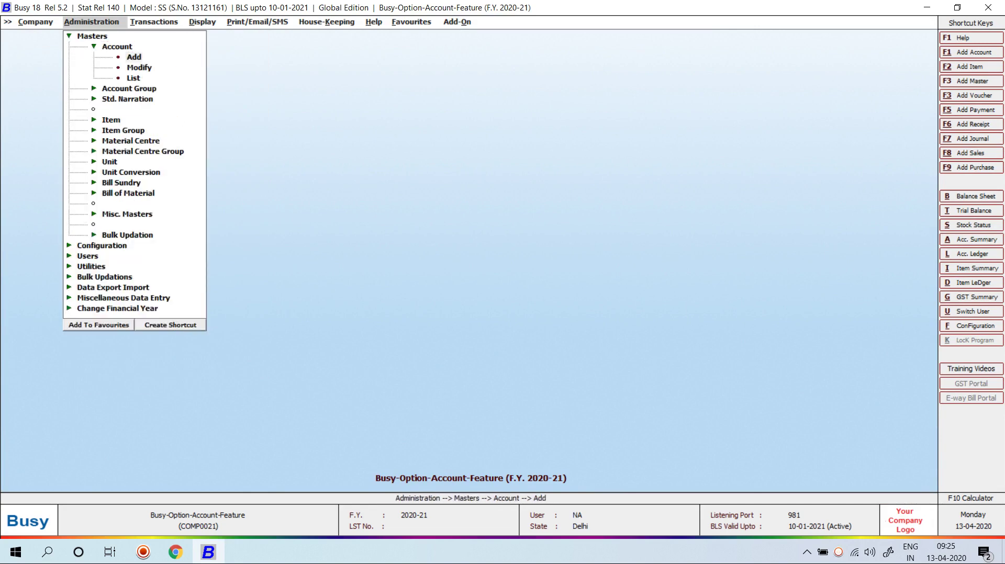
key(Return)
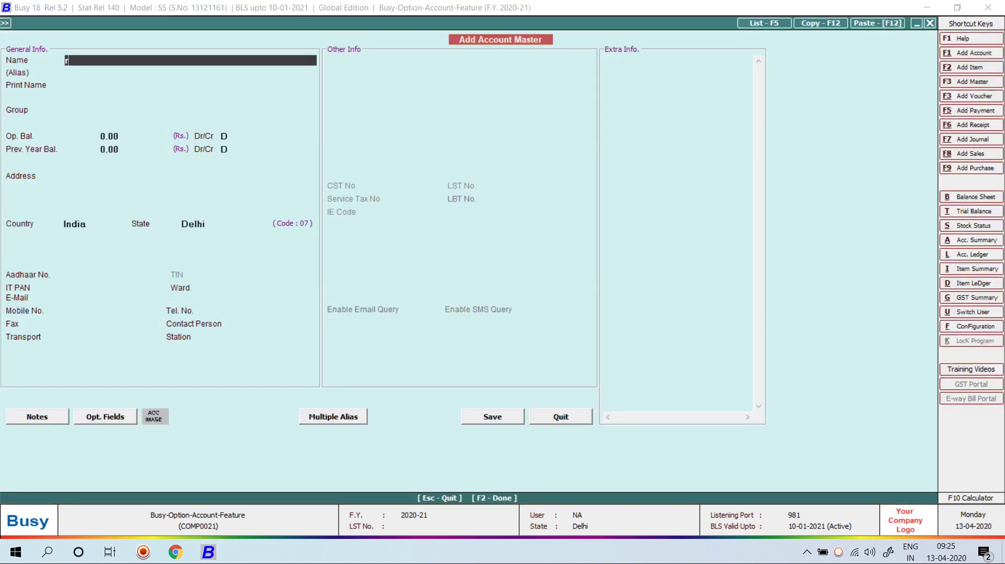
text(Rent)
key(Return)
key(Return)
key(Return)
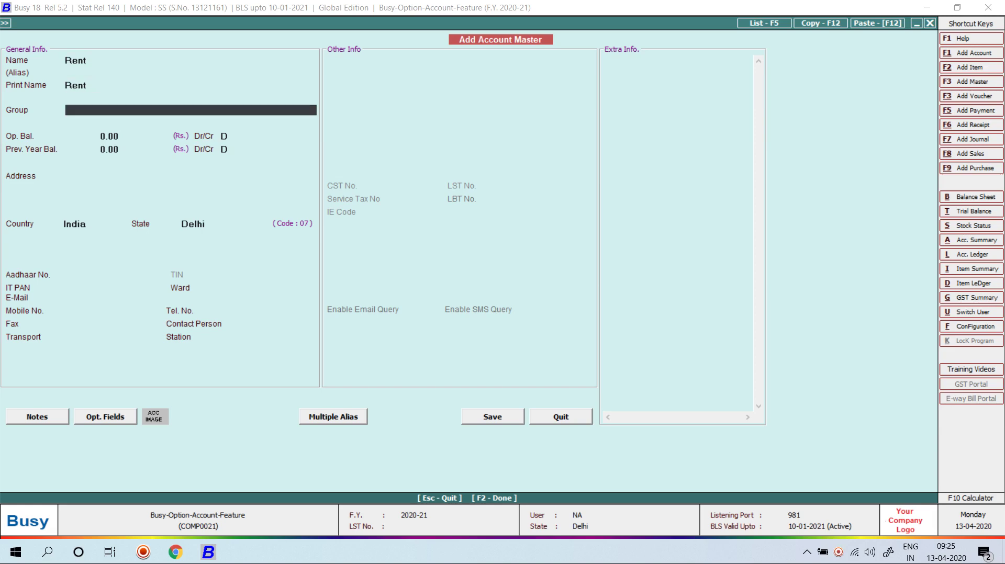
text(ex)
key(Down)
key(Return)
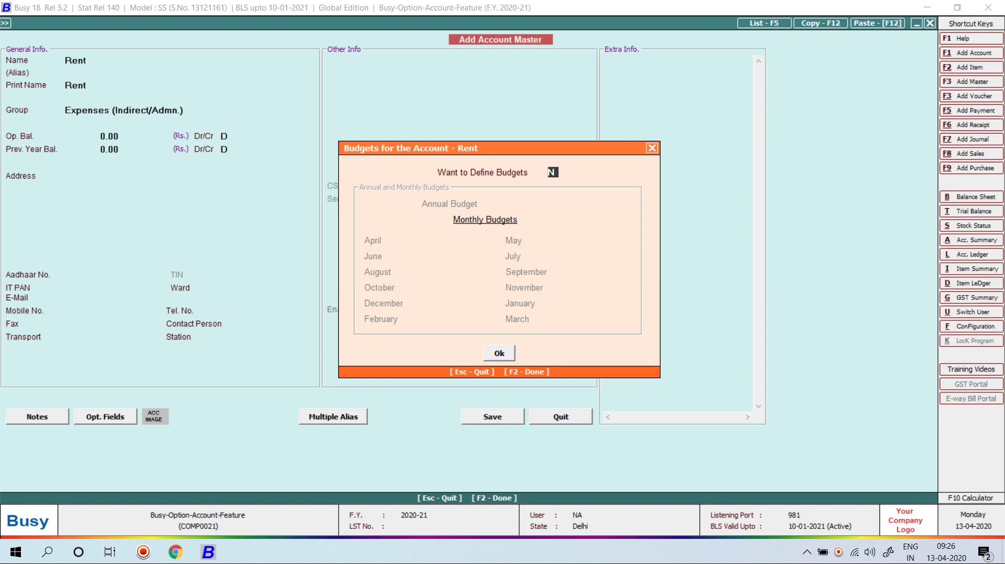
- Give Rent an annual budget of 1,20,000 at 10,000 per month and save it
key(y)
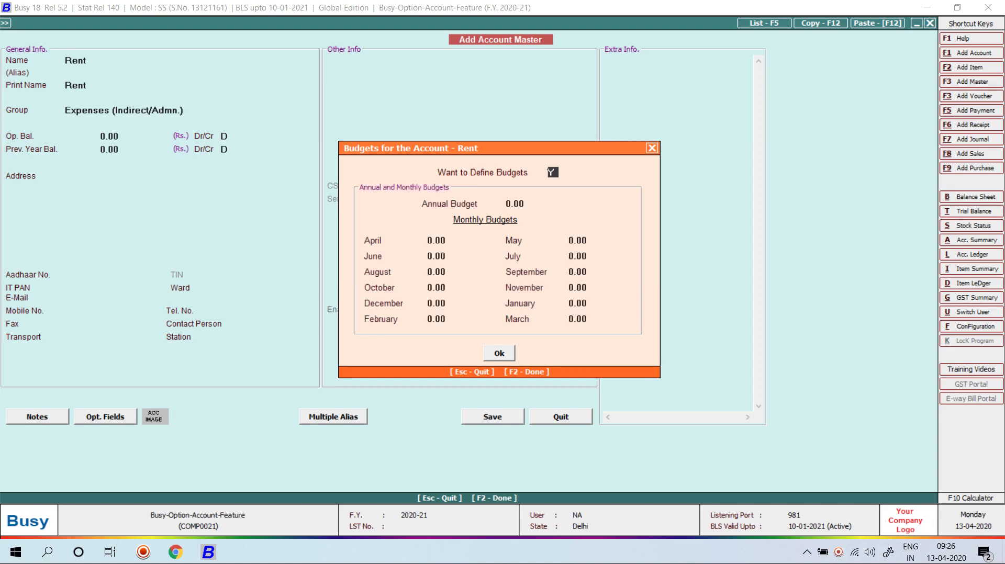
key(Return)
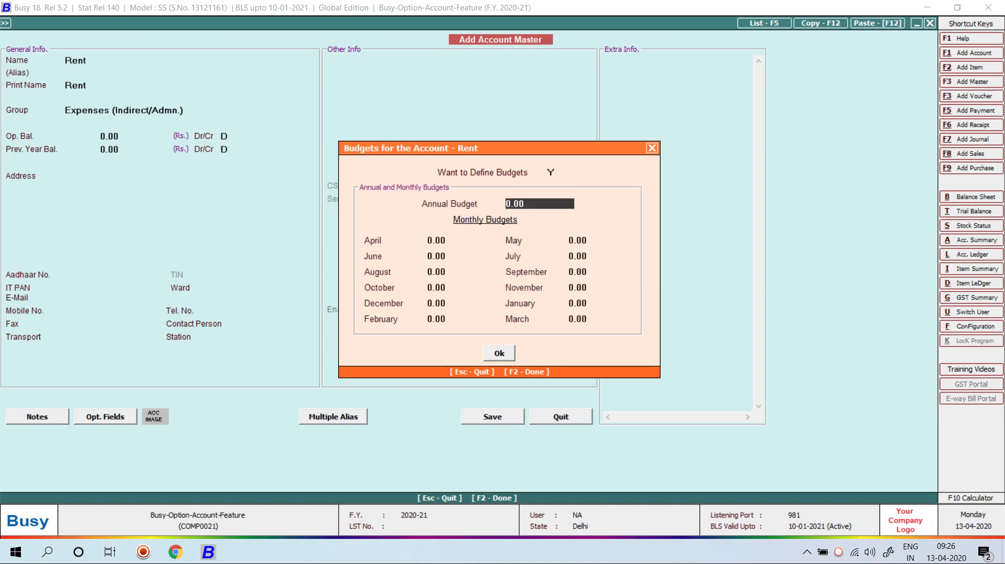
text(1,20,0)
text(00)
key(Return)
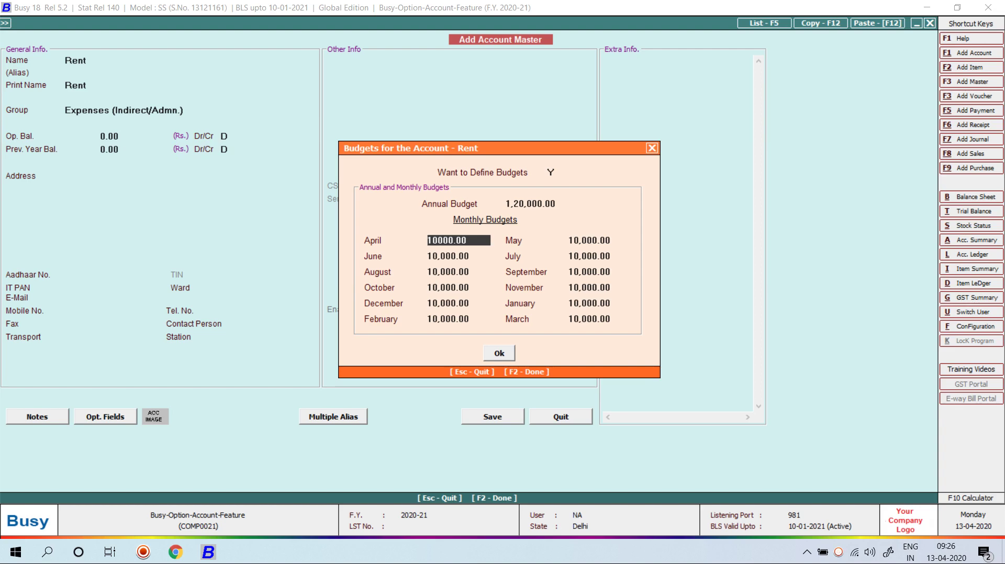
key(Return)
key(Return)
key(Return)
key(Return)
key(Return)
key(Return)
key(Return)
key(Return)
key(Return)
key(Return)
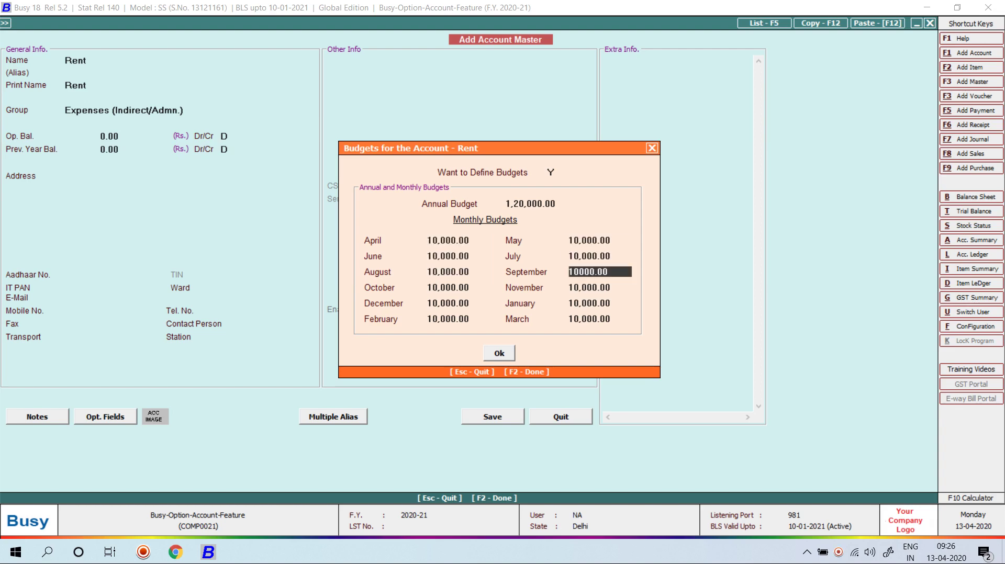
key(Return)
key(Return)
key(Return)
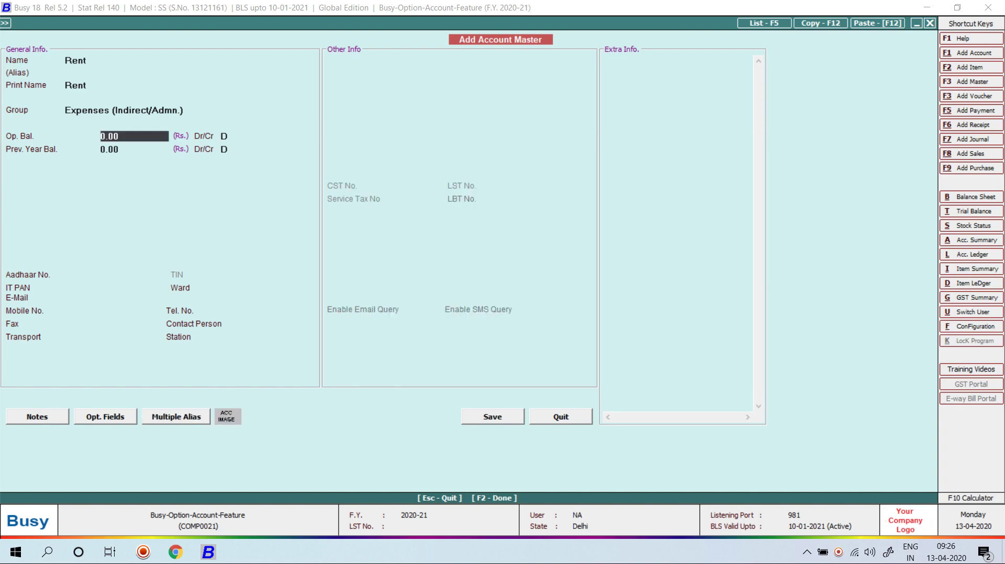
key(F2)
key(Return)
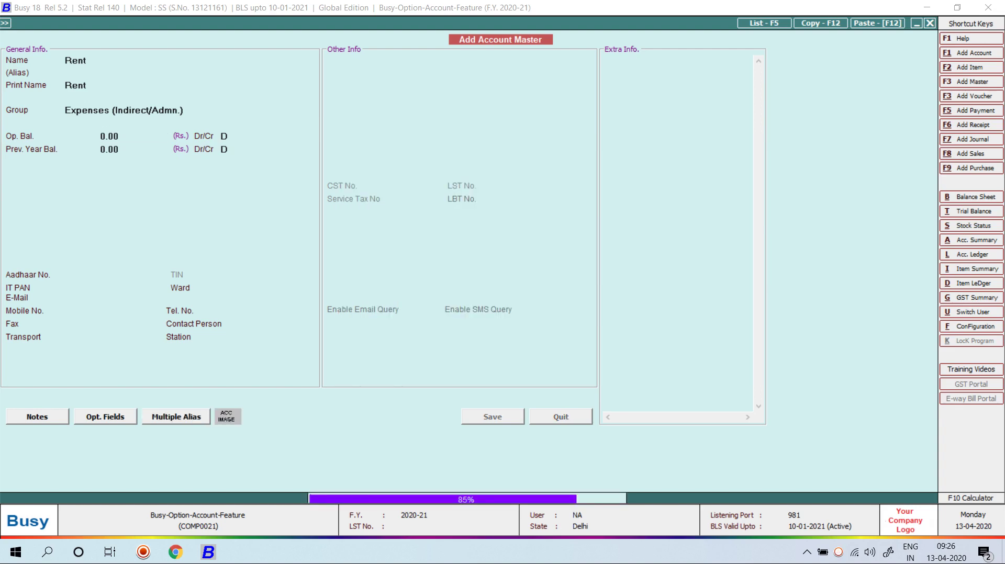
key(Escape)
key(Escape)
key(Escape)
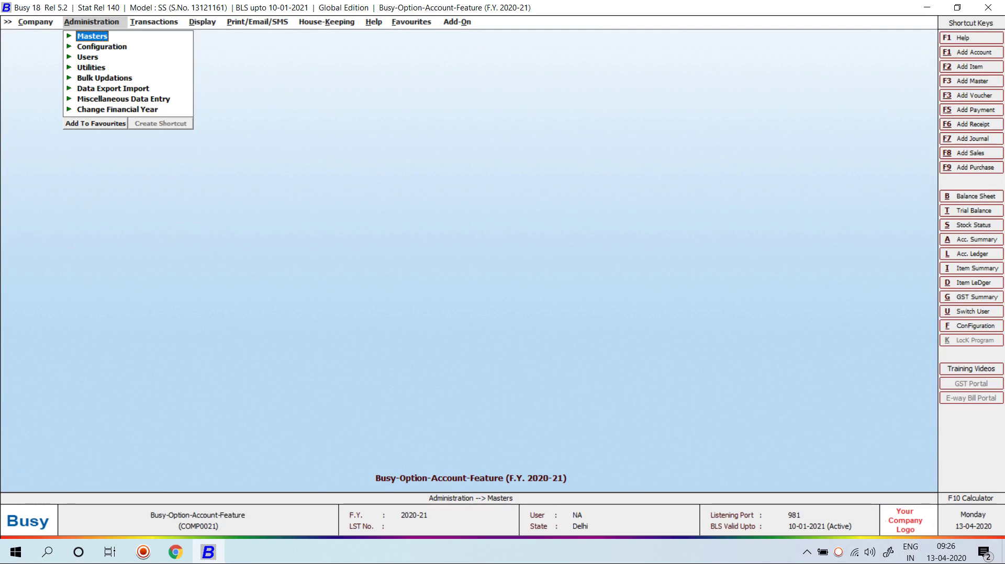
- Check that Budget Limit for Account is set to Don't Allow in Warning Alarms
key(Down)
key(Return)
key(Down)
key(Down)
key(Down)
key(Down)
key(Down)
key(Down)
key(Down)
key(Down)
key(Down)
key(Down)
key(Down)
key(Down)
key(Down)
key(Down)
key(Down)
key(Down)
key(Down)
key(Down)
key(Down)
key(Down)
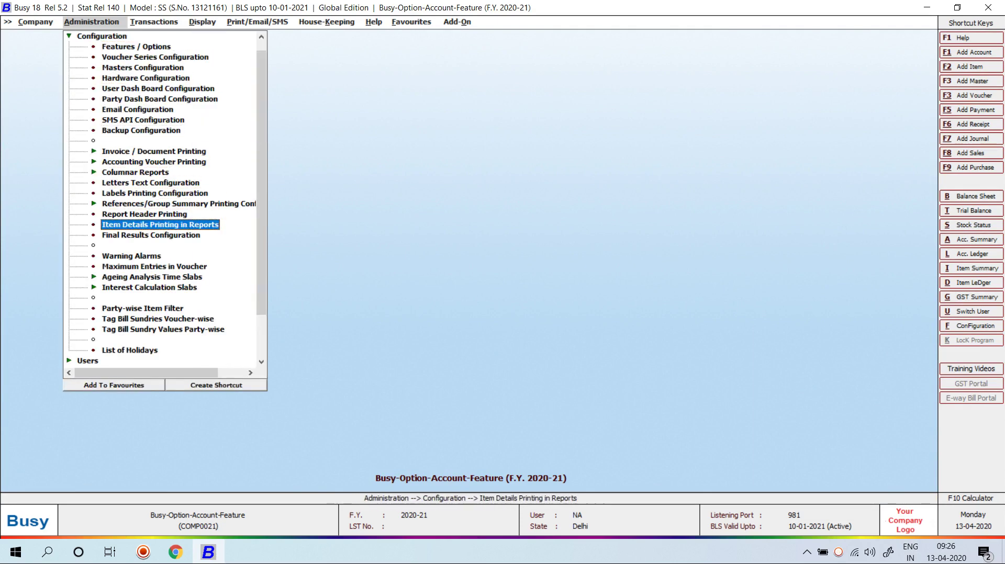
key(Return)
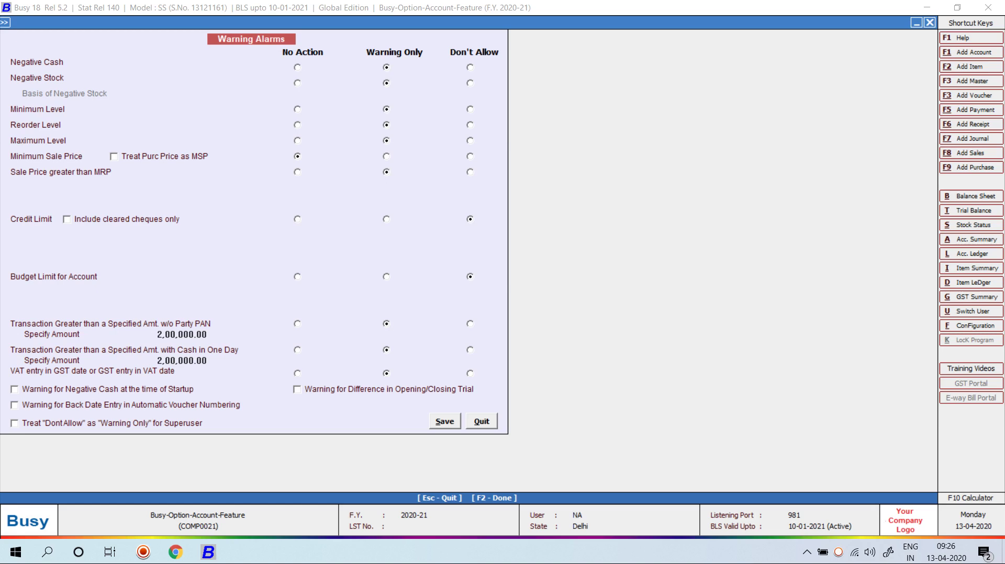
key(Escape)
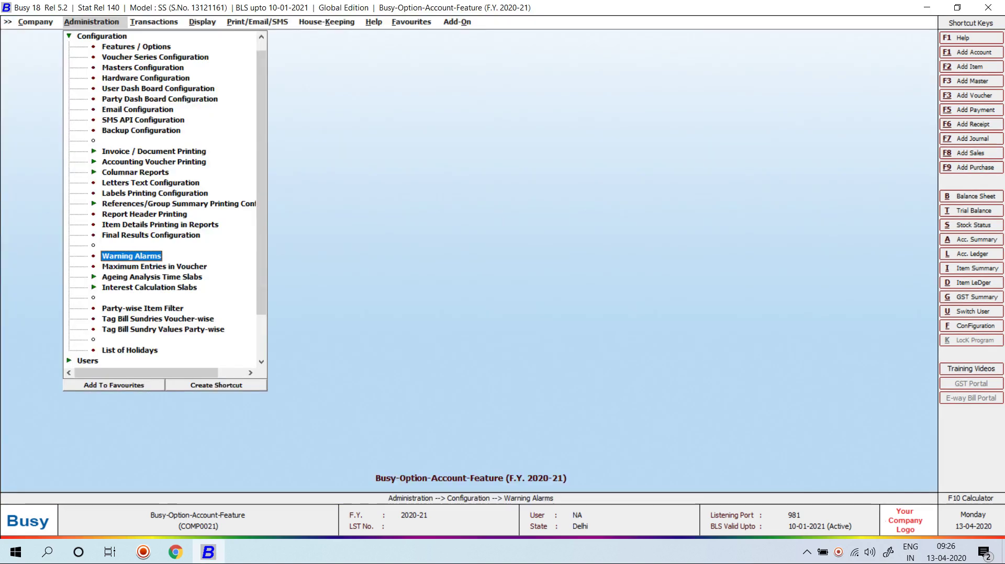
key(Right)
key(Down)
key(Down)
key(Down)
key(Down)
- Save a payment voucher paying 9,000 to Rent from Cash
key(Return)
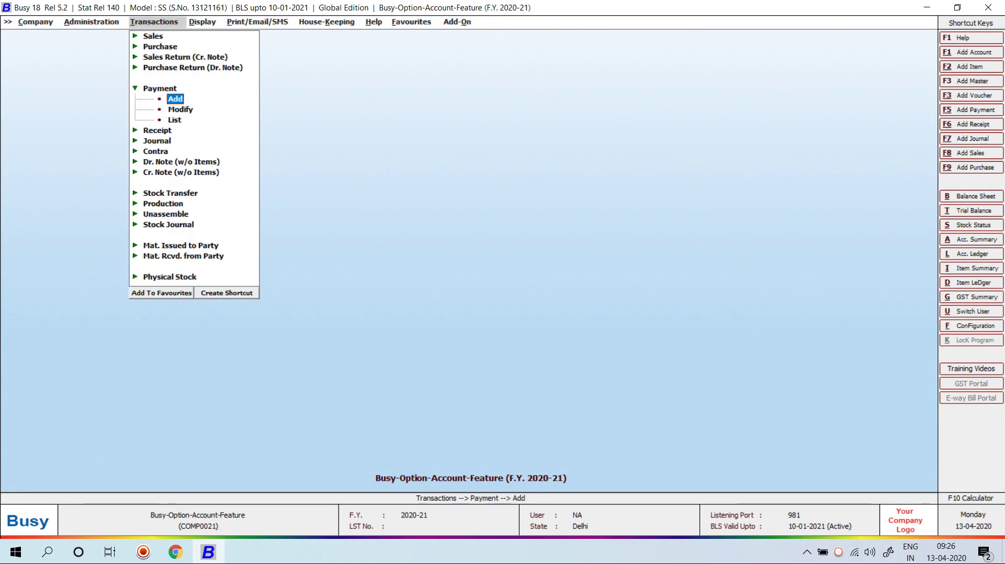
key(Return)
key(Return)
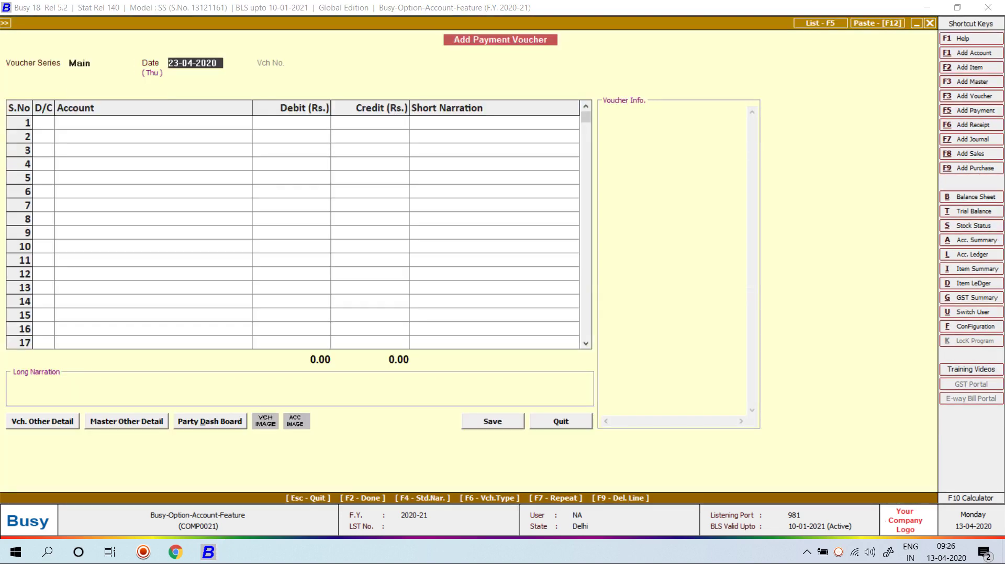
key(Return)
key(Return)
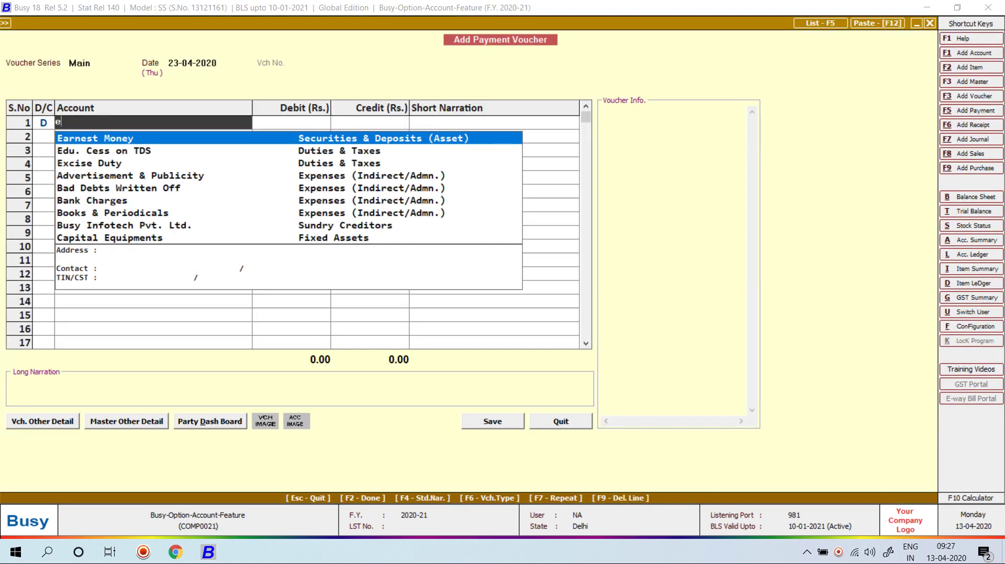
text(re)
key(Return)
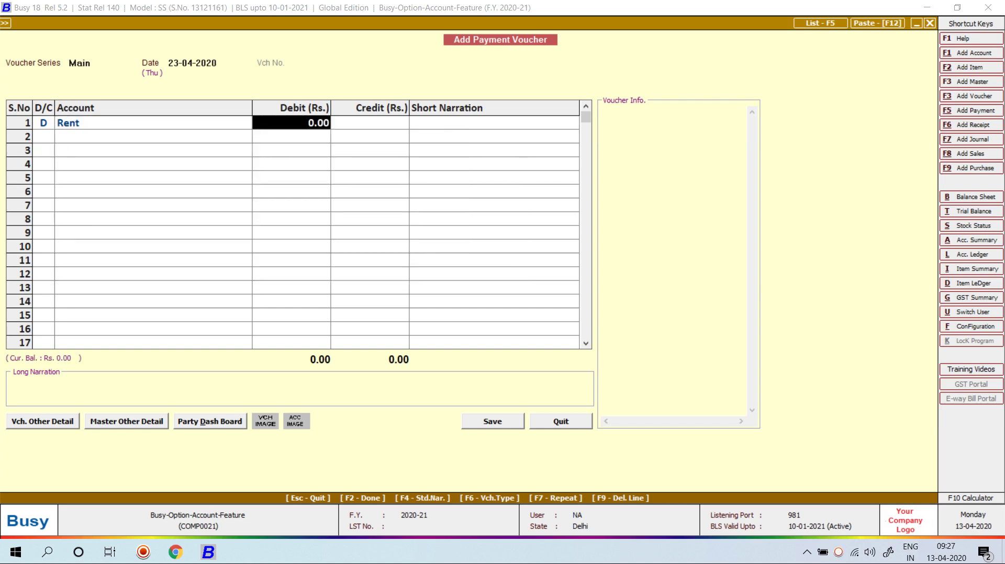
text(90000)
key(BackSpace)
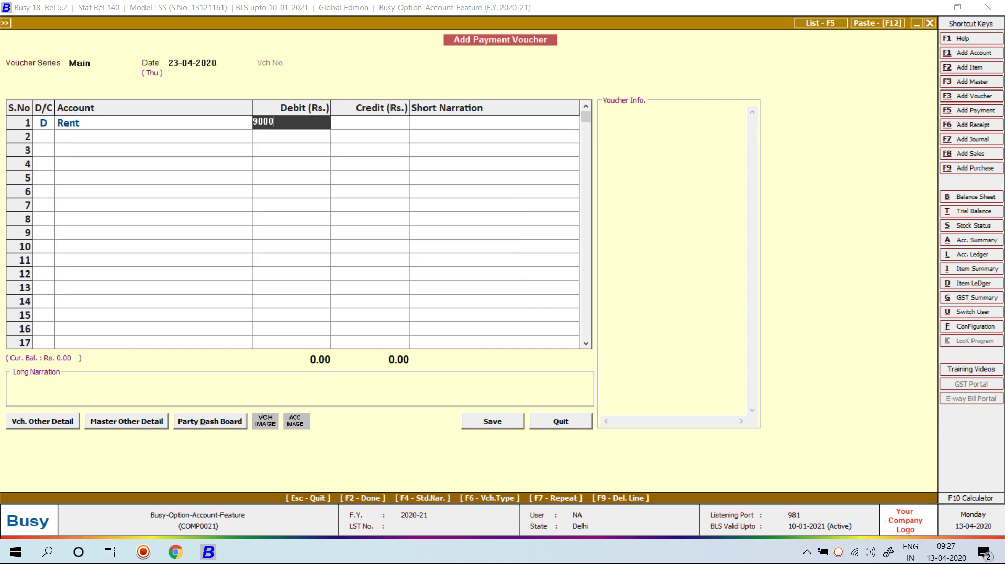
key(Return)
key(Return)
key(Return)
key(Return)
key(Return)
key(Return)
key(Return)
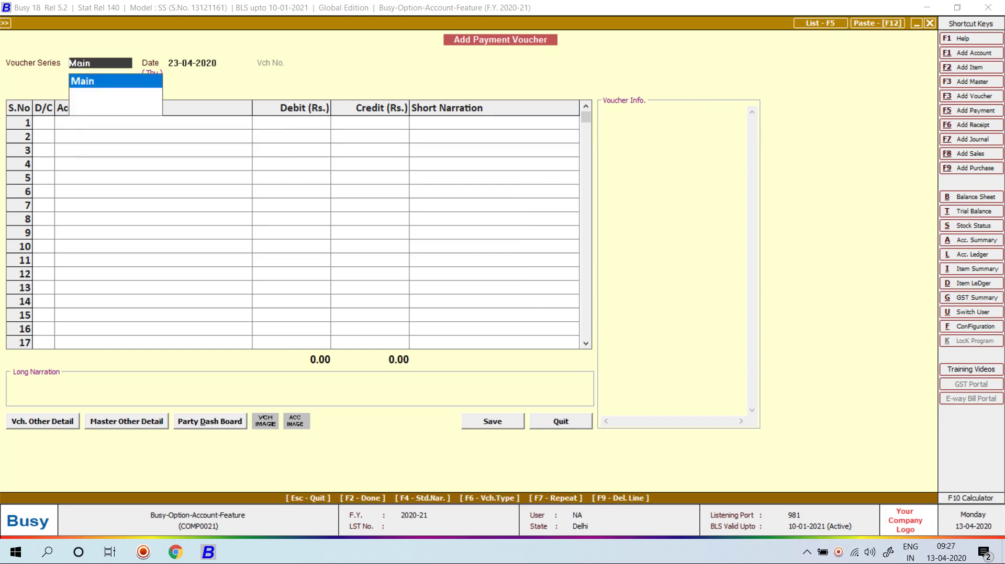
- Save a second Rent cash payment voucher of 800
key(Return)
key(Return)
key(Return)
text(rec)
key(Return)
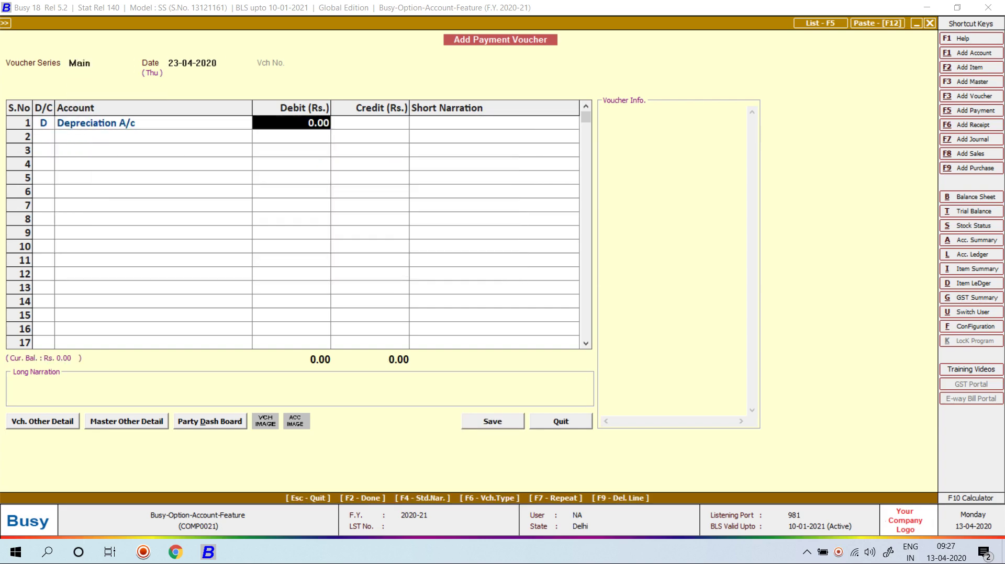
key(shift+Tab)
text(re)
key(Return)
text(800)
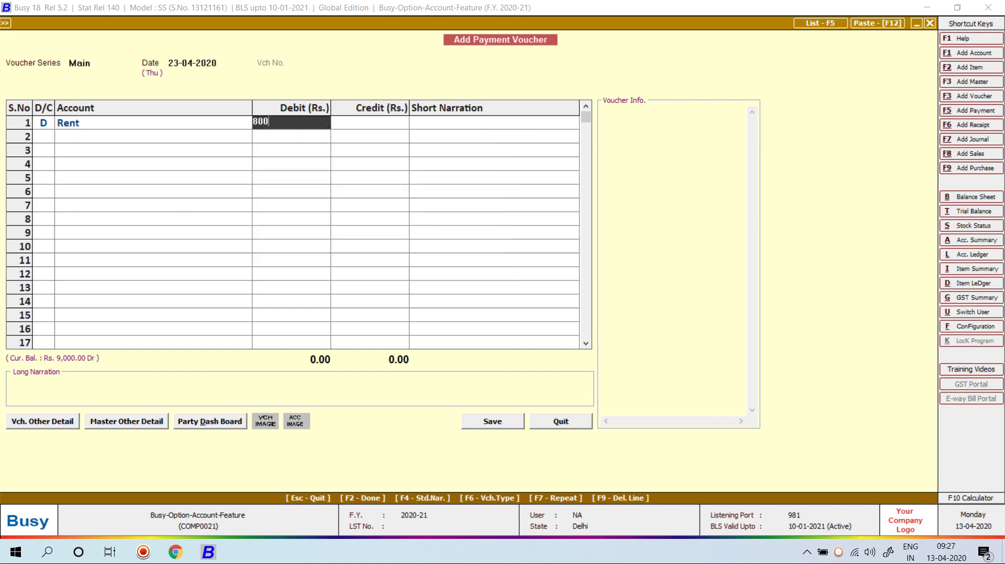
key(Return)
key(Return)
key(Return)
key(Return)
key(Return)
key(Return)
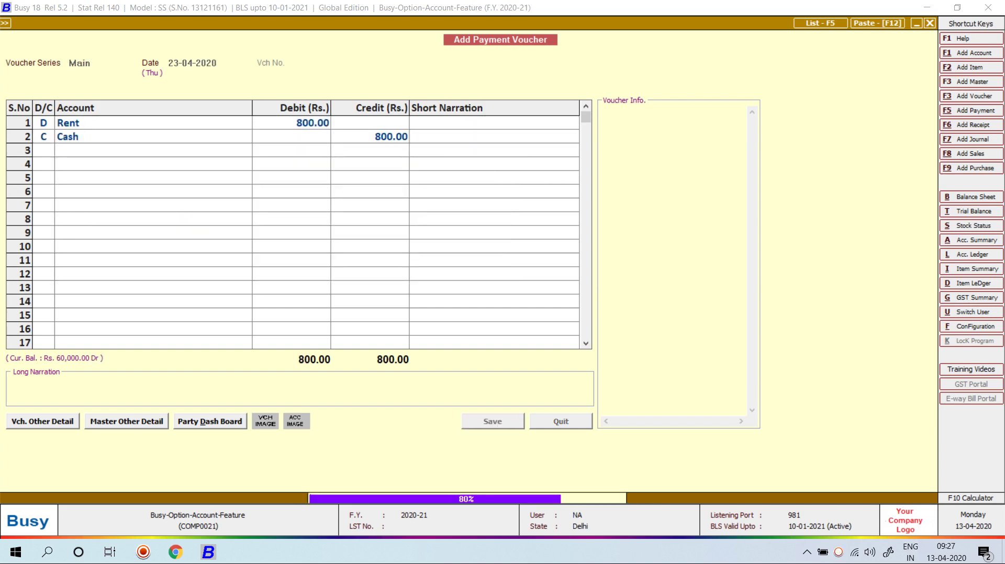
- Save a third Rent cash payment voucher of 199
key(Return)
key(Return)
key(Return)
key(Return)
text(re)
key(Return)
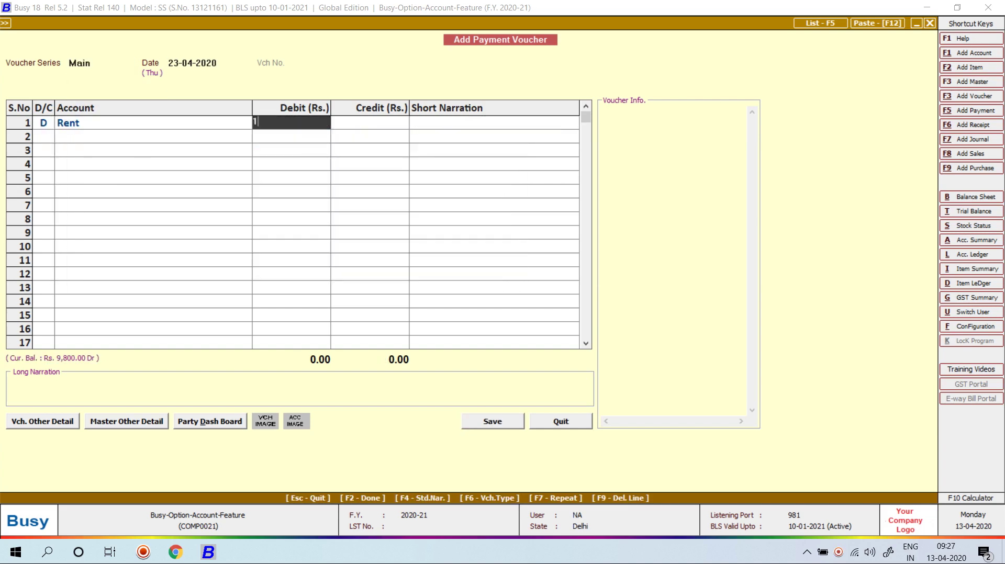
text(199)
key(Return)
key(Return)
key(Return)
key(Return)
key(Return)
key(Return)
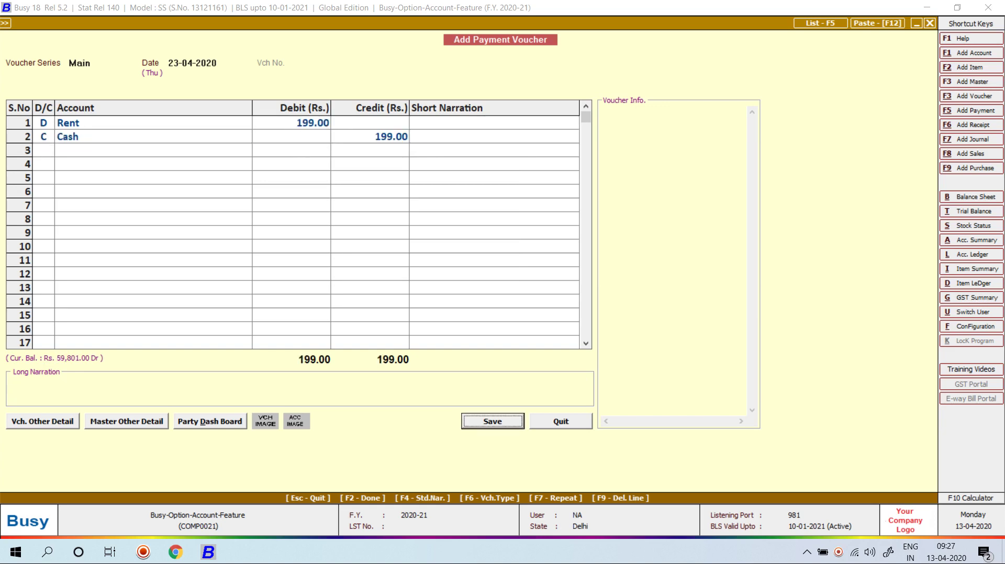
key(Return)
key(Return)
key(Return)
- Attempt a 2-rupee Rent payment, dismiss the Budget Limit Crossed error and quit unsaved
key(Return)
text(r)
key(Return)
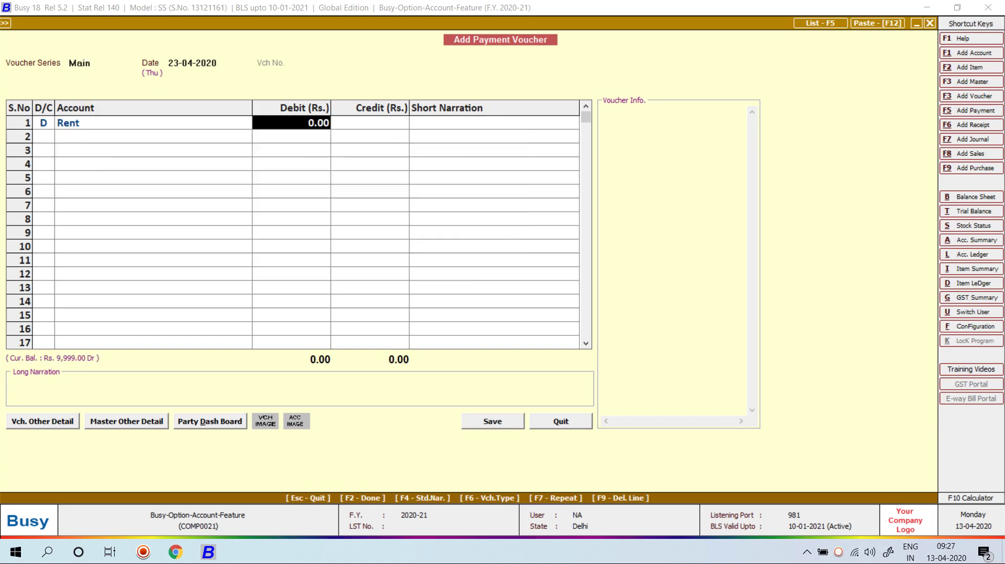
text(2)
key(Return)
key(Return)
key(Return)
key(Return)
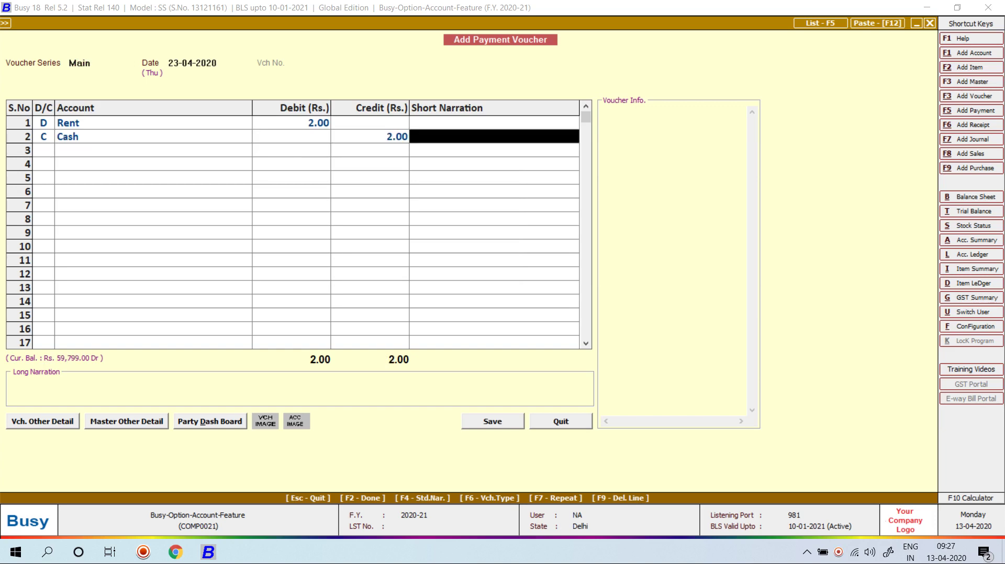
key(Return)
key(Return)
key(Return)
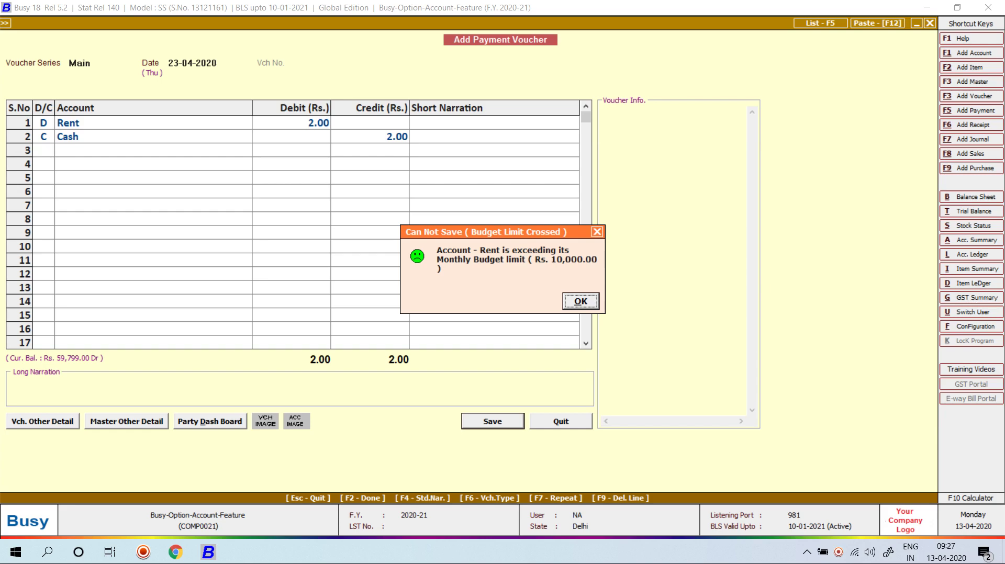
key(Return)
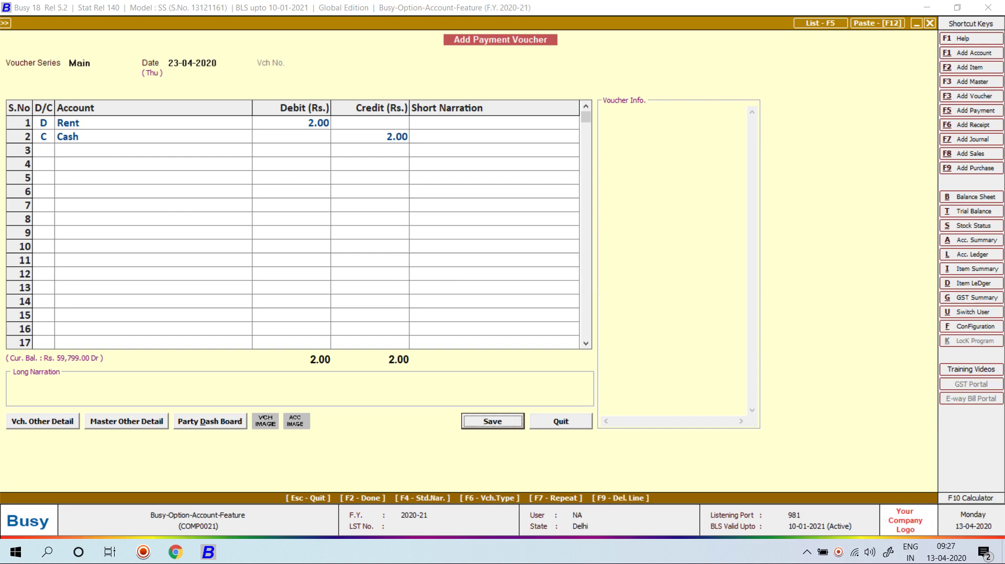
key(Escape)
key(Escape)
key(Escape)
key(Left)
key(Return)
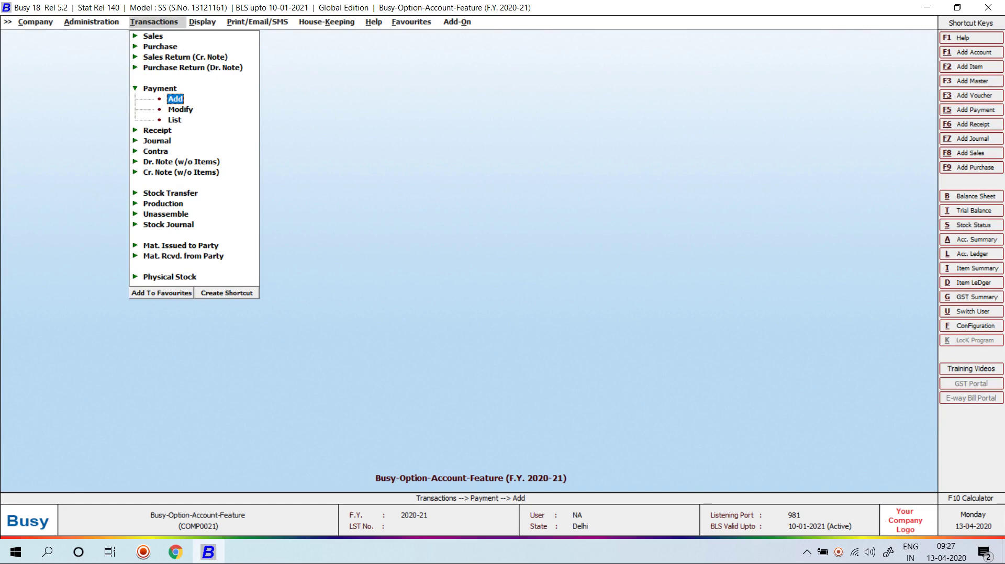
- Navigate to the MIS reports in the Display menu
key(Left)
key(Down)
key(Right)
key(Down)
key(Down)
key(Down)
key(Down)
key(Down)
key(Down)
key(Down)
key(Down)
key(Down)
key(Down)
key(Down)
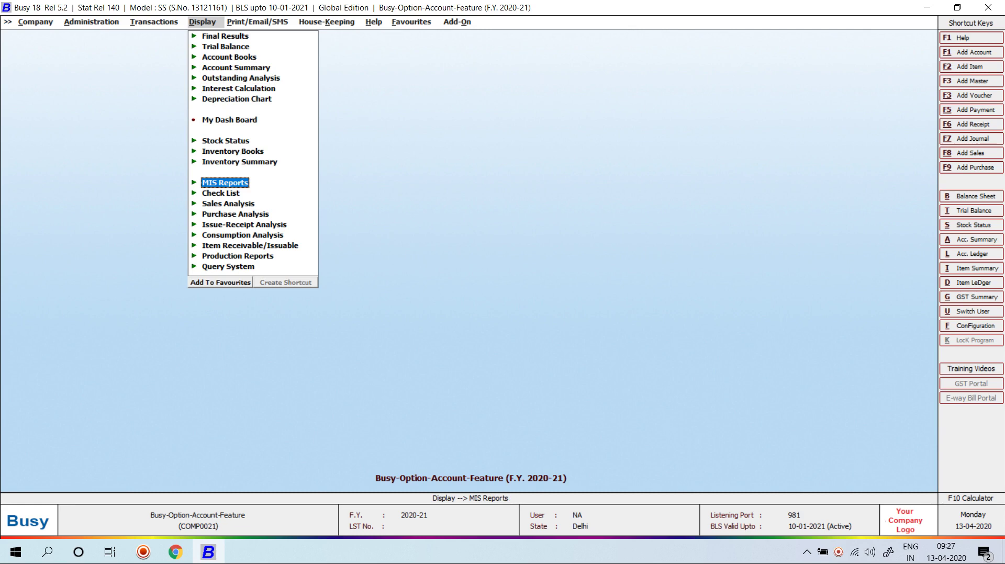
- Generate the Budget Variance report for all accounts and heads
key(Right)
key(Down)
key(Down)
key(Down)
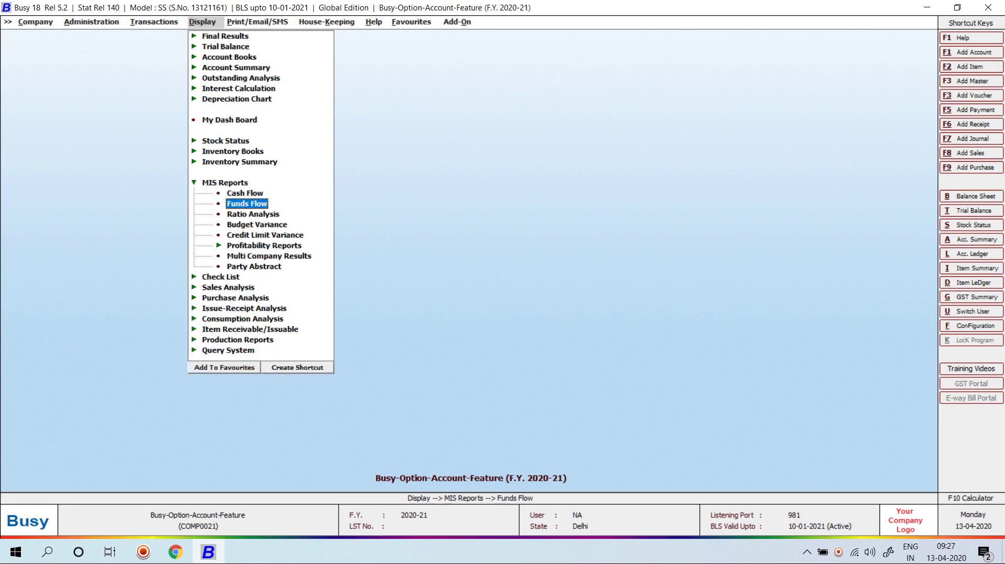
key(Return)
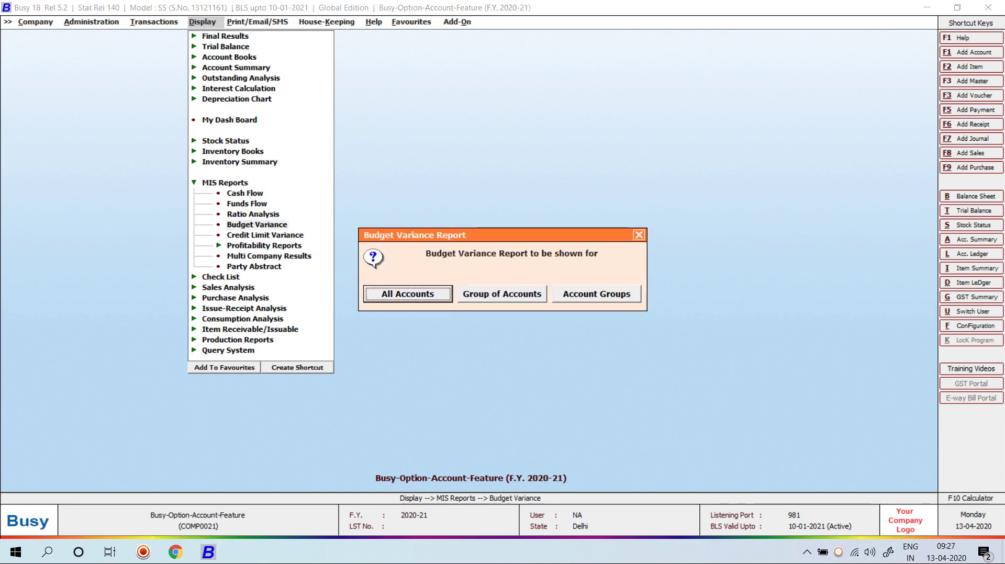
key(Return)
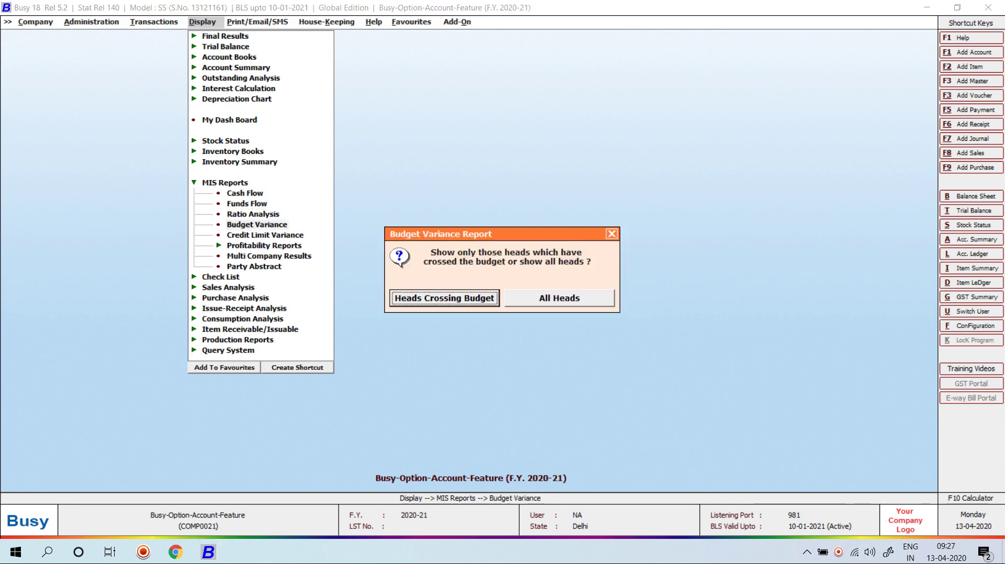
key(Right)
key(Return)
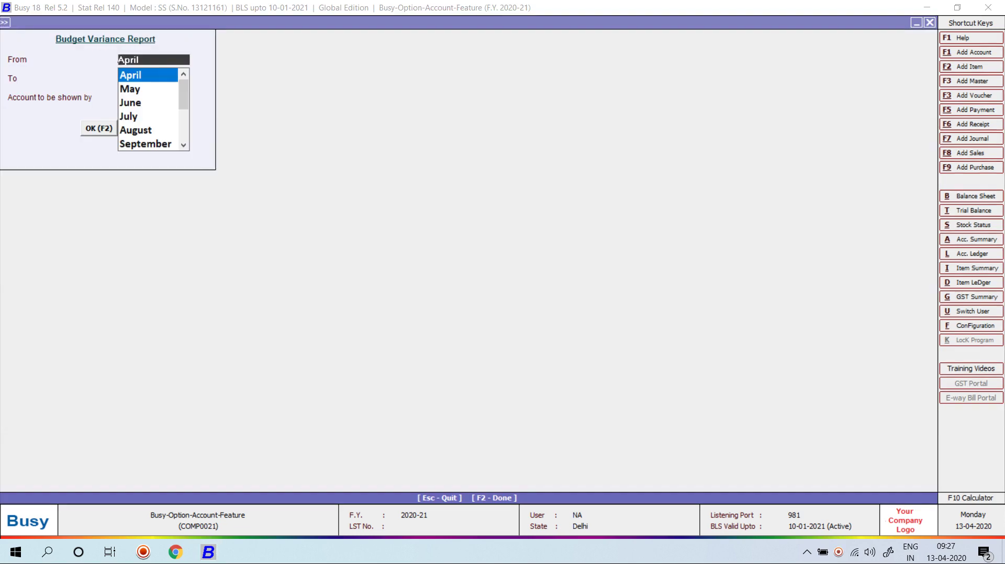
key(F2)
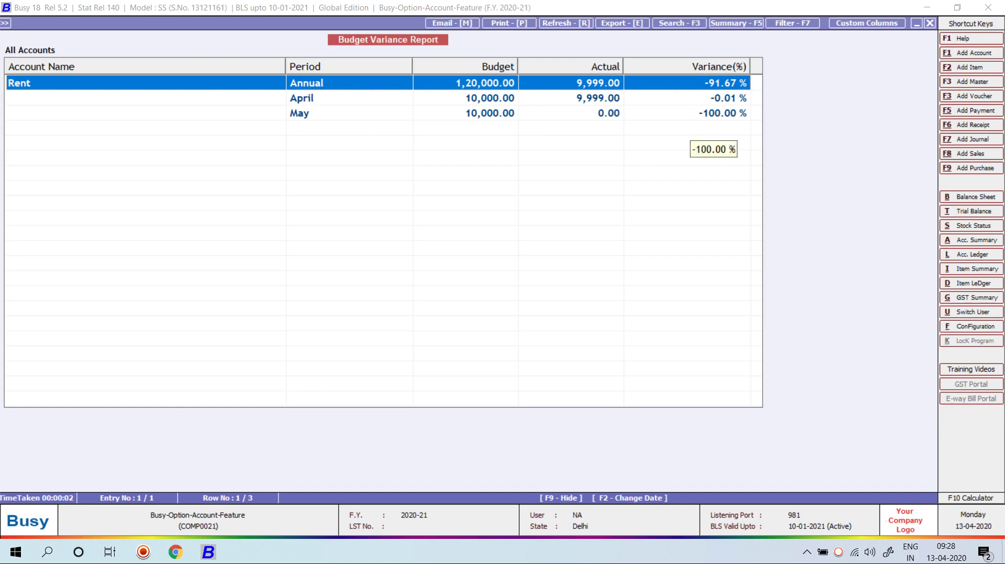
- Close the Budget Variance report, its options dialog and the MIS Reports menus
key(Escape)
key(Escape)
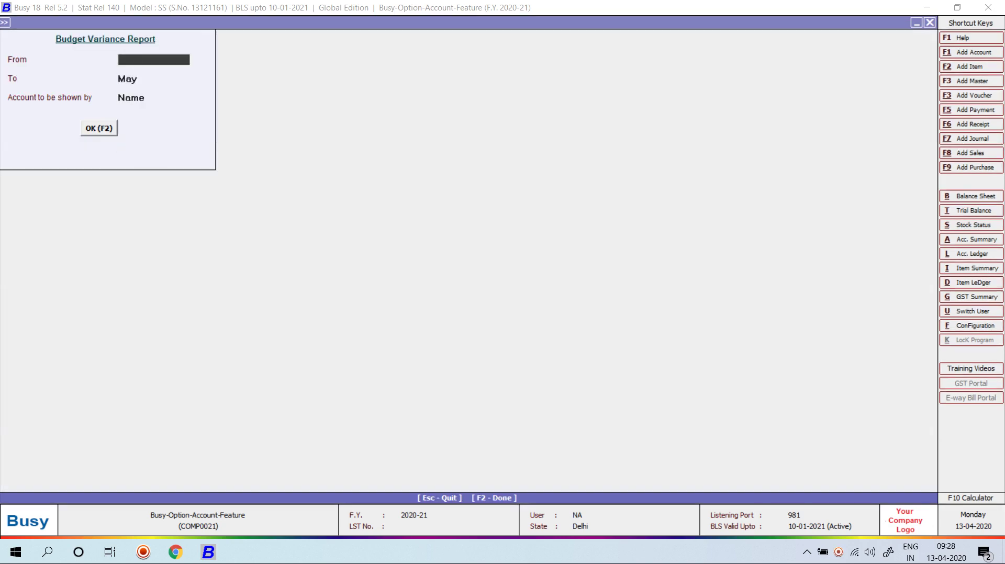
key(Escape)
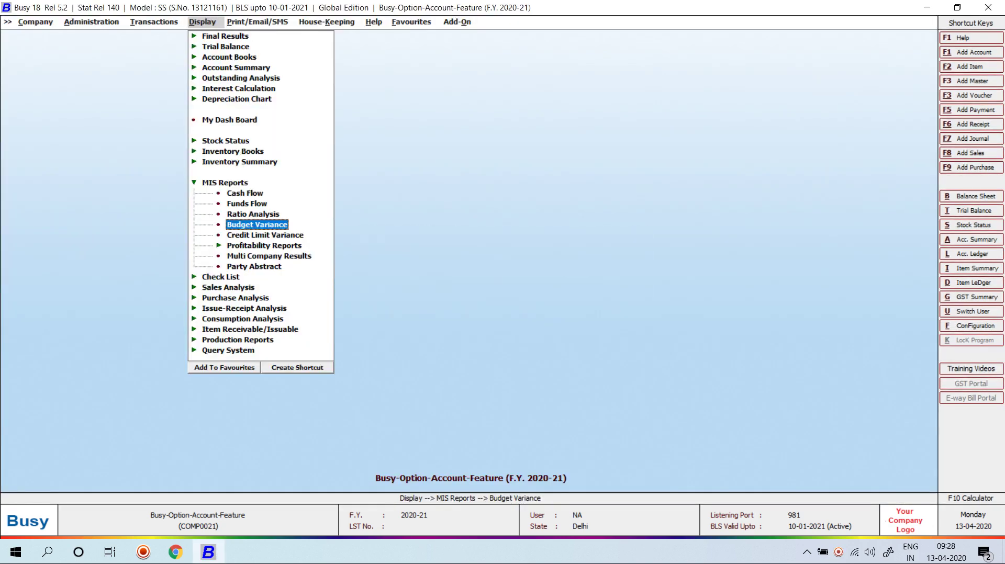
key(Escape)
key(Left)
key(Escape)
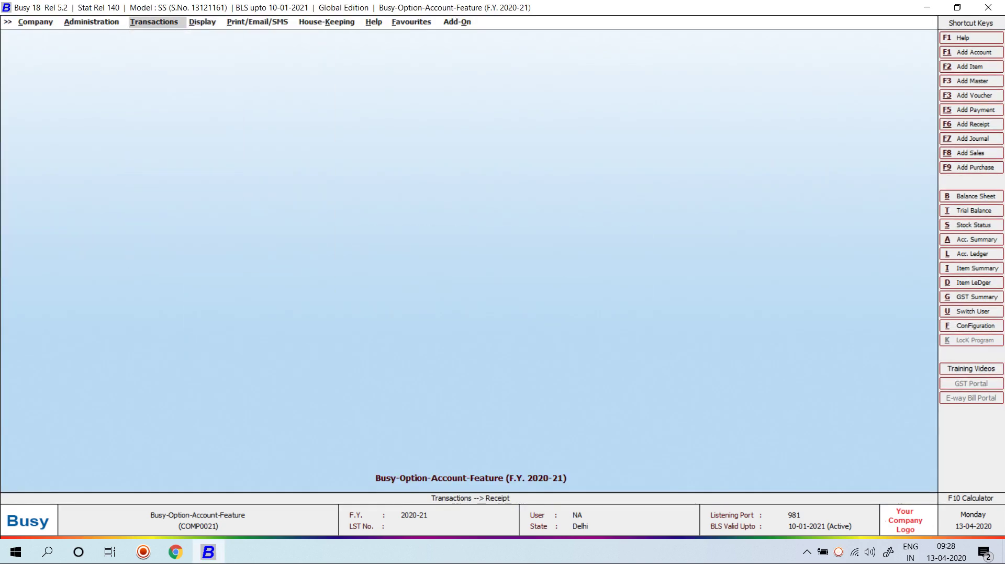
key(Left)
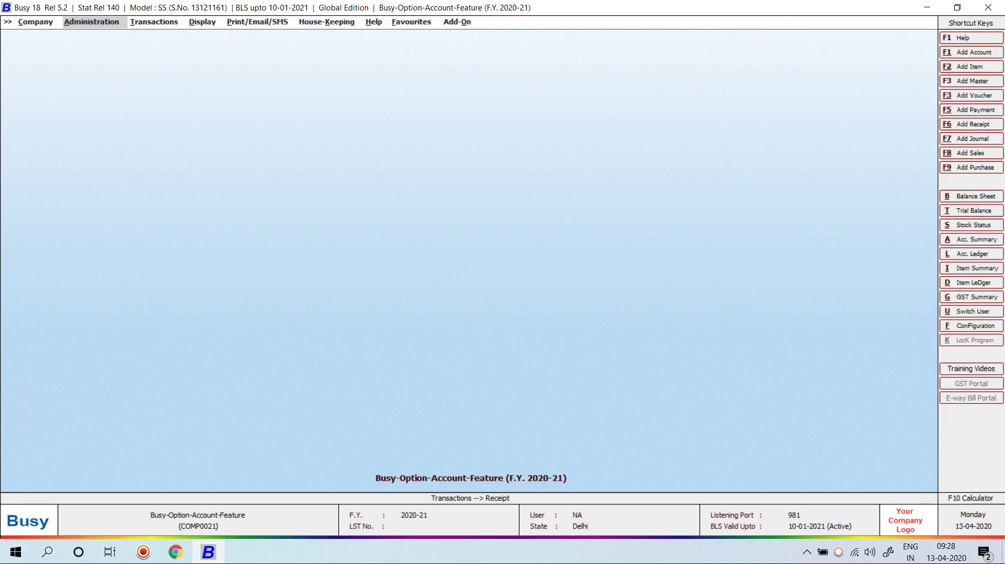
- Tick Targets in the Accounts features and options, and save
key(Return)
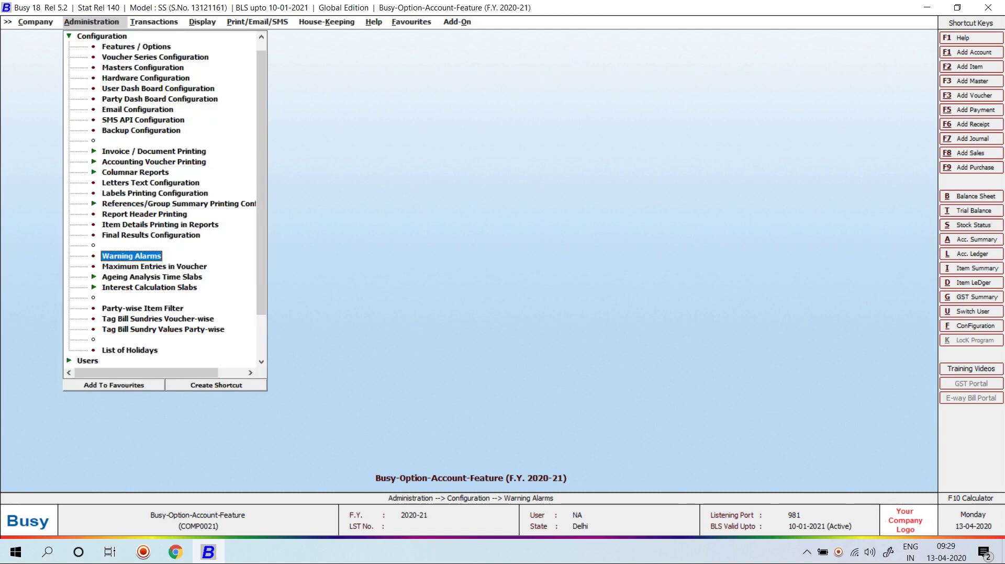
key(Up)
key(Up)
key(Up)
key(Up)
key(Up)
key(Up)
key(Up)
key(Up)
key(Up)
key(Up)
key(Up)
key(Up)
key(Up)
key(Up)
key(Up)
key(Up)
key(Up)
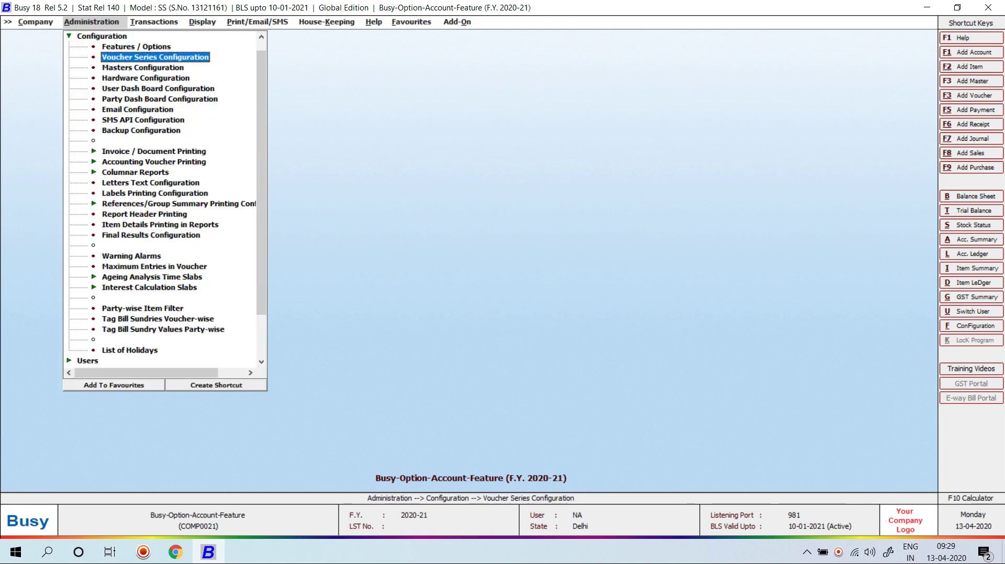
key(Up)
key(Return)
key(Down)
key(Down)
key(Down)
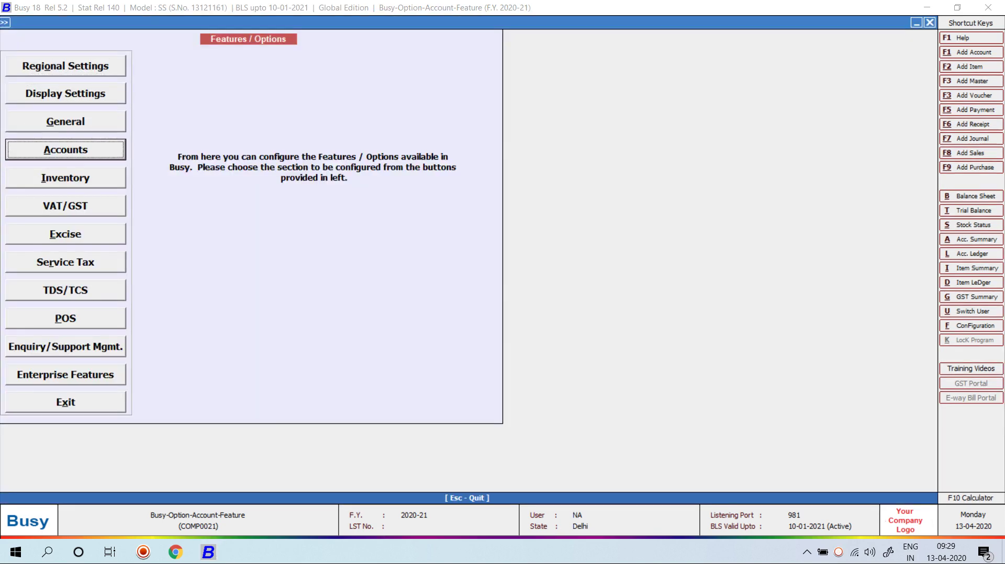
key(Return)
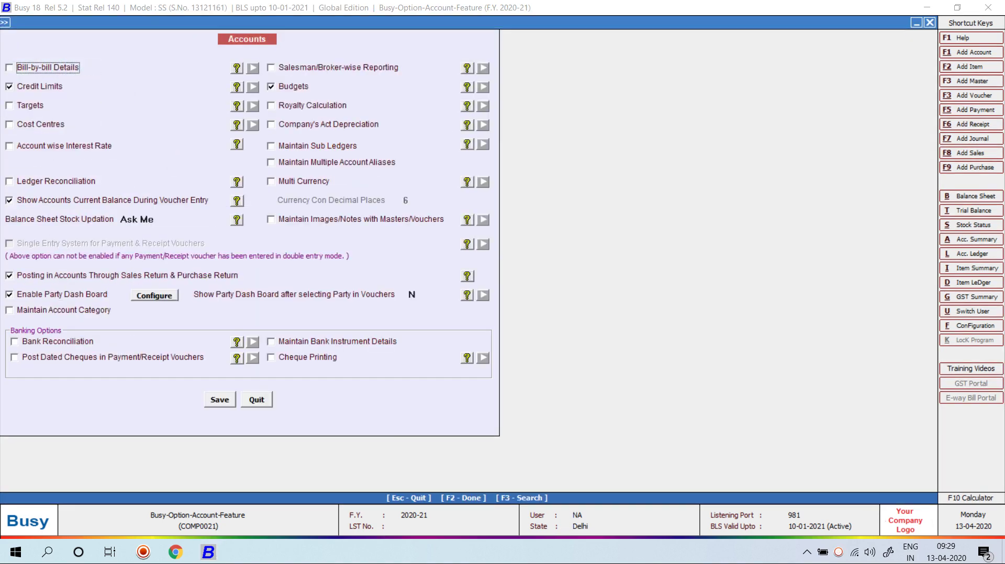
click(9, 106)
click(467, 295)
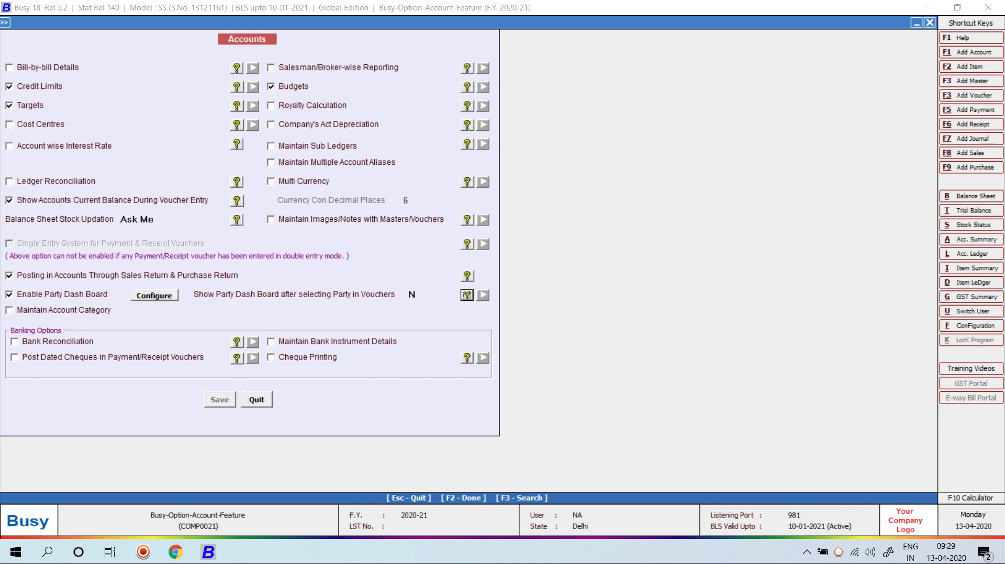
- Return to the Administration configuration list toward Target Configuration
key(Escape)
key(Escape)
key(Escape)
key(Escape)
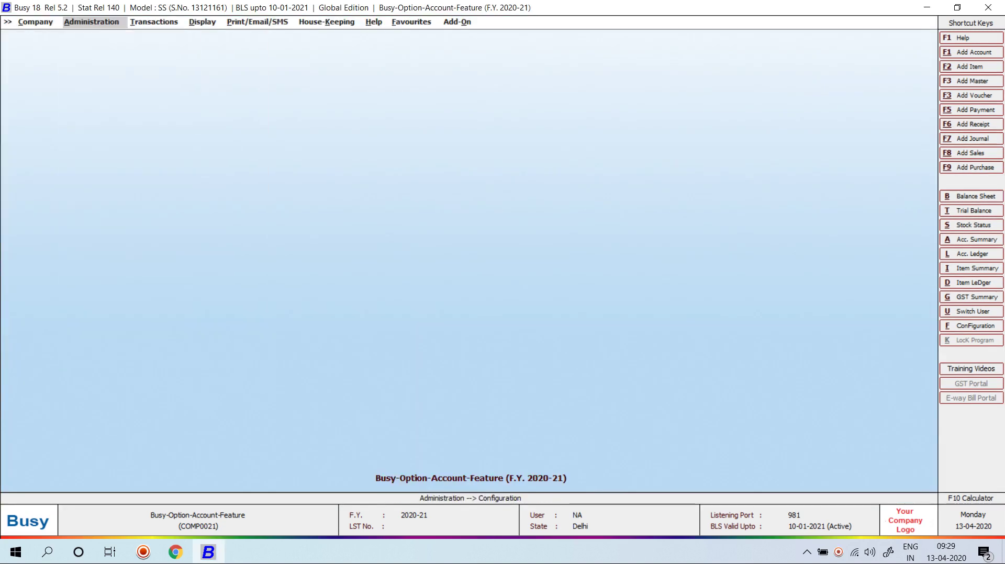
key(Return)
key(Return)
key(Down)
key(Down)
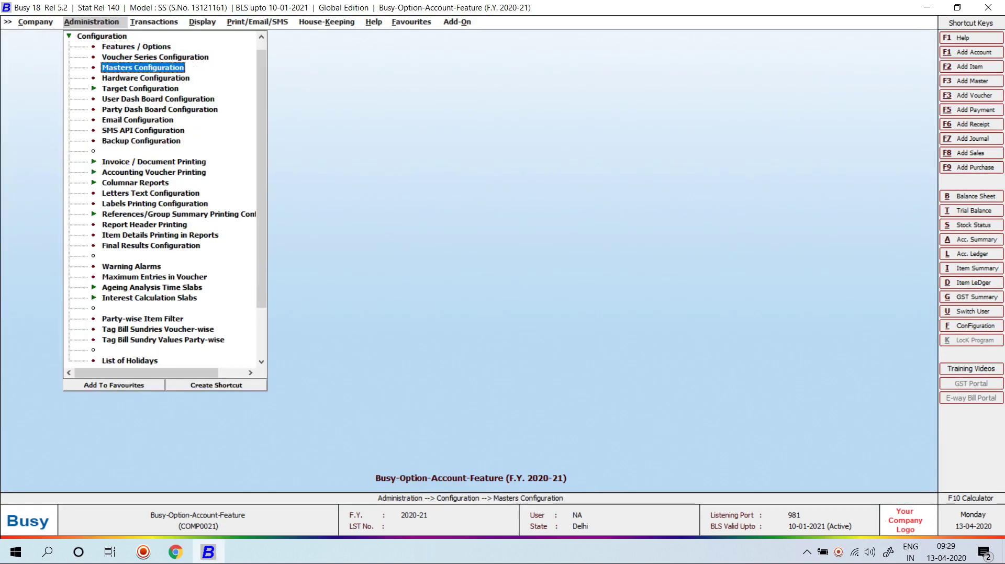
- Open Sales Target Configuration and add a new format named 'Target1'
key(Down)
key(Down)
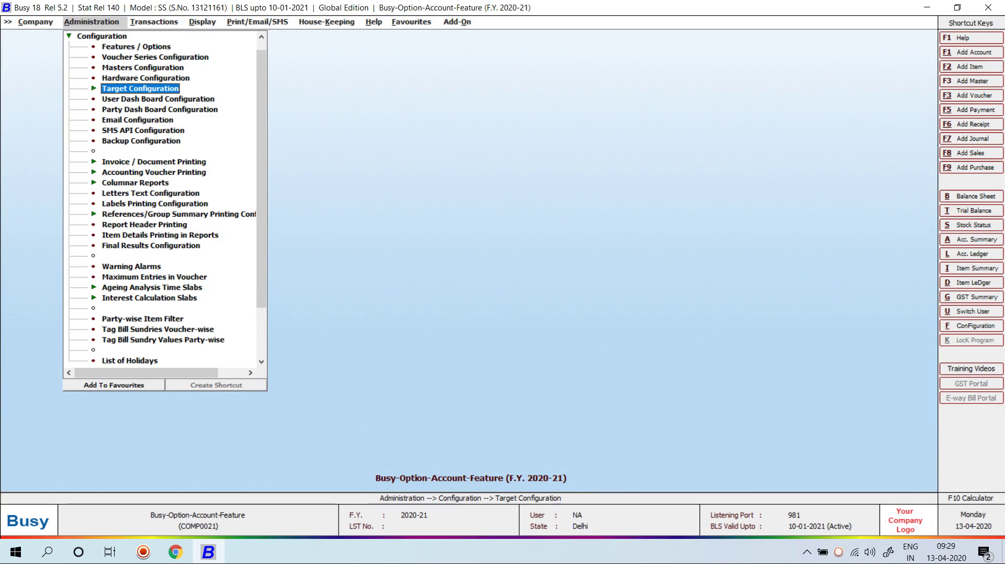
key(Return)
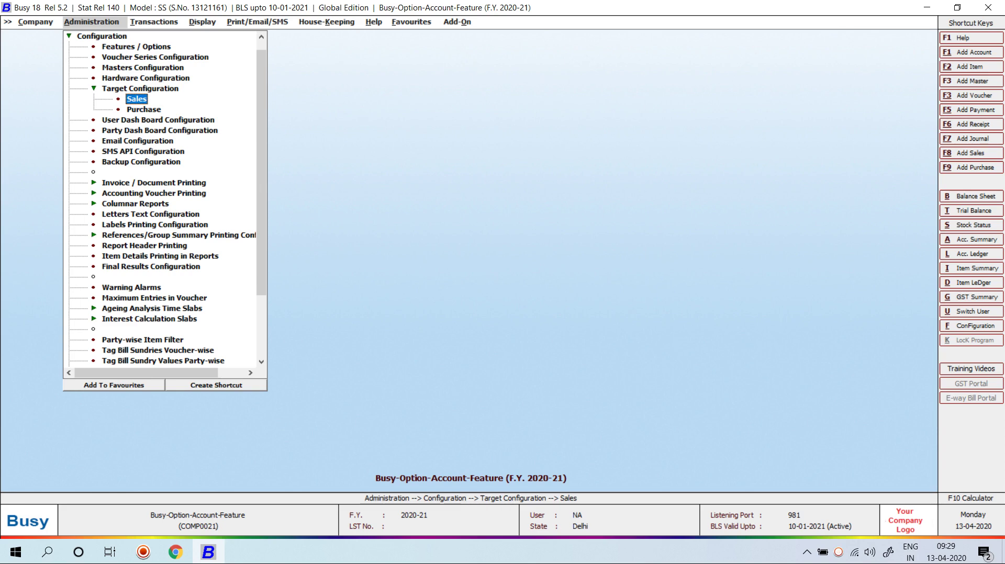
key(Return)
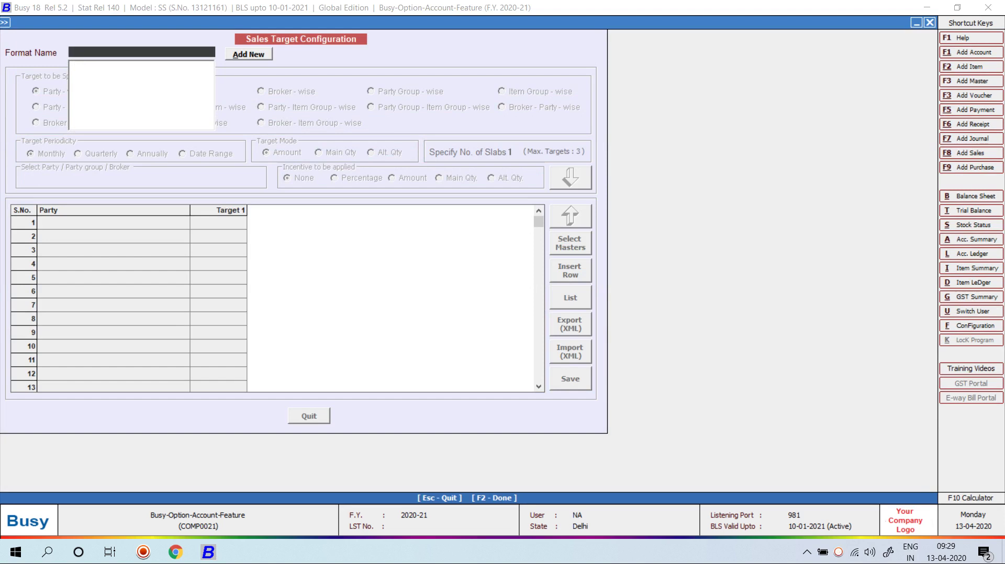
key(alt+a)
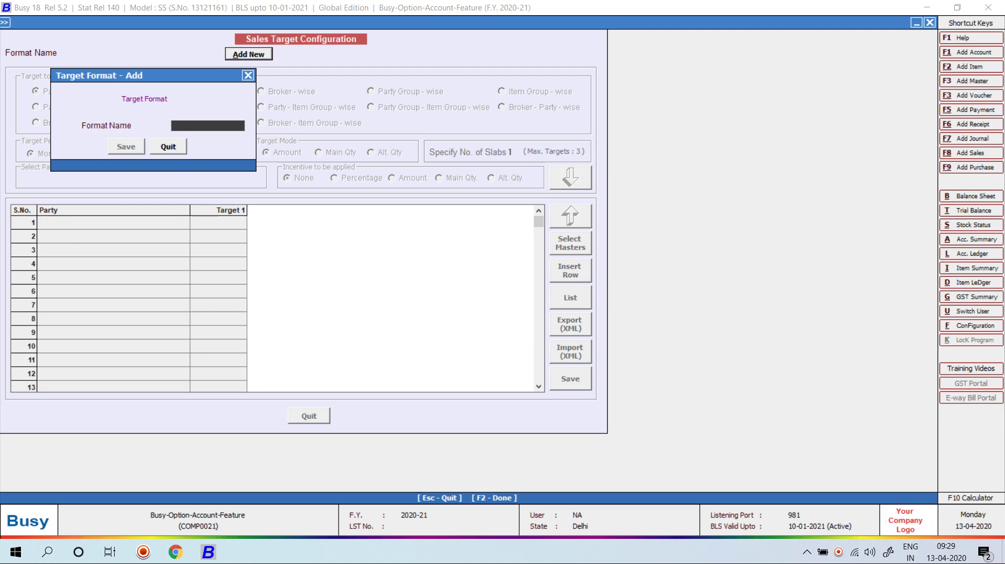
text(target1)
key(Return)
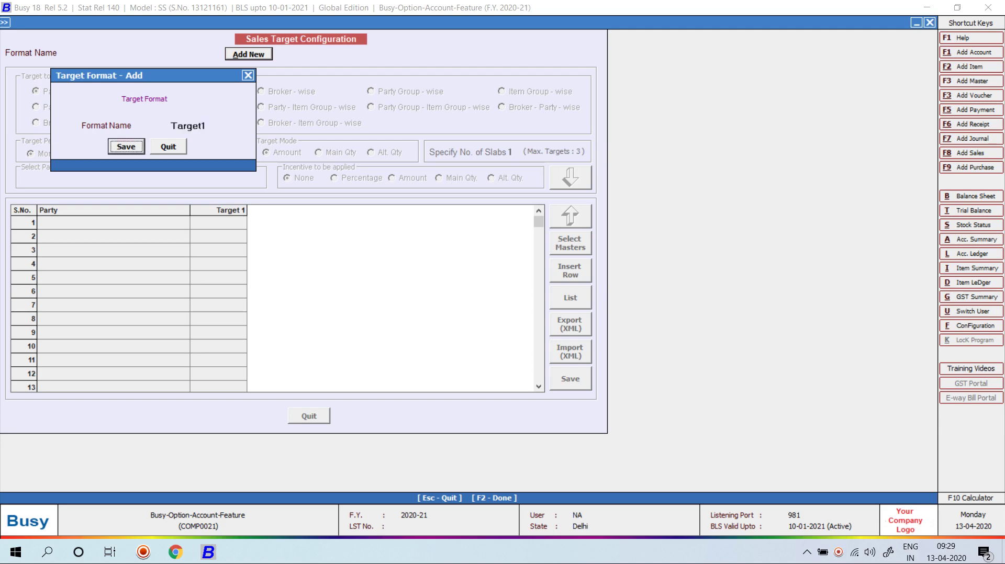
- Save Target1 with 2 slabs and percentage incentives, then move to the Party grid
key(Return)
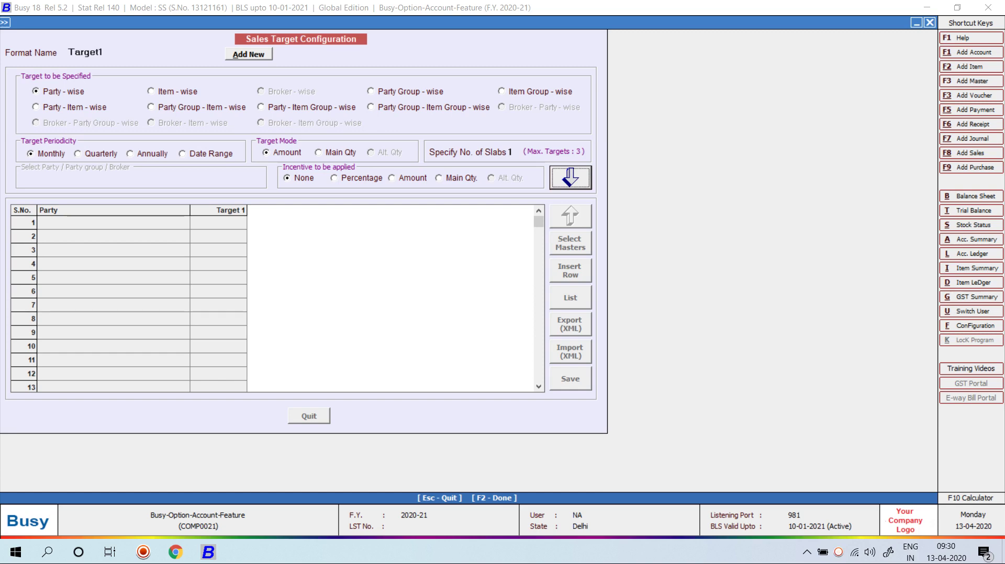
click(513, 153)
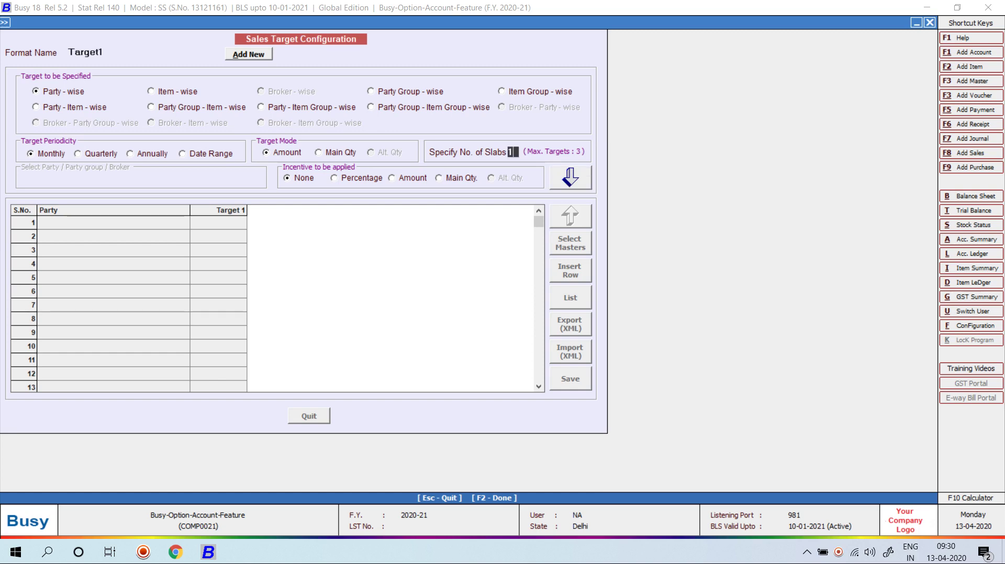
text(2)
key(Return)
key(Right)
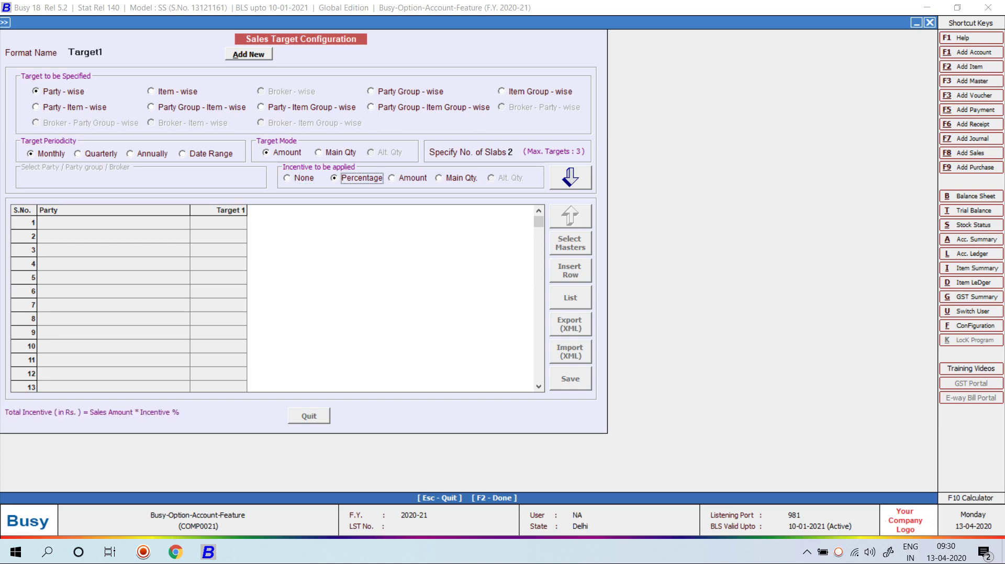
key(Return)
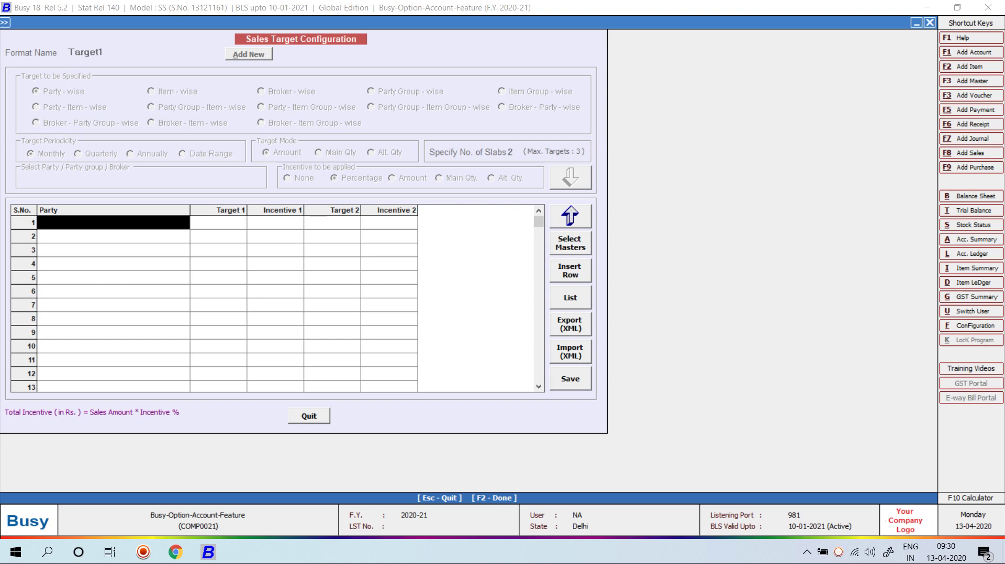
- Create and save a new party account 'RM TRADING COMPANY'
key(Return)
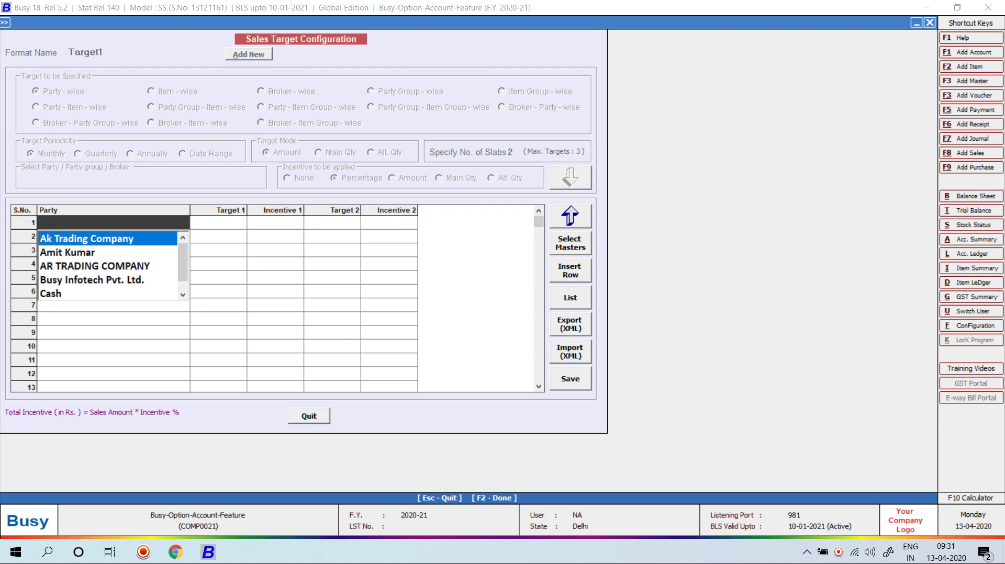
key(Escape)
key(F3)
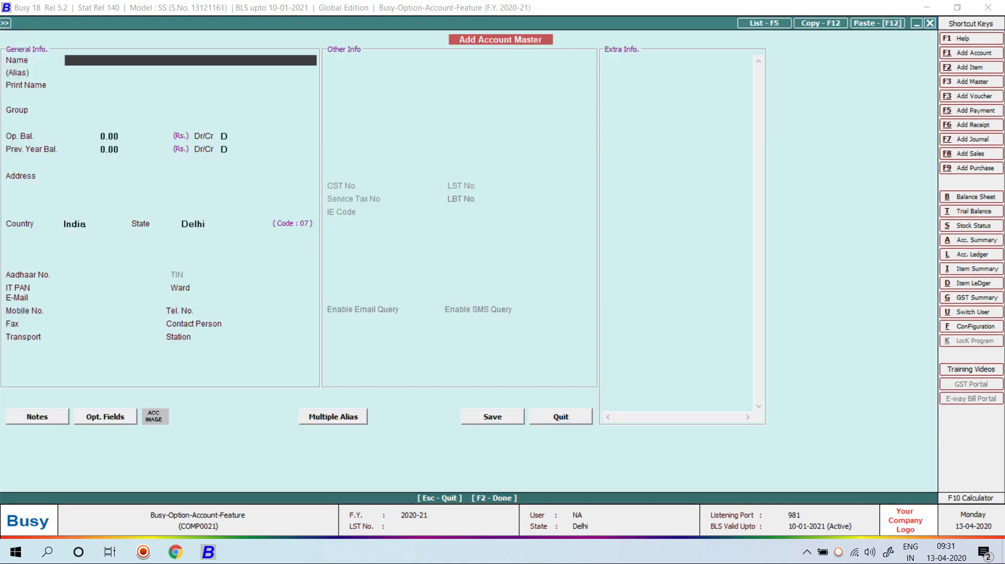
text(r)
text(RM TRADI)
text(NG COMPANY)
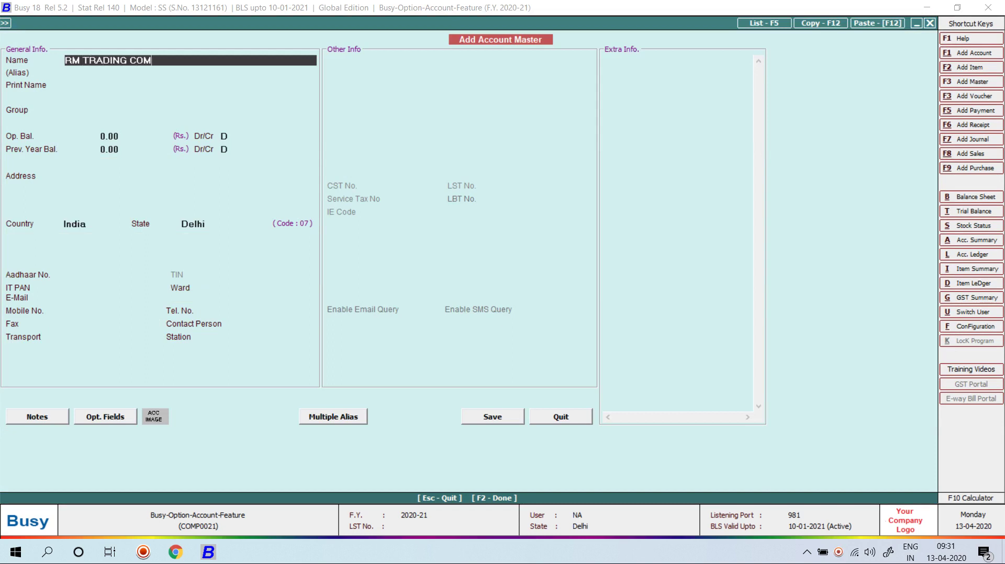
key(Return)
key(Return)
text(SUN)
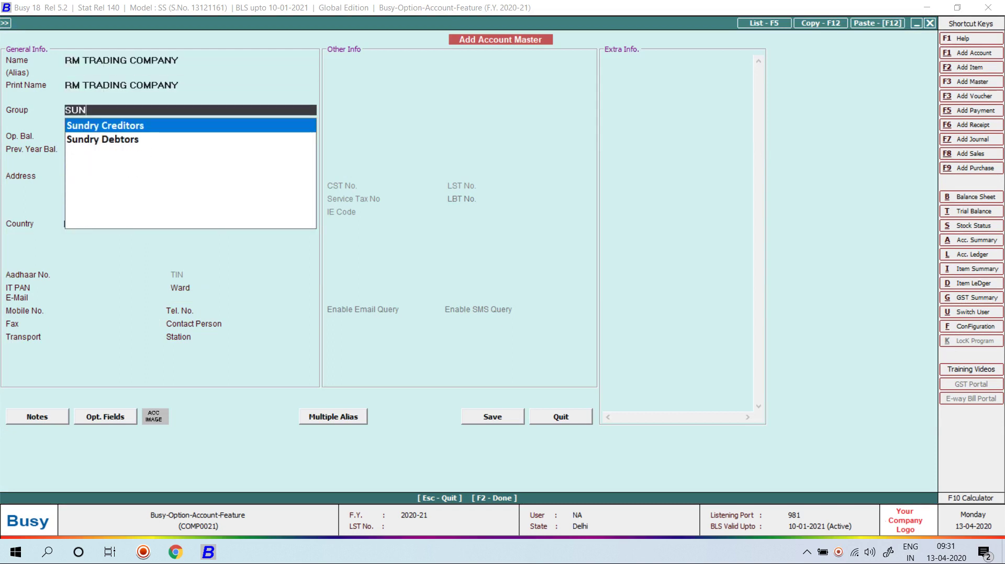
key(Return)
key(Return)
key(Return)
key(Return)
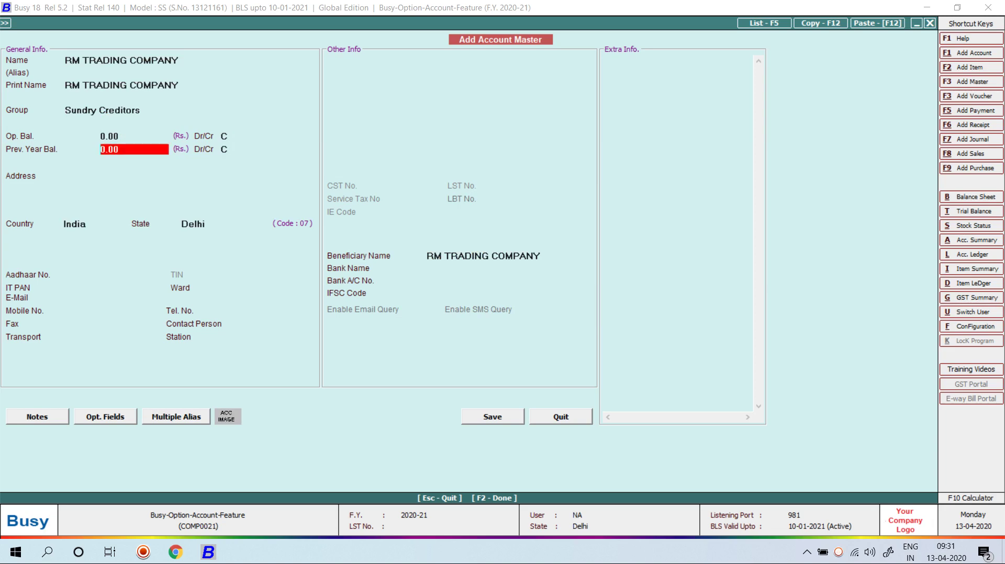
key(F2)
key(Return)
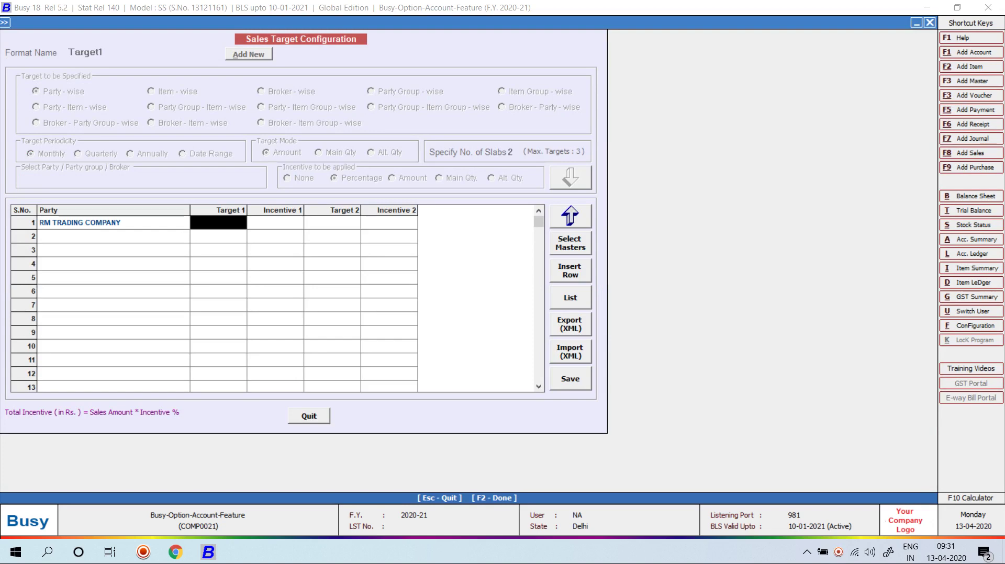
- Change RM TRADING COMPANY's group to Sundry Debtors and save
key(Left)
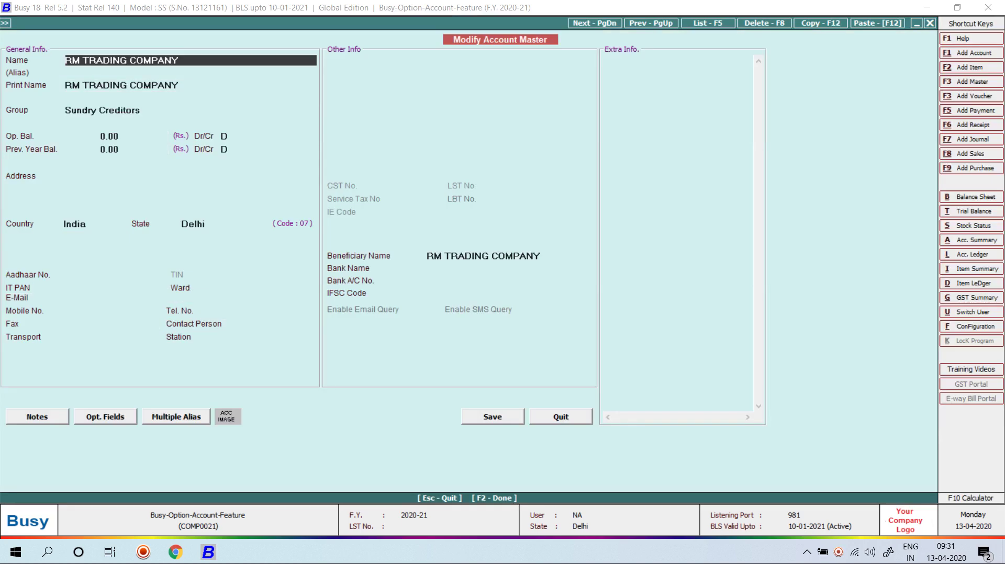
key(Return)
key(Return)
text(SUN)
key(Down)
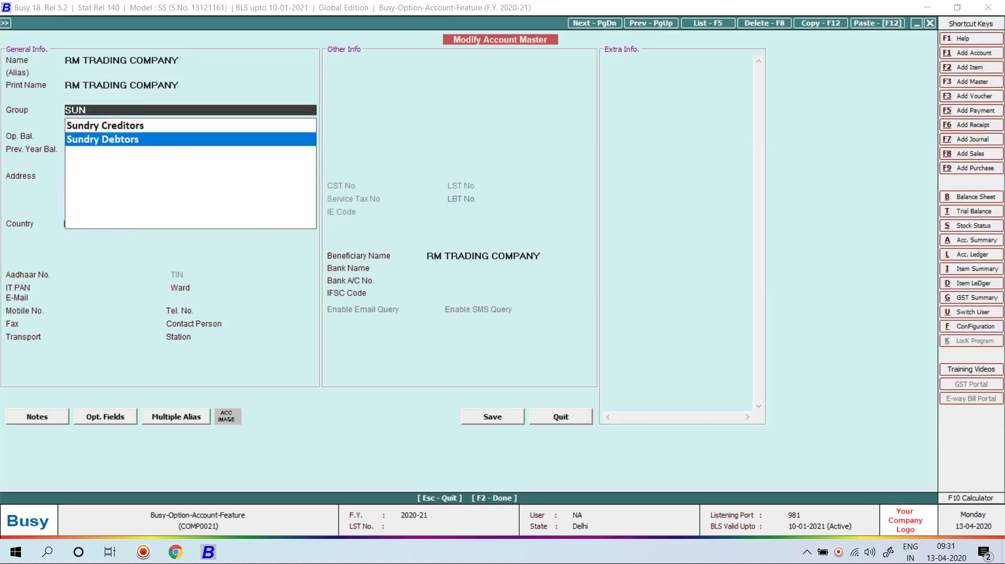
key(Return)
key(Return)
key(F2)
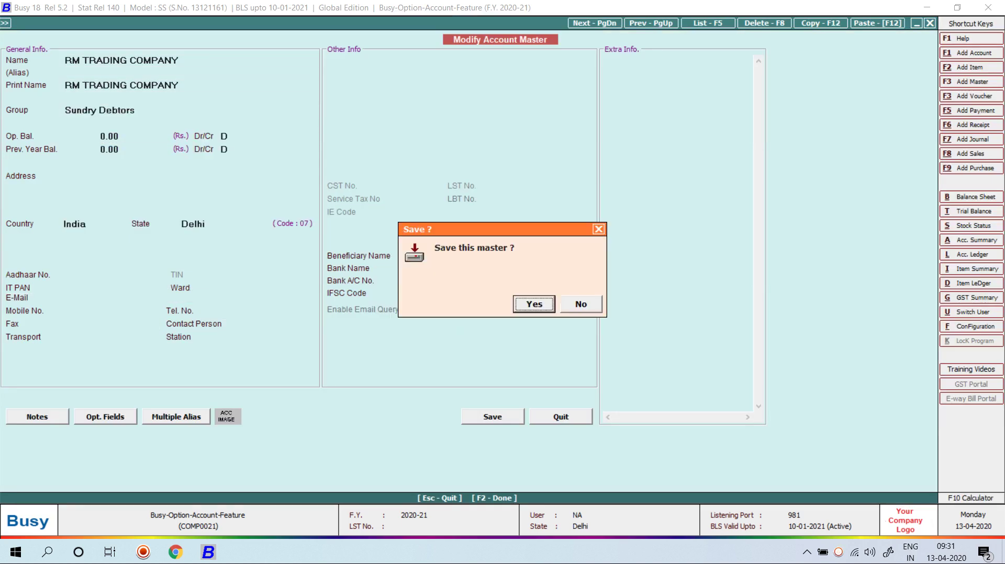
key(Return)
key(BackSpace)
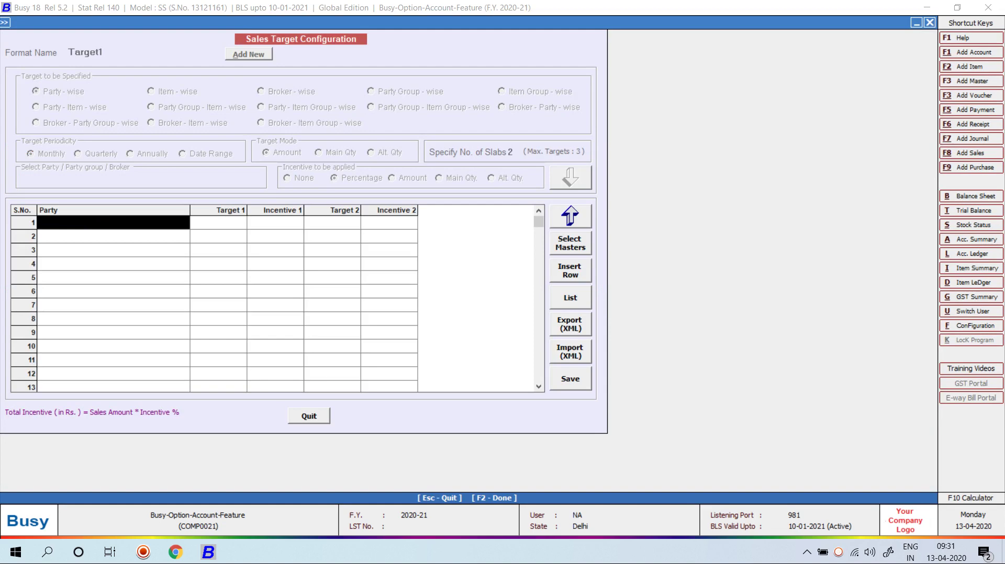
- Give RM TRADING COMPANY a first target of 1,00,000 with 4% incentive
text(RM)
key(Return)
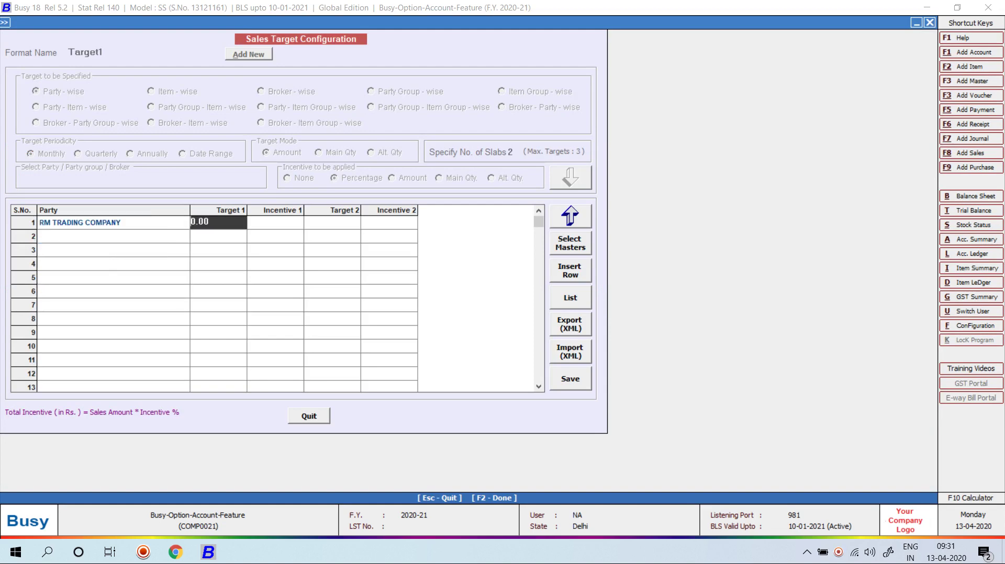
text(100000)
key(Return)
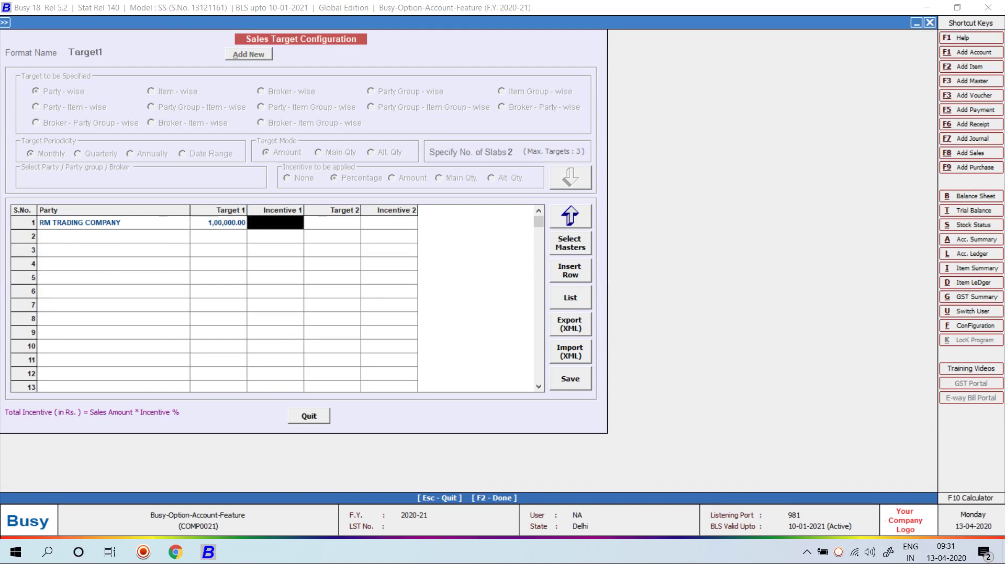
text(4)
key(Return)
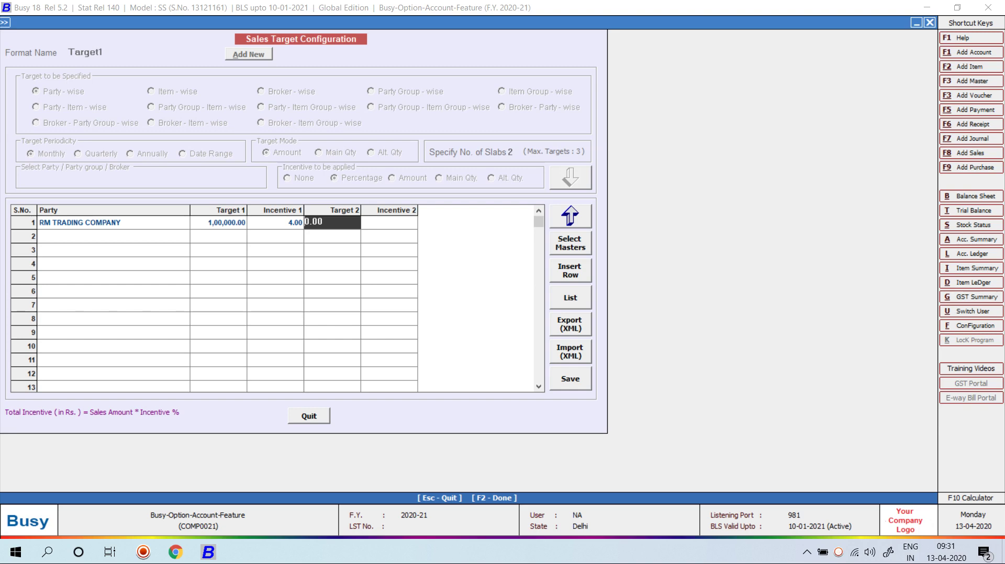
- Add a second target of 5,00,000 at 8% incentive and save Target1
text(5,00,0)
text(00000)
key(Return)
text(2)
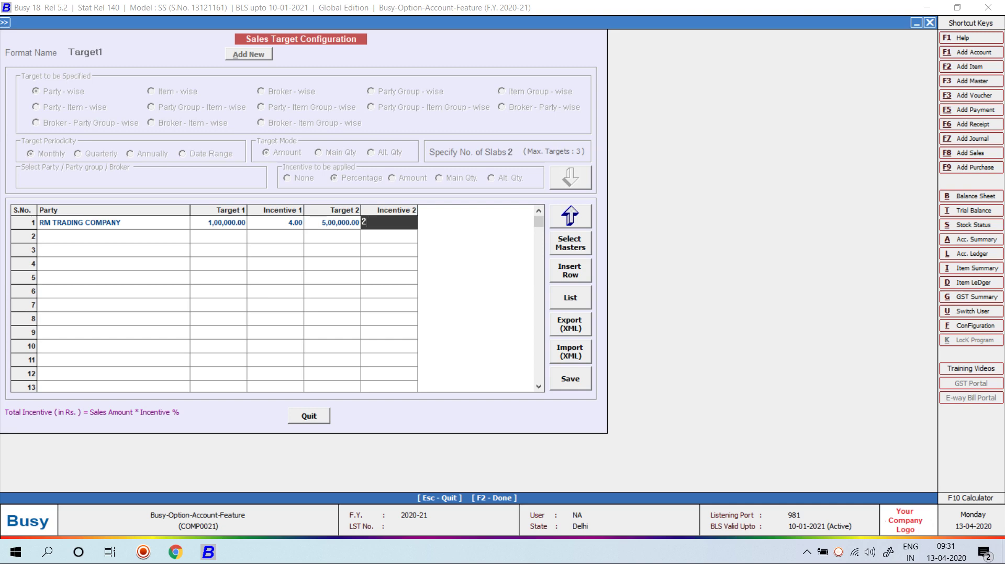
key(BackSpace)
text(8)
key(Return)
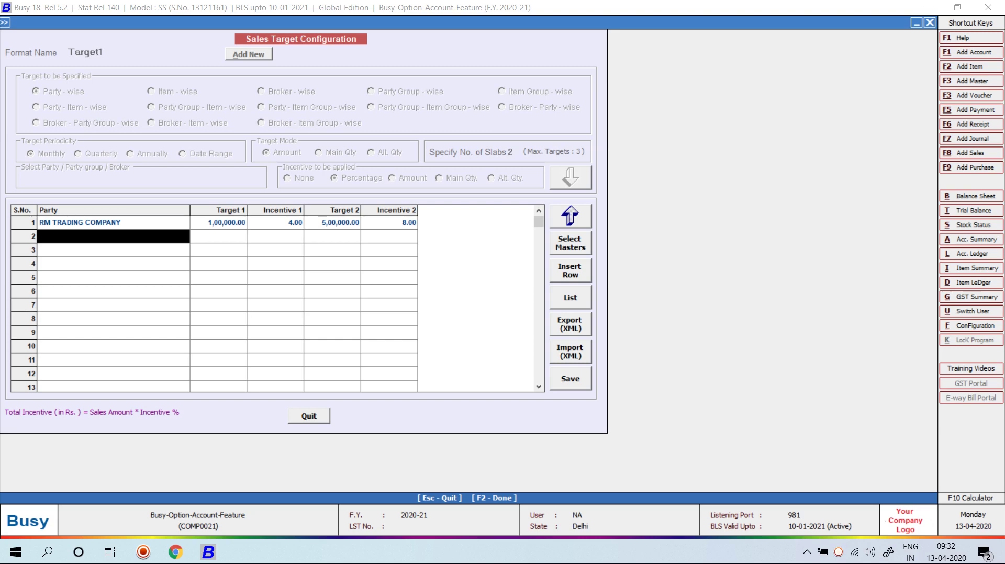
key(F2)
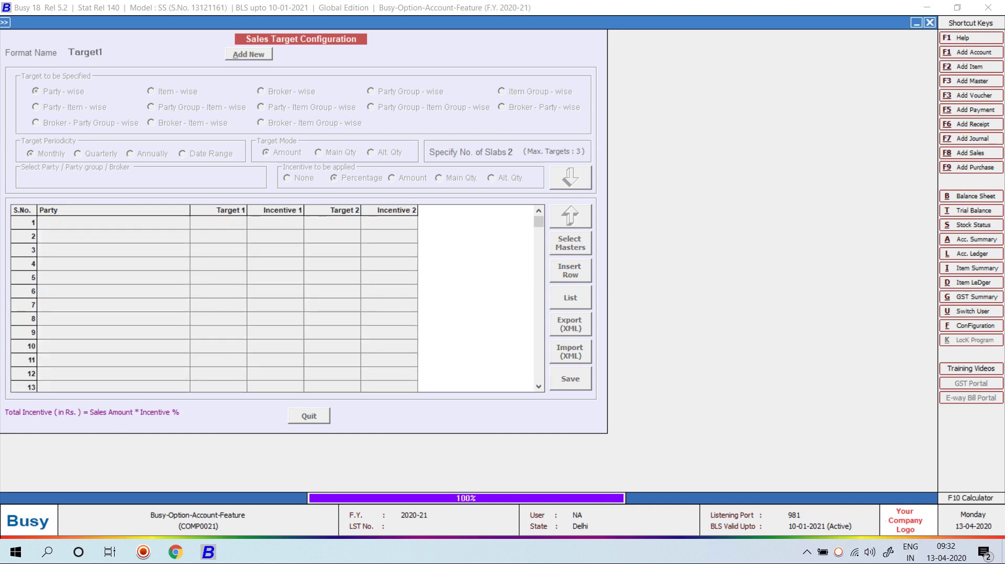
- Start a new Main-series sales voucher dated 25-04-2020
key(Escape)
key(Return)
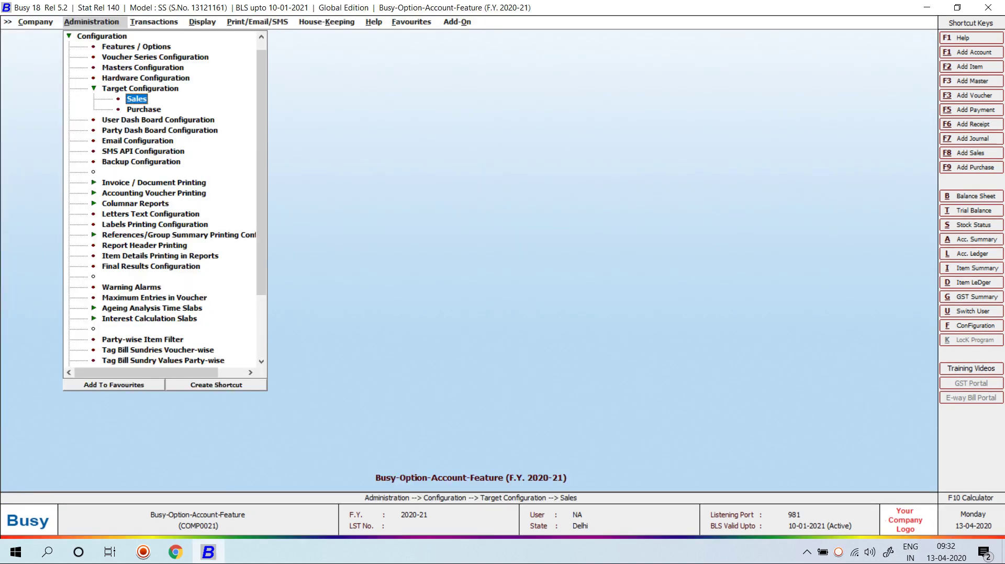
key(Right)
key(Return)
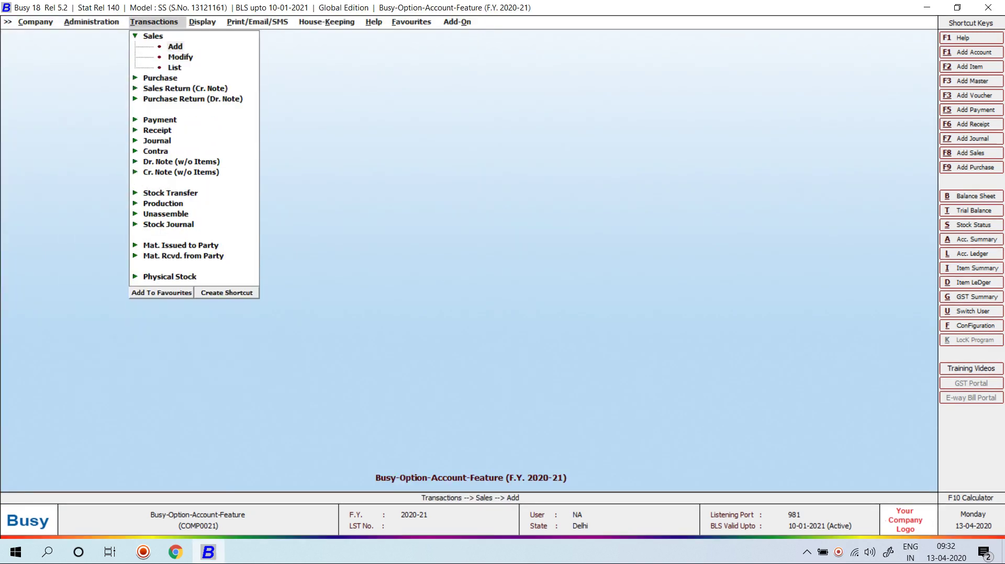
key(Return)
key(Return)
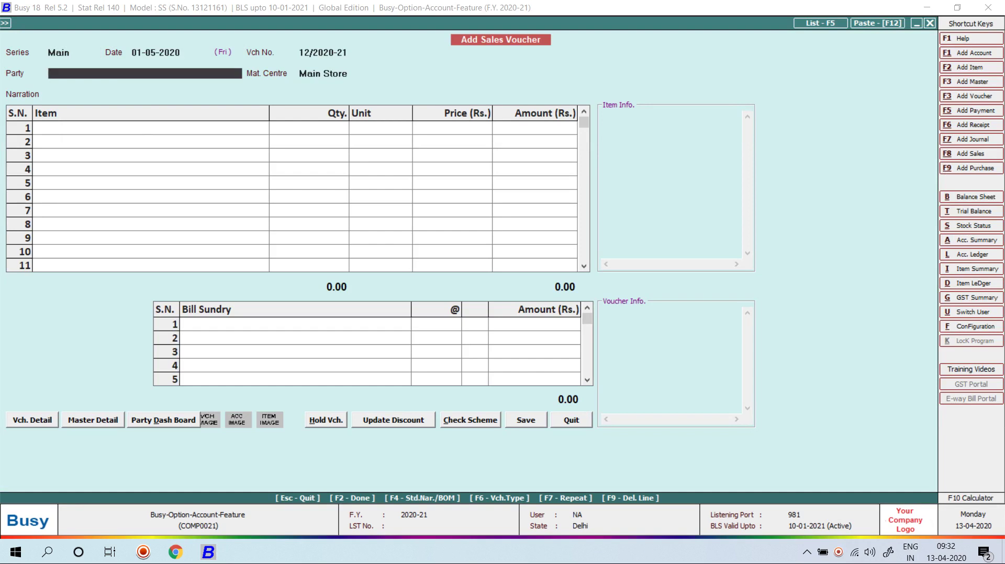
key(Escape)
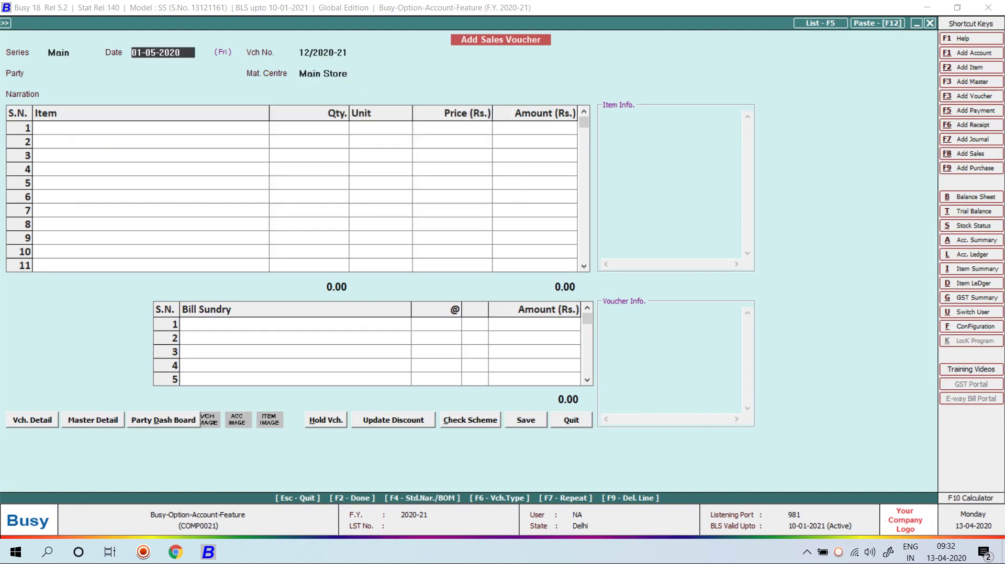
text(3)
key(BackSpace)
text(25)
key(Return)
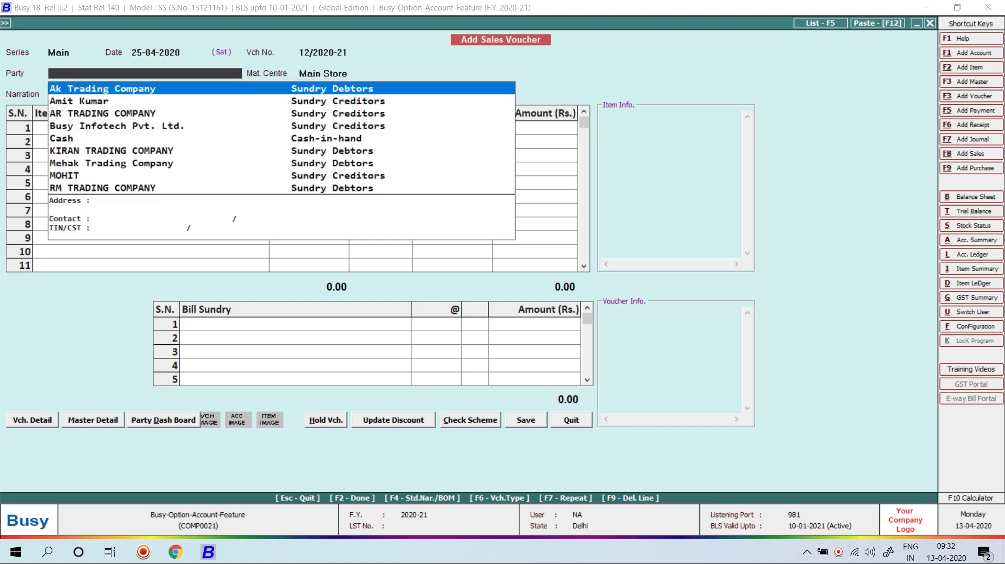
- Bill RM TRADING COMPANY for 2 Tally Software at 56,000 each
text(A)
key(BackSpace)
text(RM)
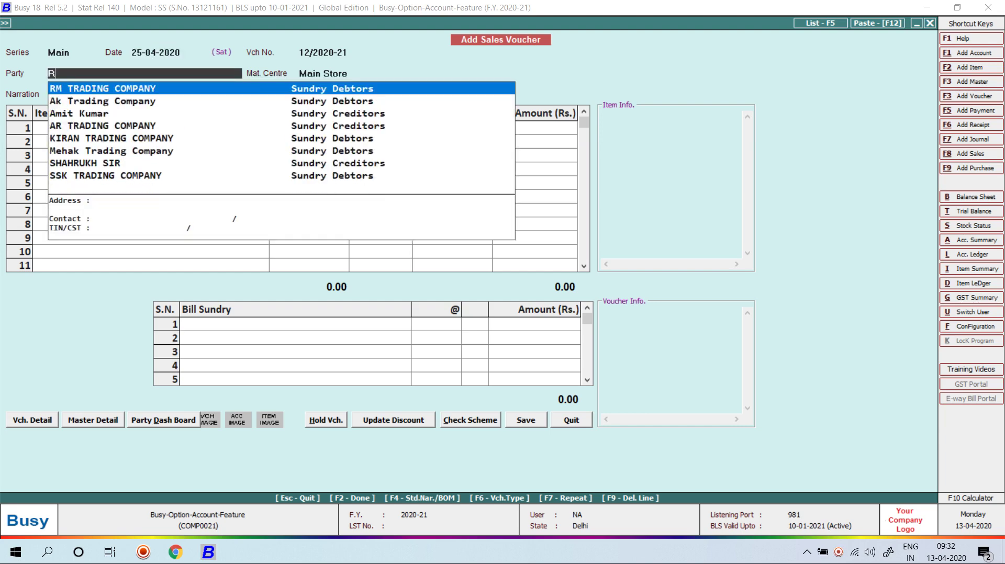
key(Return)
key(Return)
key(Return)
key(Down)
key(Down)
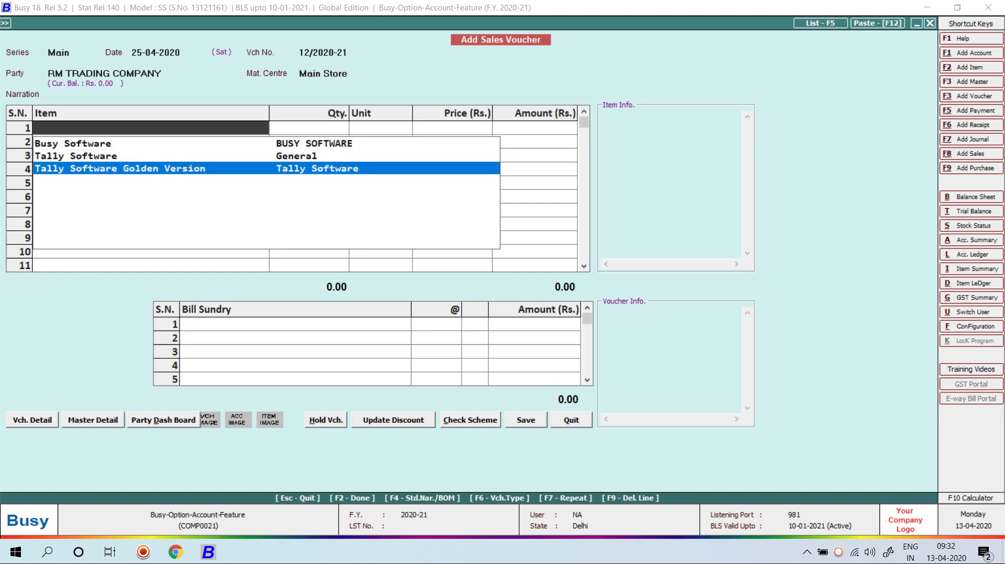
key(Return)
key(shift+Tab)
text(t)
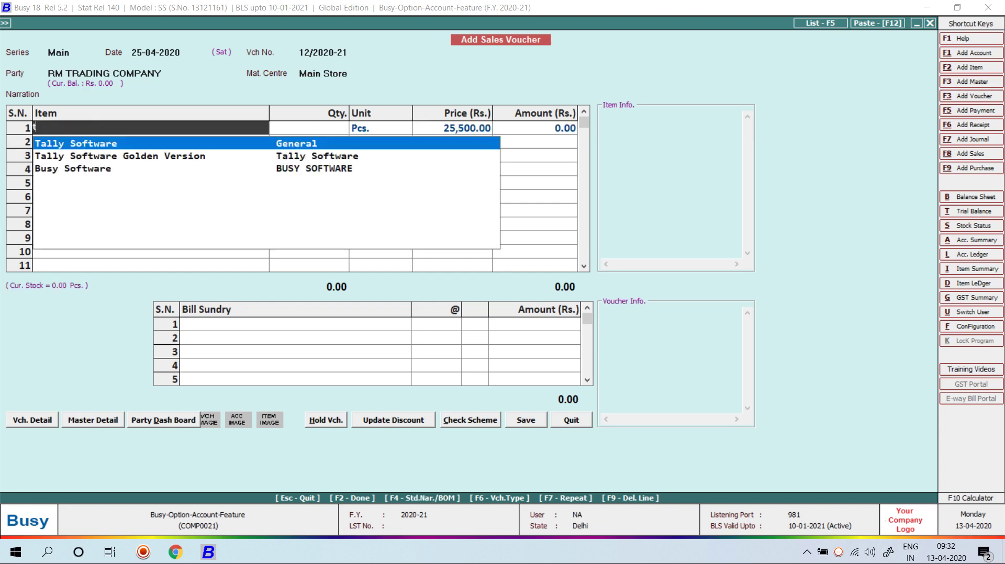
key(Return)
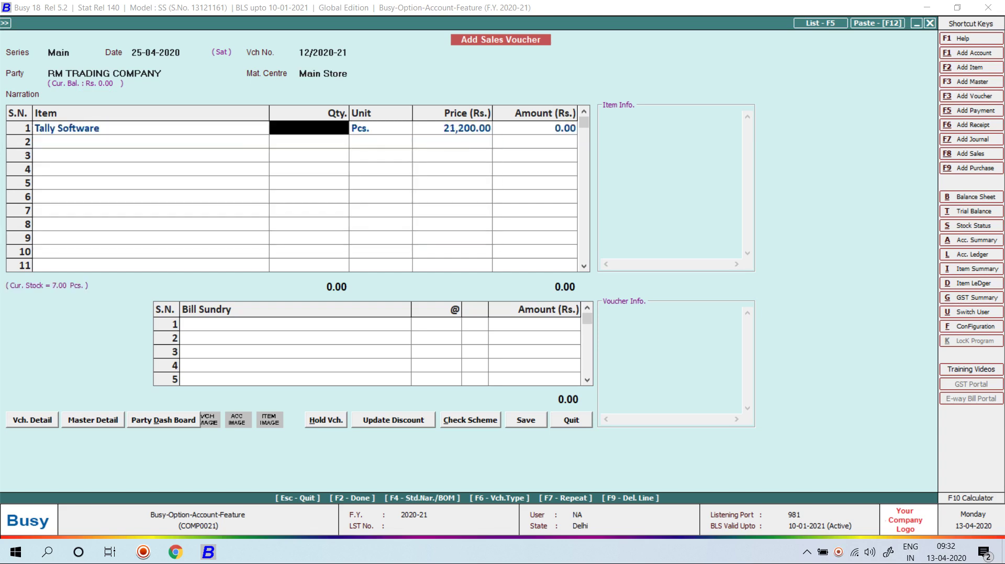
text(2)
key(Return)
key(Return)
key(shift+Tab)
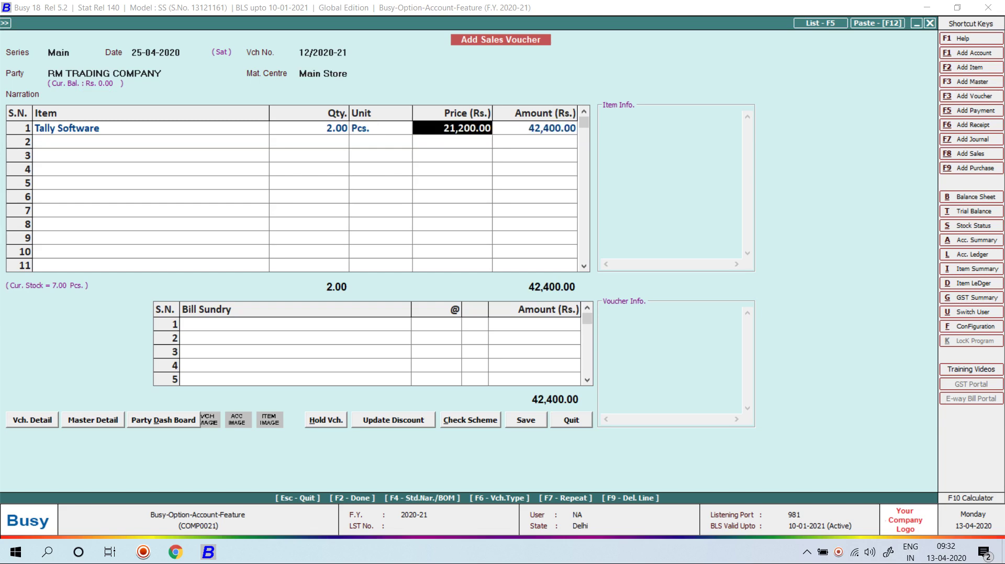
text(56000)
key(Return)
key(Return)
key(Return)
key(Return)
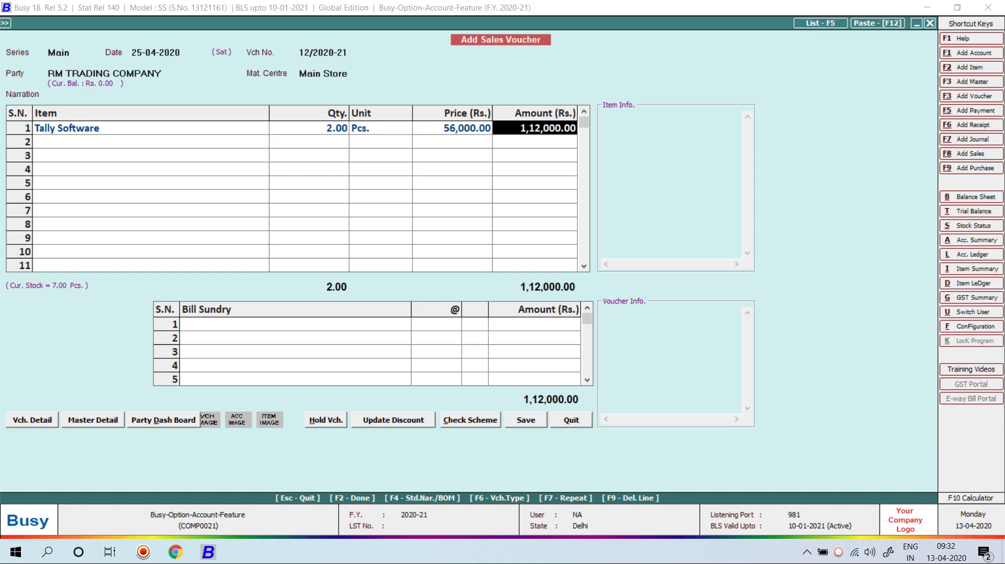
- Save the 1,12,000 sales voucher without printing and close the blank voucher
key(F2)
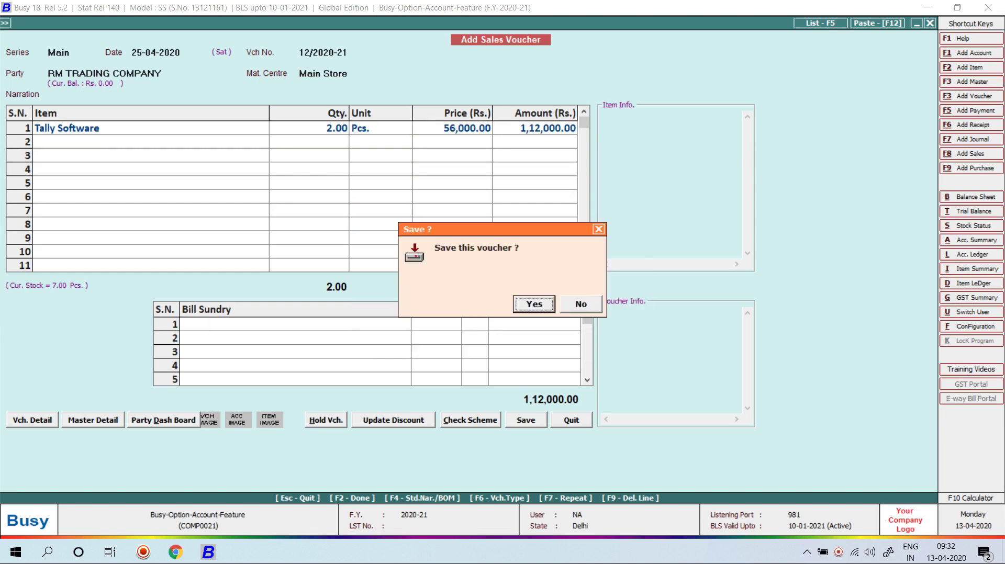
key(Return)
key(Right)
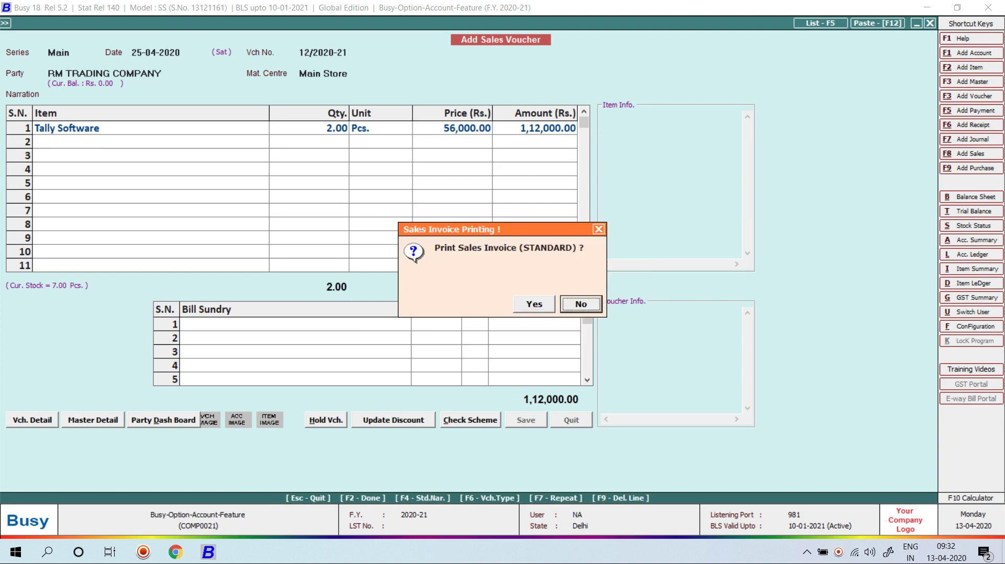
key(Return)
key(Escape)
key(Right)
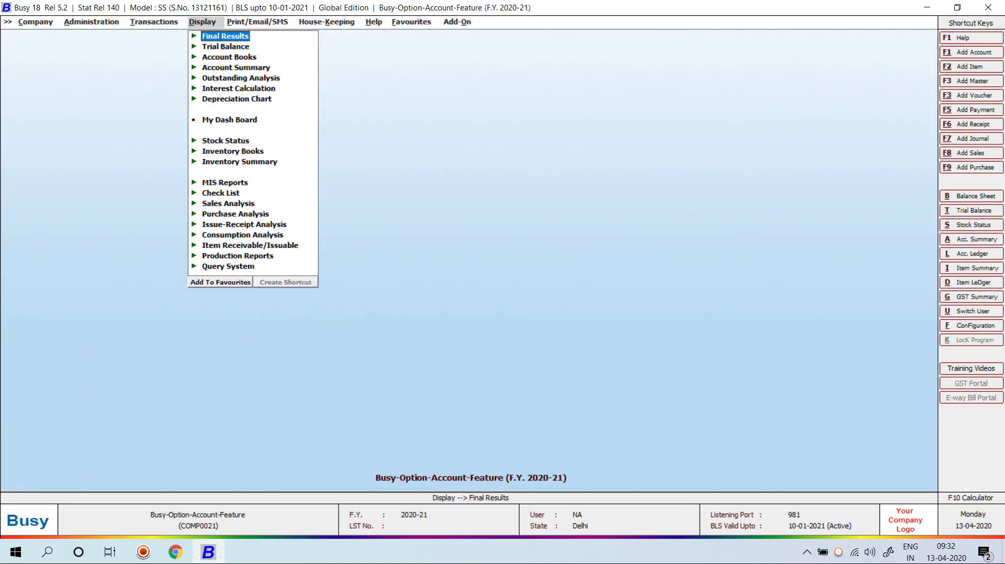
- Open the Target1 sales variance report for ALL accounts and run it for May
key(Down)
key(Down)
key(Down)
key(Down)
key(Down)
key(Down)
key(Down)
key(Down)
key(Down)
key(Down)
key(Down)
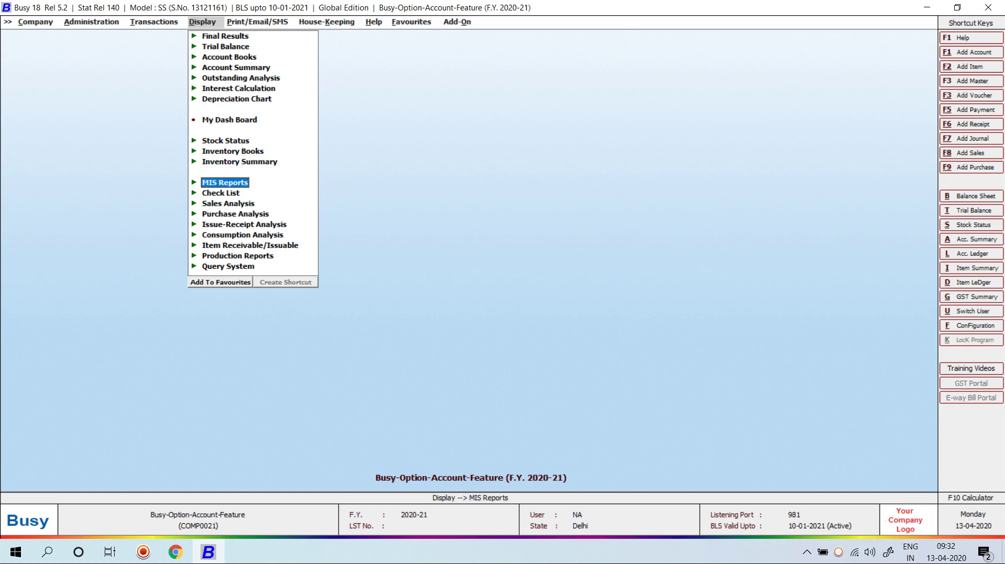
key(Return)
key(Down)
key(Down)
key(Down)
key(Down)
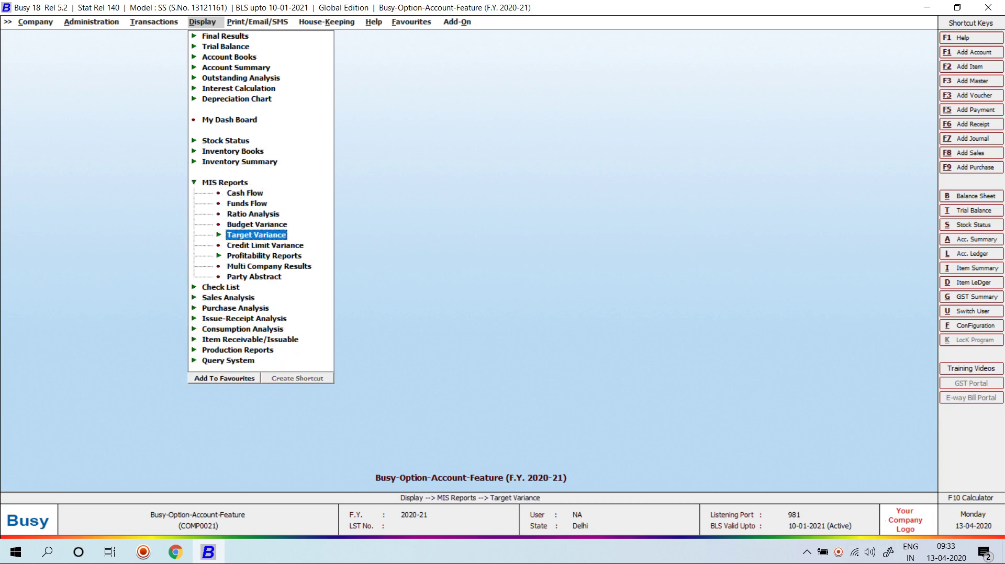
key(Return)
key(Return)
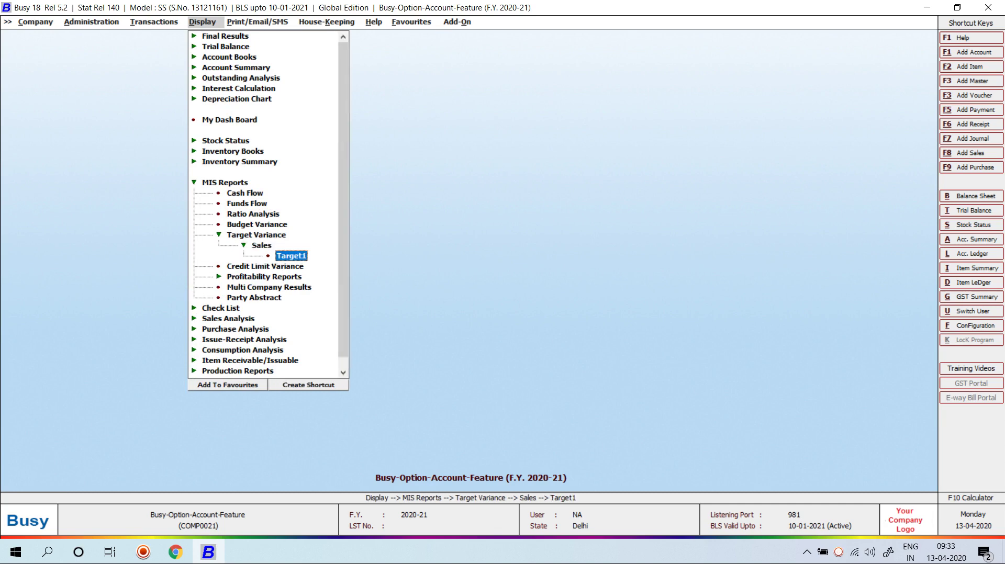
key(Return)
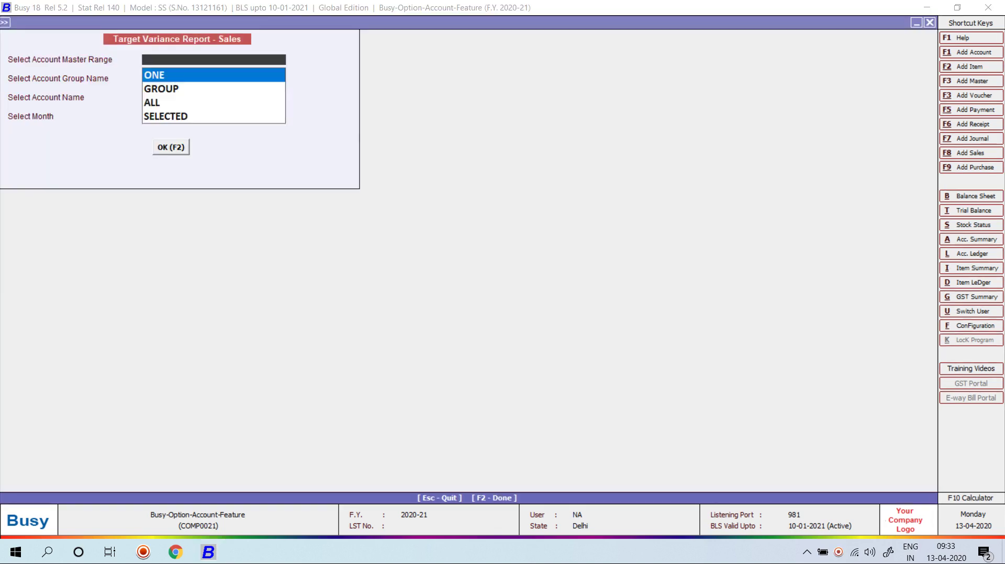
key(Down)
key(Down)
key(Return)
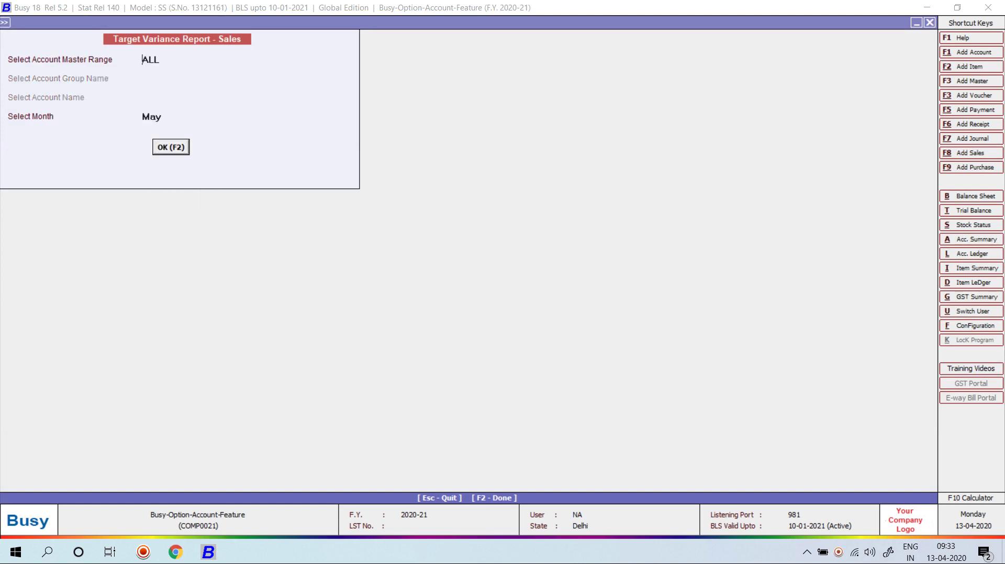
key(F2)
- Rerun the Target1 variance report with April as the month
key(Escape)
key(Down)
key(Down)
key(Down)
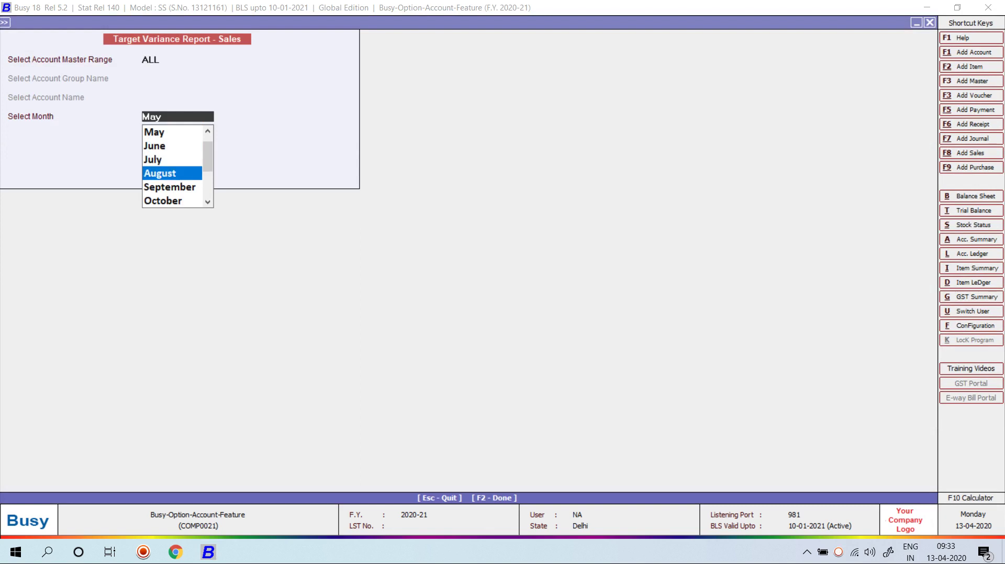
key(Up)
key(Up)
key(Up)
key(Up)
key(Down)
key(Up)
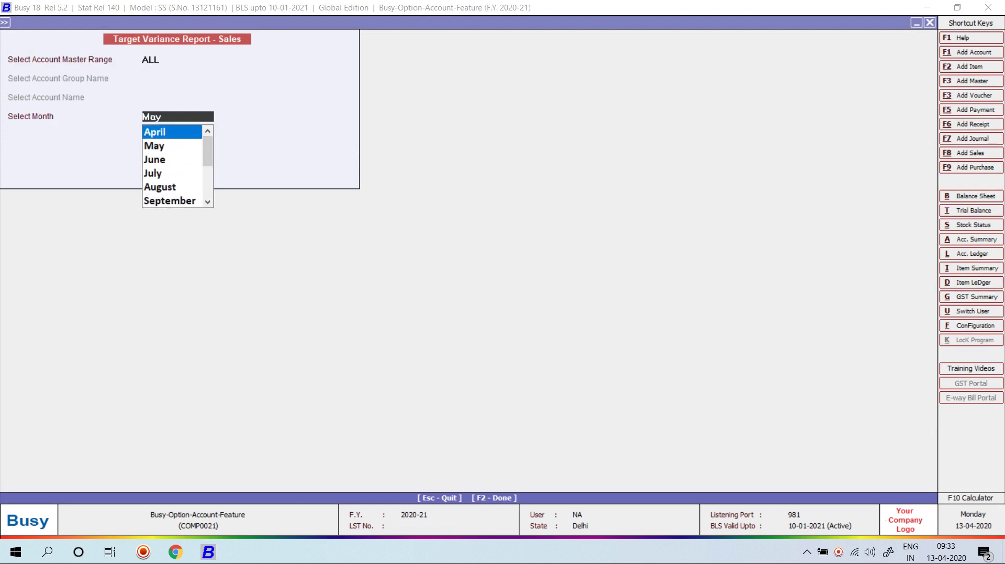
key(Return)
key(Return)
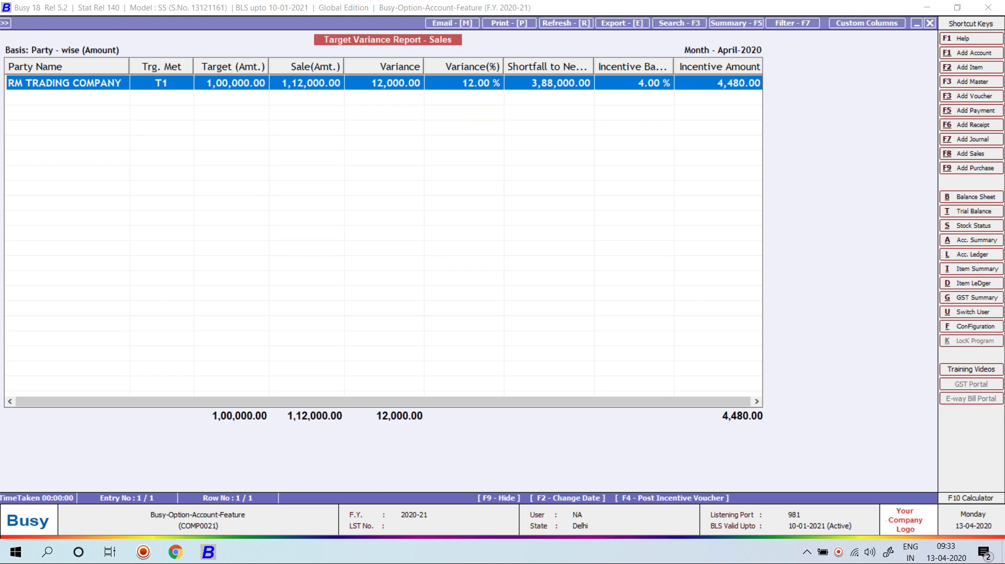
- Widen the Shortfall column of the April report and start generating incentive vouchers
drag(594, 66, 608, 67)
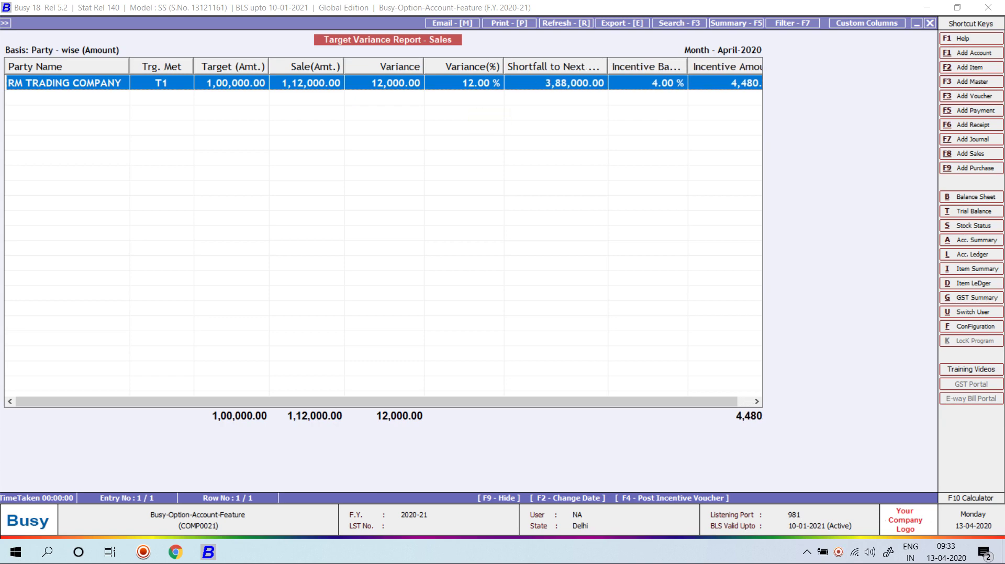
drag(618, 402, 635, 402)
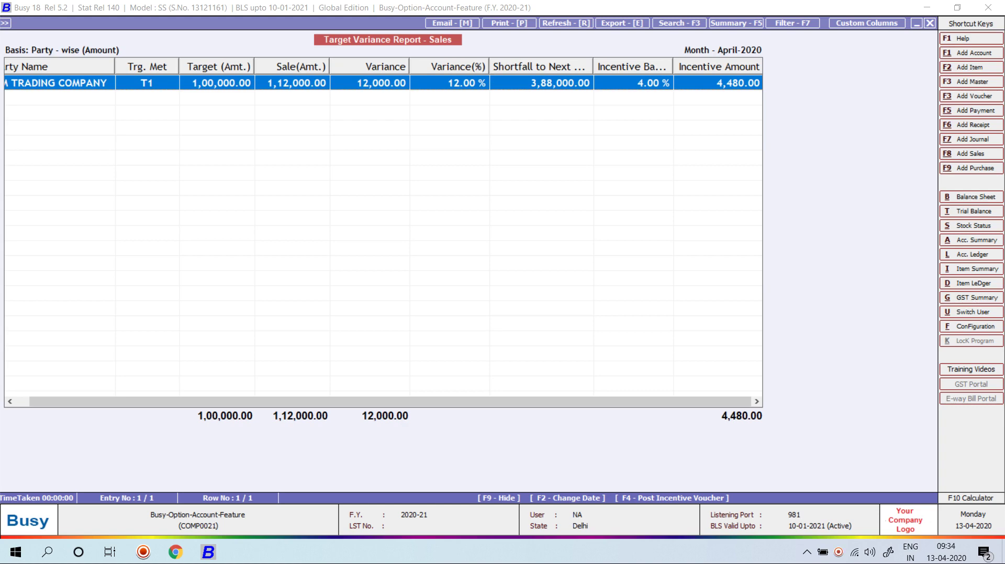
key(F4)
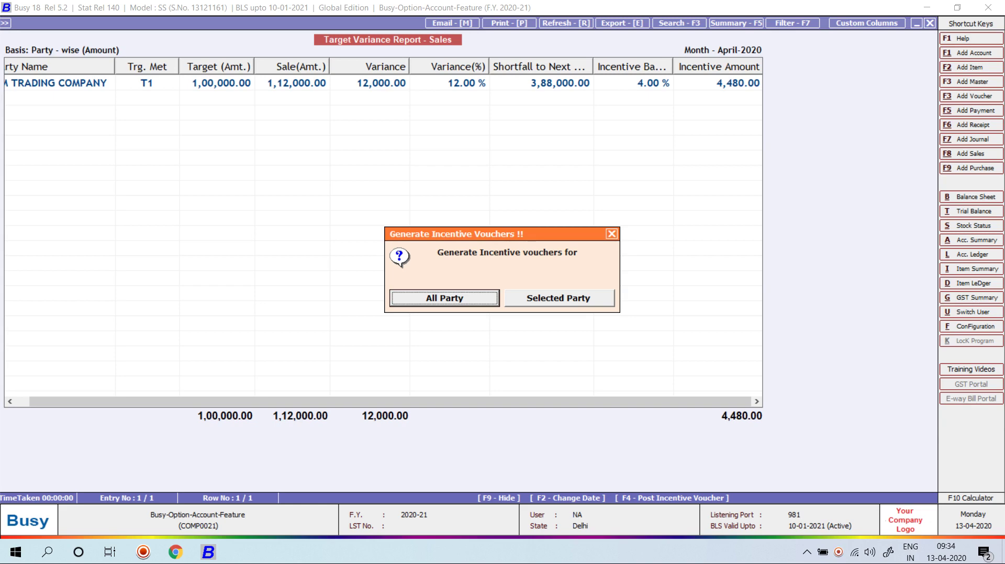
- Post the 30-04-2020 Main-series incentive voucher of 4,480.00 to Commission on Sales for all parties
key(Return)
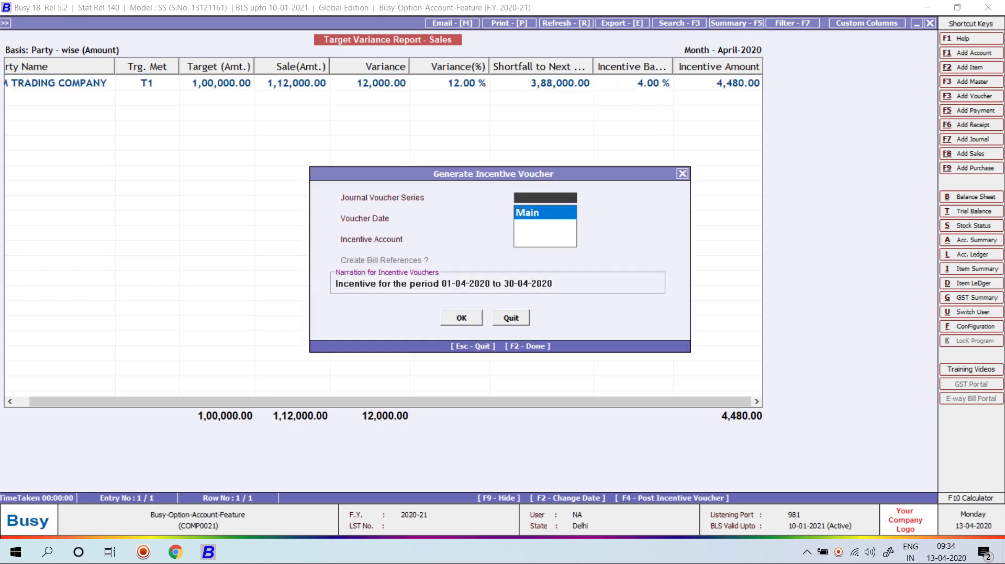
key(Return)
key(Return)
text(C)
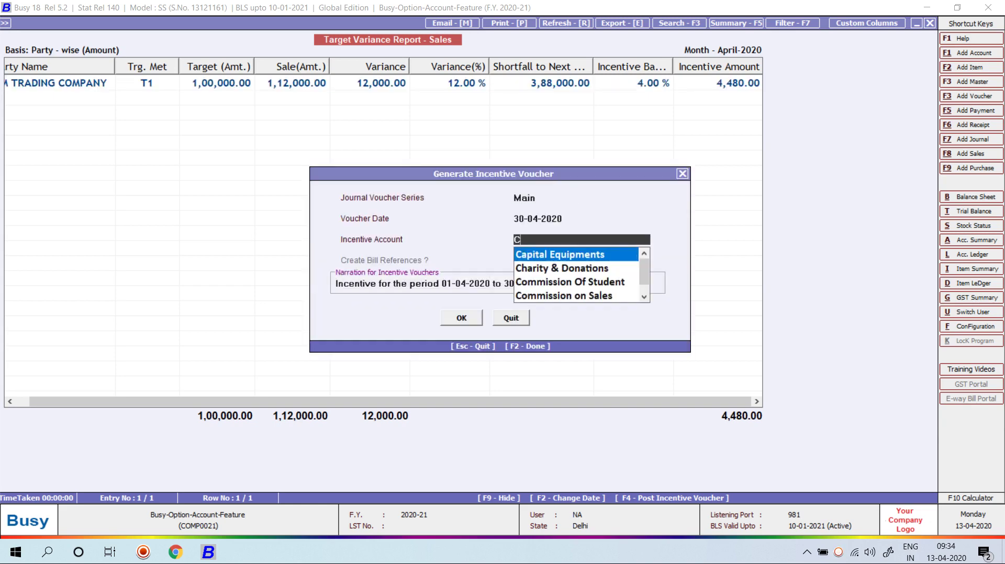
text(OMM)
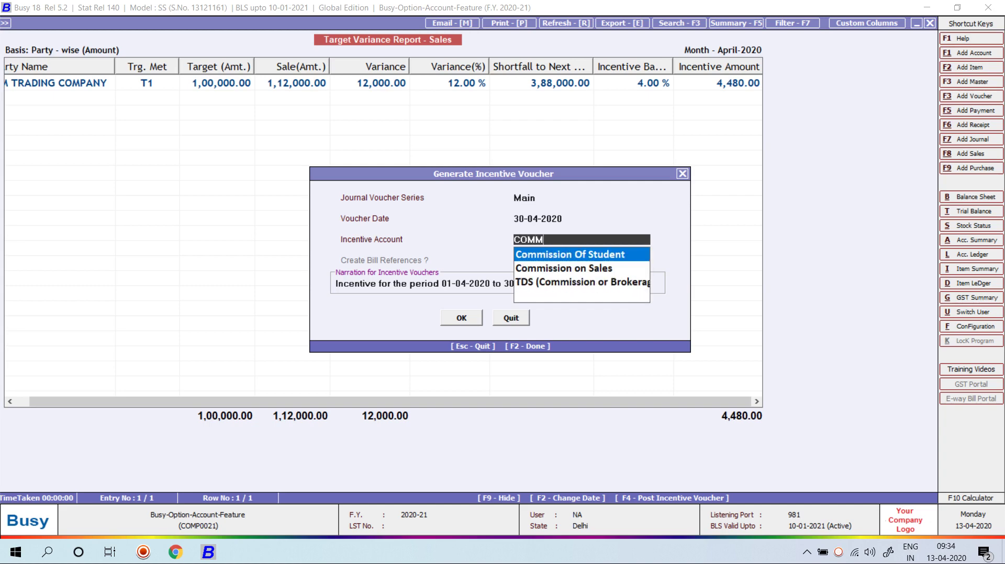
key(Down)
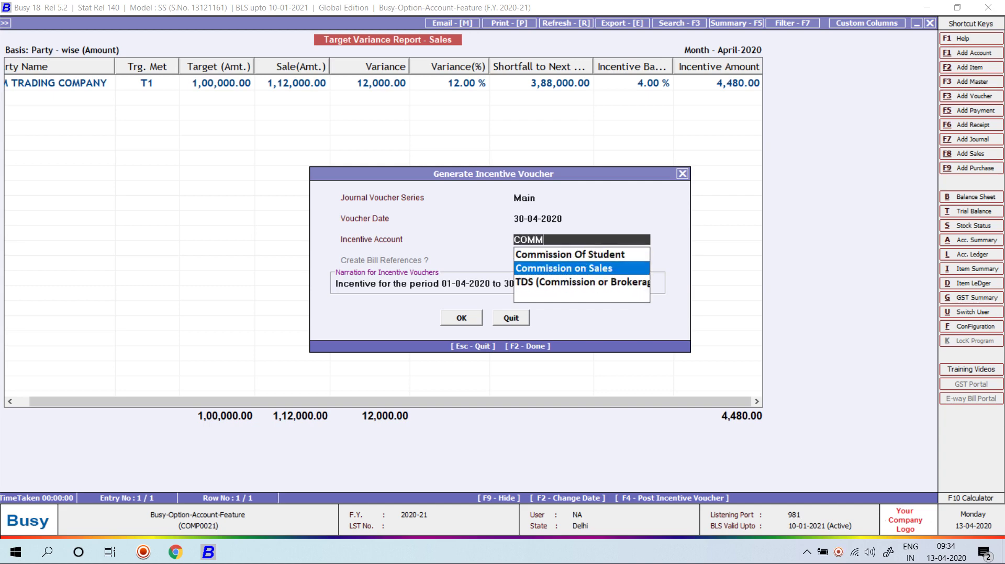
key(Return)
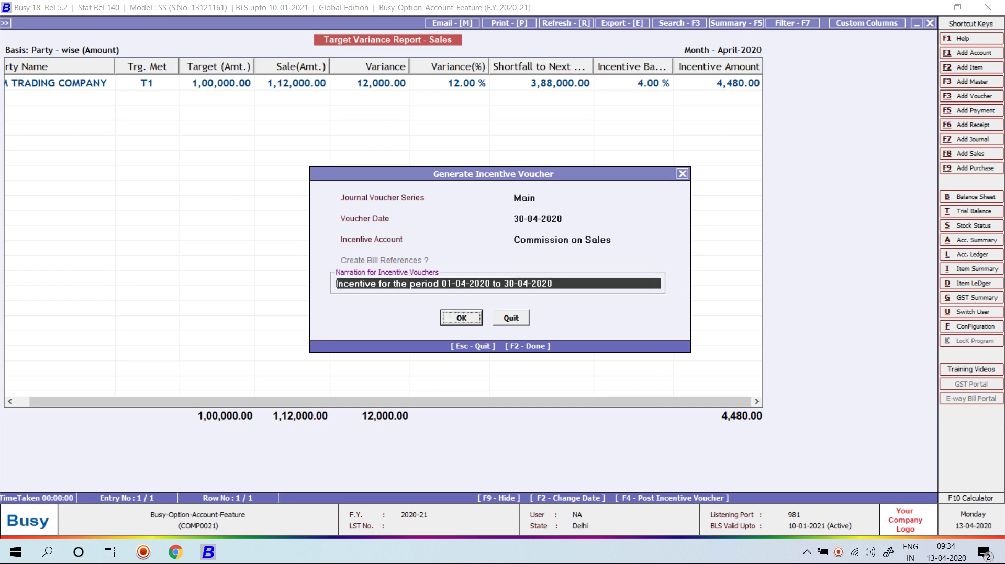
key(Return)
key(Return)
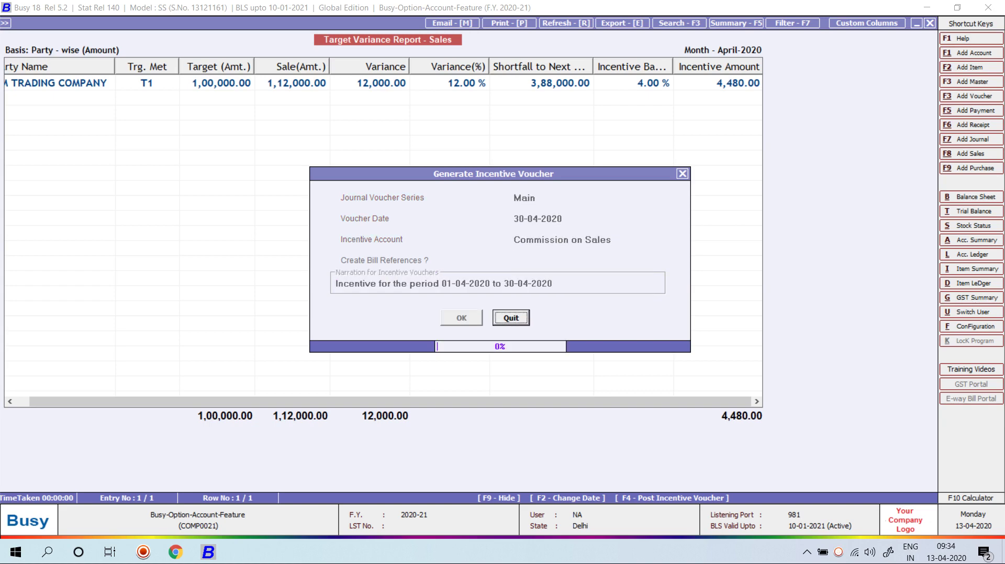
key(Return)
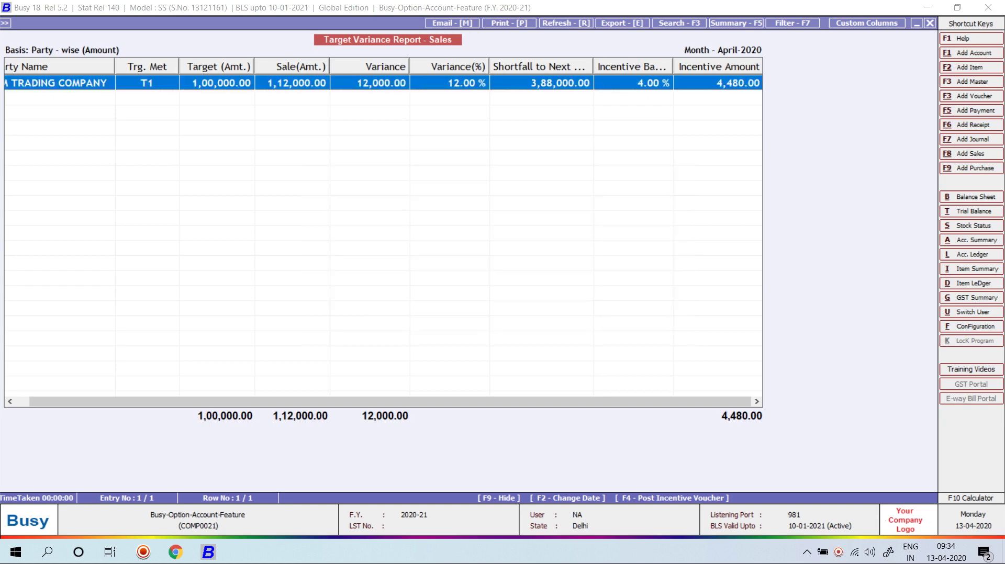
key(alt+l)
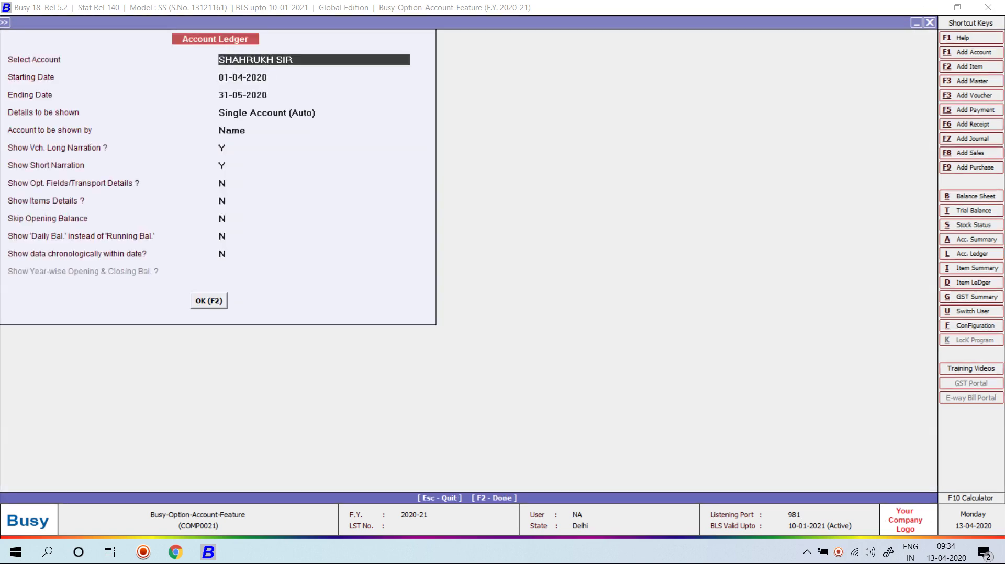
- Check RM TRADING COMPANY's ledger for the 4,480.00 Commission on Sales journal credit
key(BackSpace)
text(rm)
key(Return)
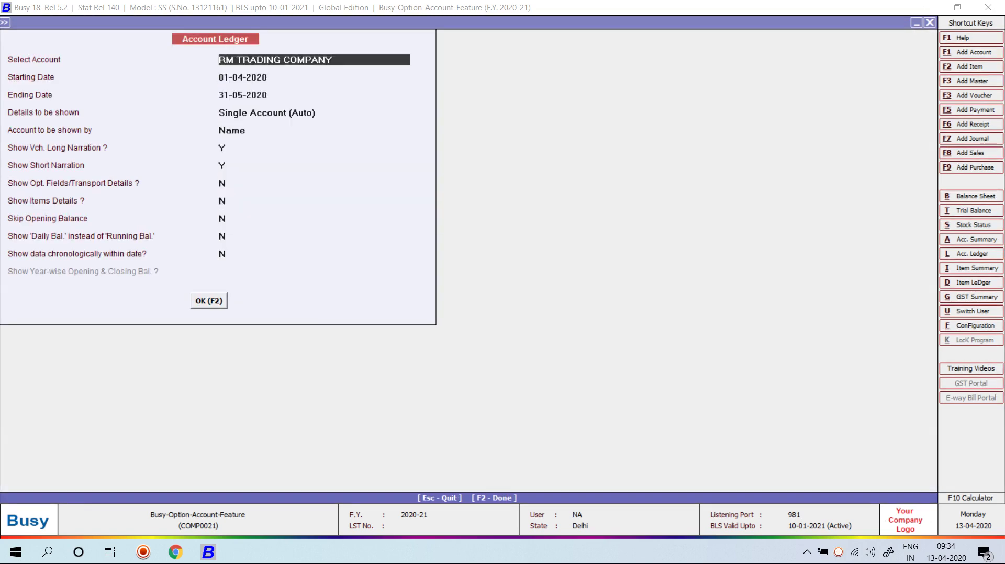
key(F2)
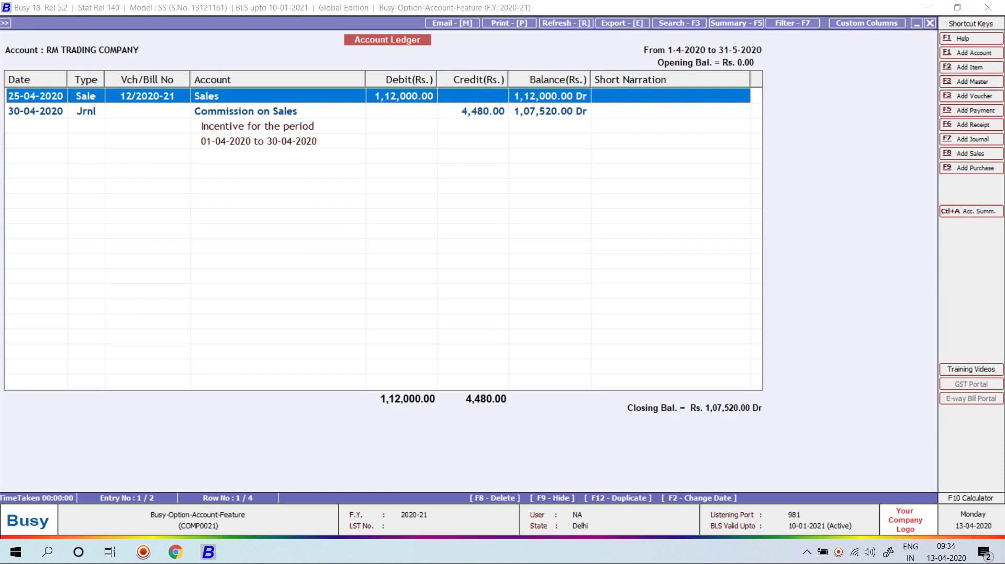
key(Down)
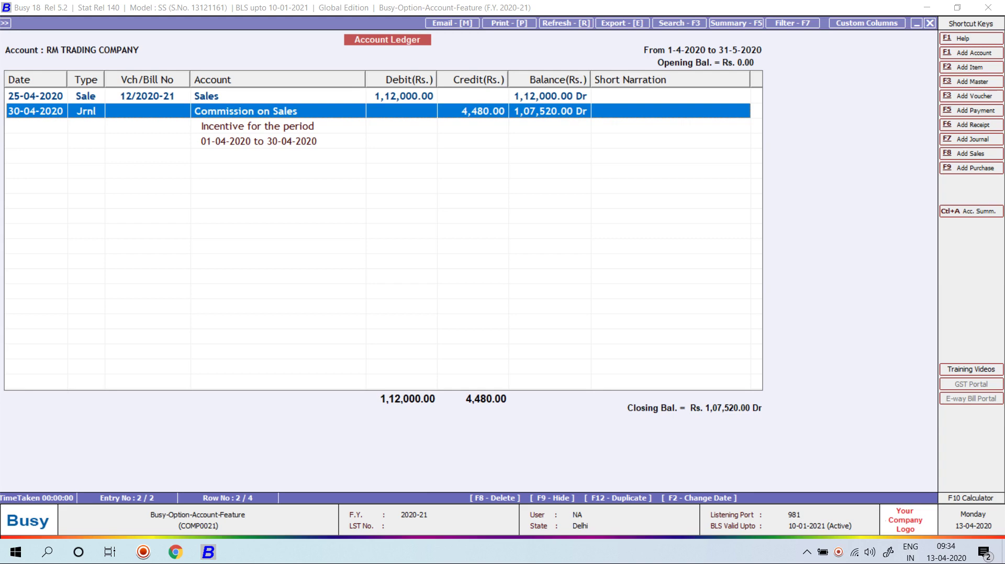
key(Escape)
key(Escape)
key(Escape)
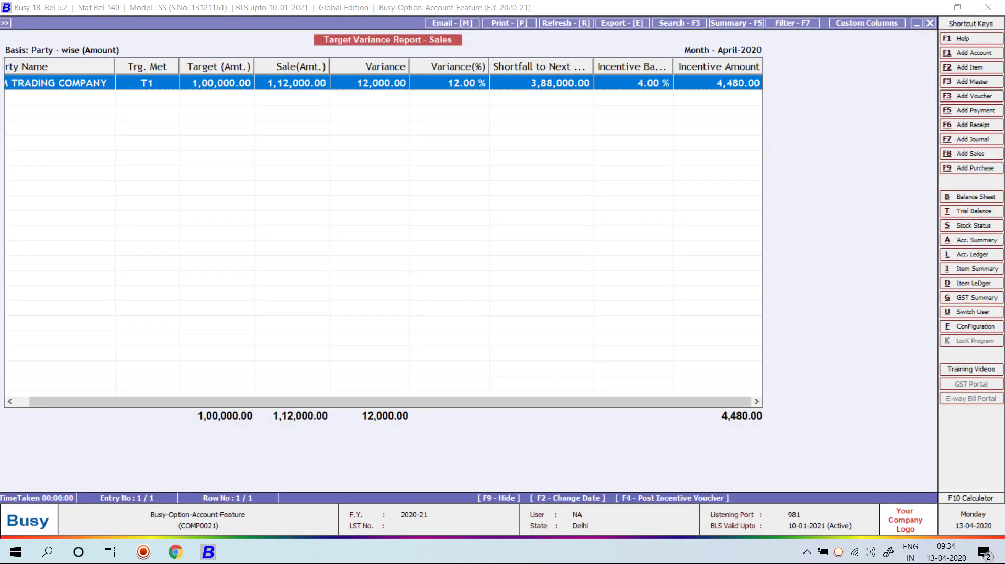
key(Left)
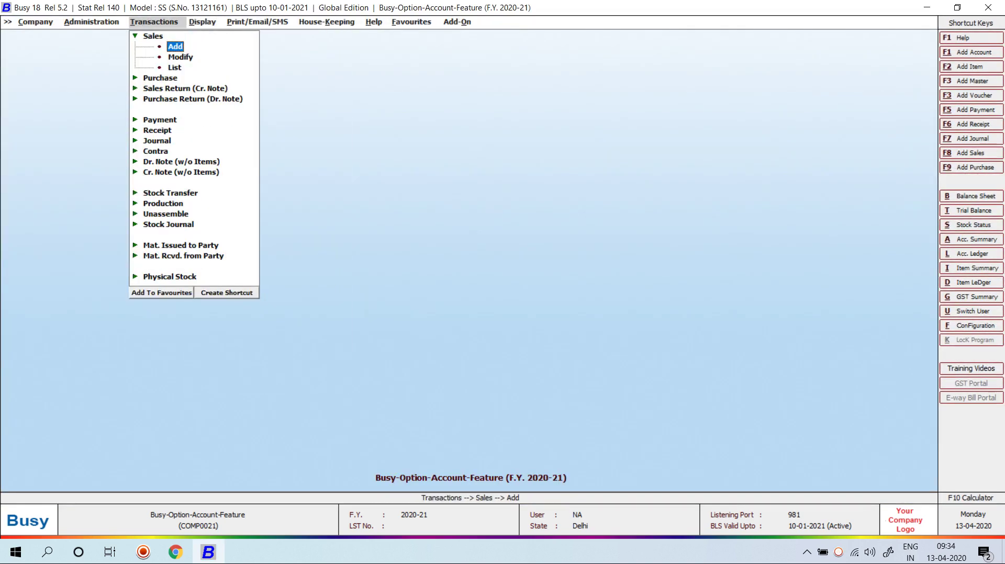
- Start a Main-series sales voucher dated 28-04-2020 for RM TRADING COMPANY
key(Return)
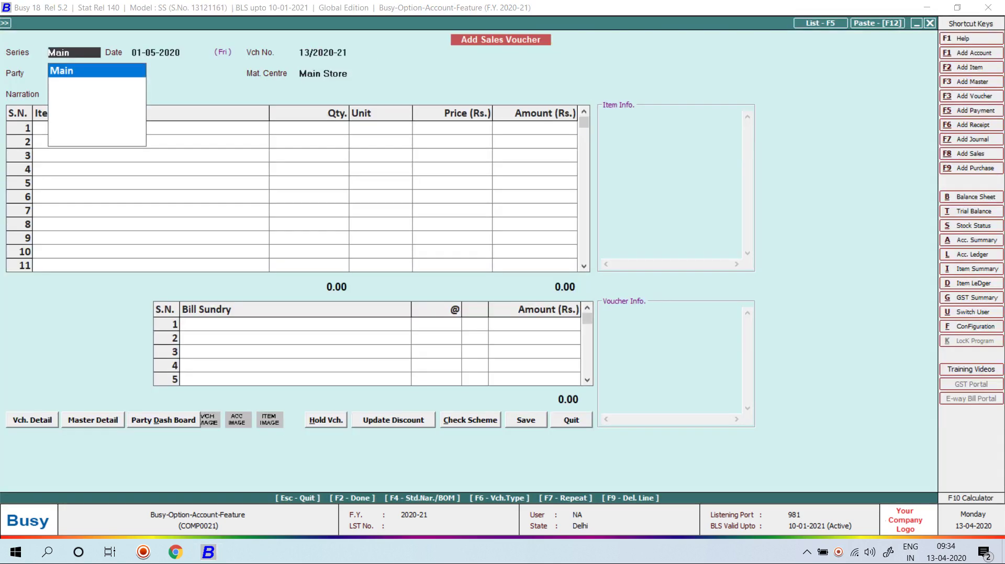
key(Return)
text(28-0)
text(4)
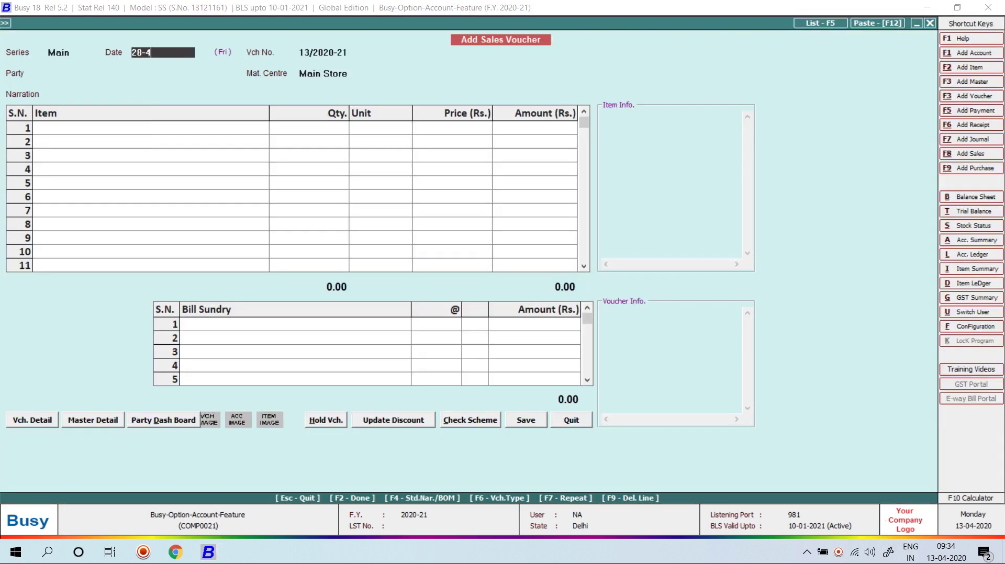
key(Return)
text(rm)
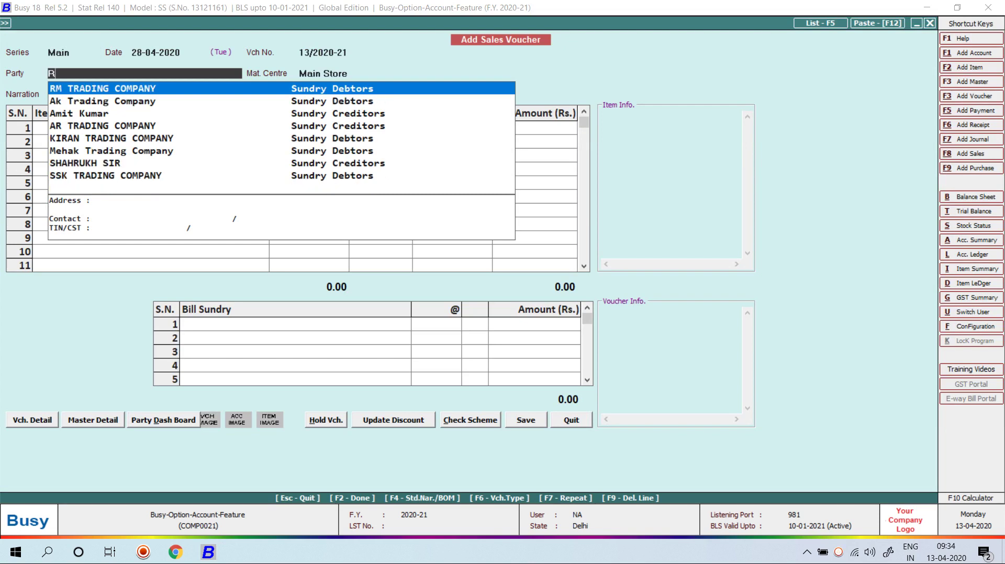
key(Return)
key(Return)
- Add 2 Pcs of Tally Software at 2,46,500.00 each
key(Down)
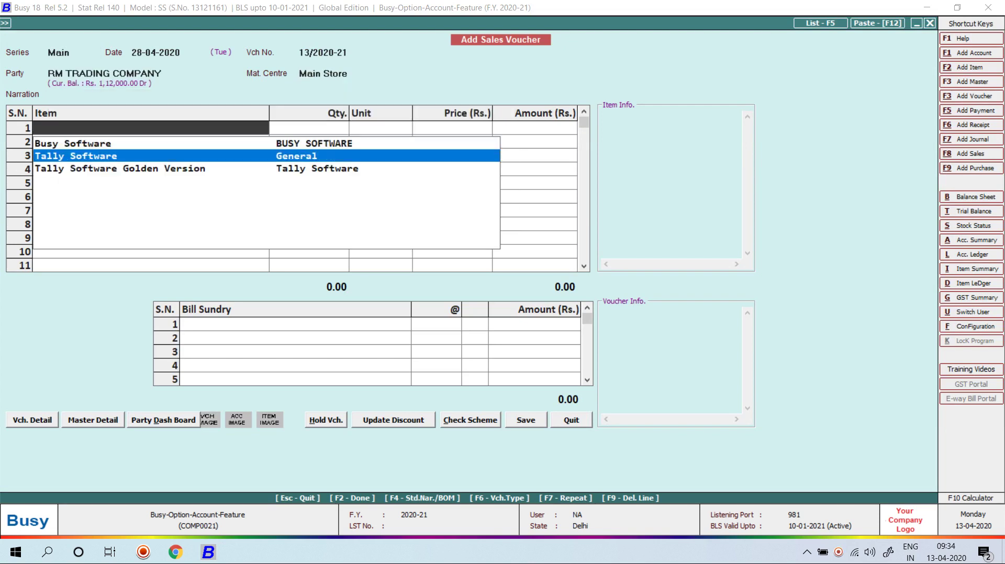
key(Return)
text(2)
key(Return)
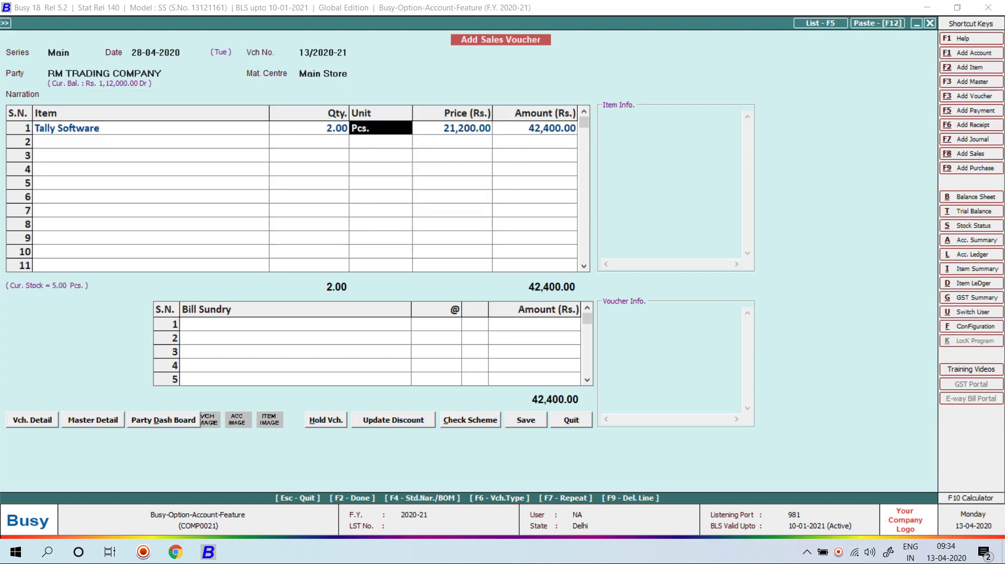
key(Return)
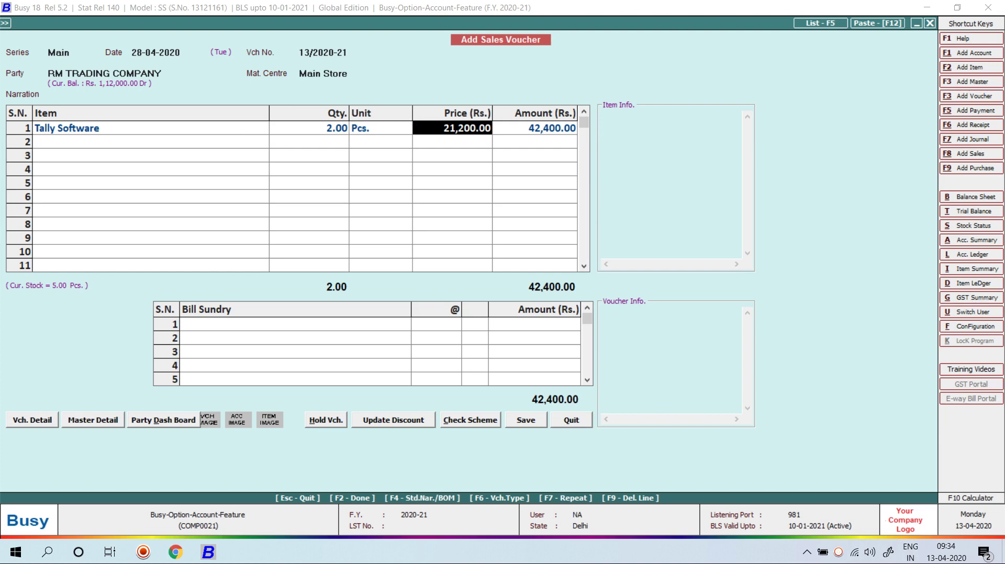
text(2)
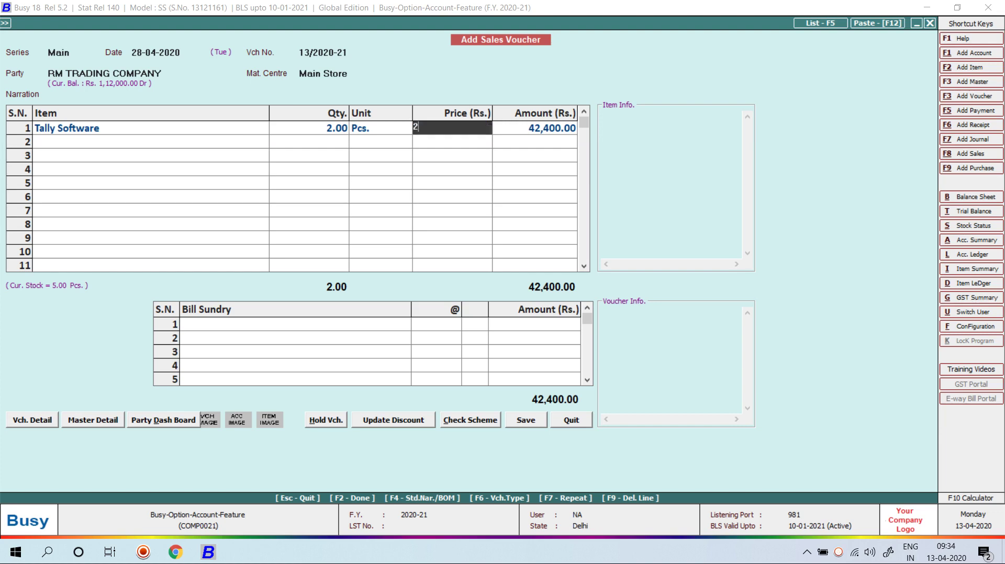
text(,46,500)
key(Return)
key(Return)
- Save the voucher, continuing past the PAN warning and declining to print
key(Return)
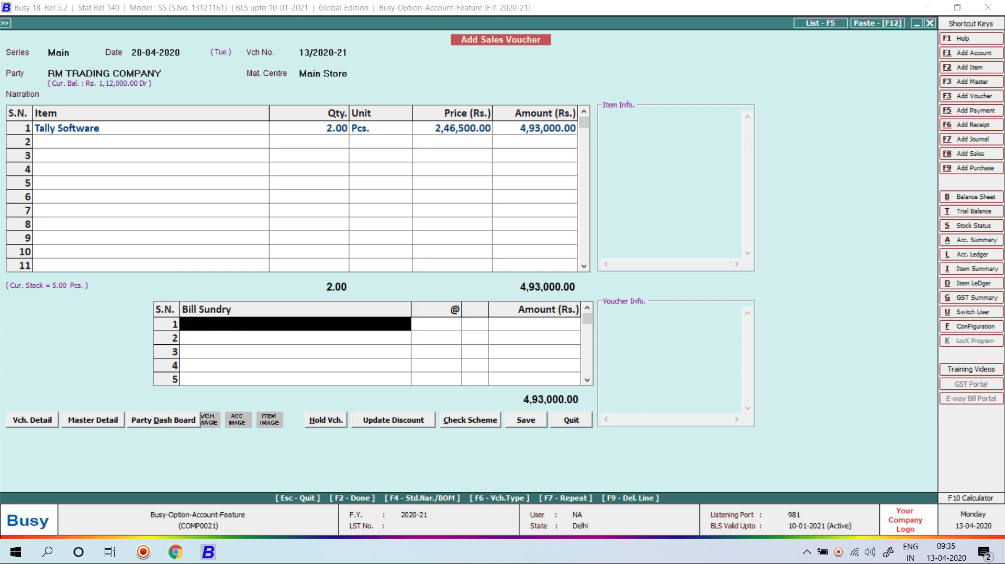
key(Return)
key(Return)
key(Left)
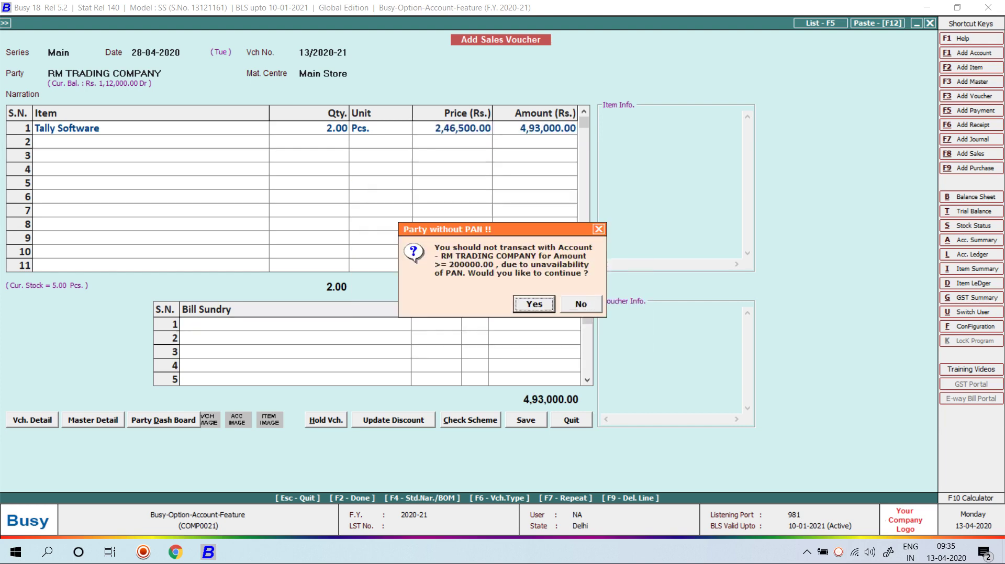
key(Return)
key(Return)
key(Right)
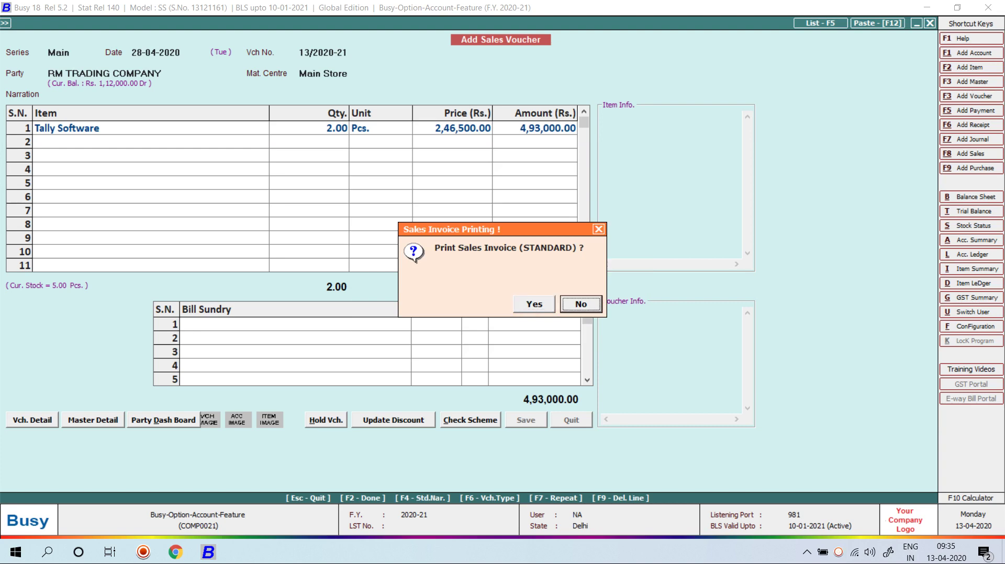
key(Return)
key(Escape)
key(Right)
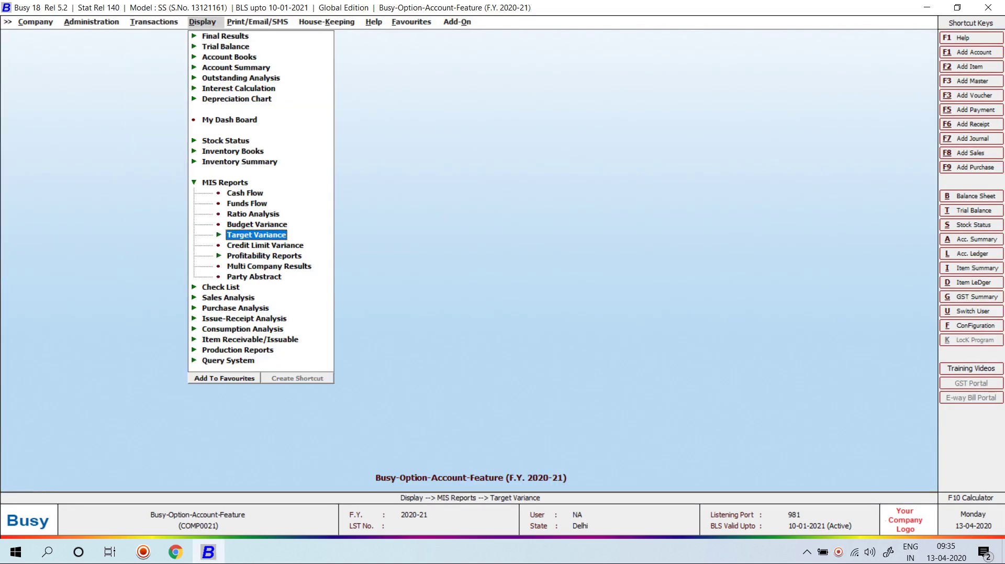
- Show the Target1 sales variance report for April 2020 across all accounts
key(Return)
key(Return)
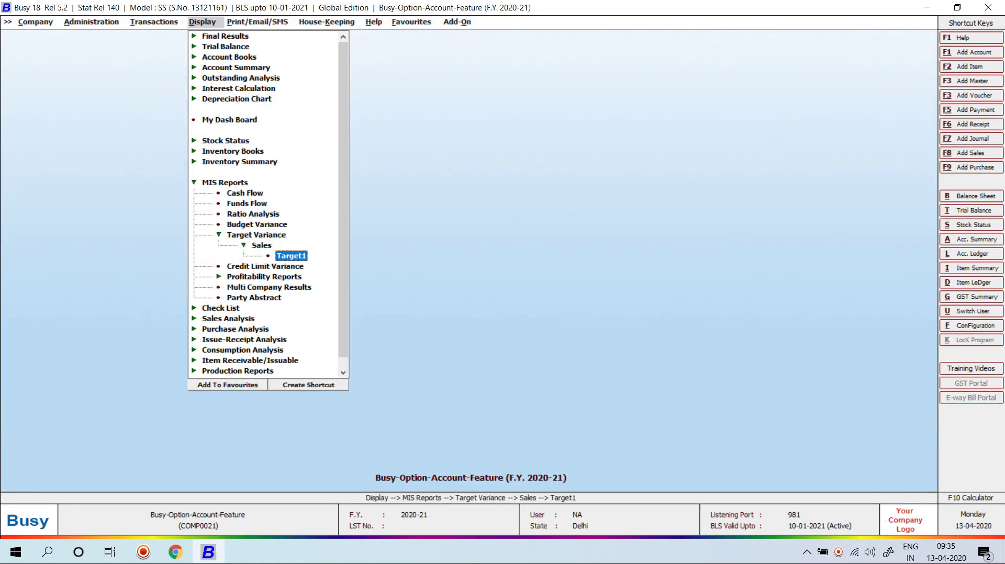
key(Return)
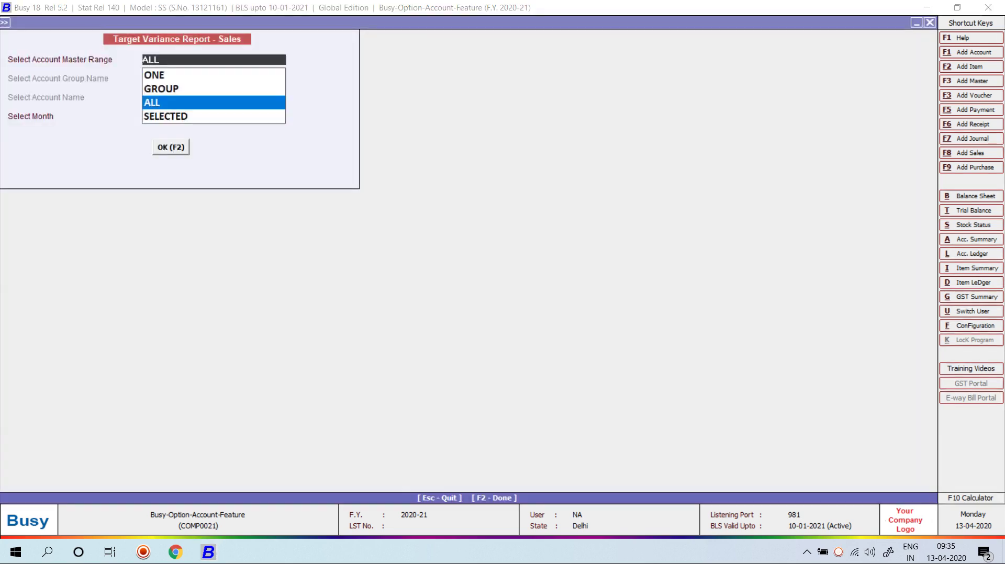
key(F2)
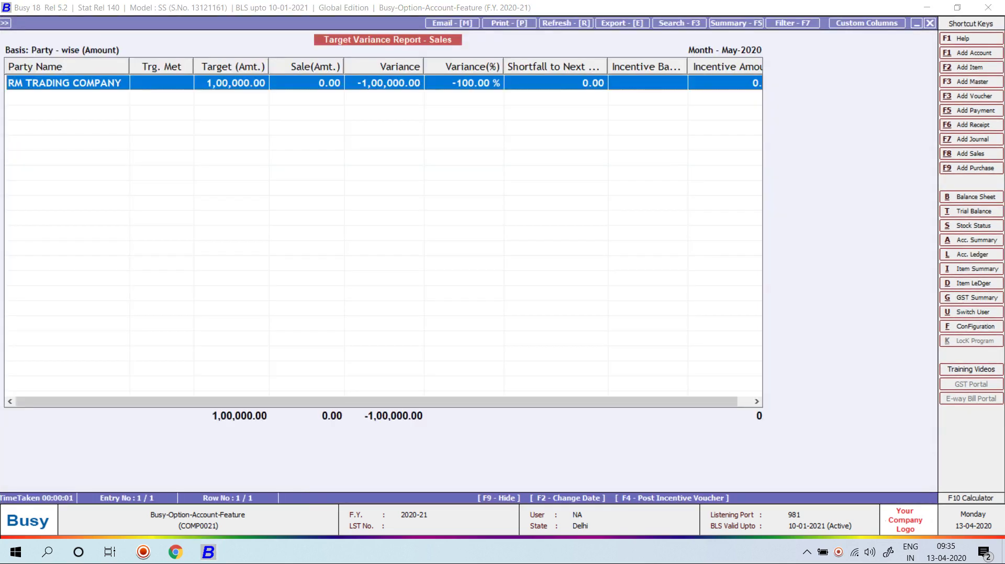
key(Escape)
key(Up)
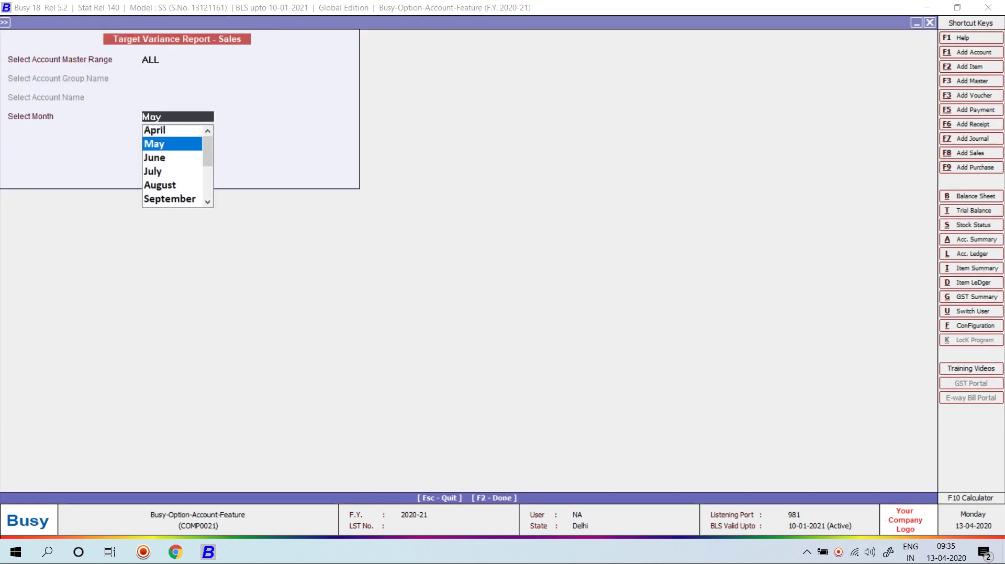
key(Return)
key(F2)
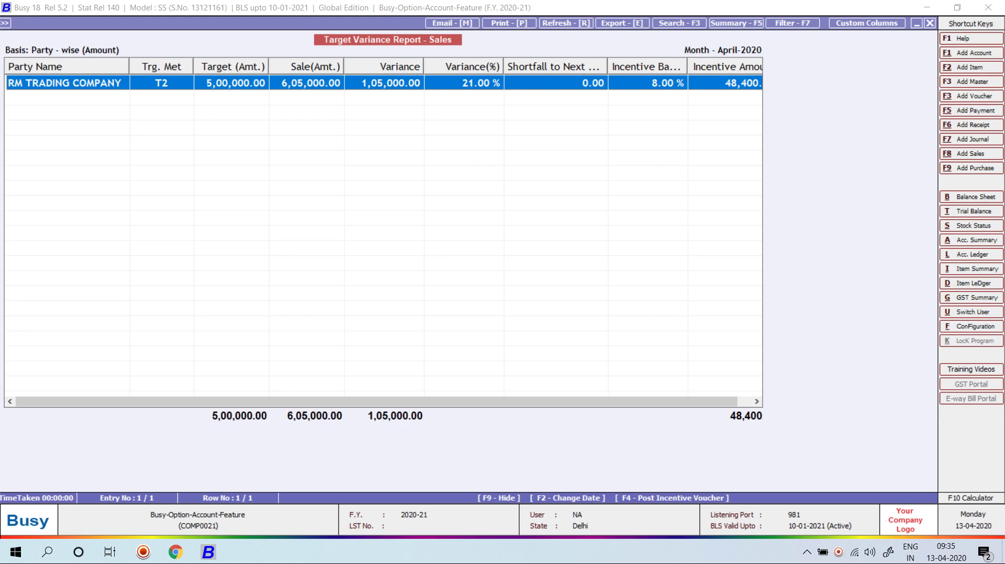
- Post the 48,400 incentive for all parties, overwriting the existing voucher
key(F4)
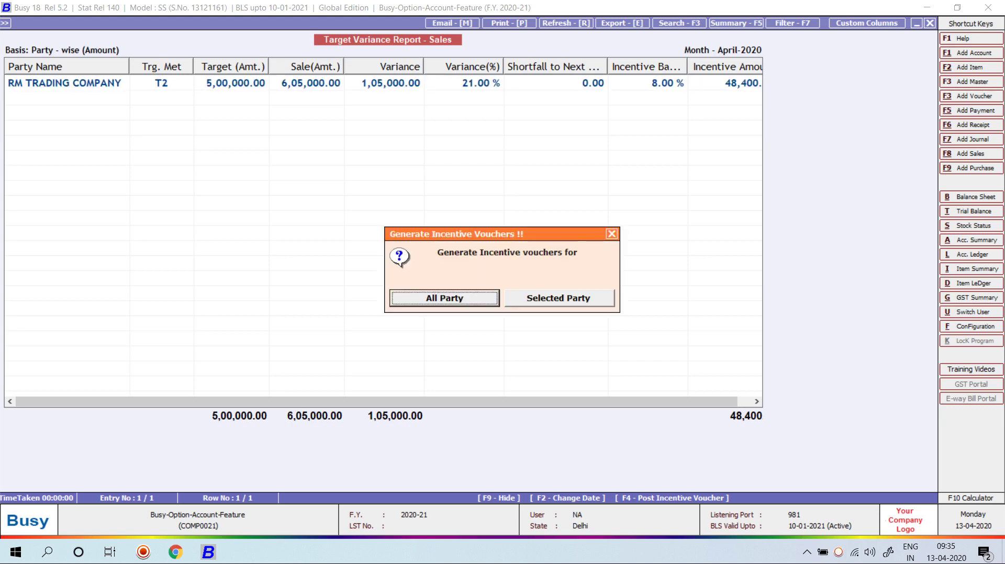
key(Return)
key(Return)
key(Return)
key(Return)
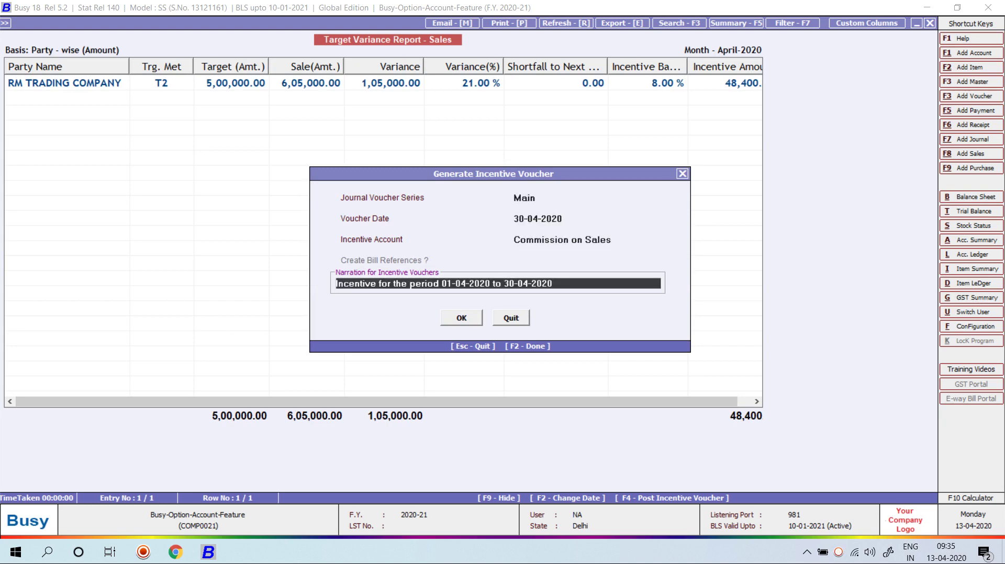
key(Return)
key(Return)
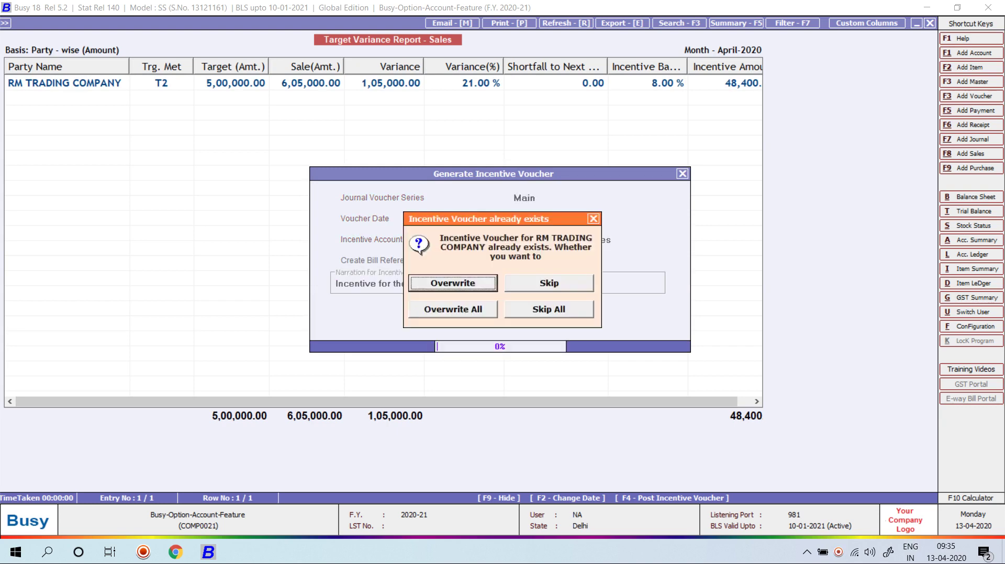
key(Tab)
key(Tab)
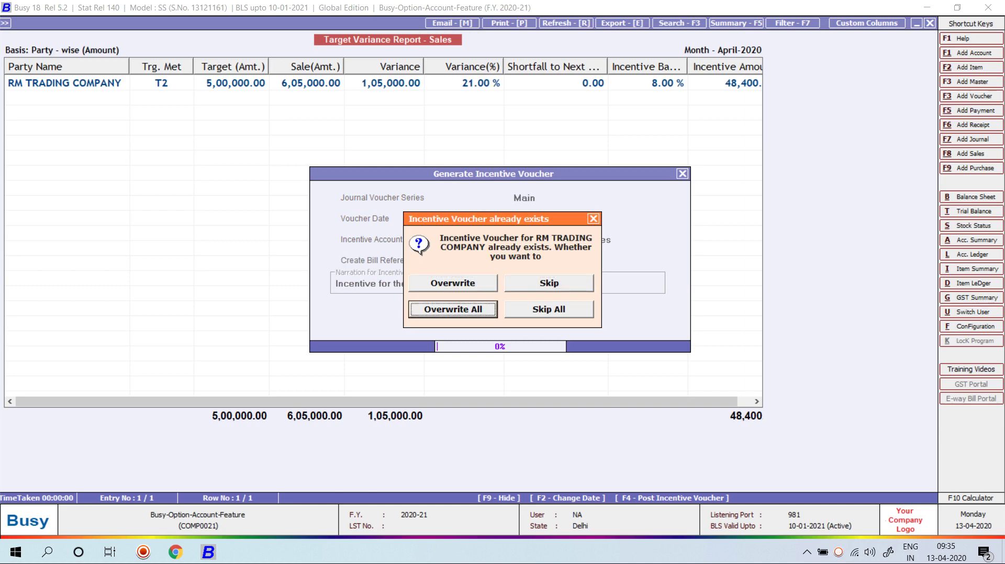
key(Return)
key(Return)
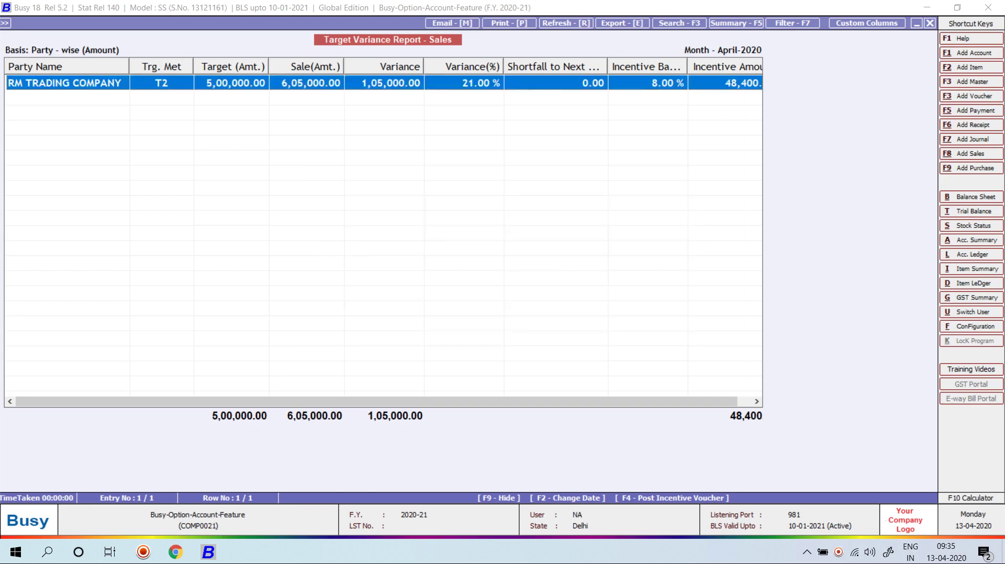
key(Escape)
key(Escape)
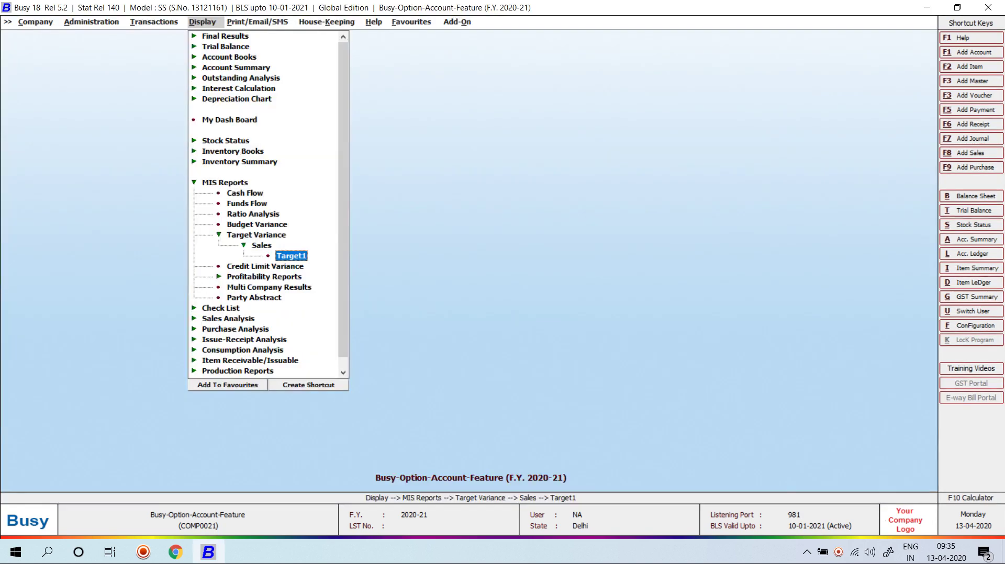
key(Escape)
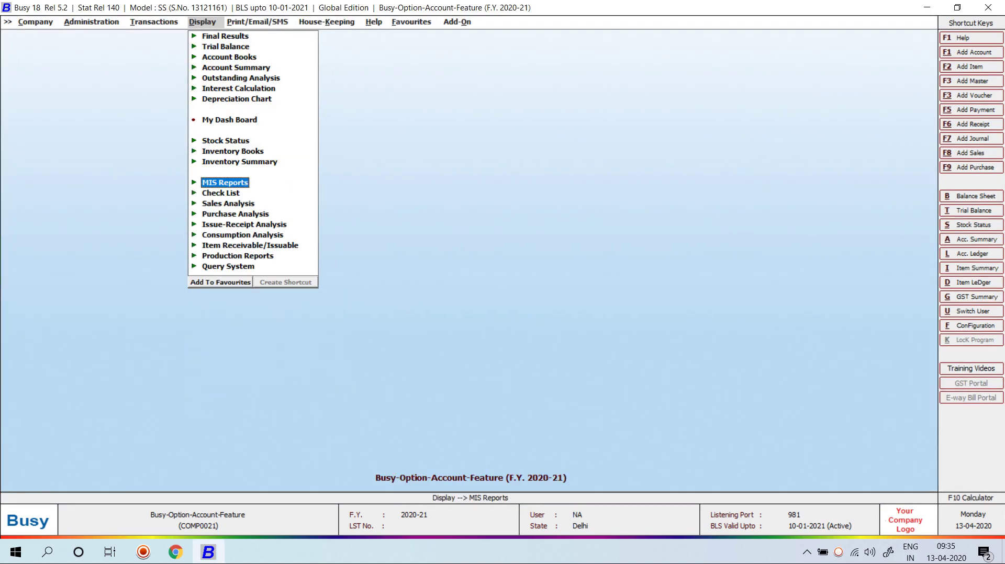
text(lR)
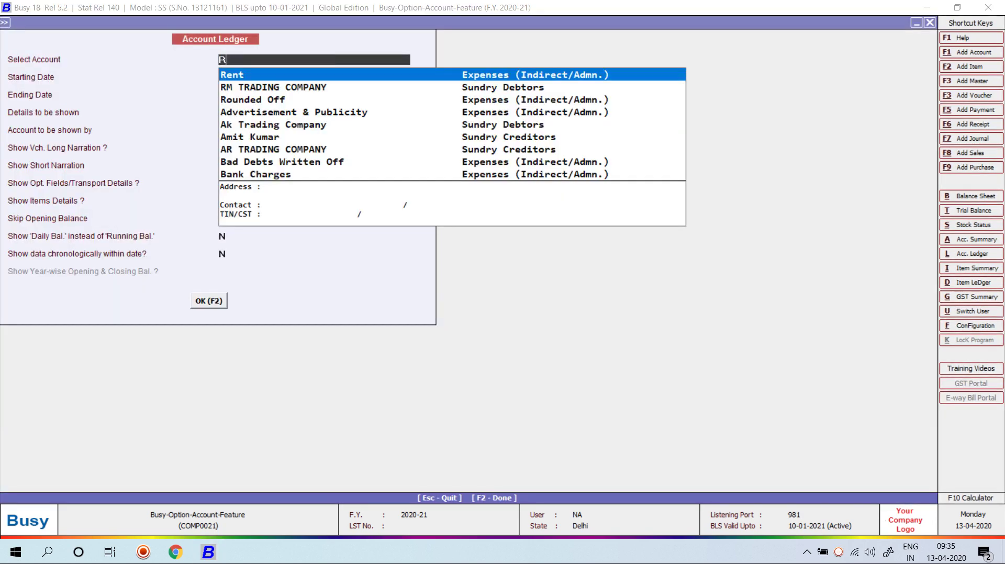
text(M)
key(Return)
key(F2)
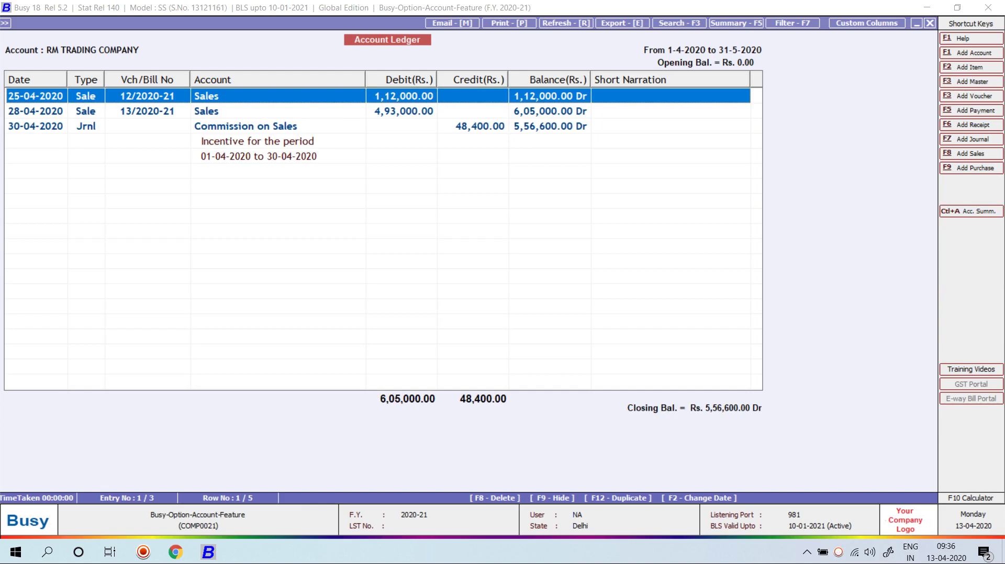
key(Escape)
key(Escape)
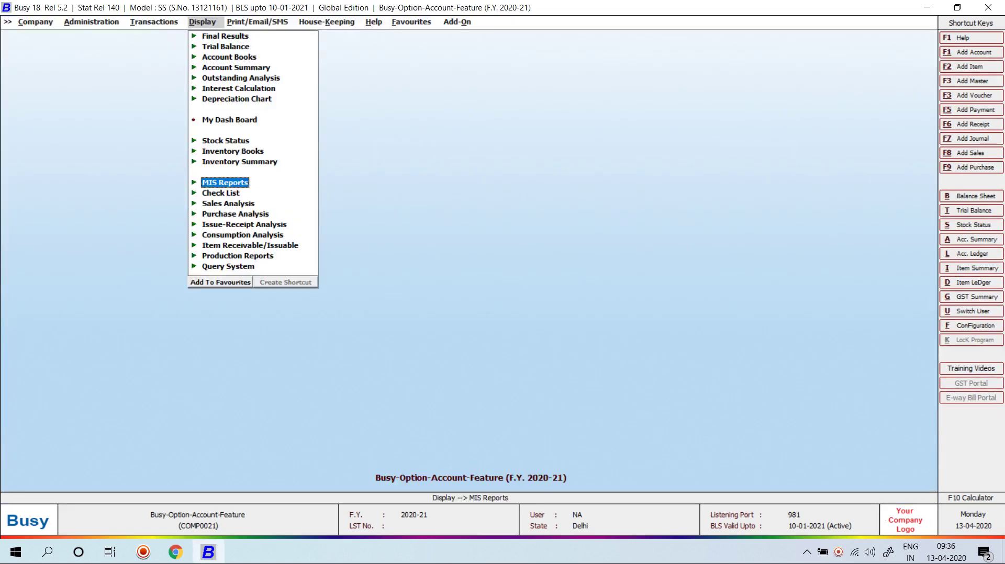
- Add and save a new sales target format named TARGET-2
key(Left)
key(Left)
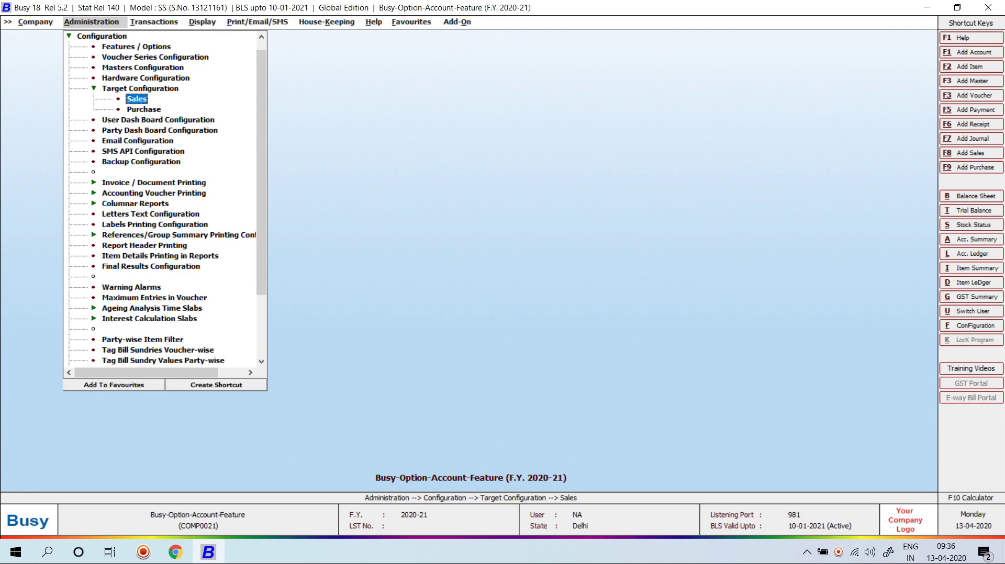
key(Return)
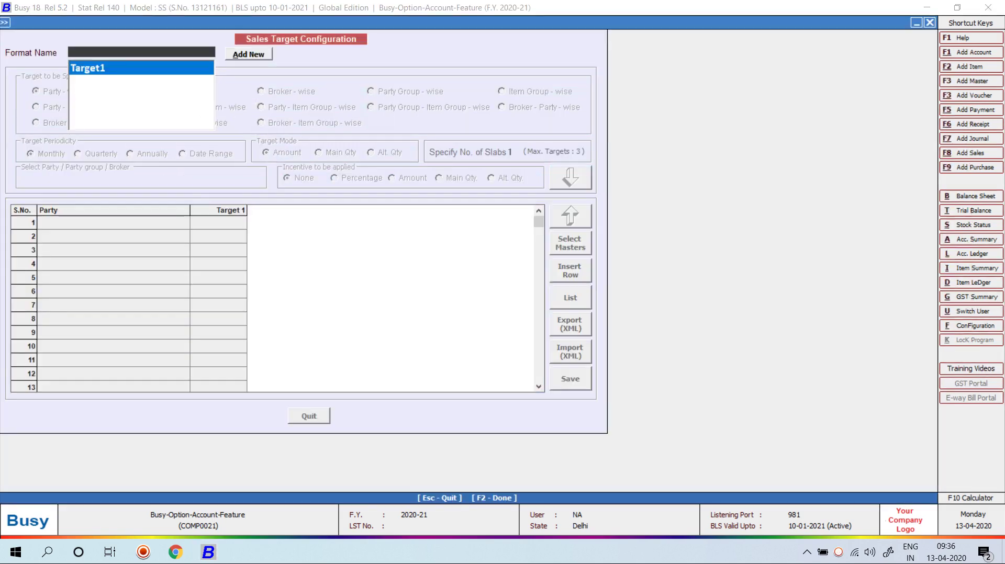
key(Return)
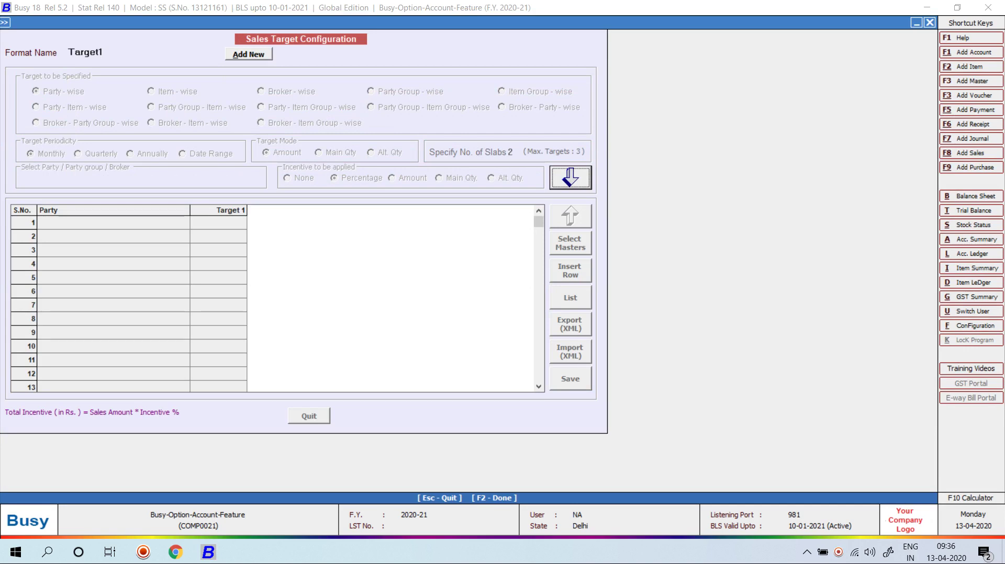
key(alt+a)
text(TAR)
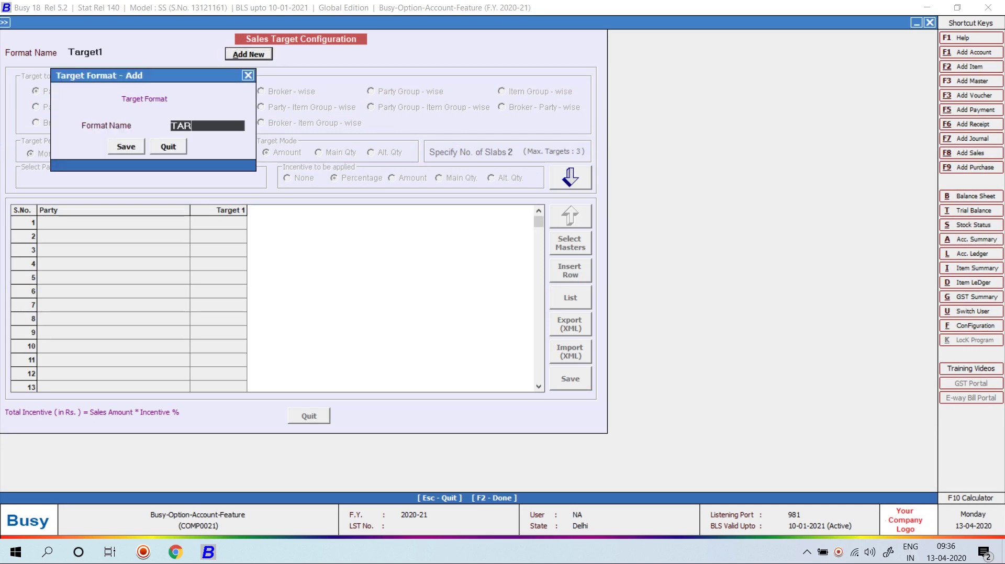
text(GET-2)
key(Return)
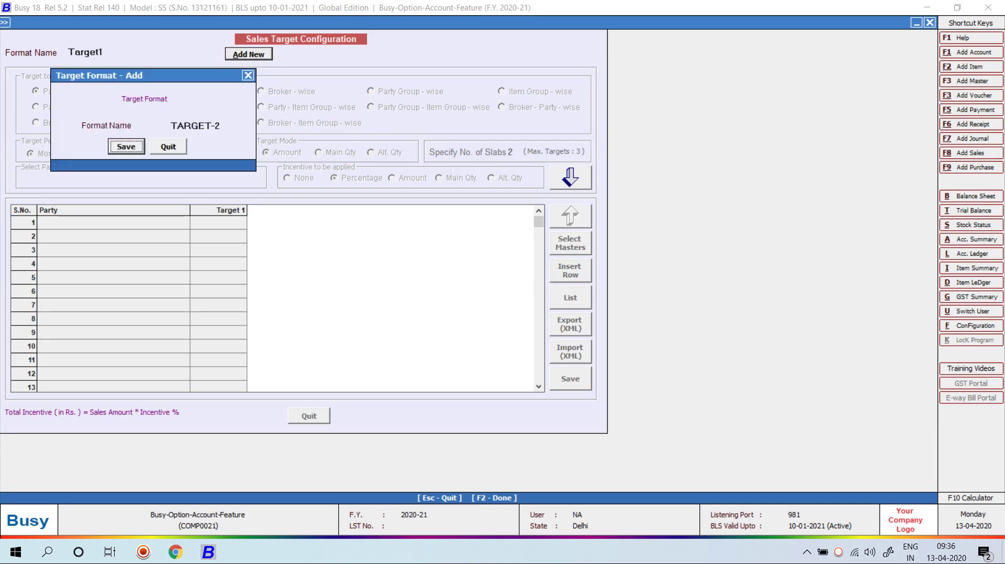
key(Return)
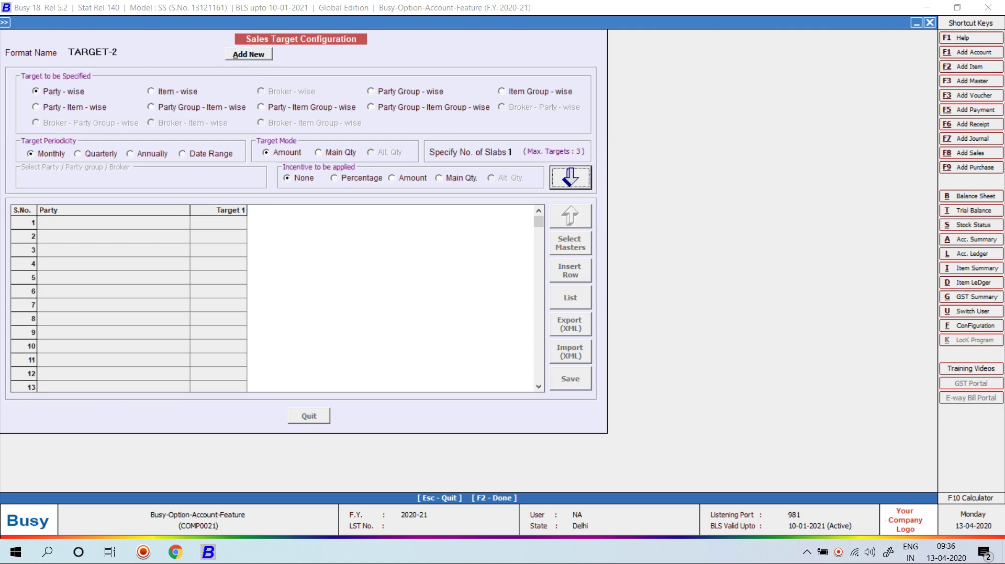
- Base TARGET-2's incentive on main quantity sold
click(412, 178)
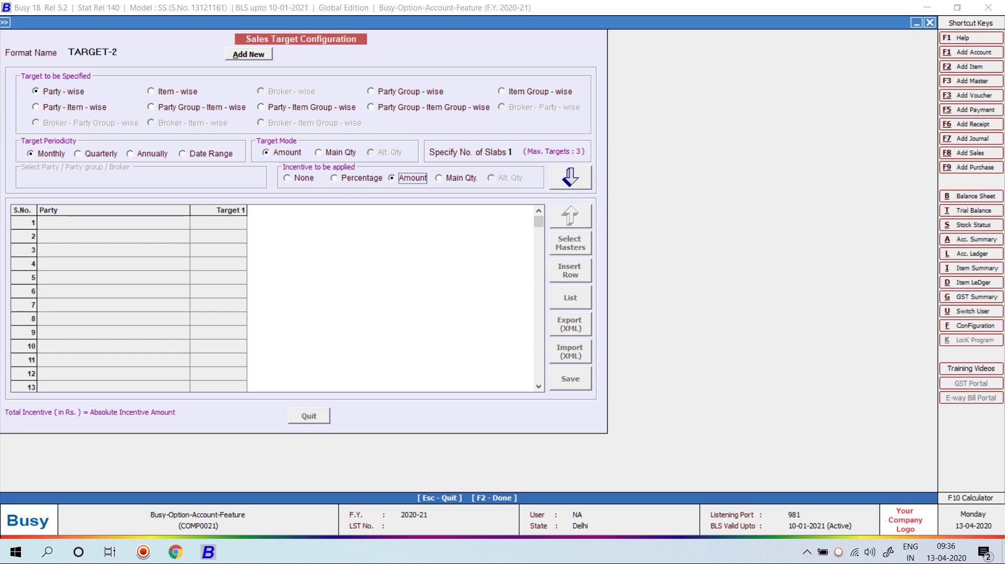
click(455, 178)
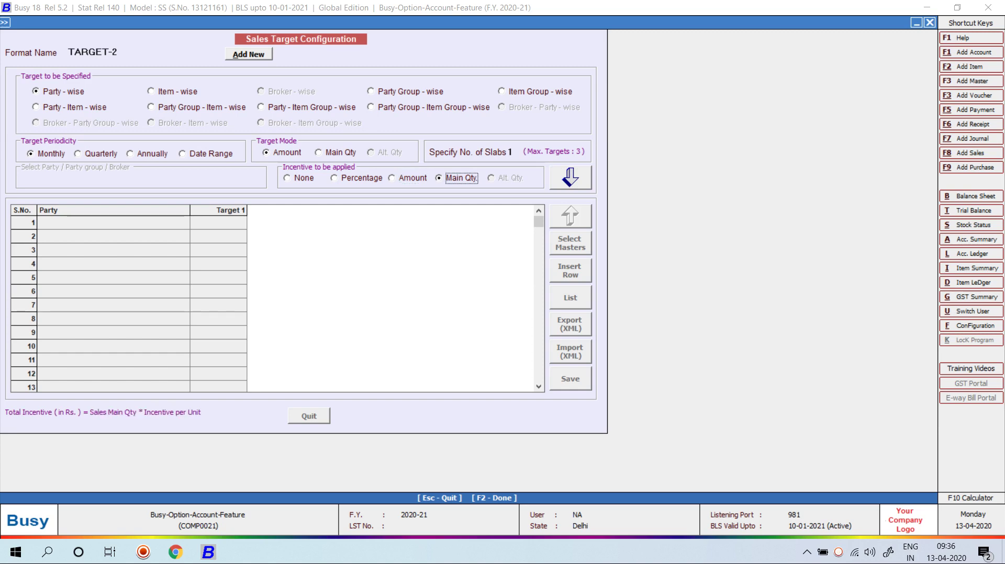
key(Return)
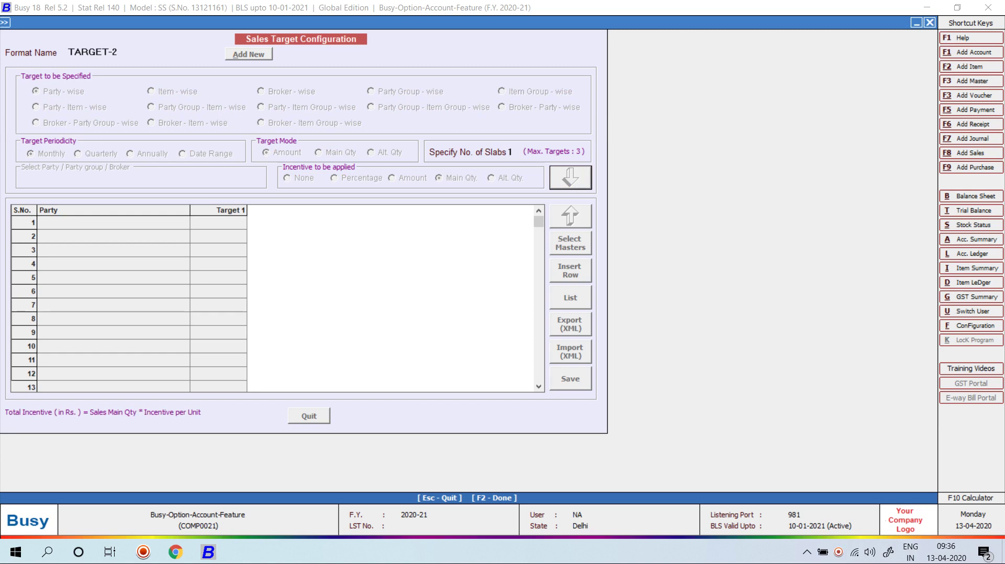
- Enter RM TRADING COMPANY in row 1 with a target of 5.00 and save
key(Return)
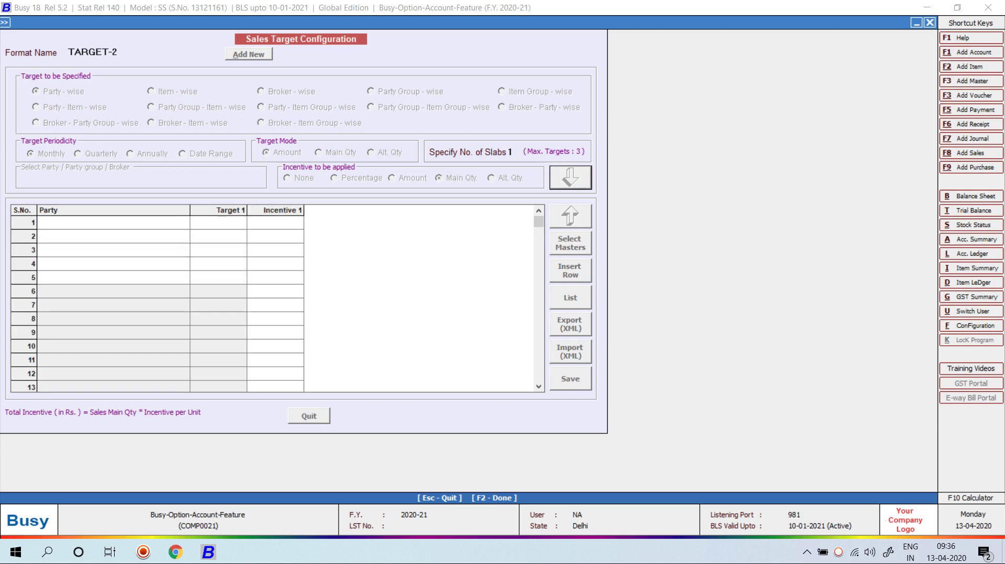
text(R)
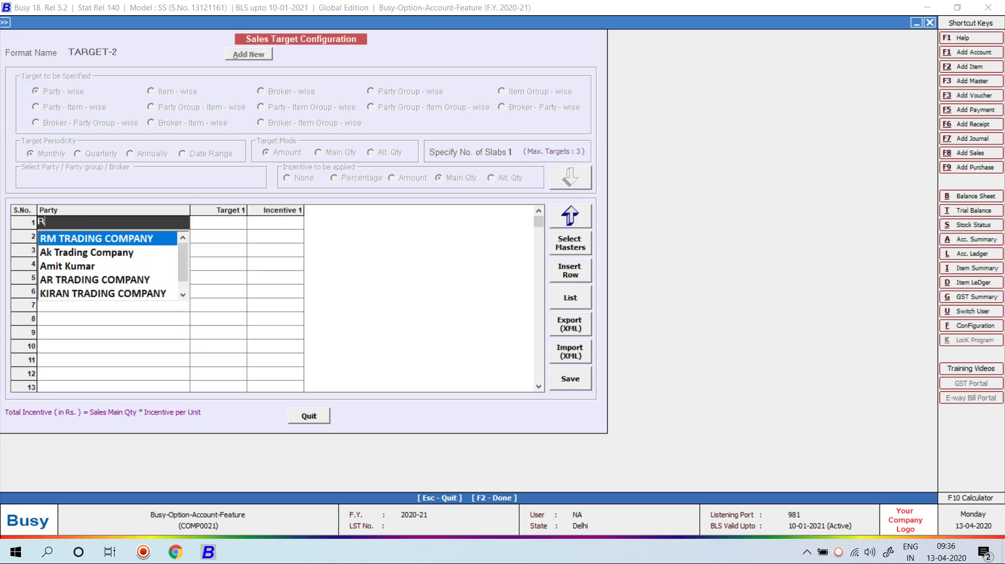
key(Up)
key(Return)
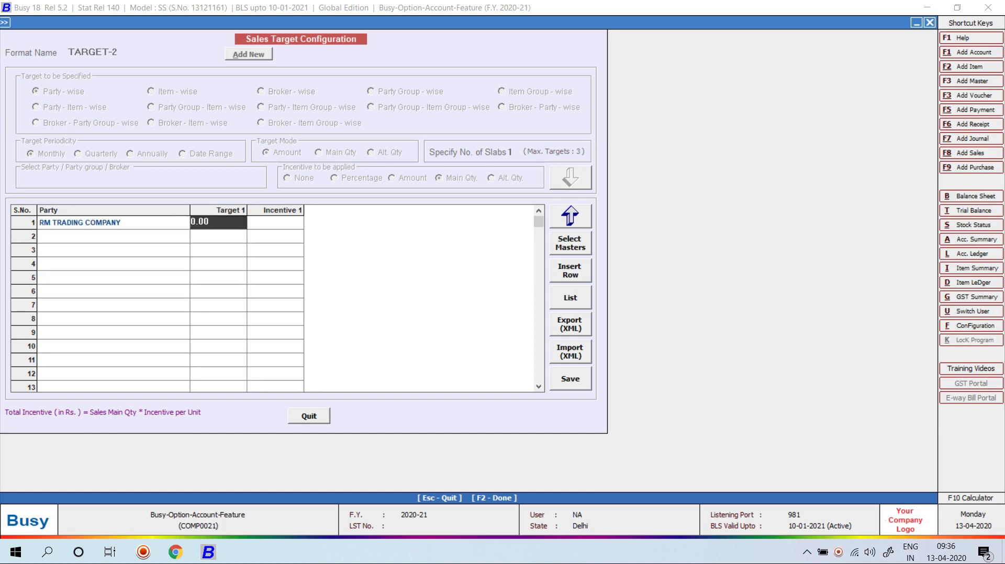
text(5)
key(Return)
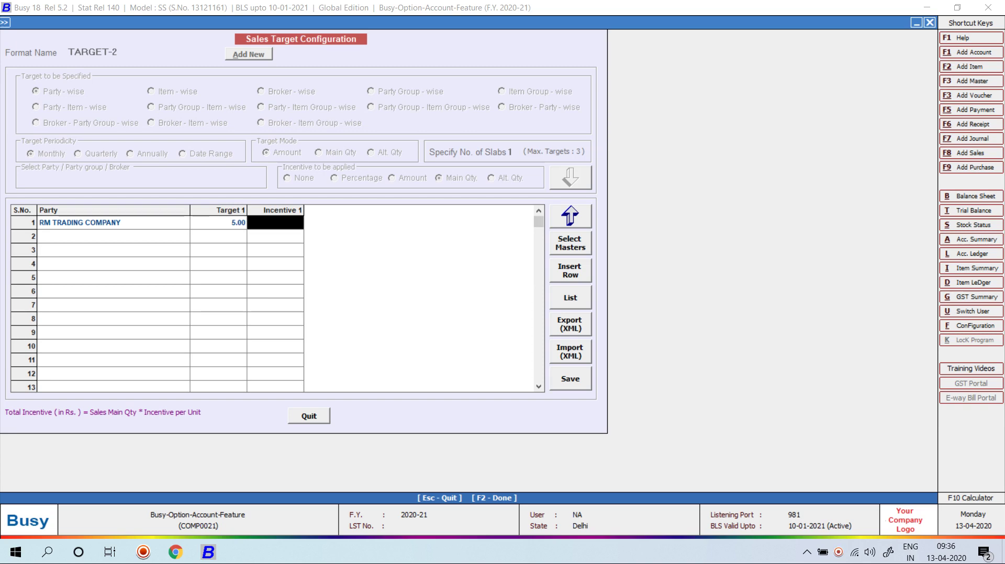
key(F2)
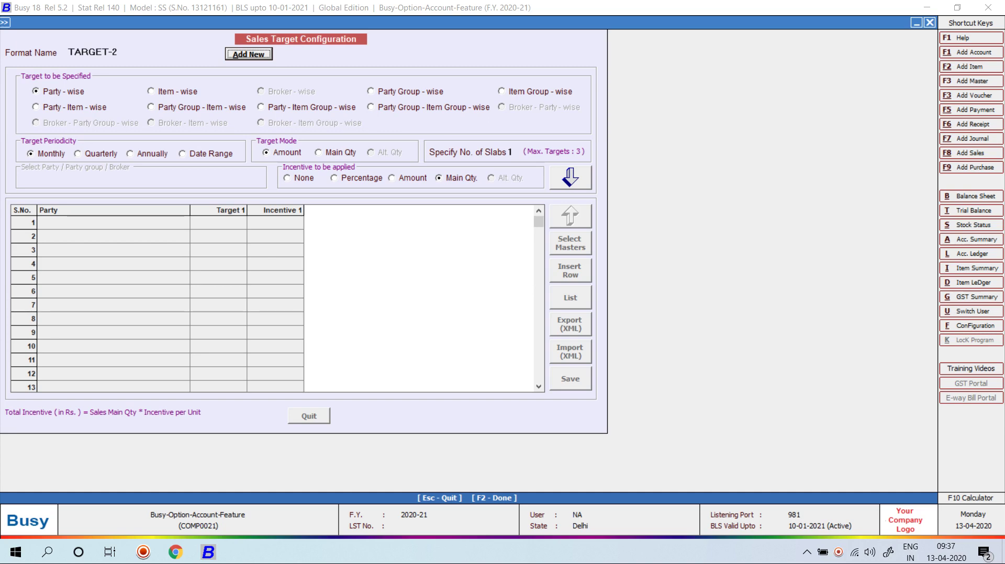
- Switch TARGET-2's target mode to Main Qty, then quit Sales Target Configuration
click(320, 152)
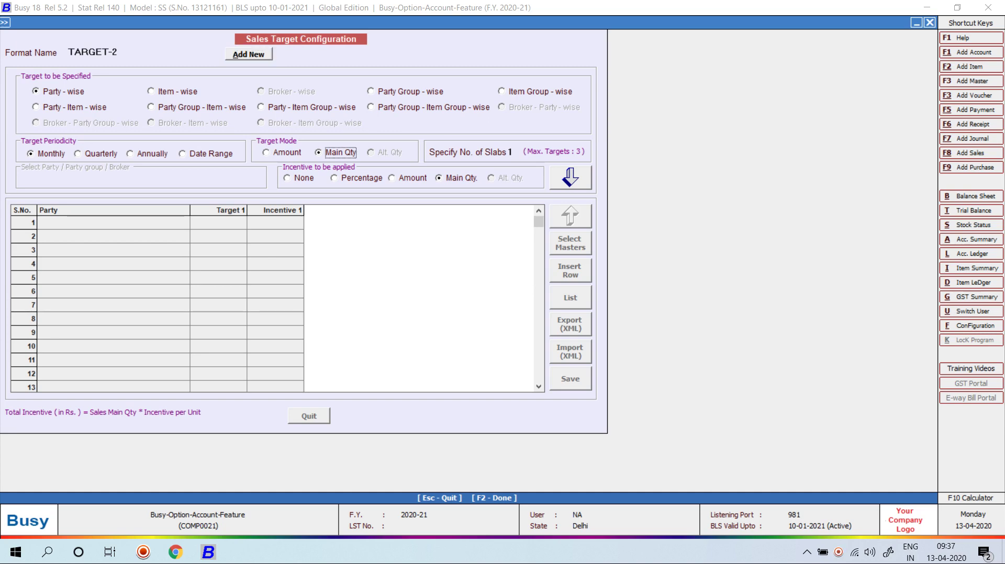
key(Return)
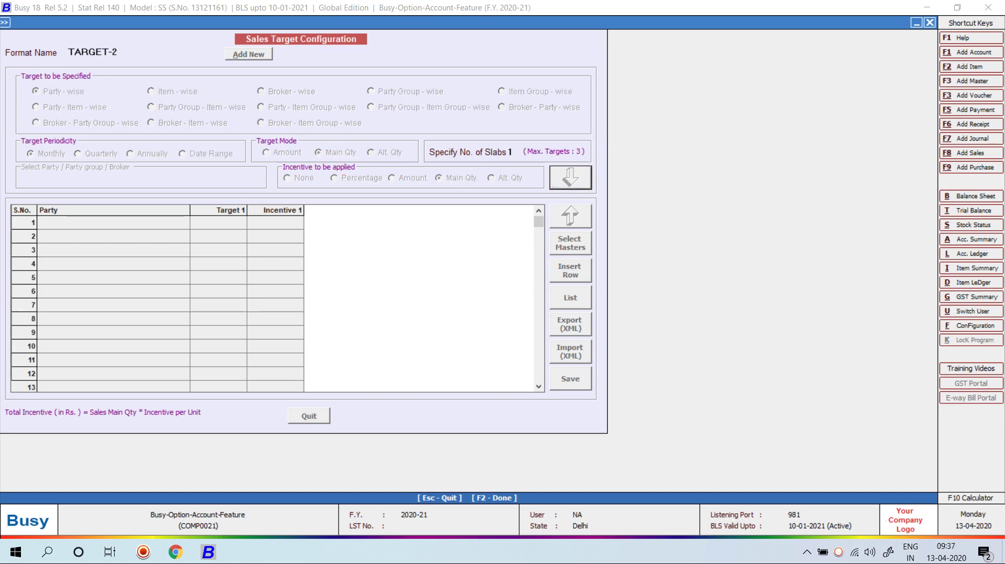
key(Return)
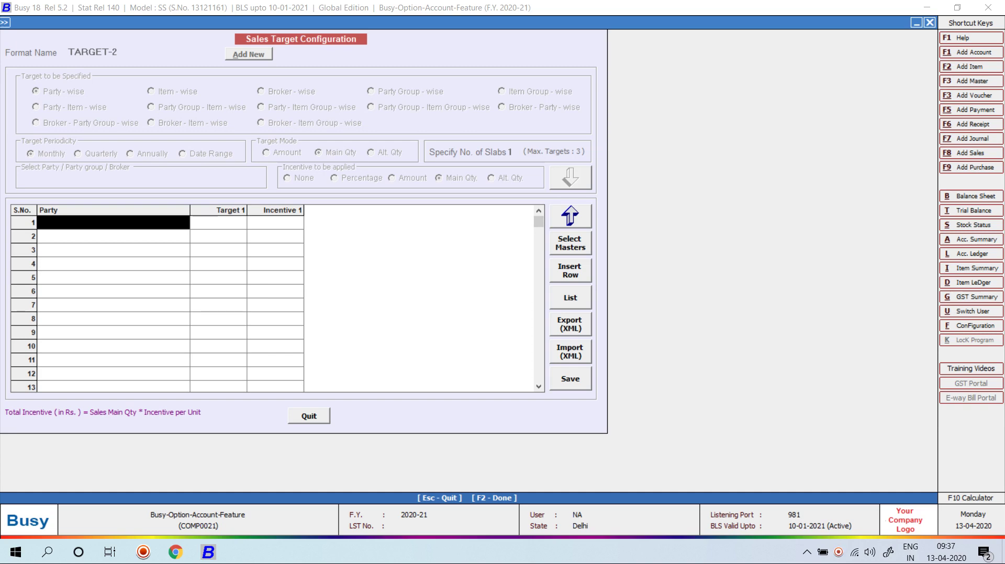
key(Escape)
key(Return)
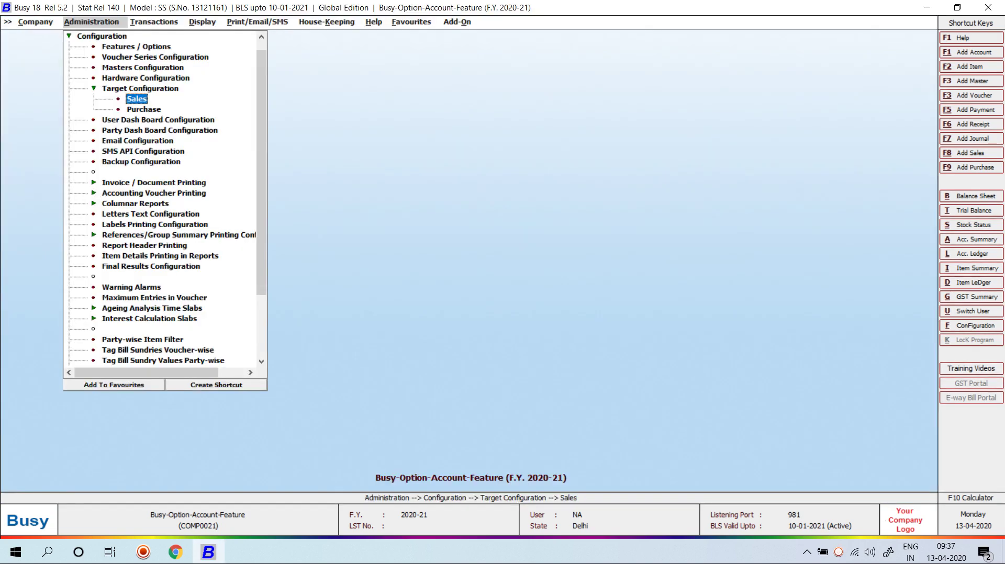
- Verify Targets is enabled under Accounts features, then close the options screens
key(Escape)
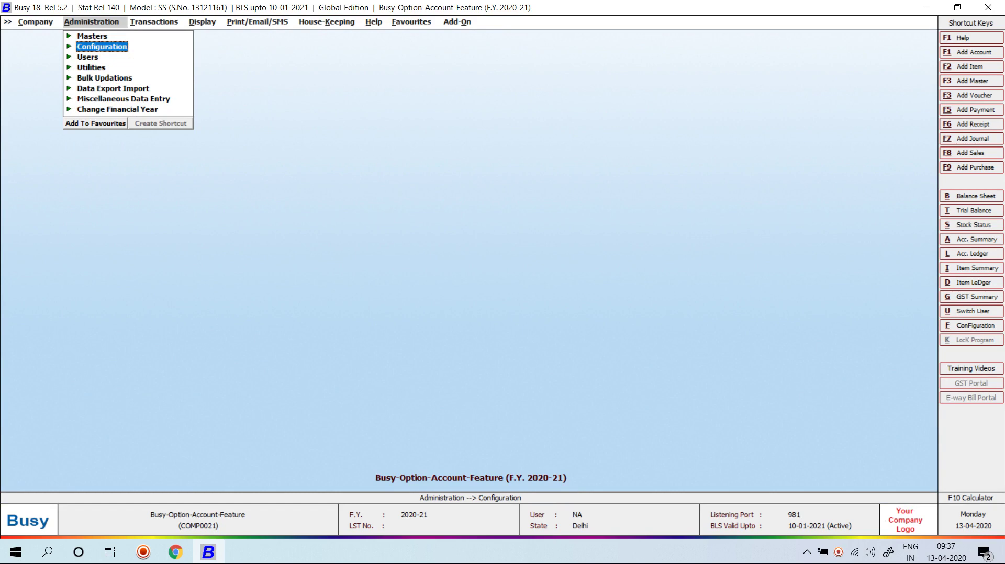
key(Return)
key(Return)
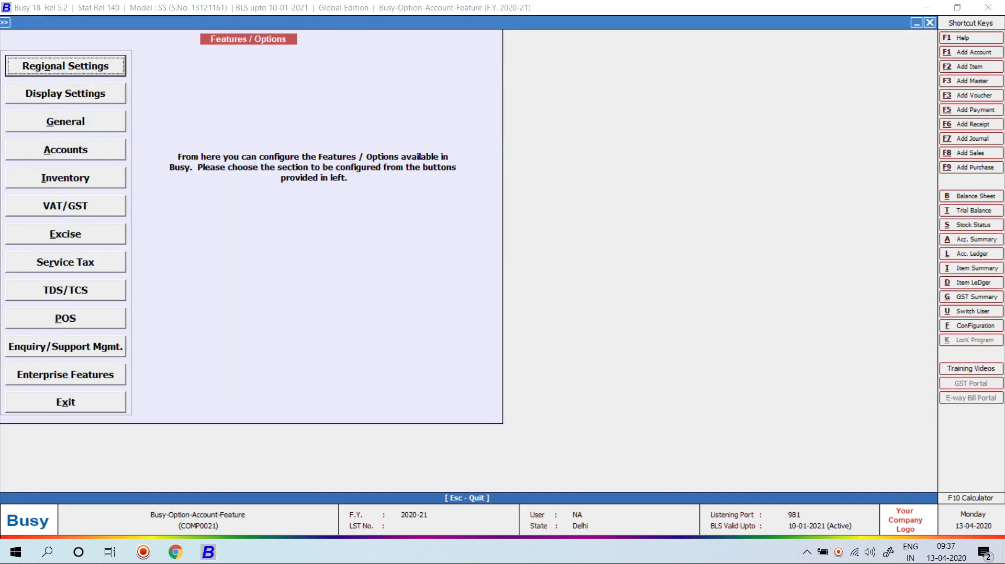
key(Down)
key(Down)
key(Down)
key(Return)
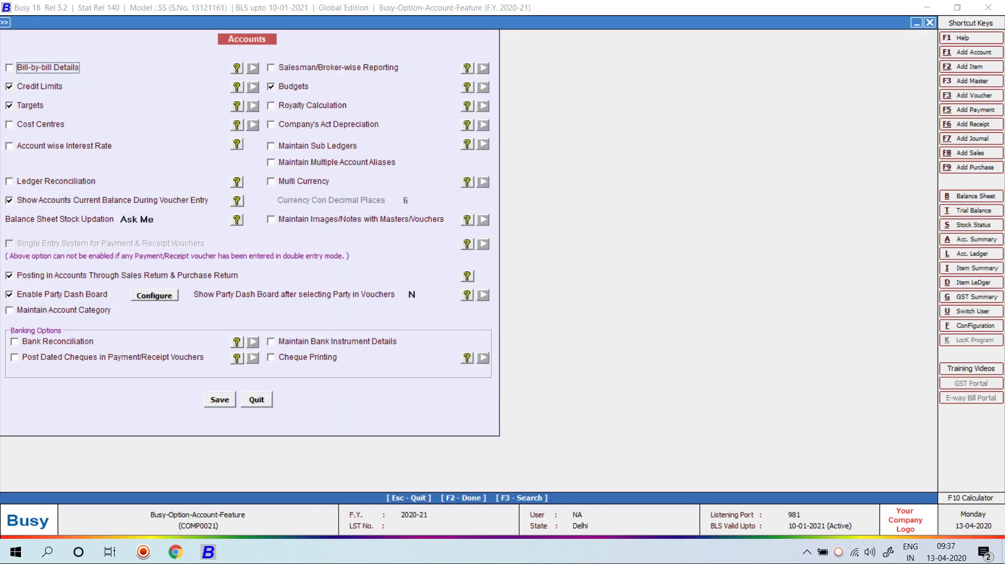
key(Escape)
key(Escape)
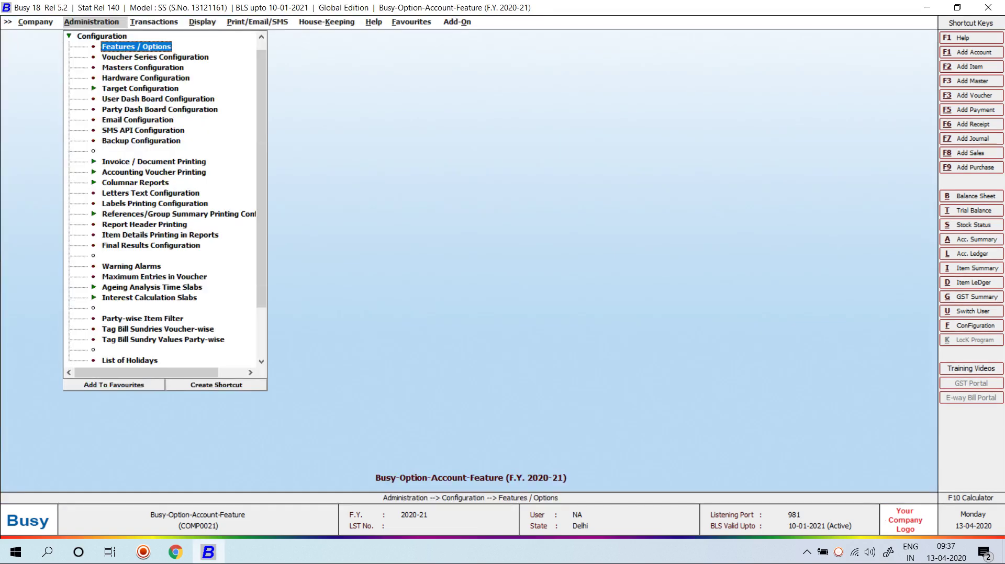
key(Escape)
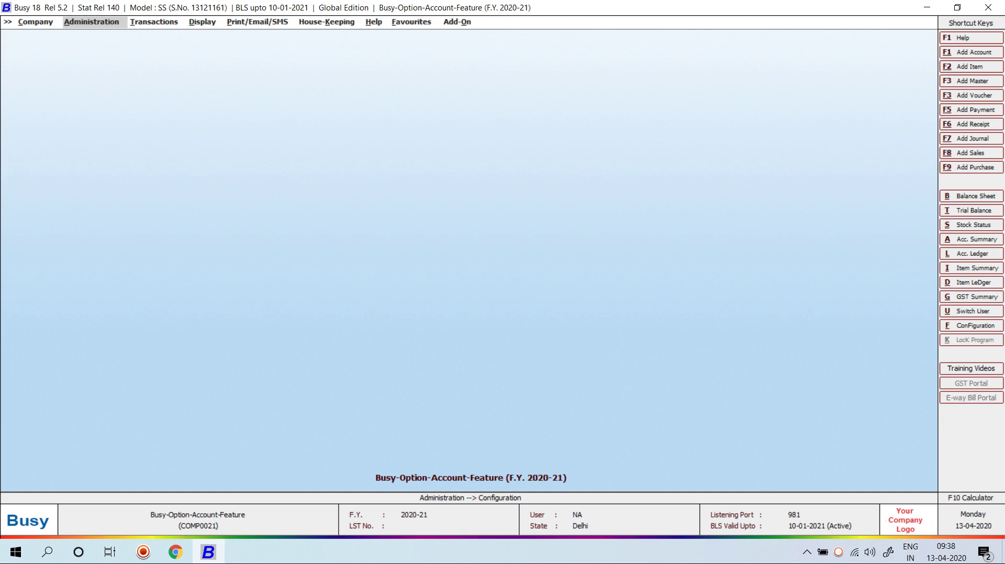
- Tick Royalty Calculation in the Accounts feature options and save
key(Return)
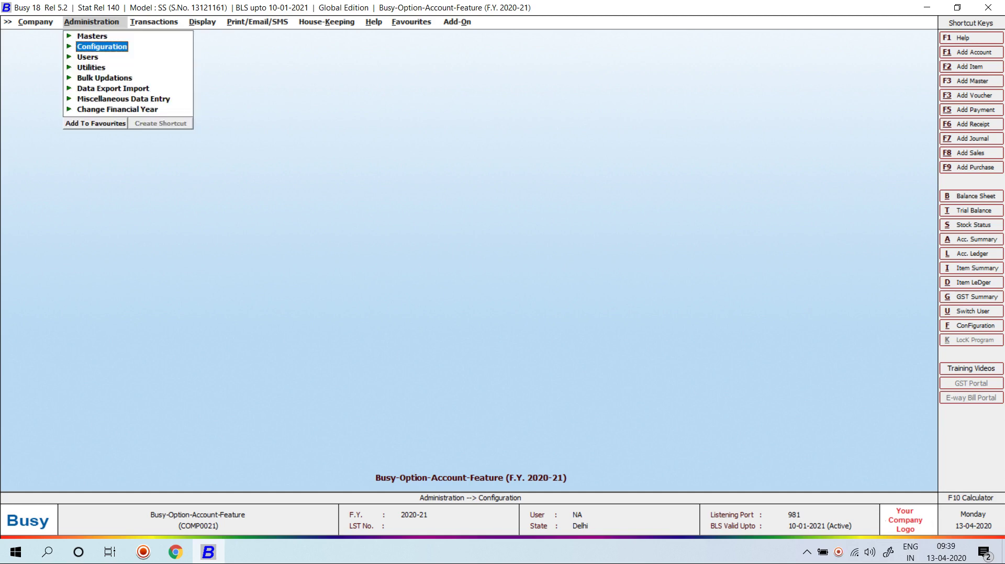
key(Return)
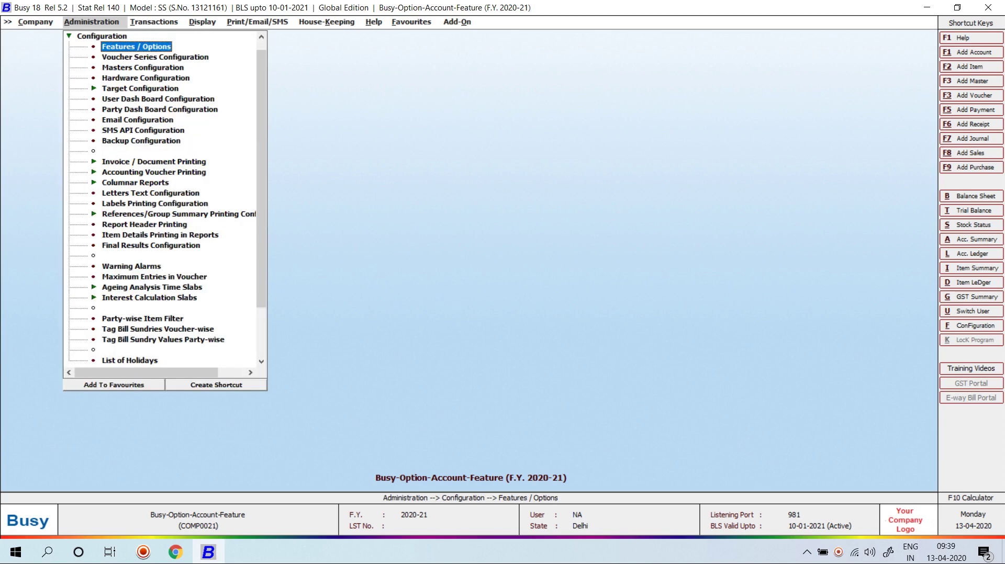
key(Return)
key(Down)
key(Down)
key(Down)
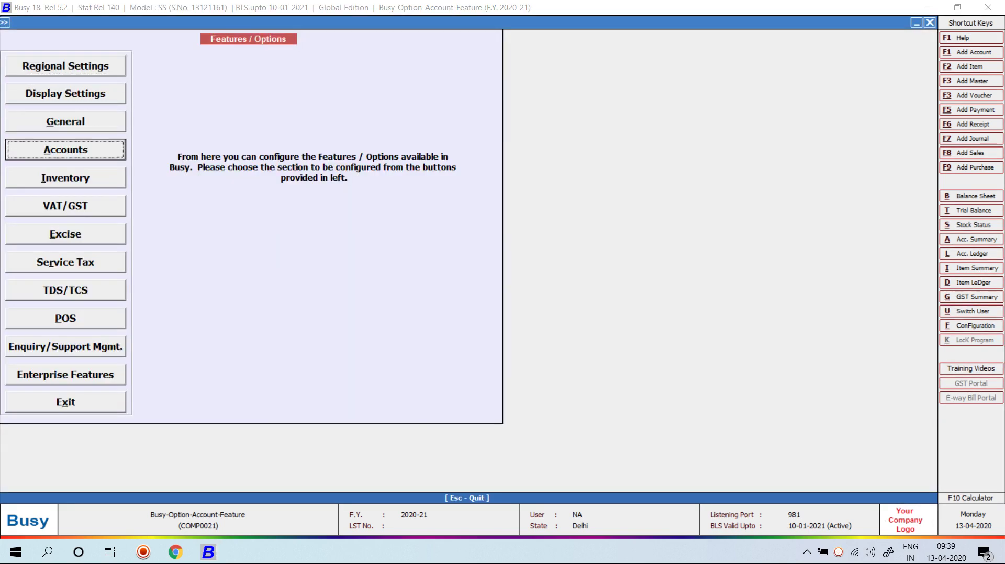
key(Return)
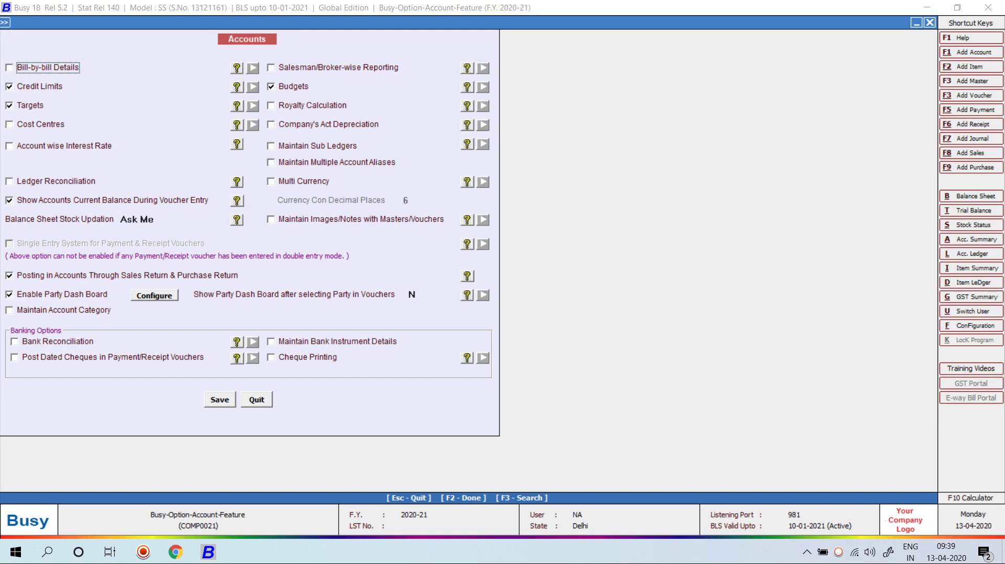
click(313, 105)
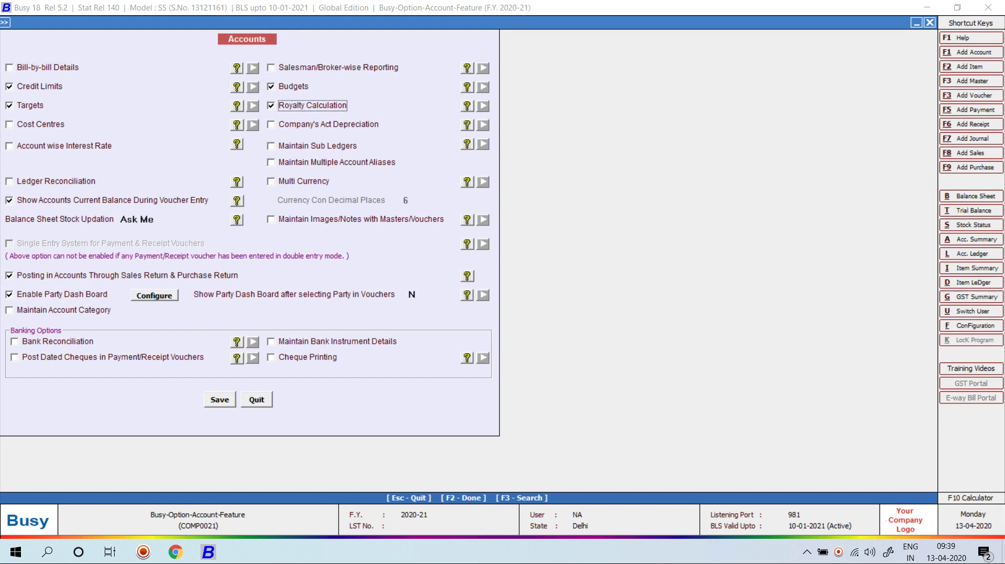
click(219, 399)
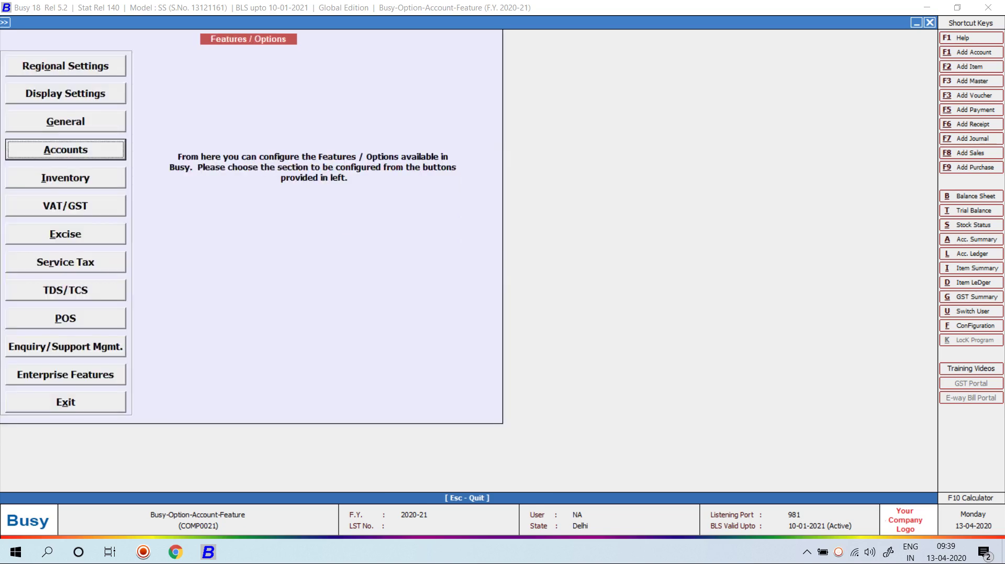
key(Escape)
key(Escape)
- Start a new Author master and enter the author's name
key(Up)
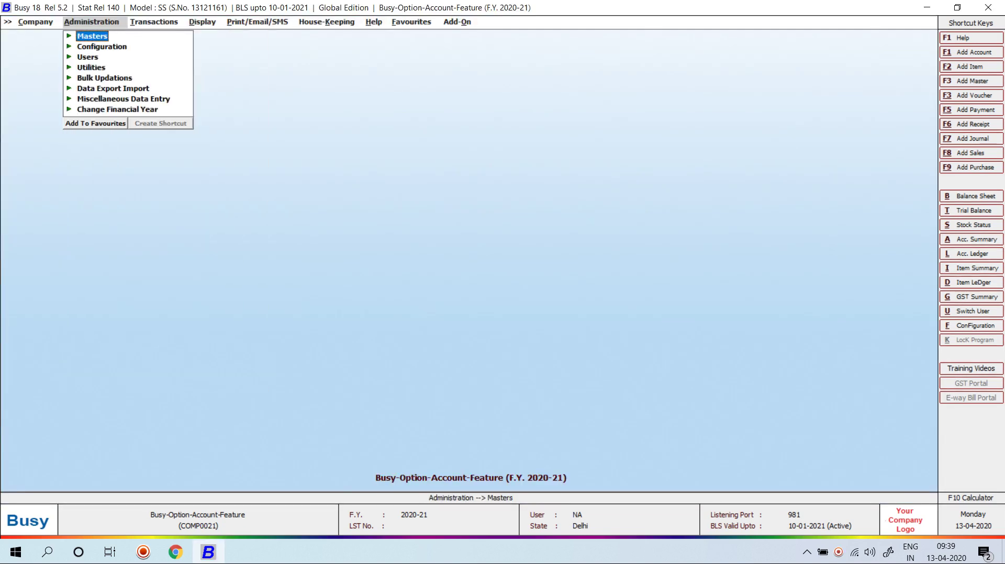
key(Return)
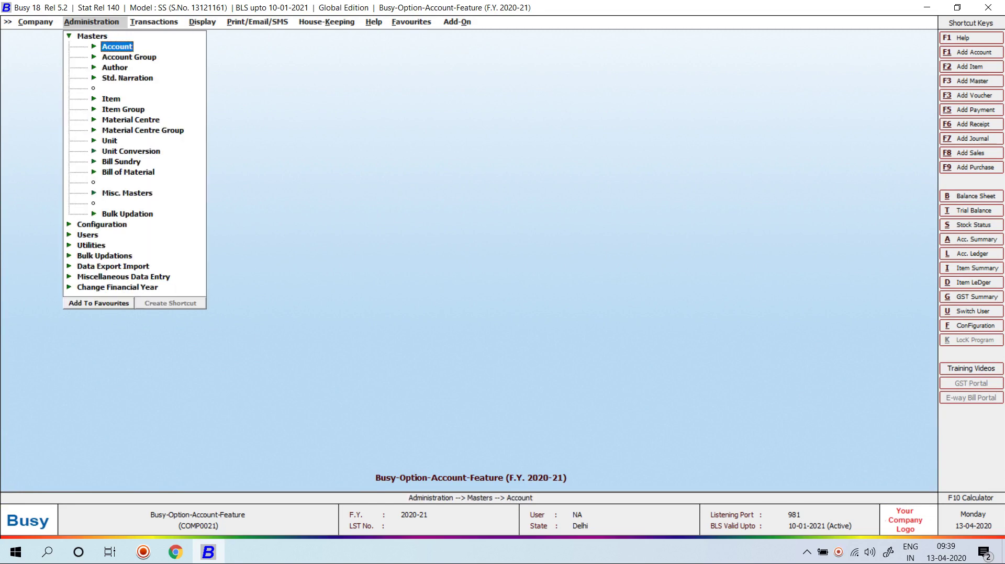
key(Down)
key(Down)
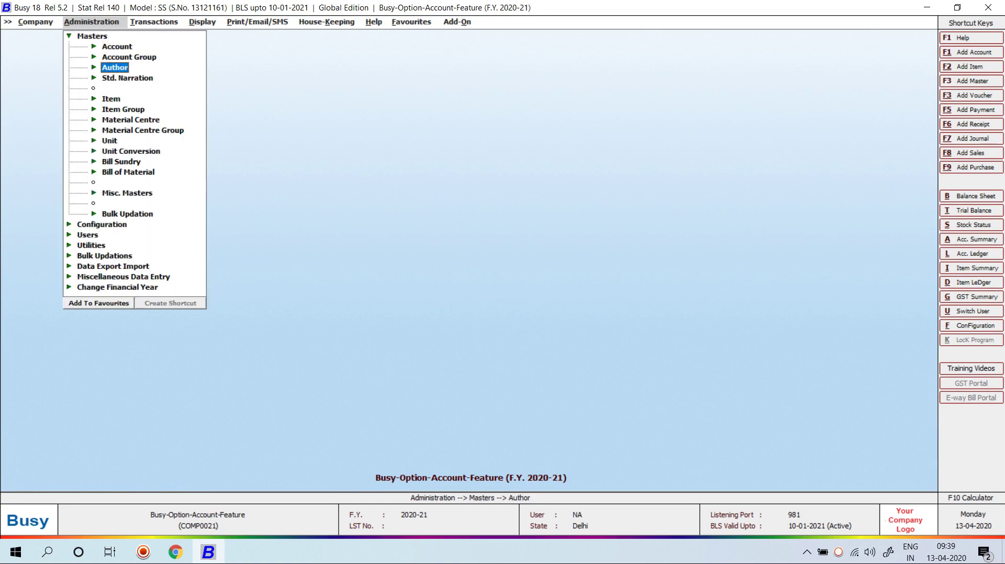
key(Return)
key(Return)
text(A)
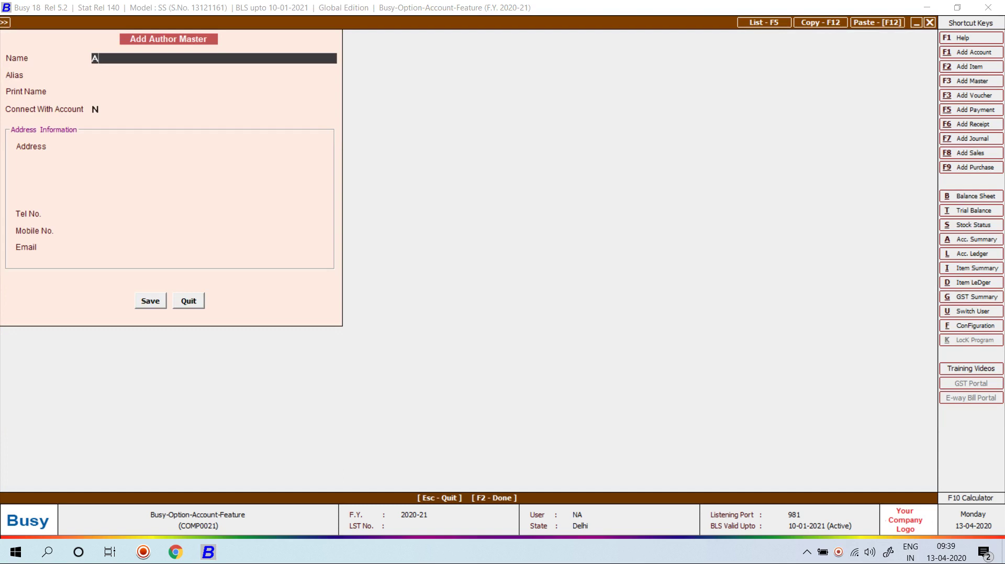
text(mire Khan)
key(Return)
key(Return)
key(Return)
- Connect the author to a new account in the author's name under Sundry Creditors and save it
key(y)
key(Return)
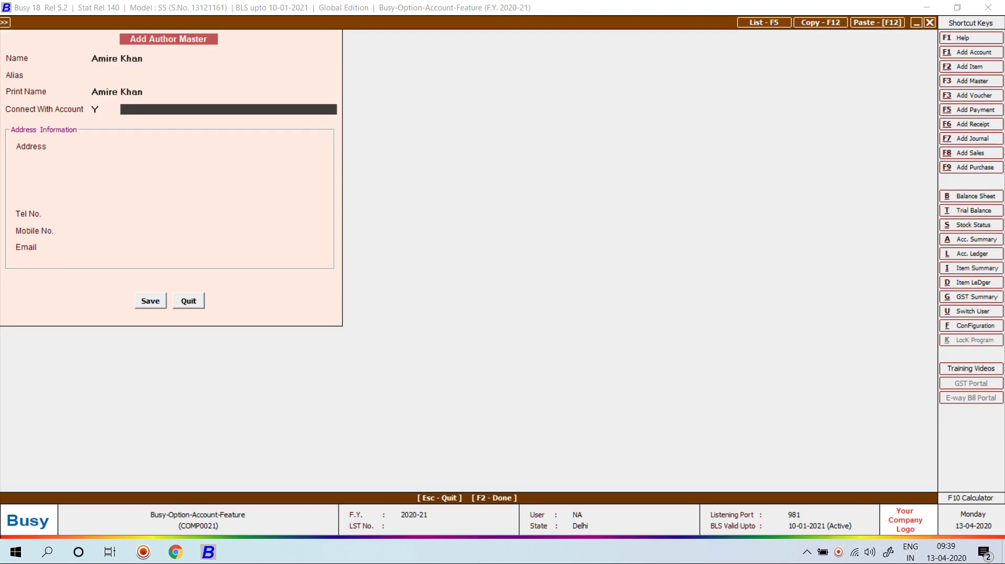
key(Return)
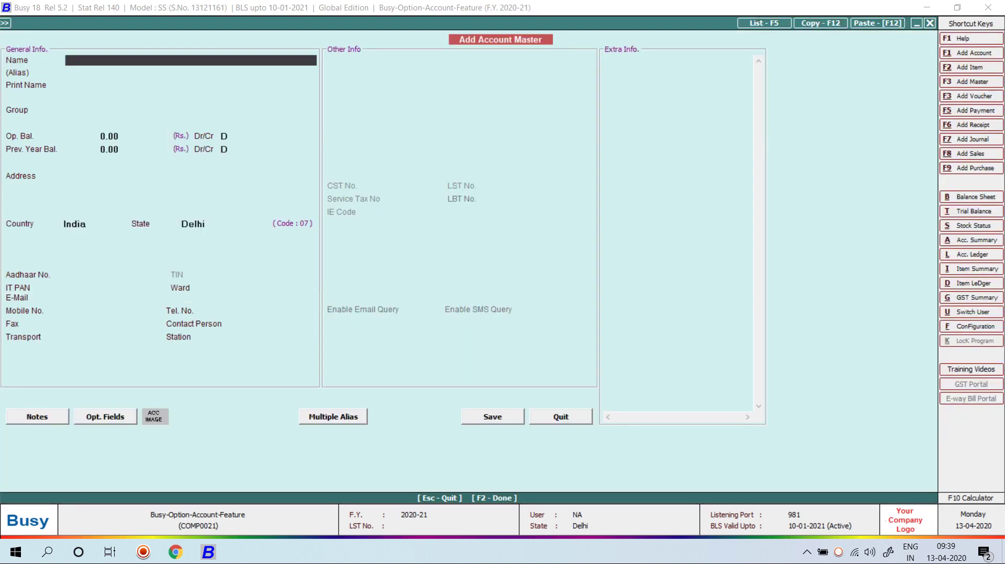
text(amir khan)
key(Return)
key(Return)
text(sun)
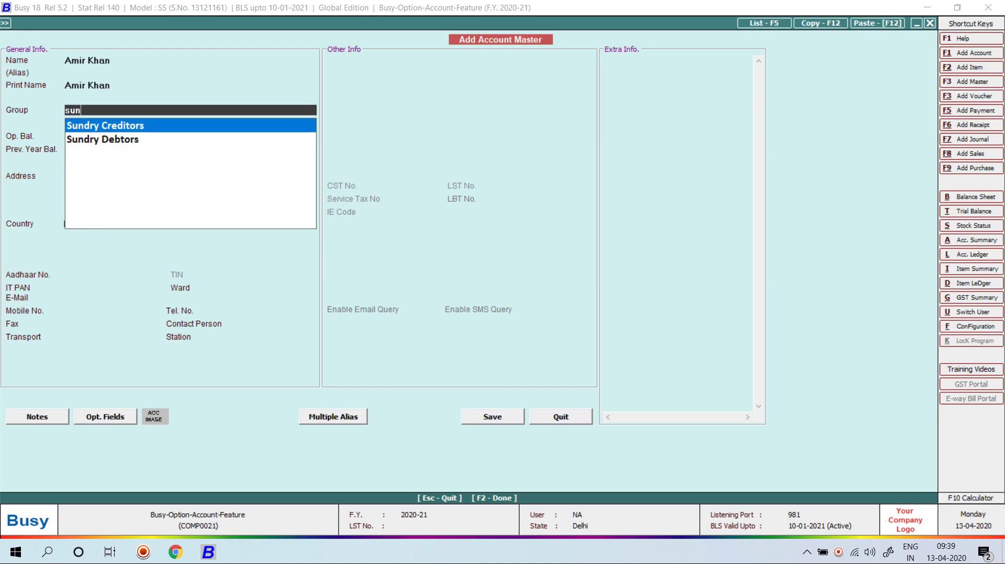
key(Return)
key(Return)
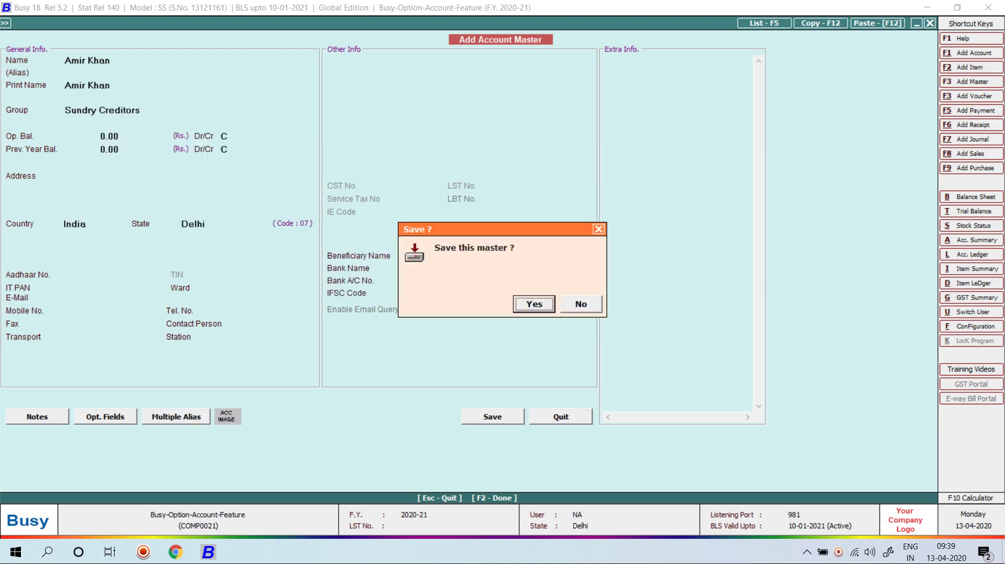
key(Return)
key(Return)
key(Return)
key(Return)
key(Return)
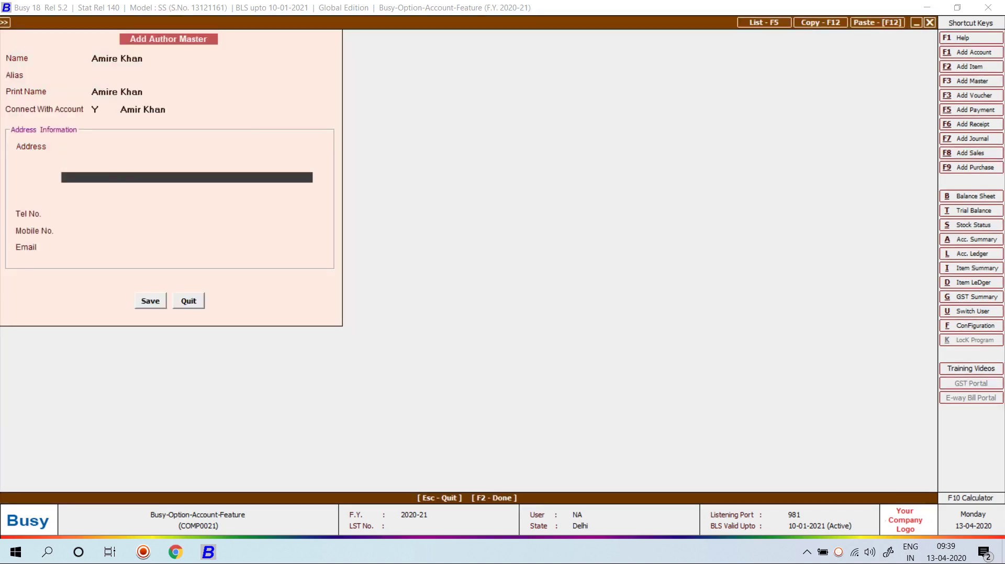
key(Return)
key(Return)
key(Return)
key(Return)
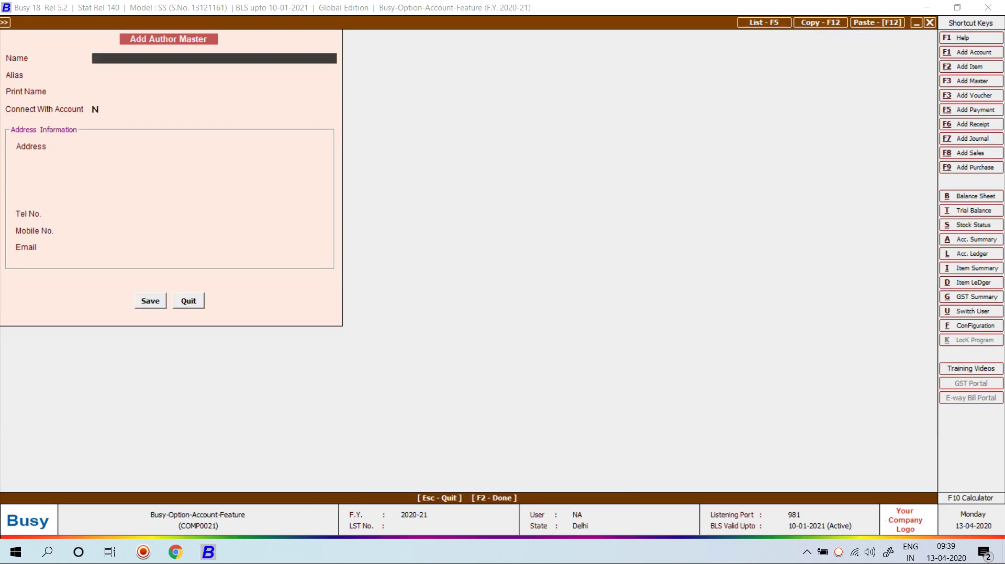
- Create item PK DVD in the General group with unit Pcs. and purchase price 175
key(Escape)
key(Down)
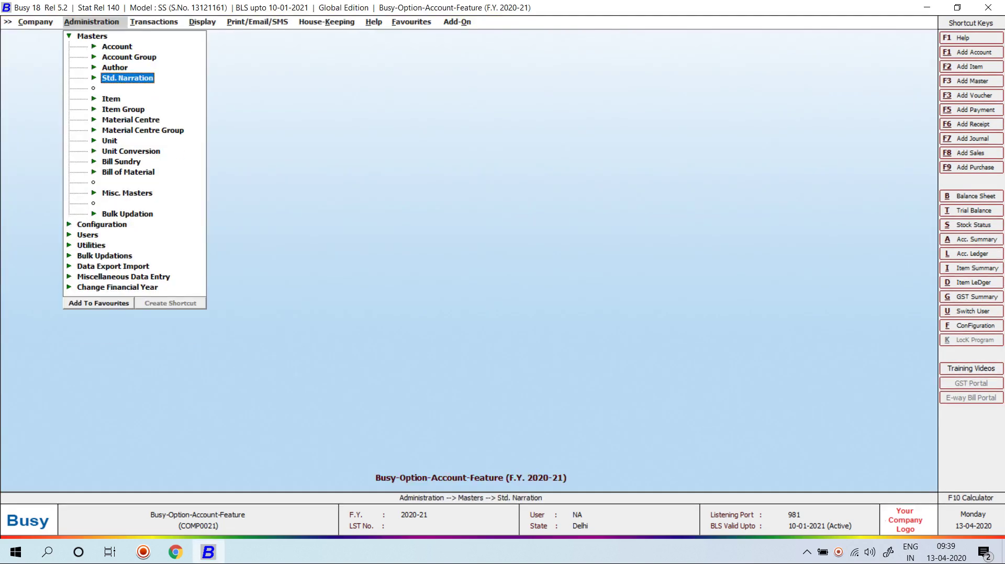
key(Down)
key(Return)
key(Return)
text(pk)
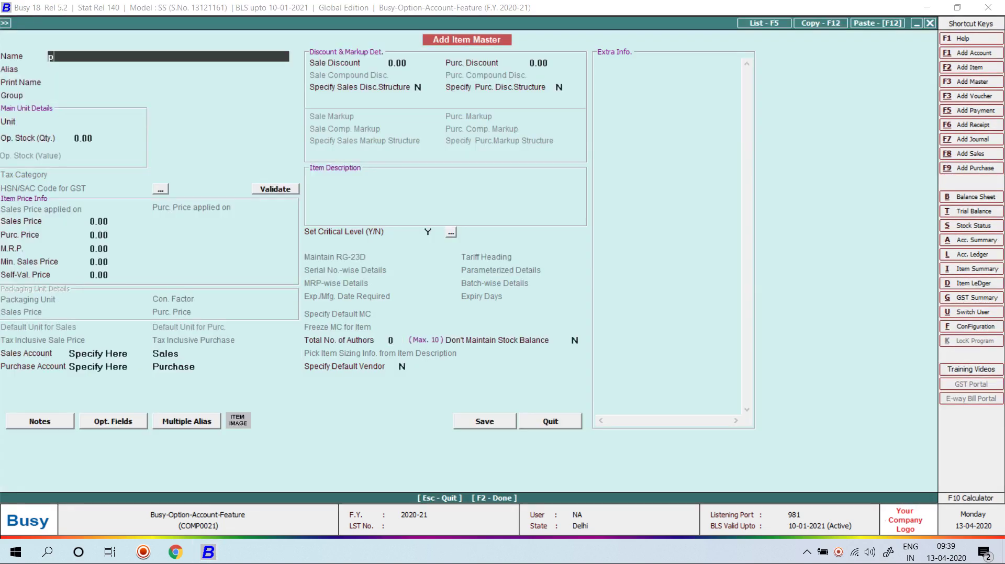
key(BackSpace)
key(BackSpace)
text(PK DVD)
key(Return)
key(Return)
key(Return)
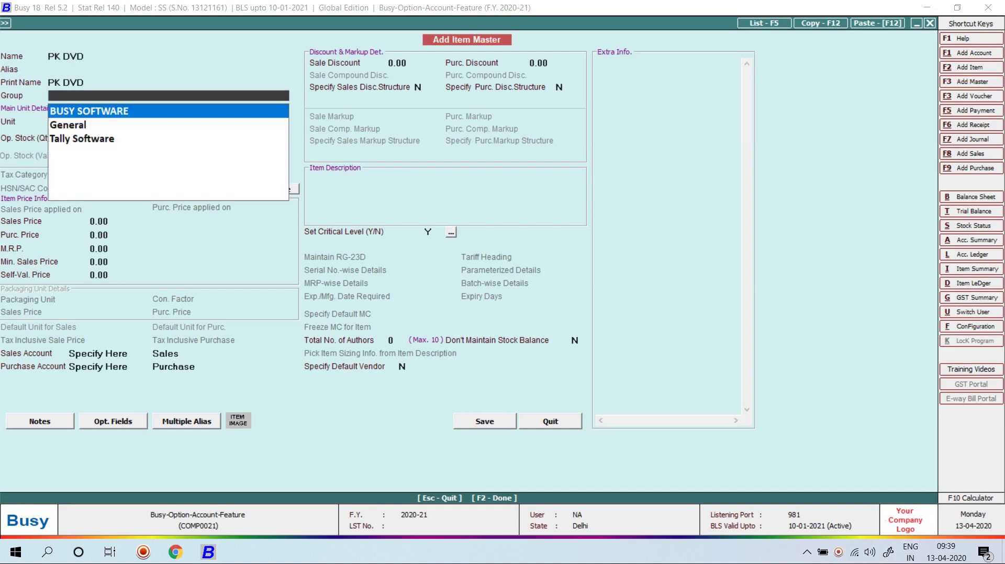
key(Down)
key(Return)
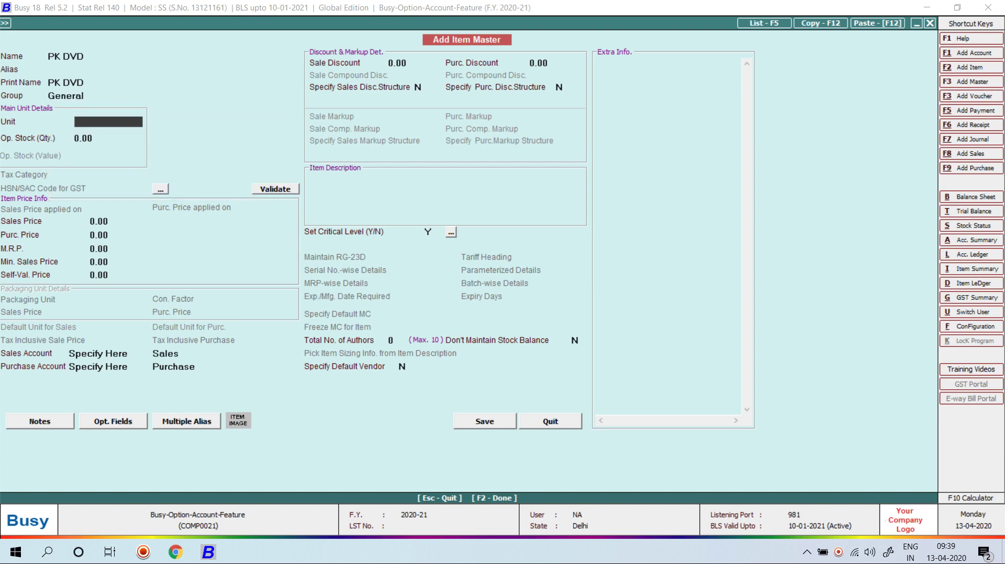
key(Return)
key(Return)
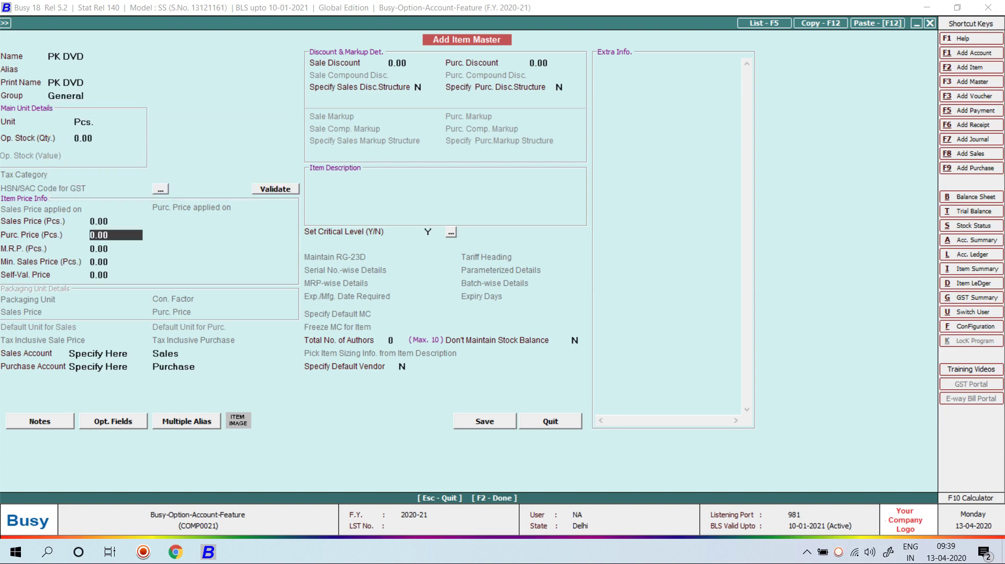
text(175)
key(Return)
key(Return)
- Assign 1 author at 30% royalty to PK DVD and save the item
key(Return)
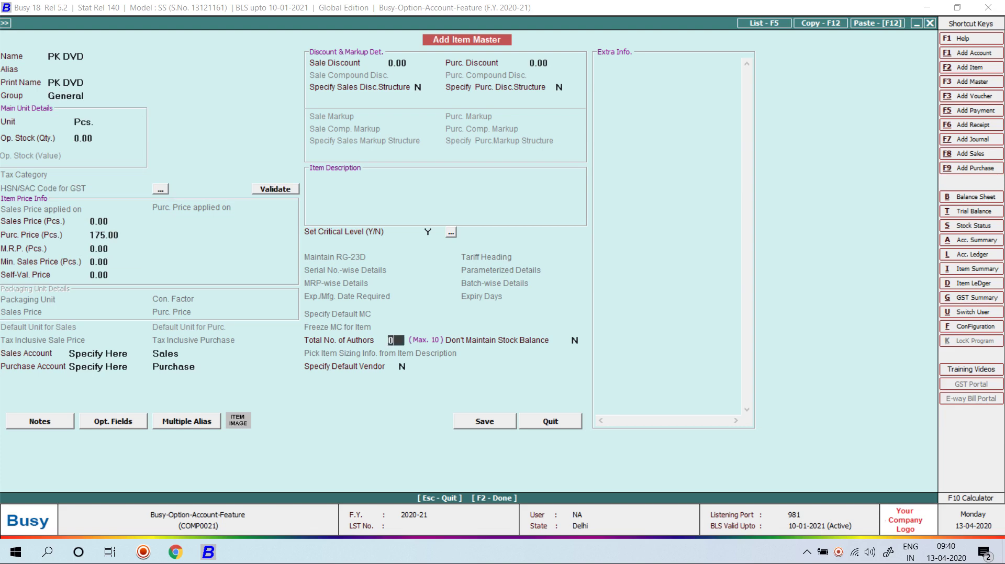
text(1)
key(Return)
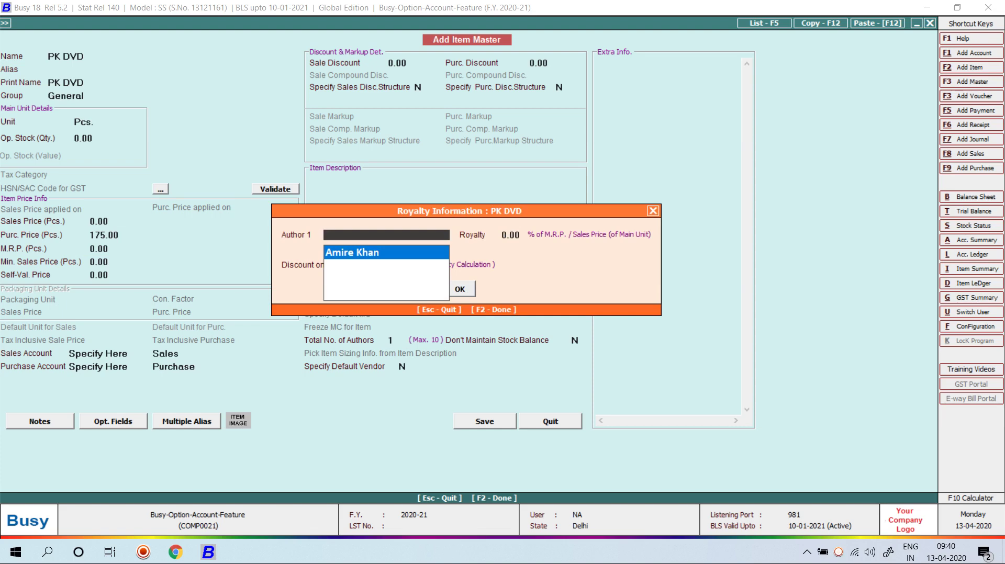
key(Return)
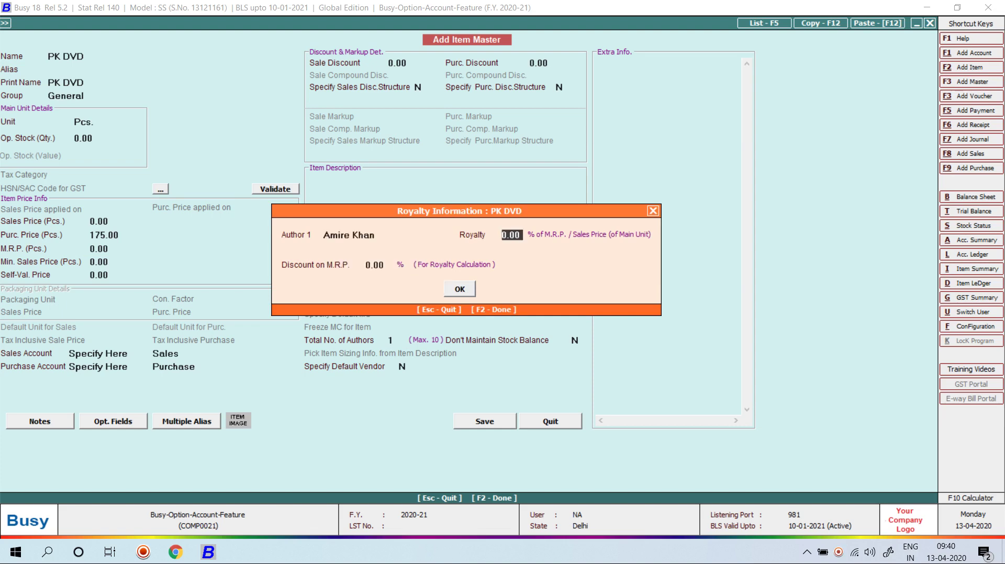
text(30)
key(Return)
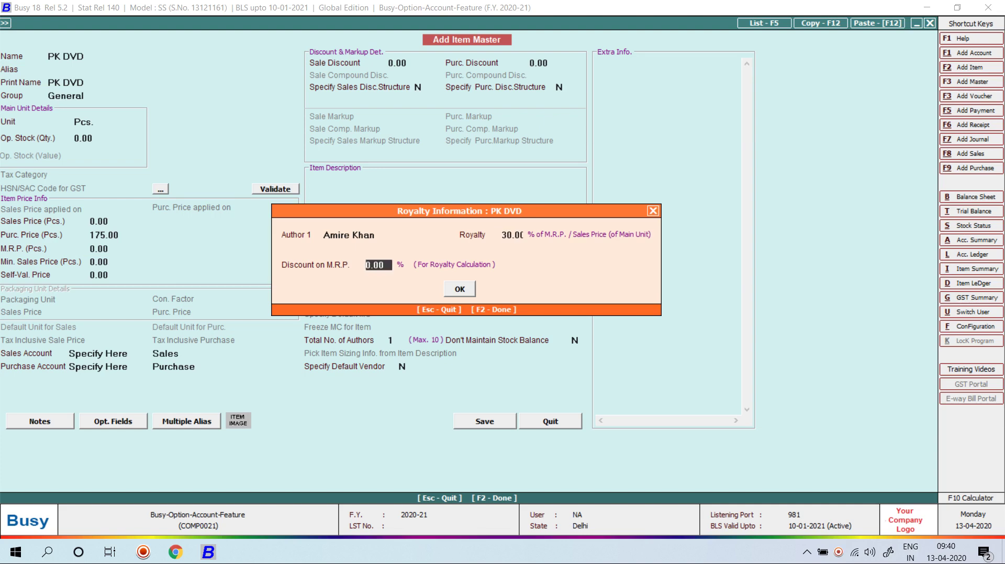
key(Return)
key(Return)
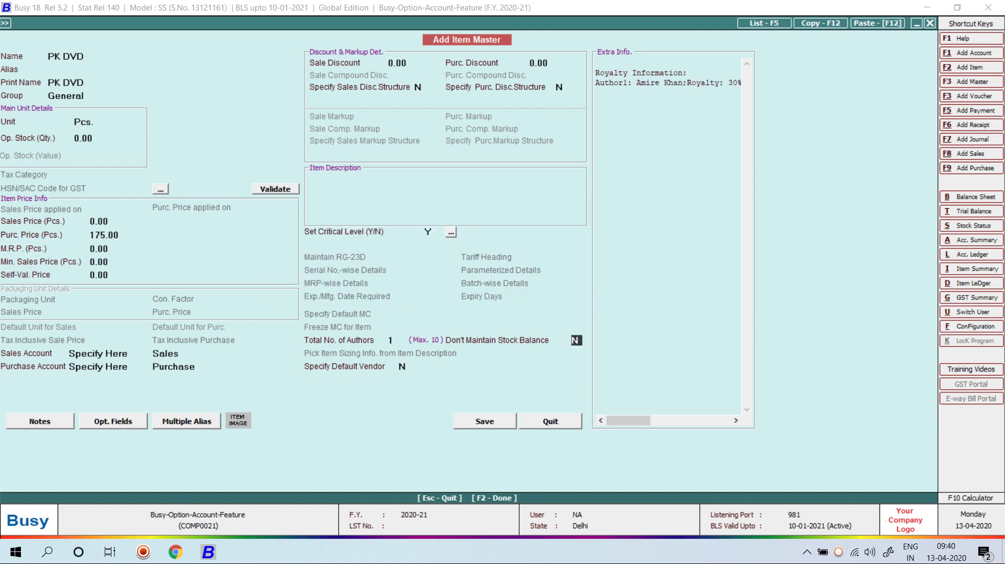
key(Return)
key(Return)
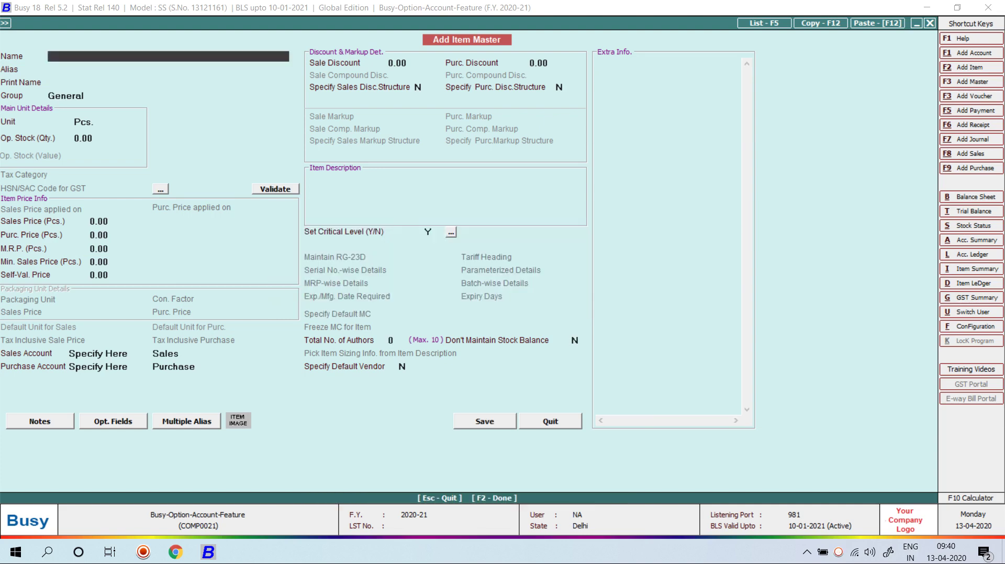
- Start a new purchase voucher in the Main series numbered 197
key(Escape)
key(Right)
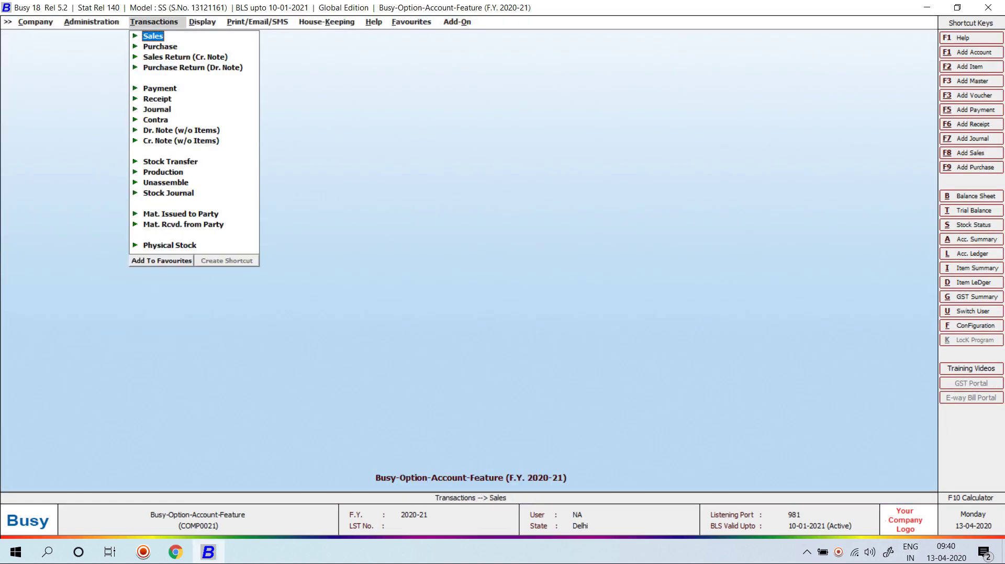
key(Down)
key(Return)
key(Return)
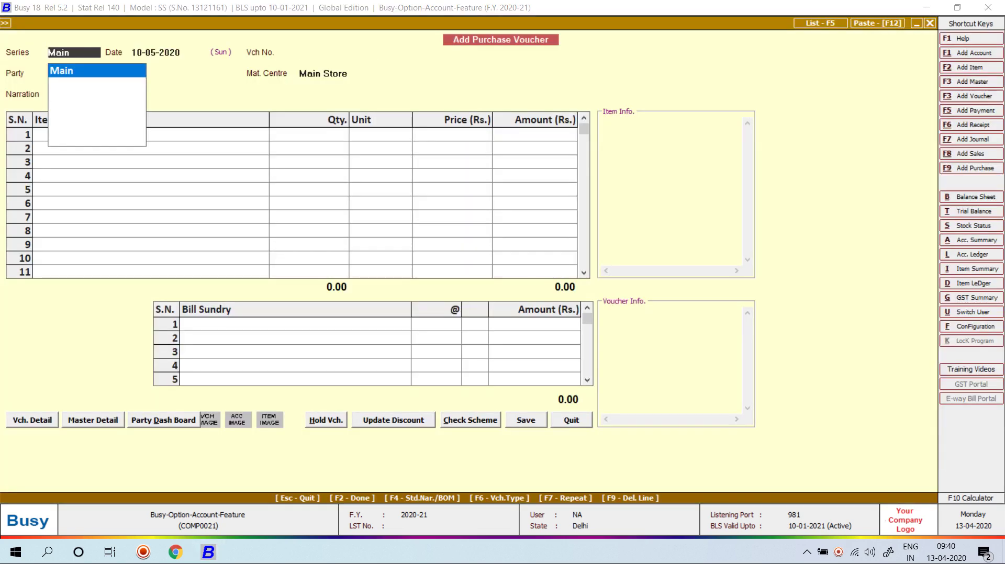
key(Return)
key(Return)
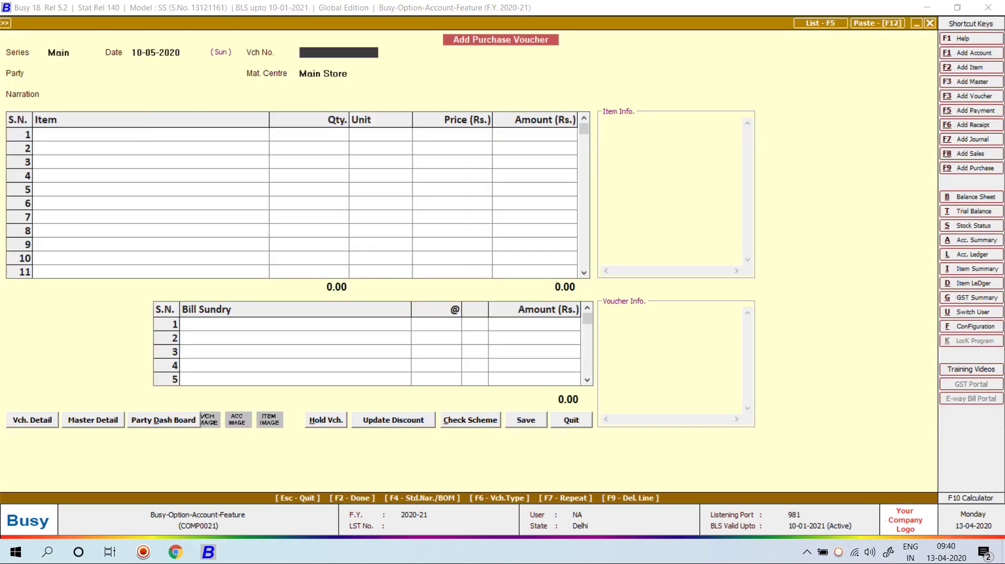
text(197)
key(Return)
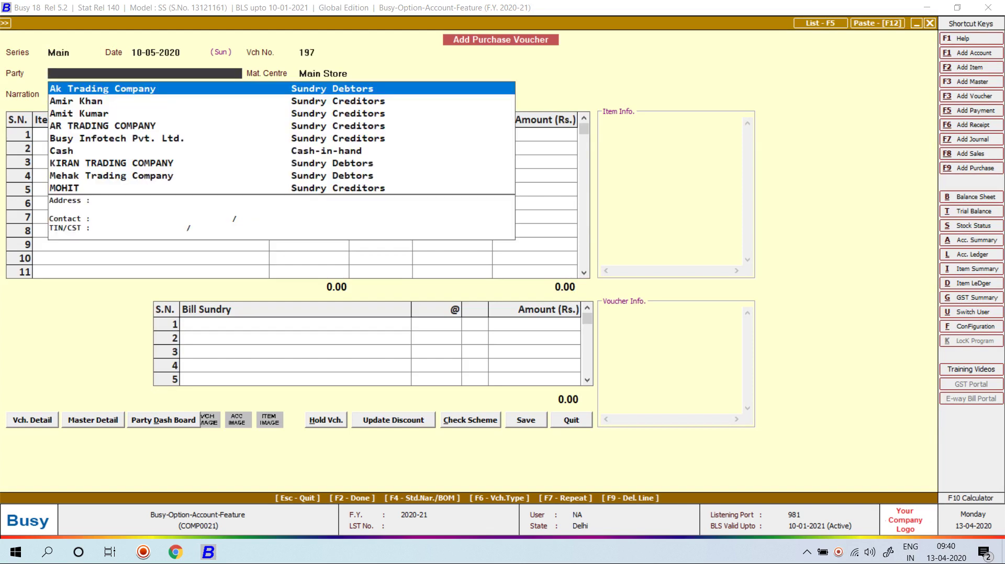
- Enter AR TRADING COMPANY buying 12,000 PK DVD and save past the PAN warning
text(ar)
key(Return)
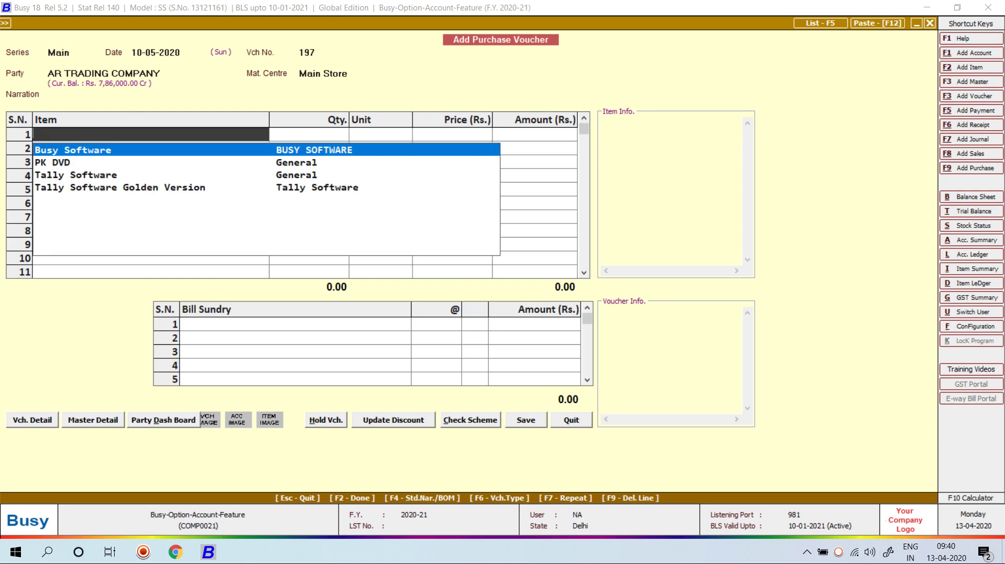
key(Down)
key(Return)
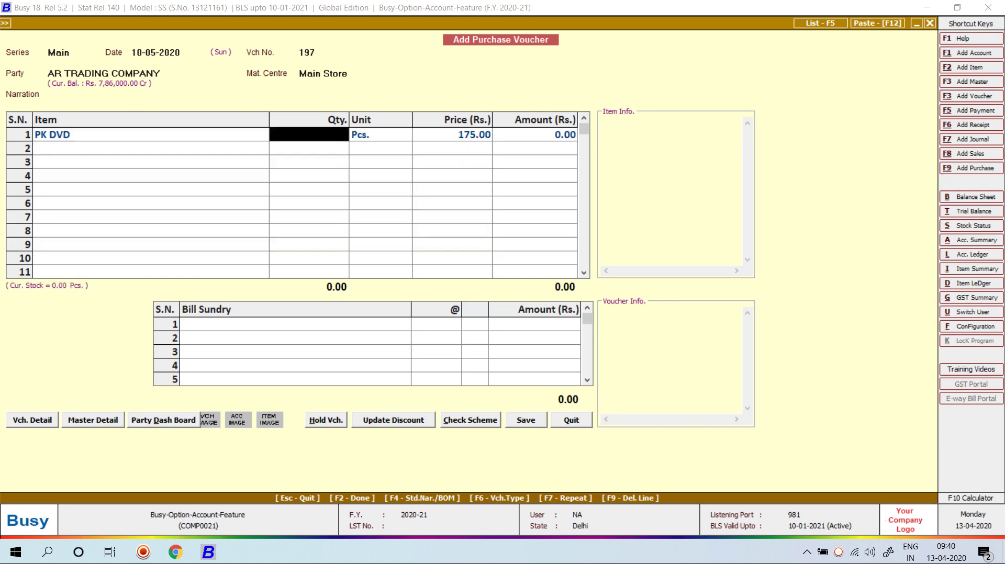
text(12000)
key(Return)
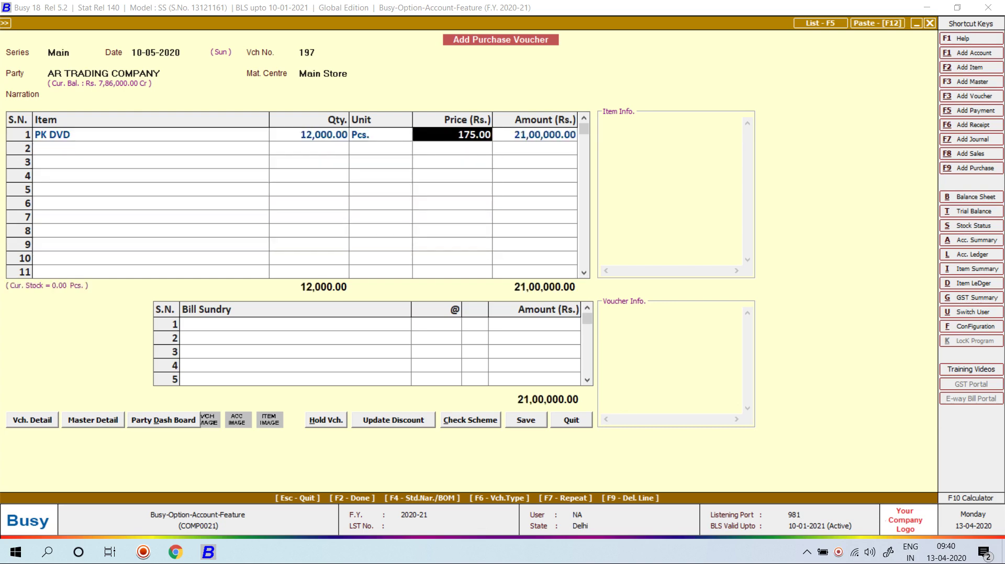
key(Return)
key(Return)
key(Return)
key(Return)
key(Return)
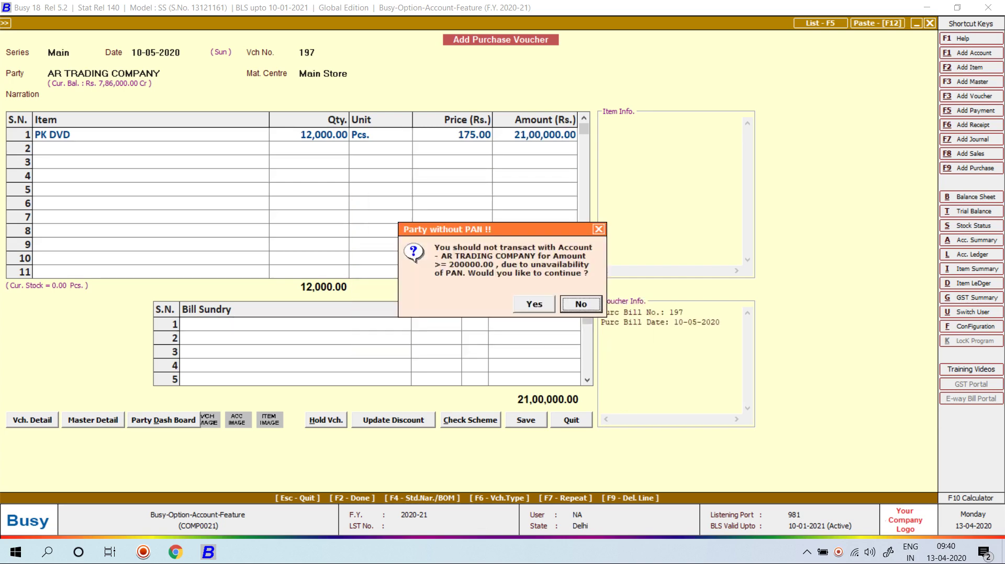
key(Left)
key(Return)
key(Return)
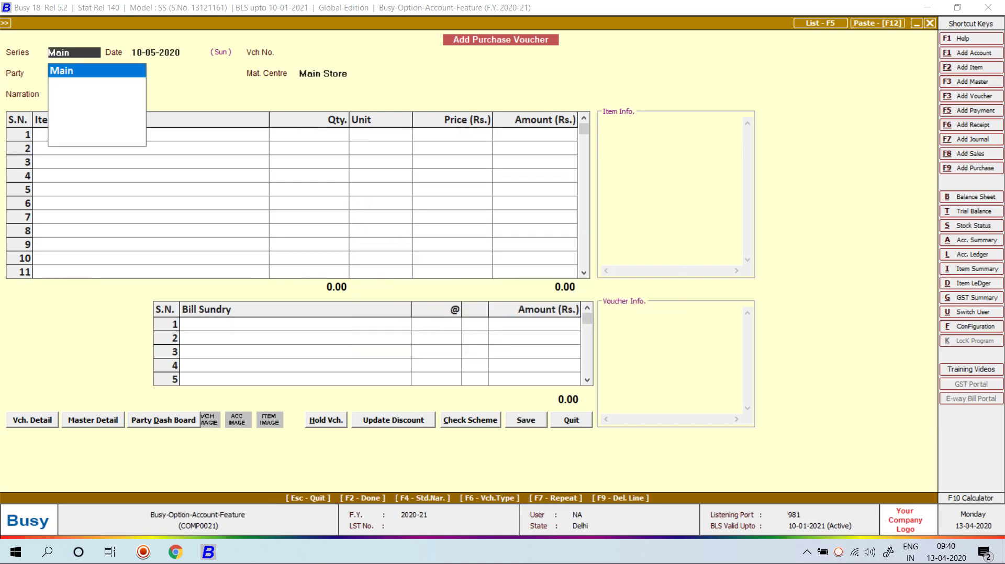
- Open a new sales voucher from the Transactions menu
key(Escape)
key(Up)
key(Up)
key(Right)
key(Down)
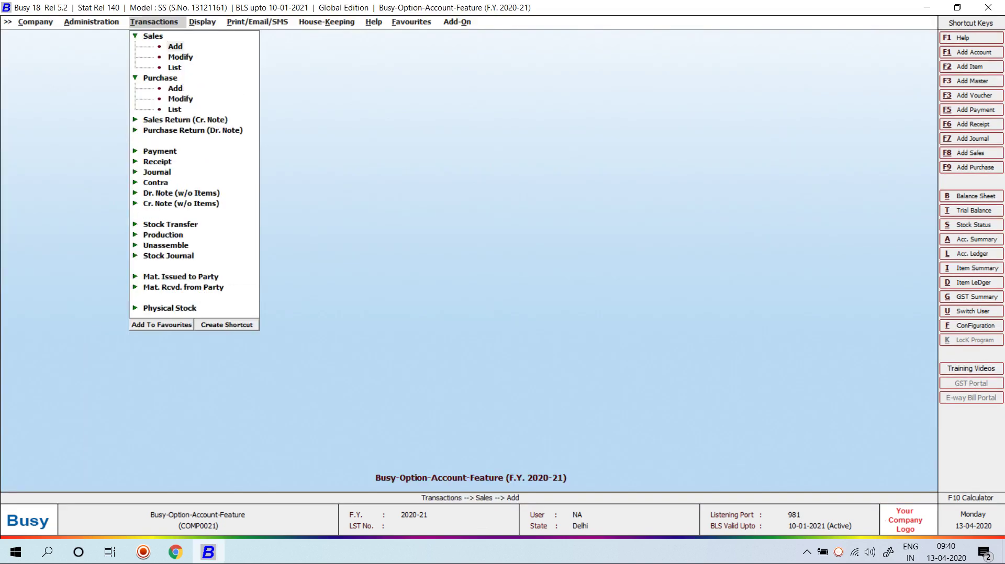
key(Return)
key(Return)
key(Return)
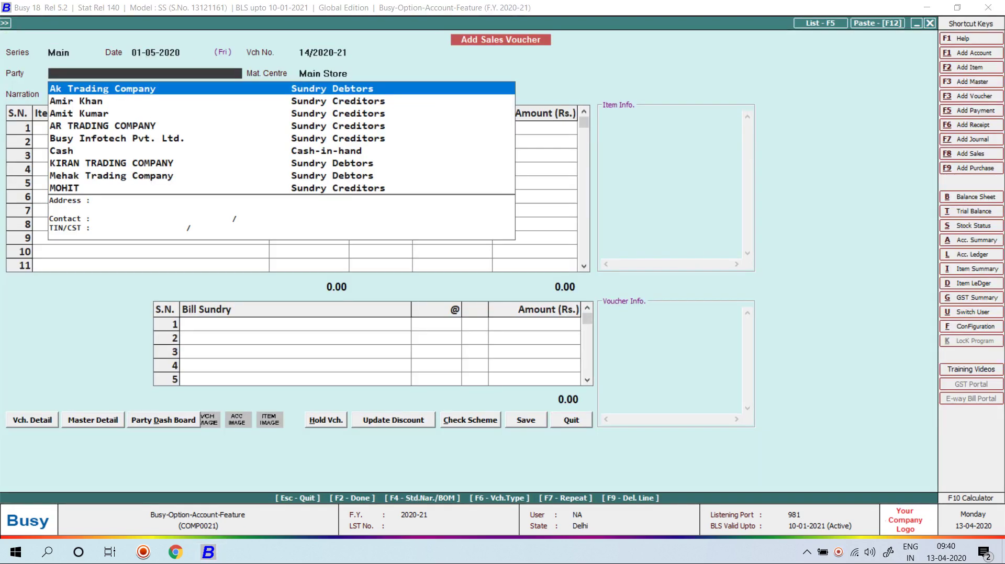
- Set the sale's party to Cash, item PK DVD, and date 20-05-2020
text(cash)
key(Return)
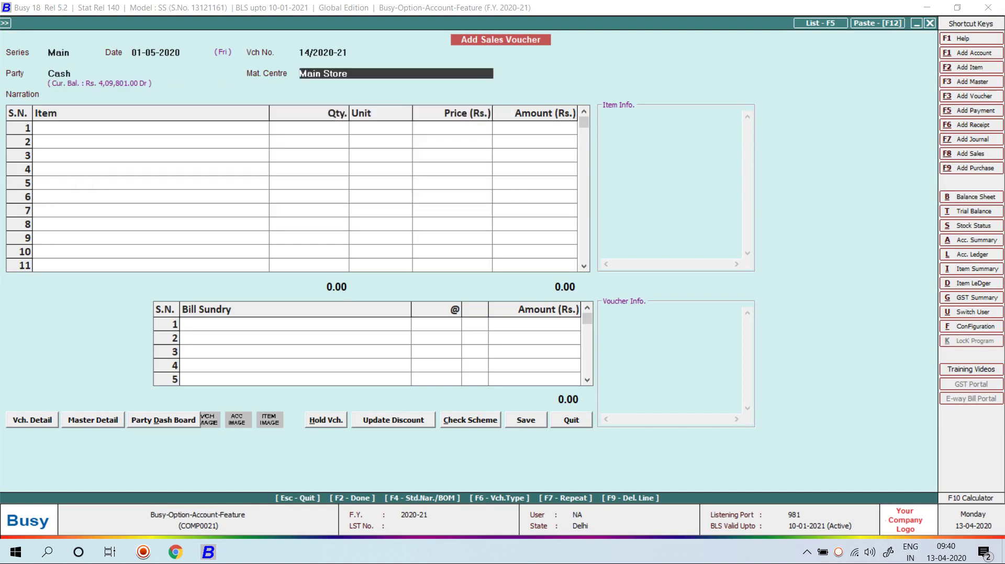
key(Return)
key(Down)
key(Return)
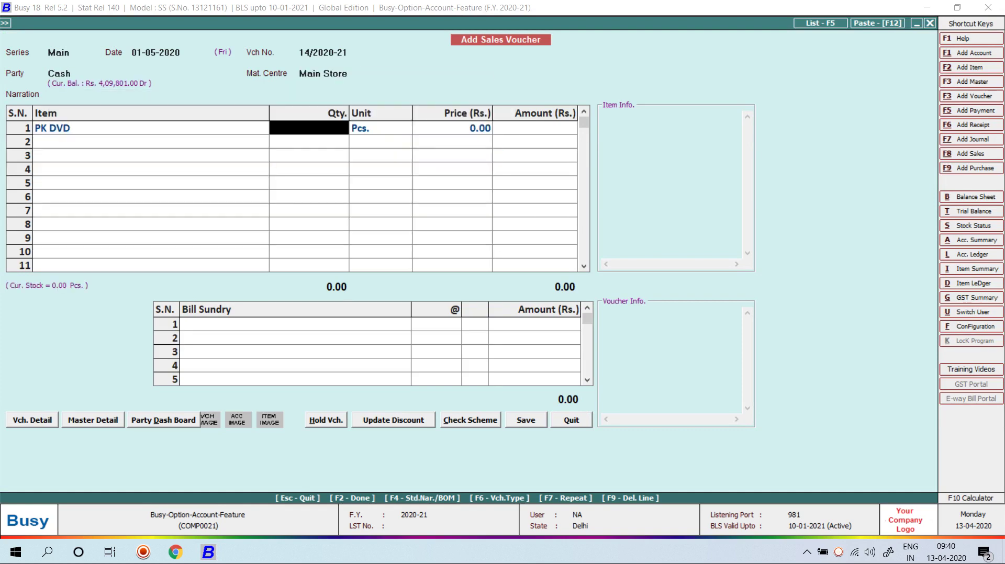
key(Escape)
key(Escape)
key(Escape)
key(Escape)
key(Escape)
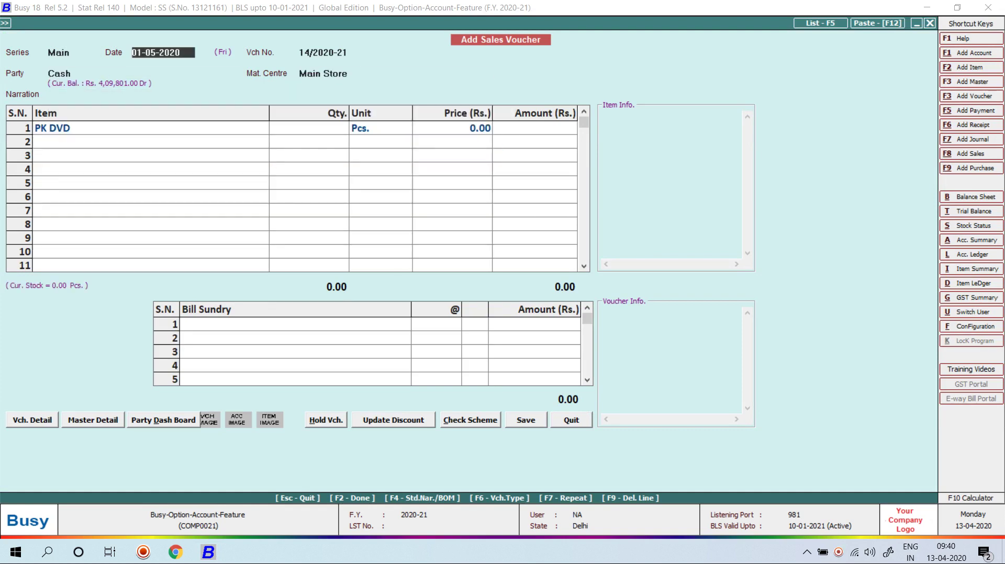
key(Return)
text(20-5)
key(Return)
key(Return)
key(Return)
key(Return)
key(Return)
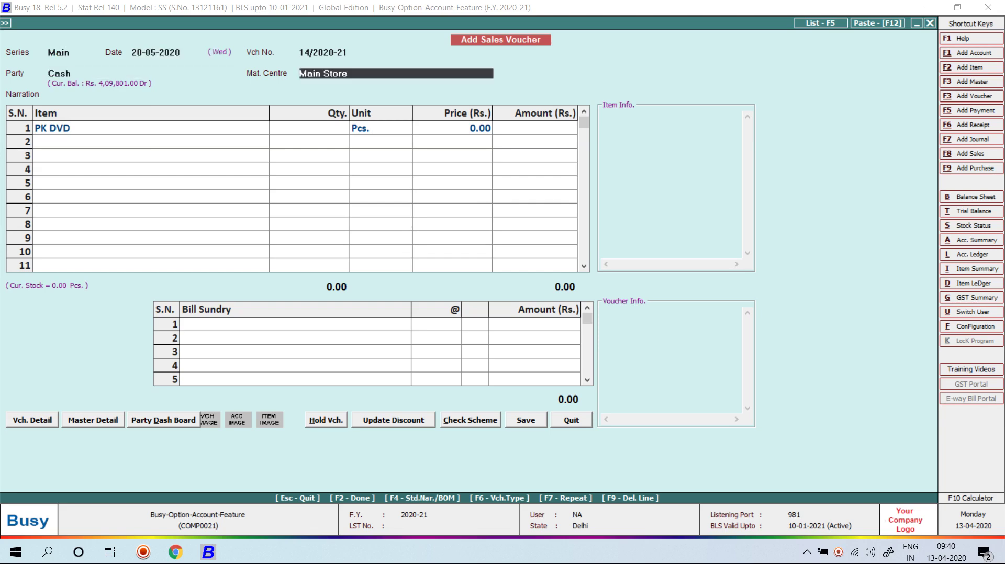
- Enter quantity 10,800 at price 210, accept the warnings, and save without printing
text(10800)
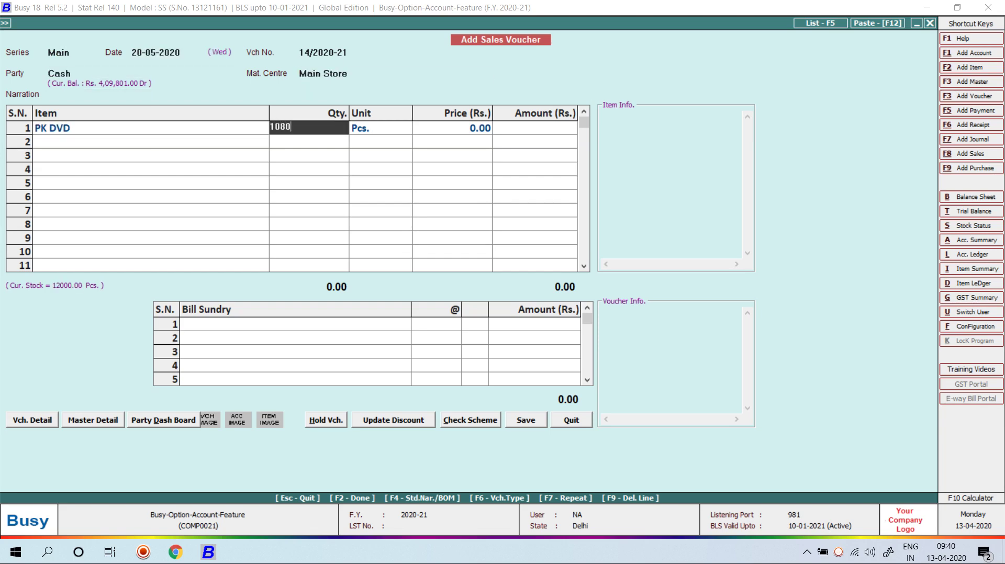
key(Return)
key(Return)
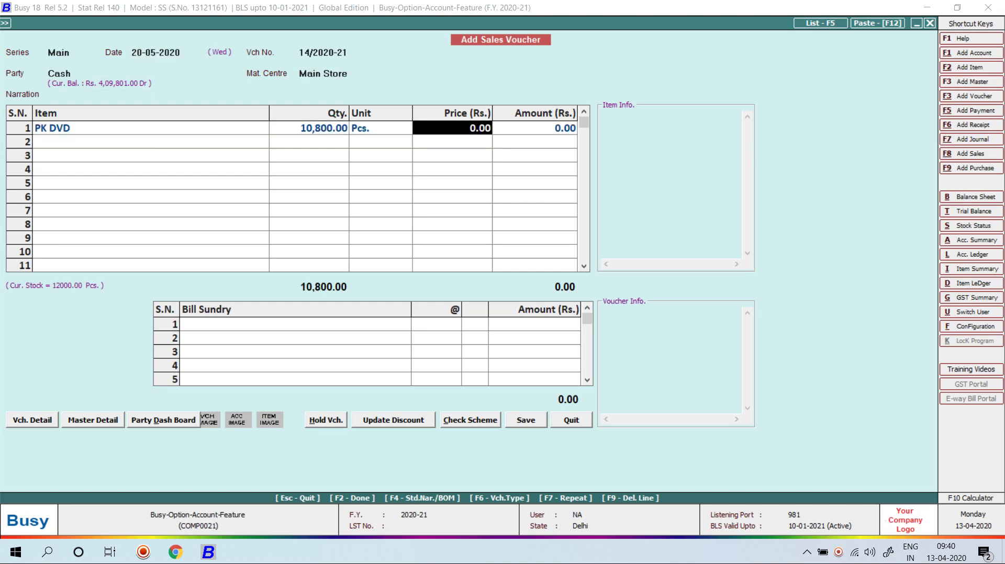
text(210)
key(Return)
key(Return)
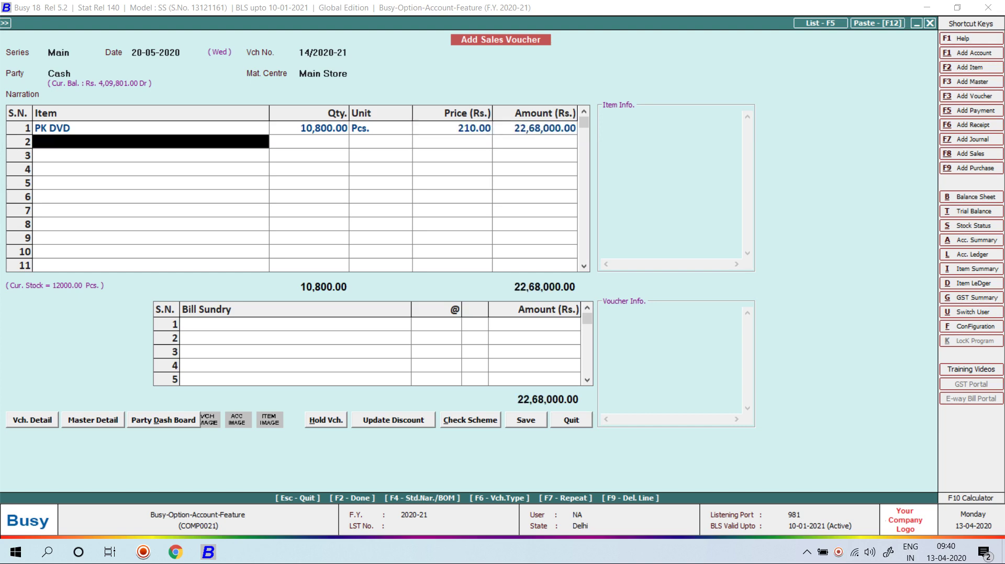
key(Return)
key(Return)
key(Return)
key(Left)
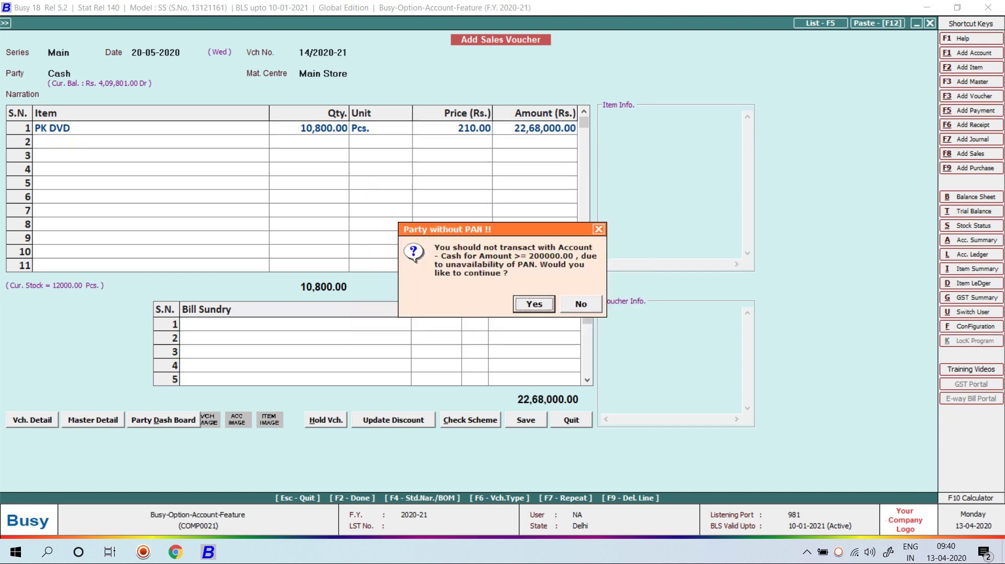
key(Return)
key(Left)
key(Return)
key(Return)
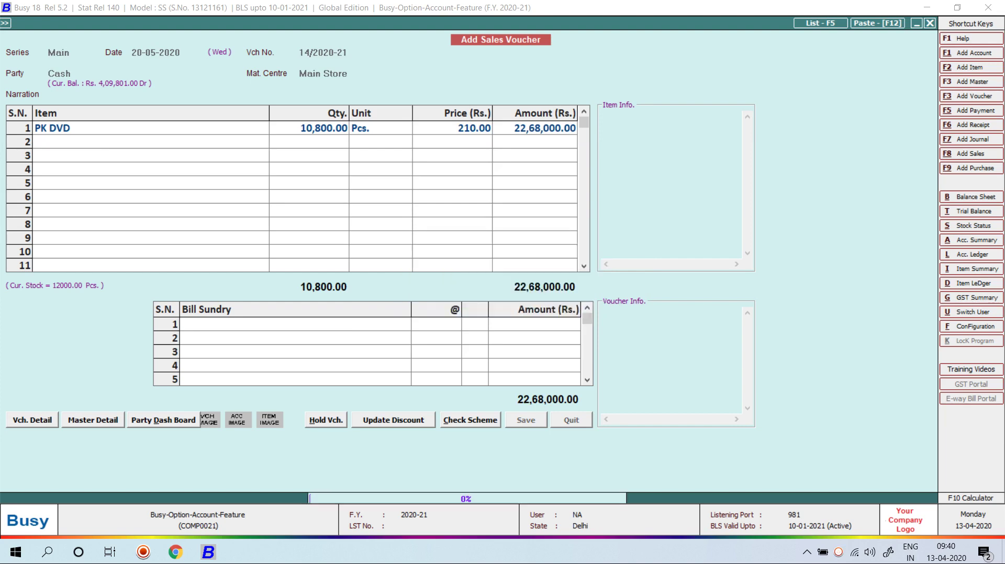
key(Right)
key(Return)
key(Escape)
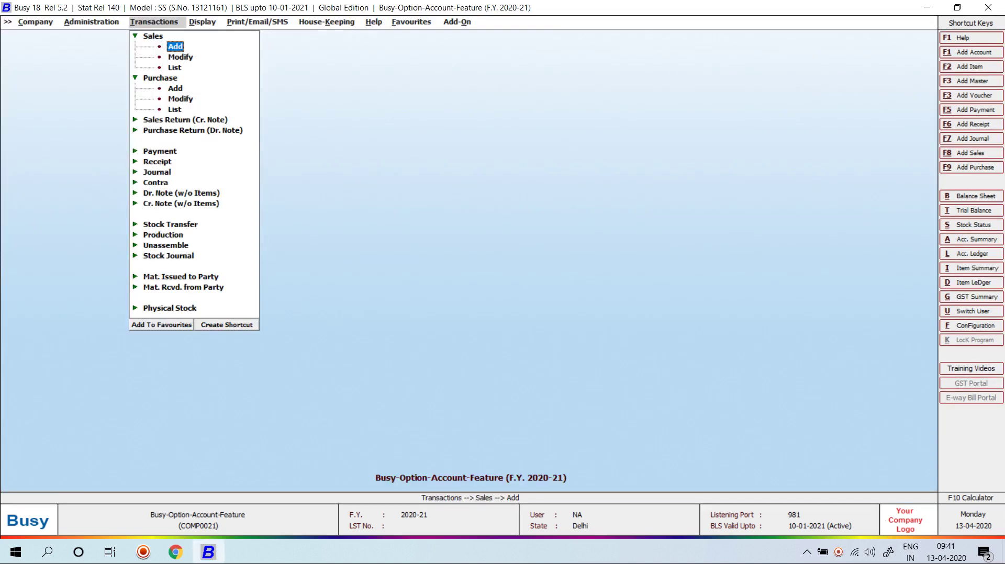
- Run Royalty Calculation for one author with sales details only, 01-04-2020 to 31-05-2020
key(Right)
key(Down)
key(Down)
key(Down)
key(Down)
key(Down)
key(Down)
key(Down)
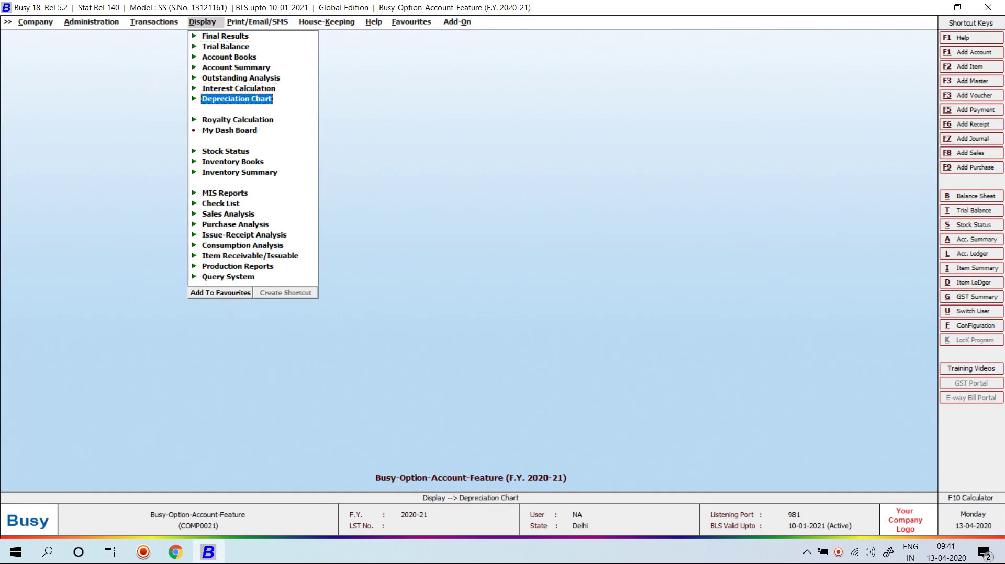
key(Return)
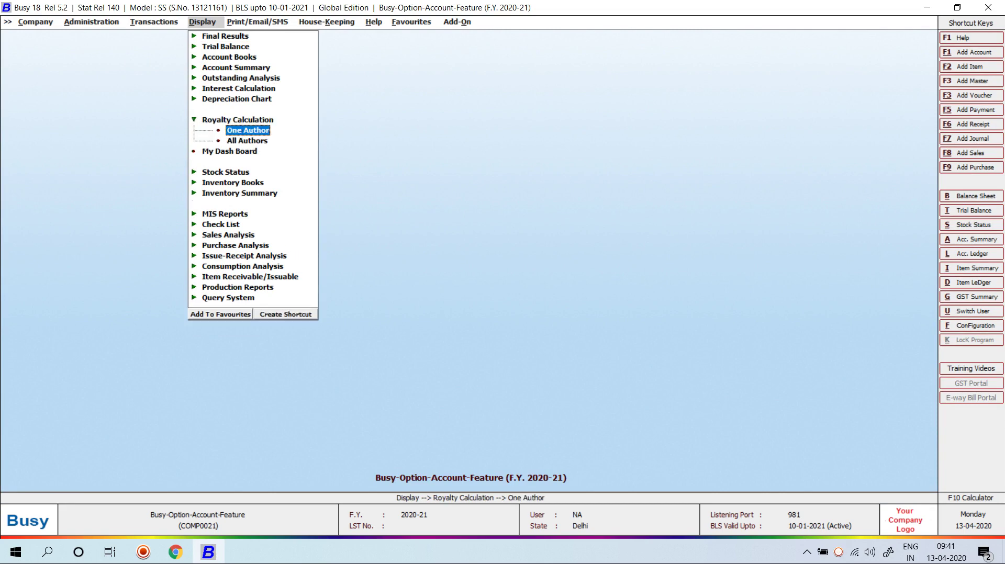
key(Return)
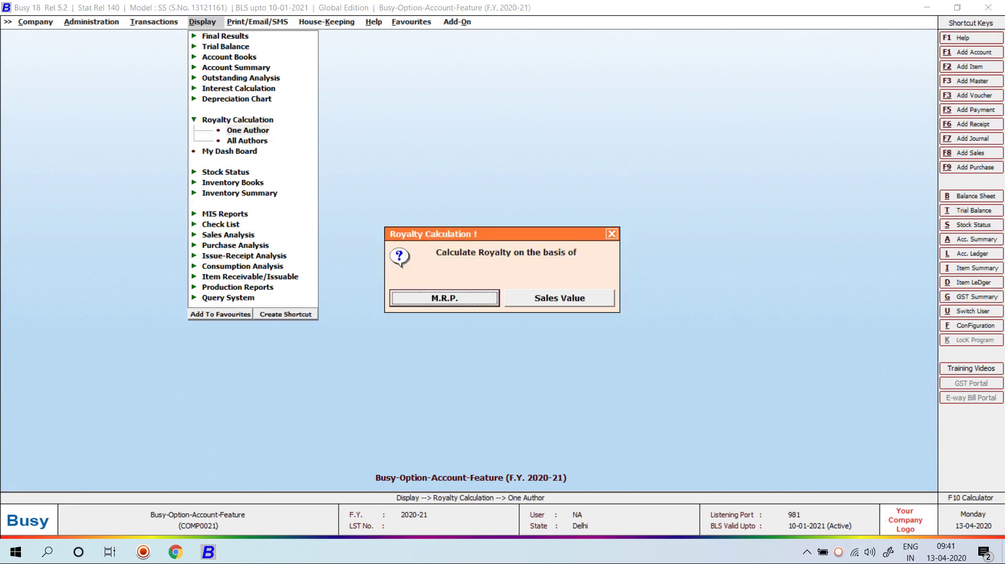
key(Right)
key(Return)
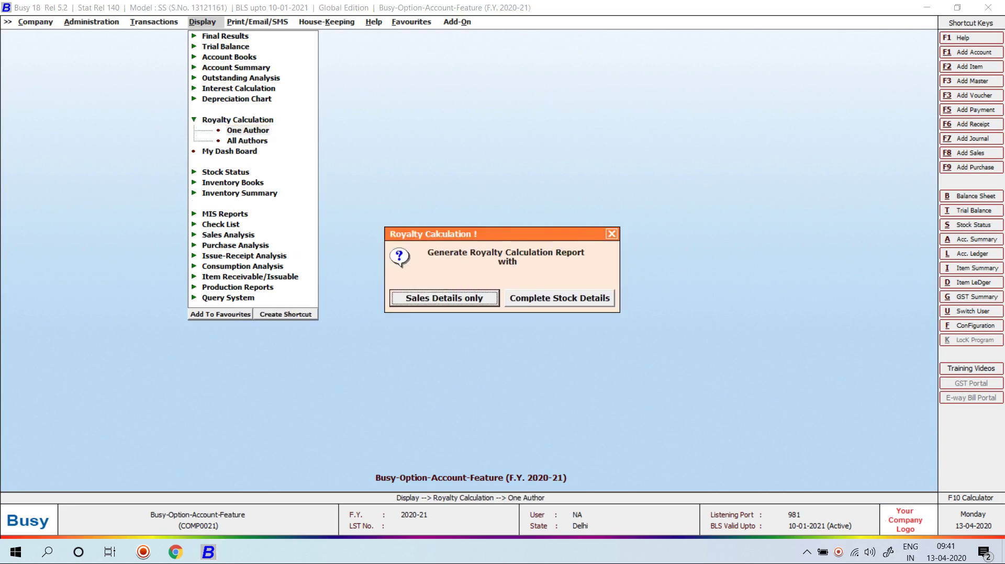
key(Return)
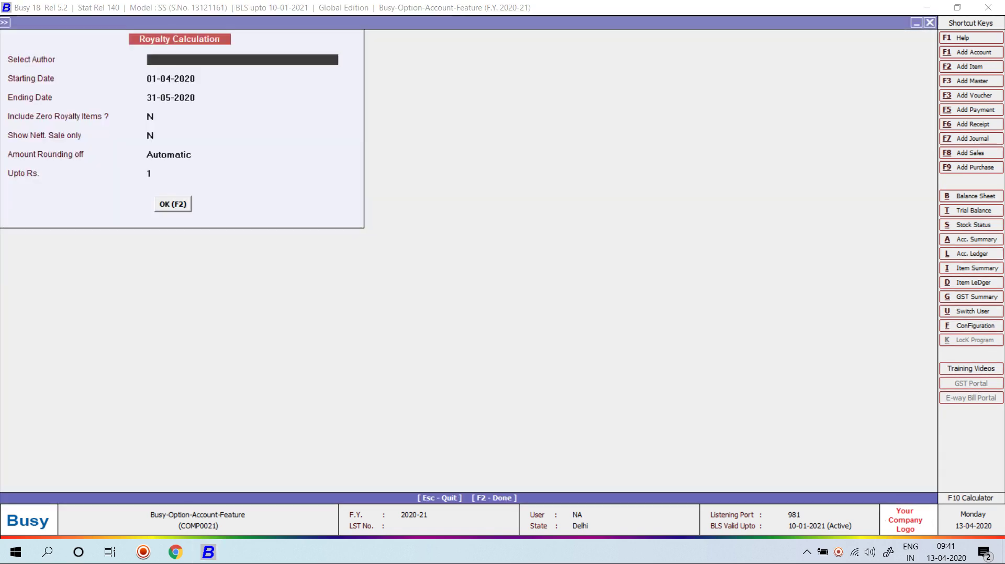
key(space)
key(Return)
key(F2)
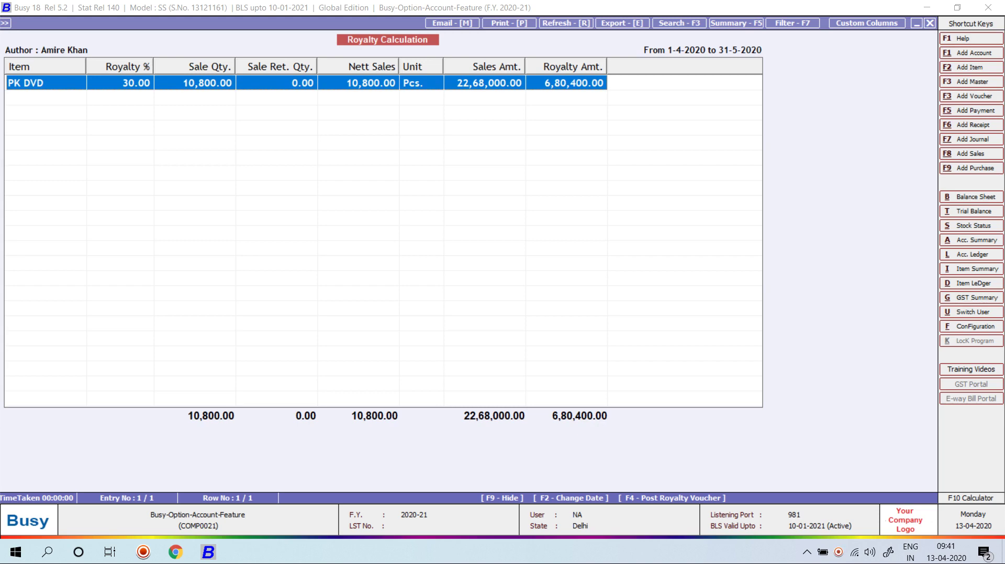
- Start posting the royalty voucher in the Main series with a new ROYALTY CHARGE account
key(F4)
key(Return)
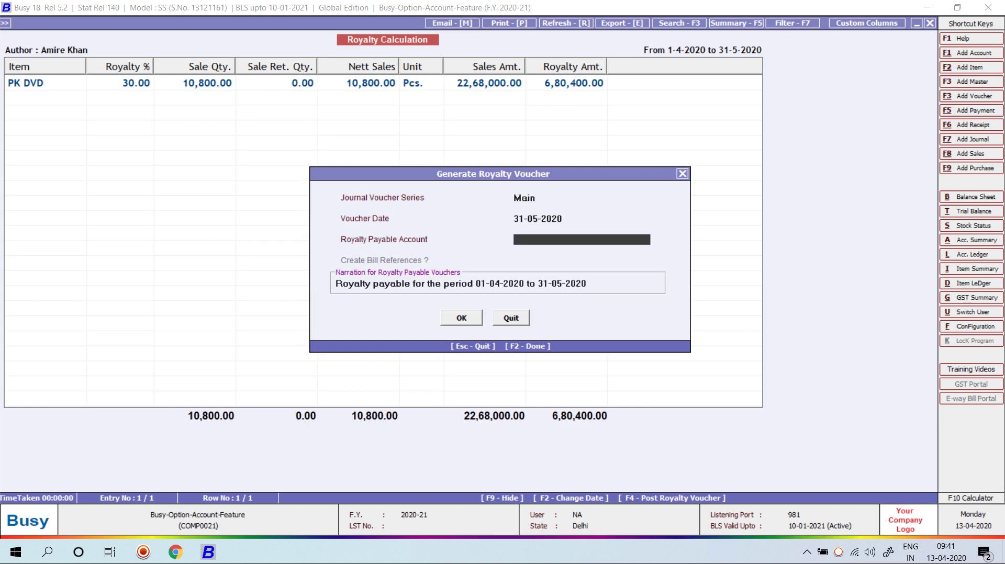
key(alt+c)
text(R)
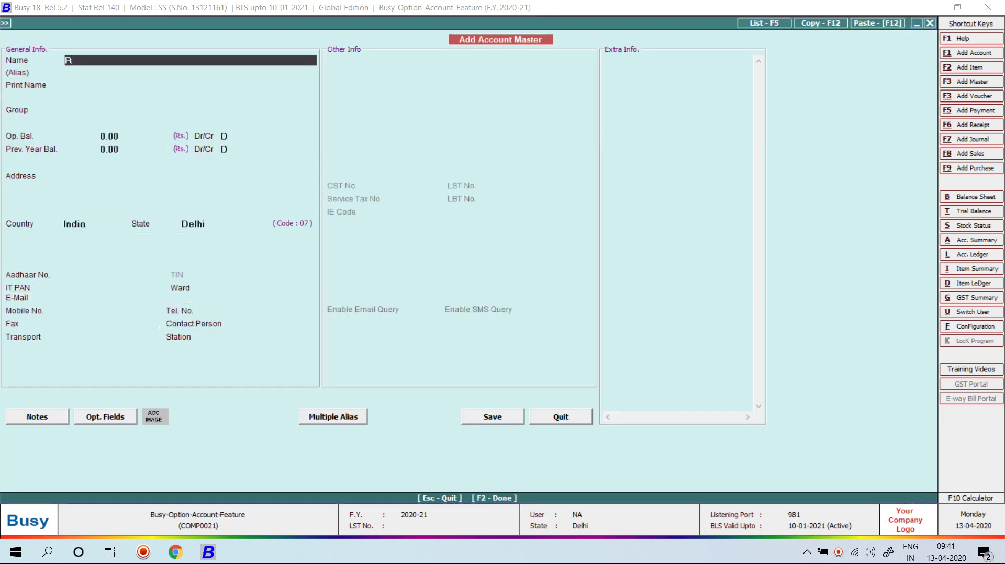
text(OYALTY CHARGE)
key(Return)
- Place ROYALTY CHARGE under Expenses (Indirect/Admn.), save it, and post the journal voucher
key(Return)
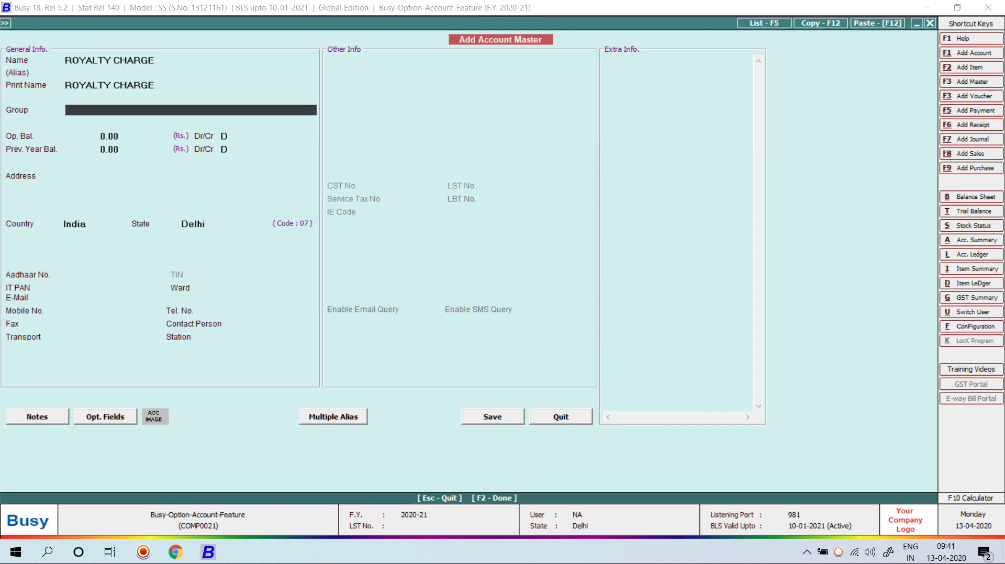
text(exp)
key(Down)
key(Return)
key(Return)
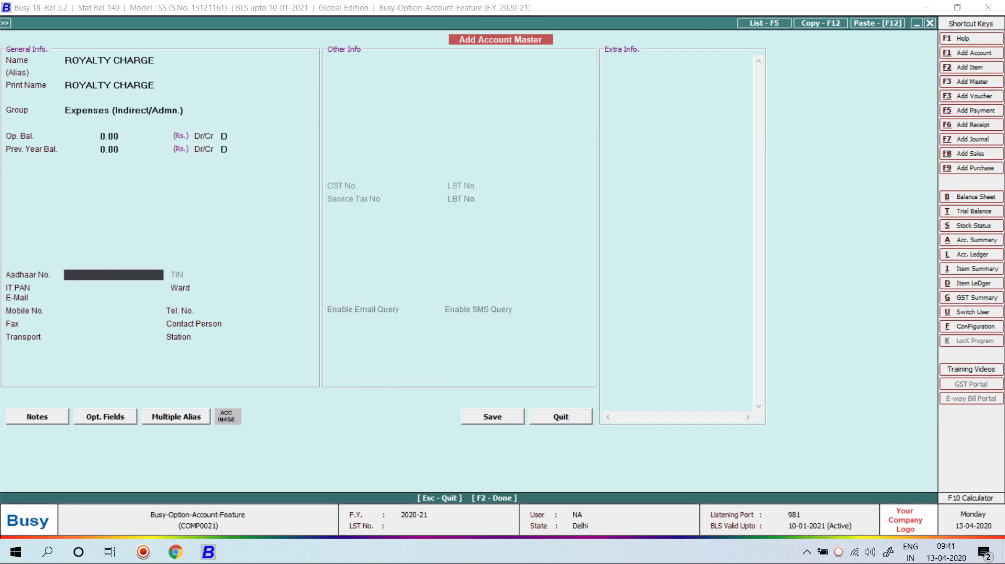
key(Return)
key(F2)
key(Return)
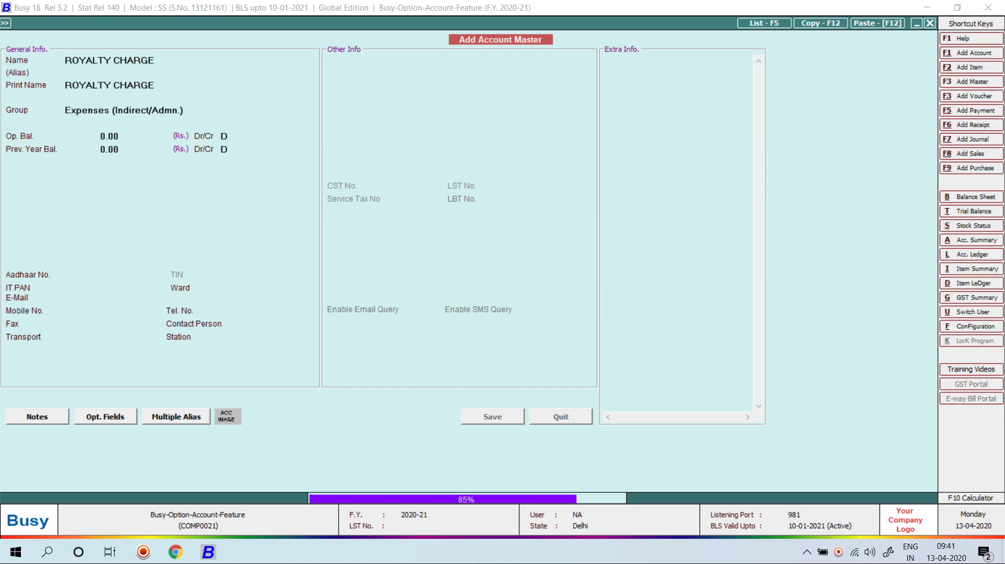
key(Return)
key(Return)
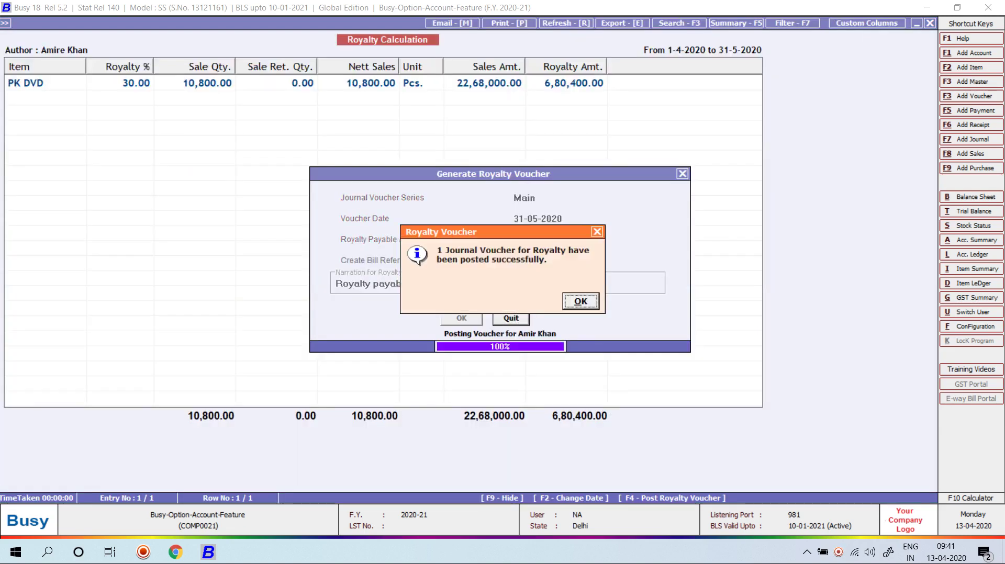
key(Return)
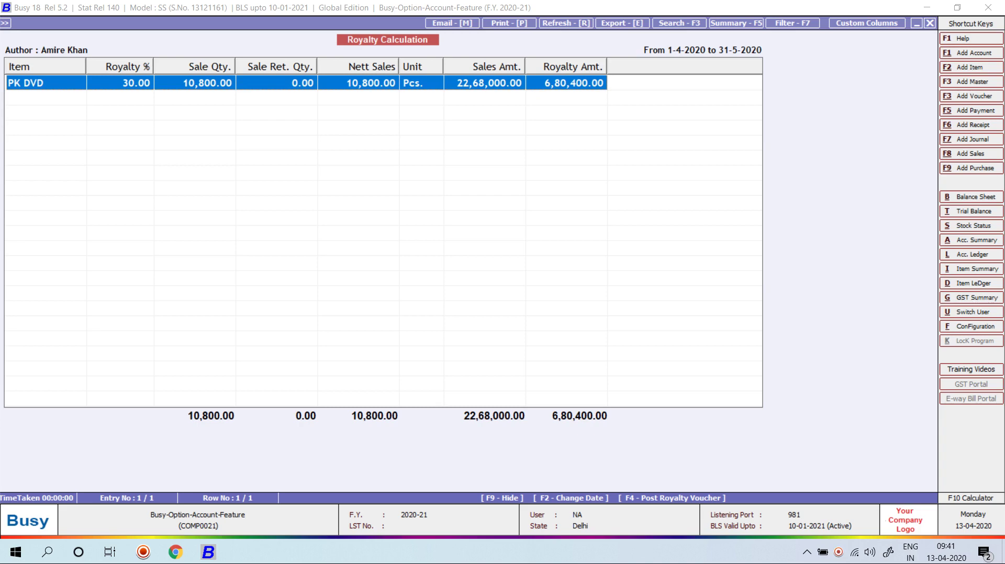
key(alt+l)
text(A)
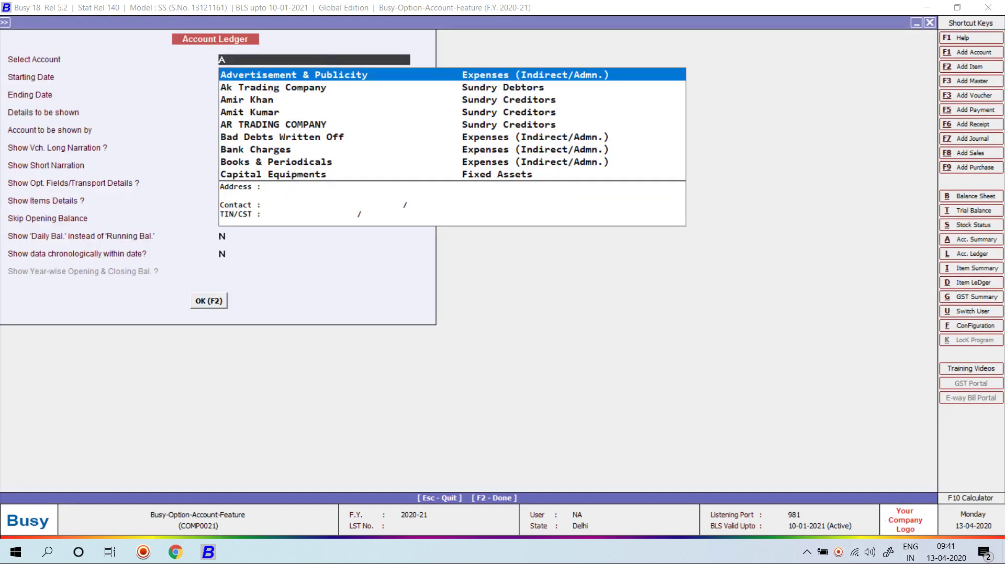
text(M)
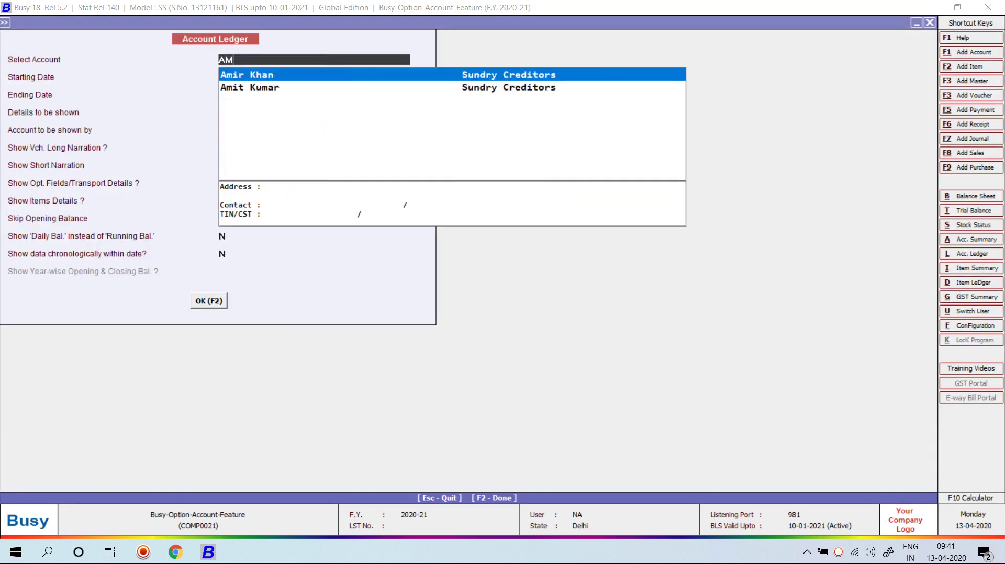
key(Return)
key(F2)
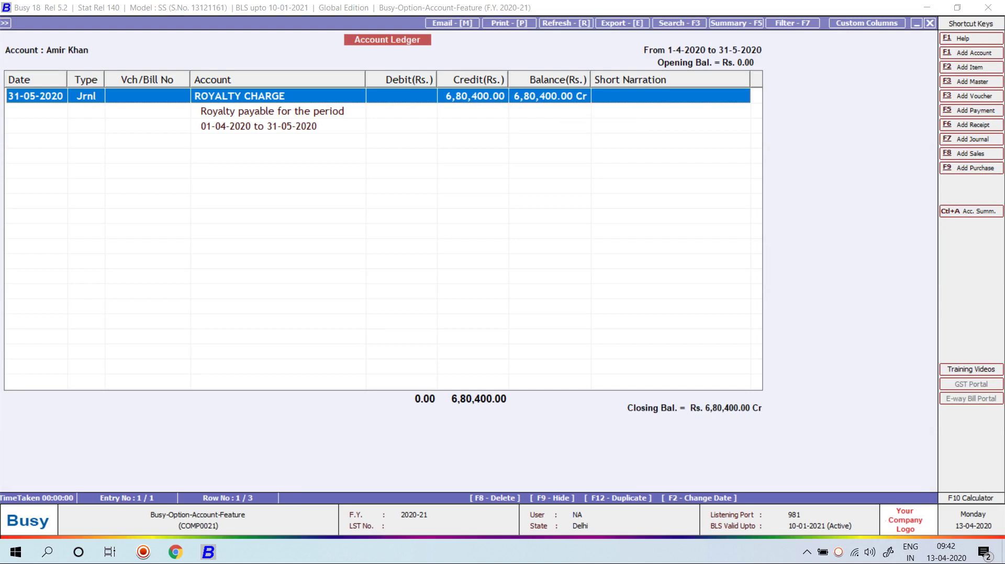
key(Escape)
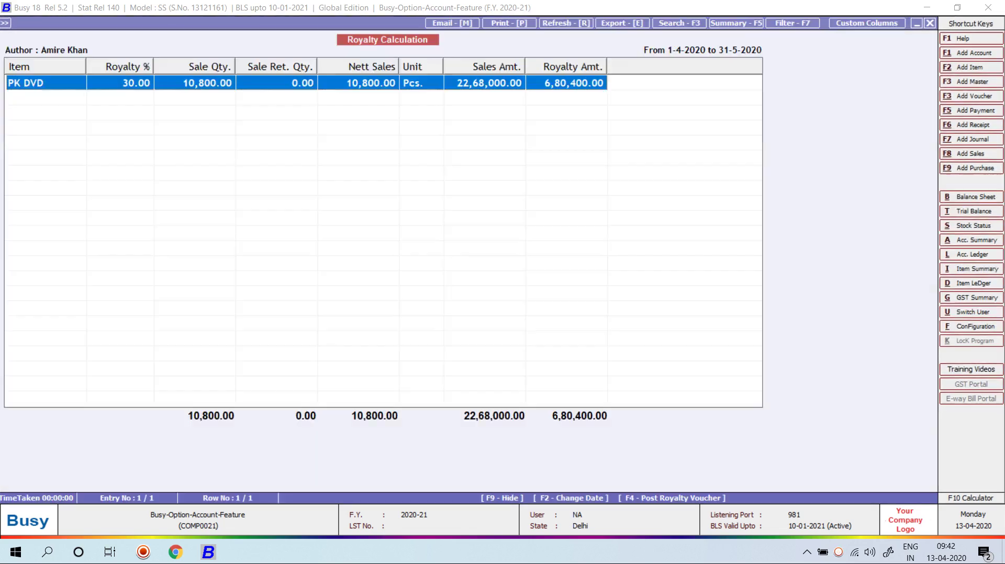
- Leave the royalty report and open item PK DVD for modification
key(Escape)
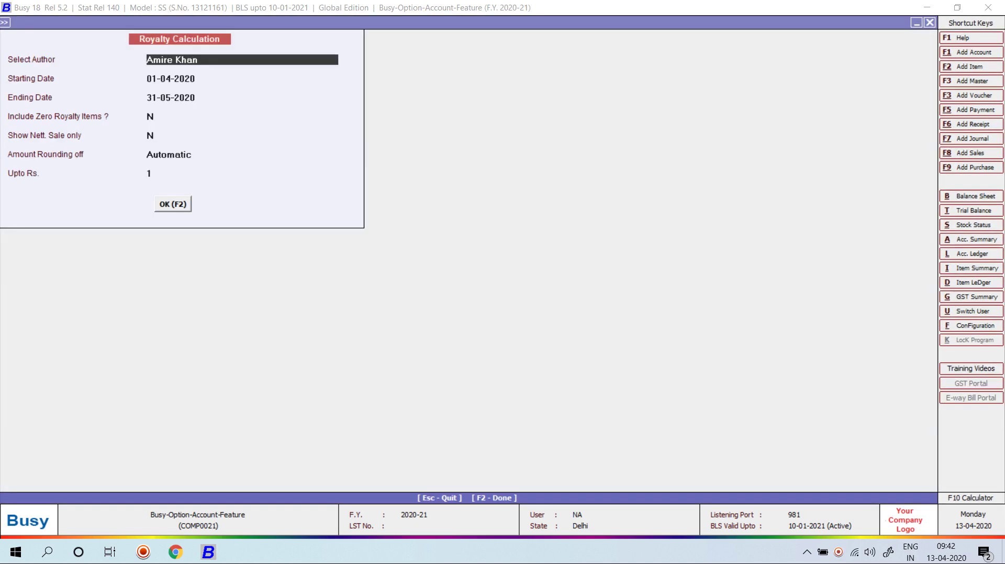
key(Escape)
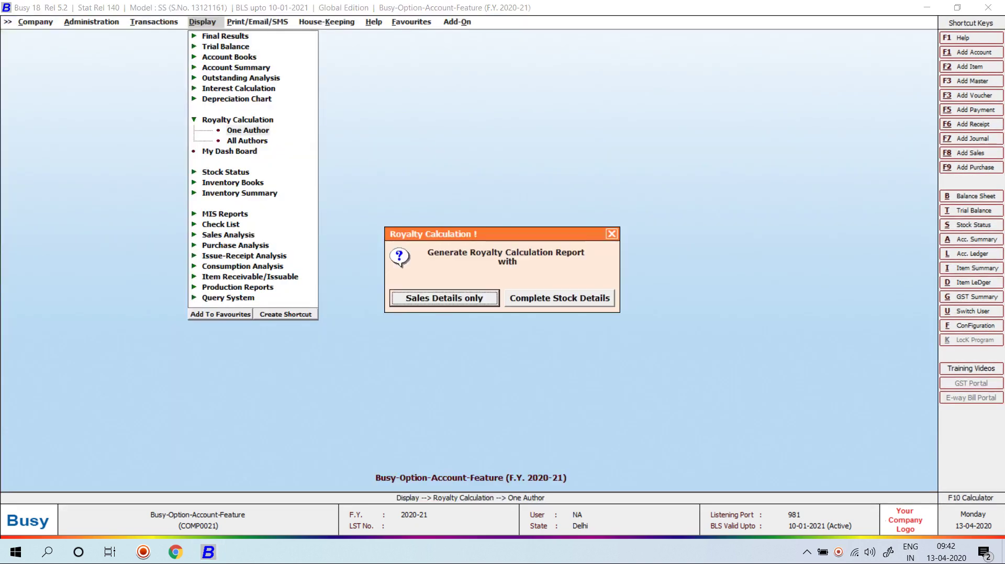
key(Escape)
key(Escape)
key(Left)
key(Left)
key(Down)
key(Return)
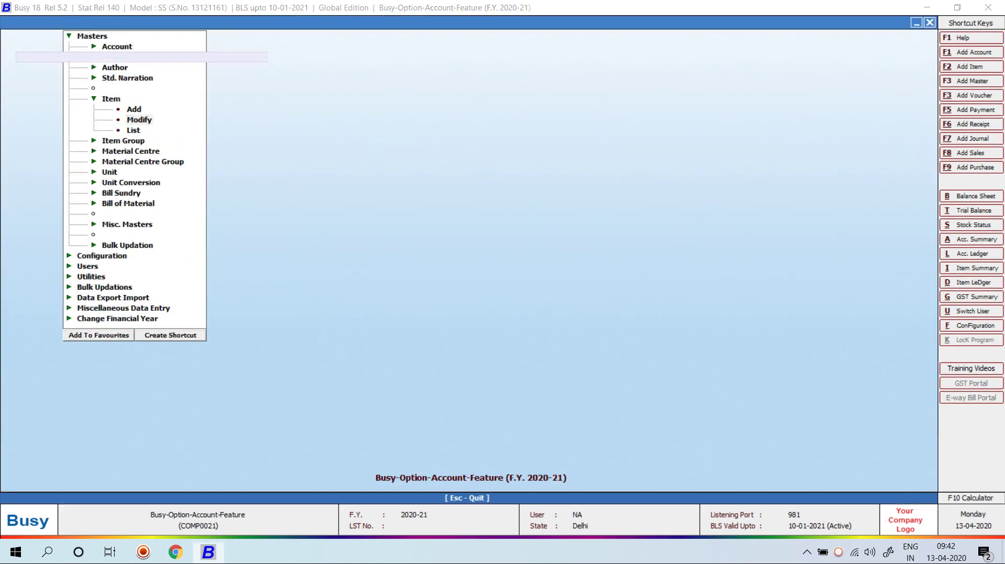
text(PK DVD)
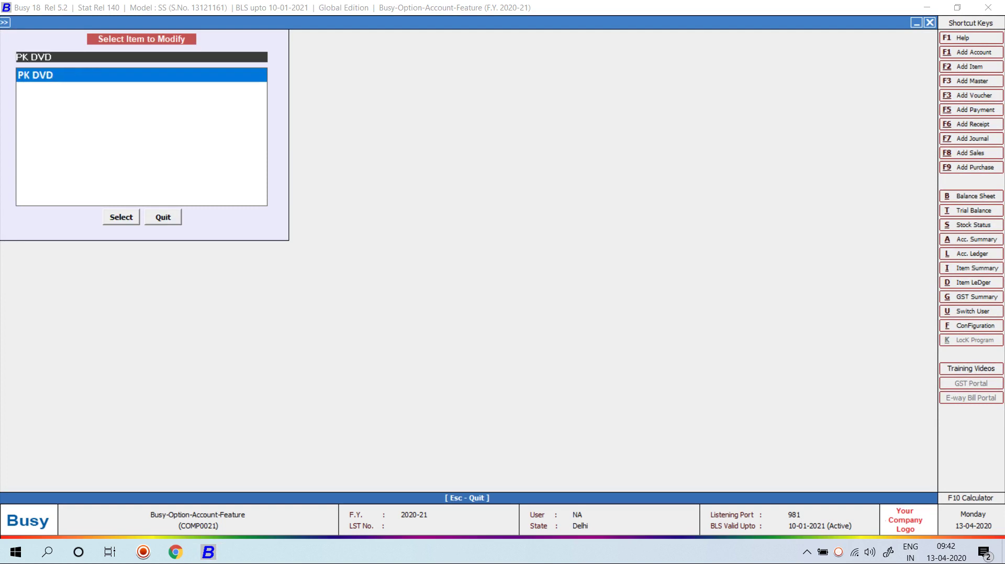
key(Return)
- Review PK DVD's 30% royalty information, quit without saving, and reach the Close Company prompt
click(396, 340)
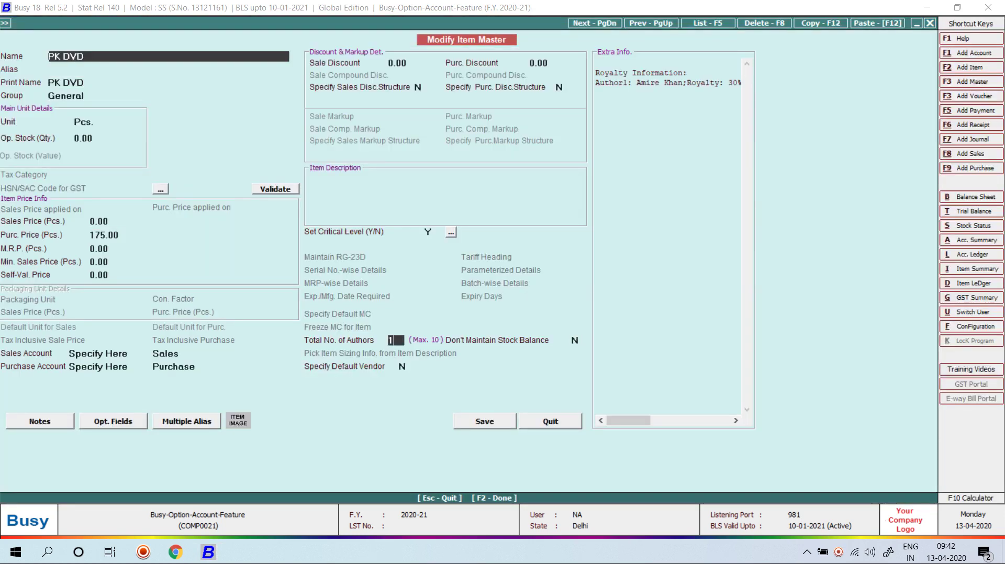
text(0)
key(Return)
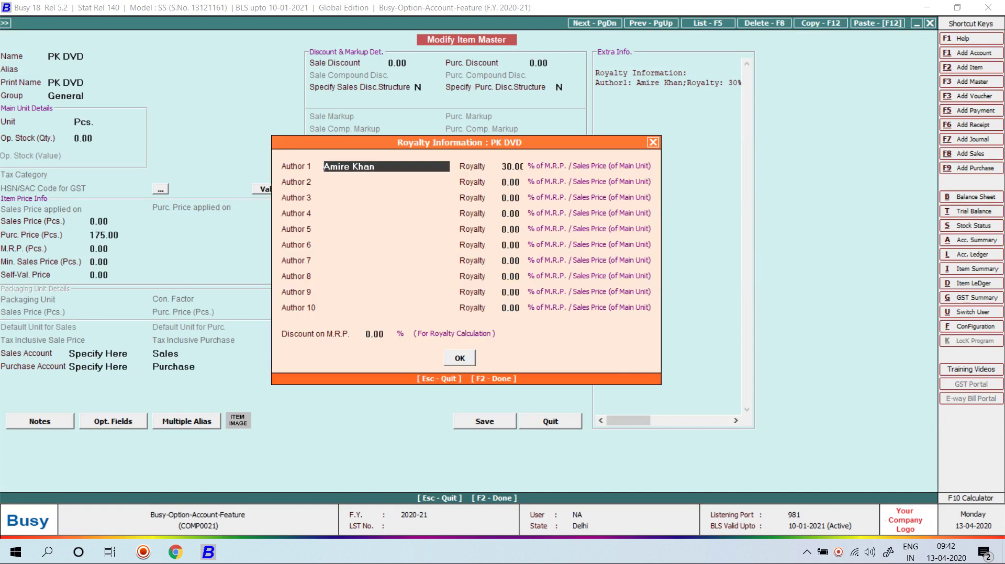
key(Escape)
key(Escape)
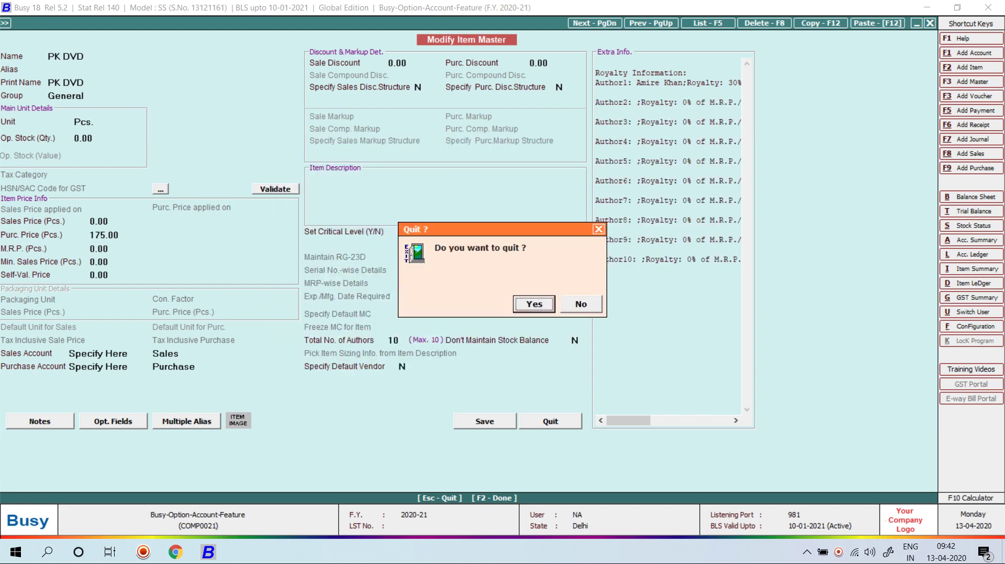
key(Return)
key(Escape)
key(Escape)
key(Escape)
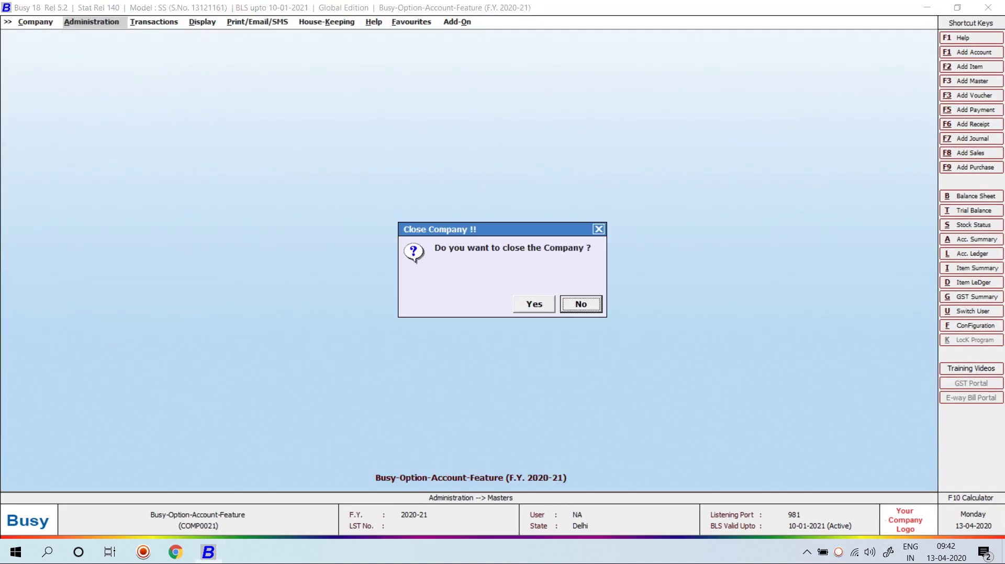
key(Escape)
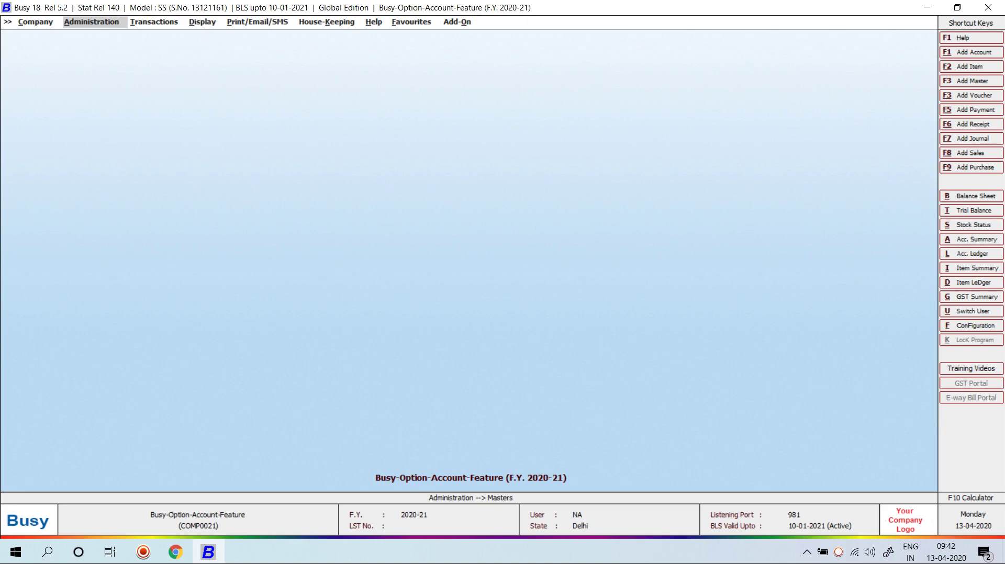
- Close the company and exit Busy to the Windows desktop
key(super+d)
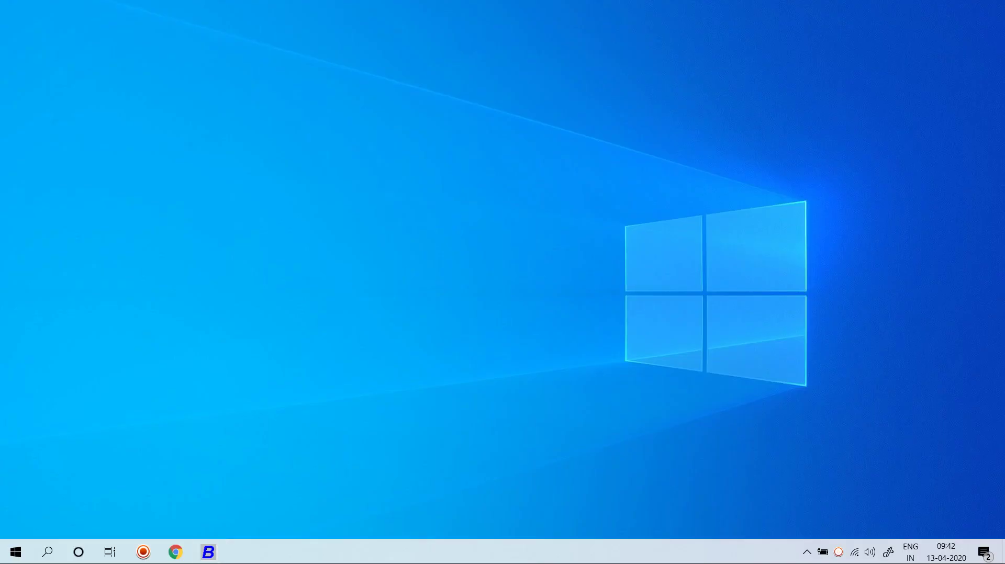